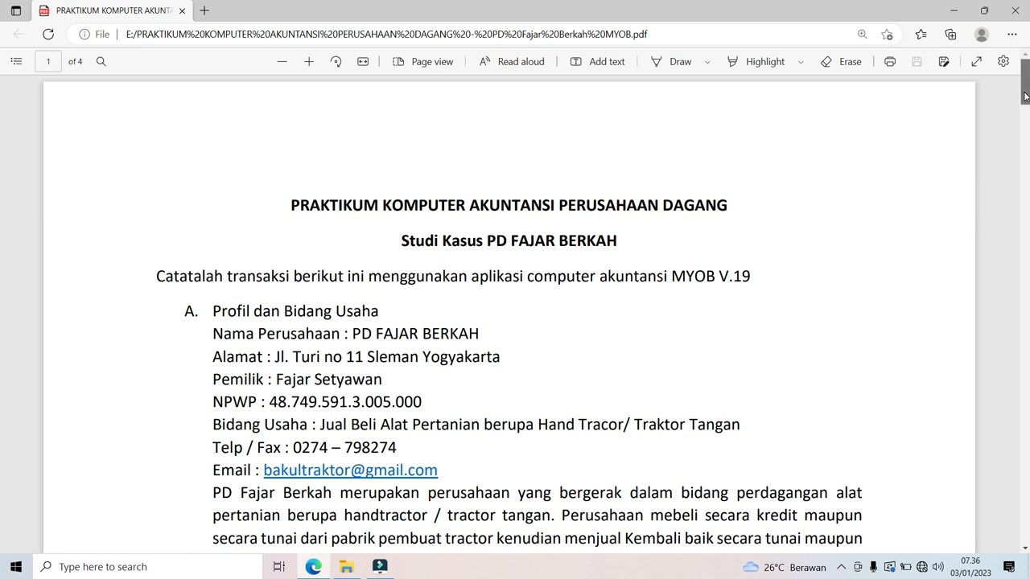
Step: Read through the case-study PDF, then minimise the PDF and File Explorer windows to reveal the desktop
left_click_drag(1025, 96, 1027, 128)
scroll(2, 131, "down", 6)
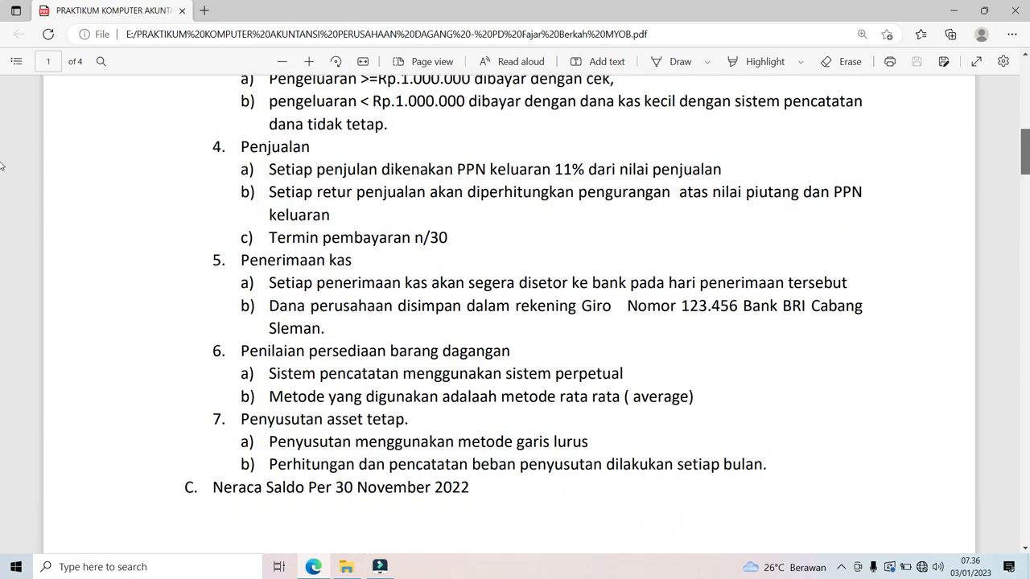
scroll(2, 102, "up", 7)
scroll(2, 96, "up", 3)
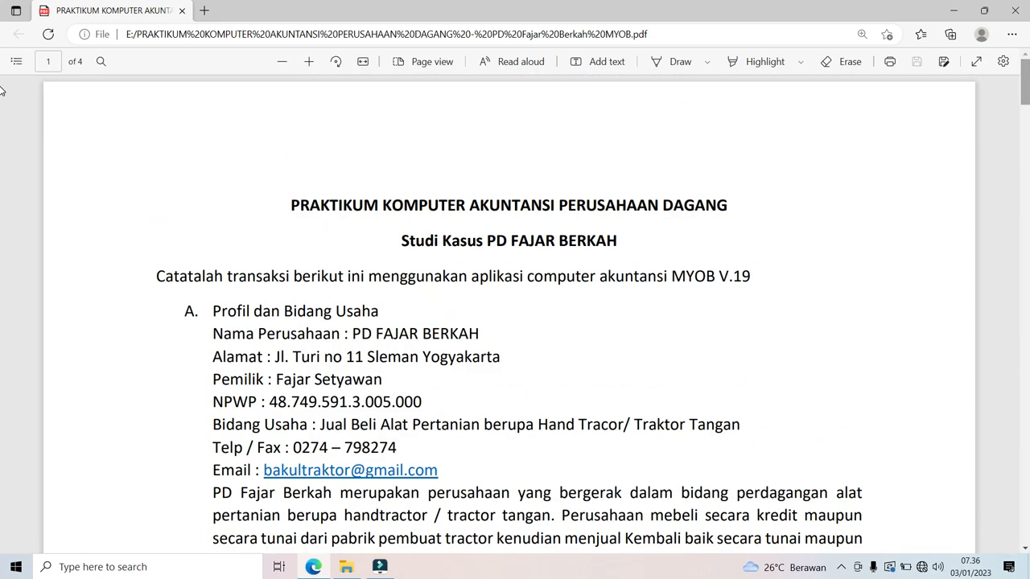
left_click_drag(1028, 87, 1026, 216)
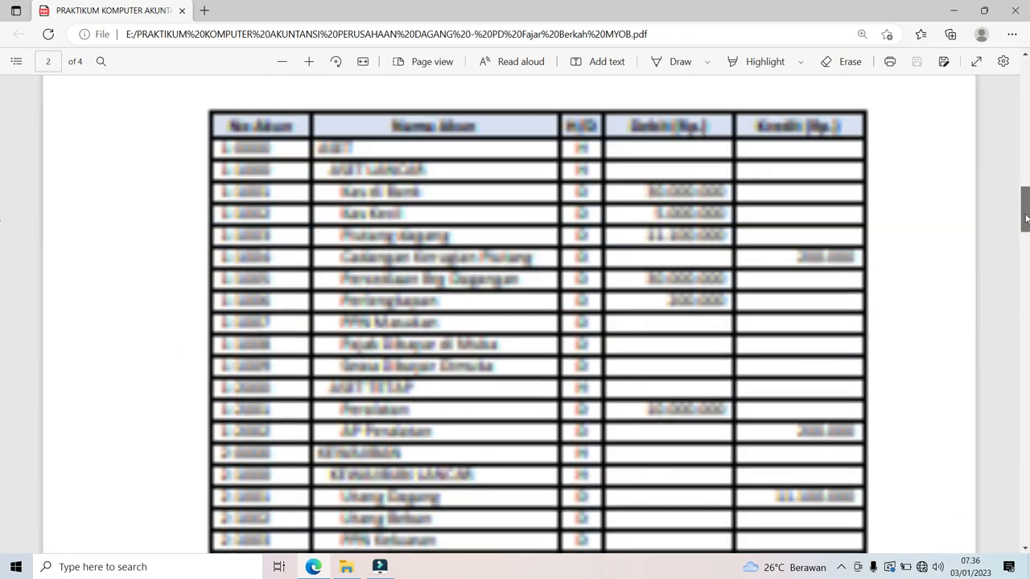
scroll(1, 271, "down", 6)
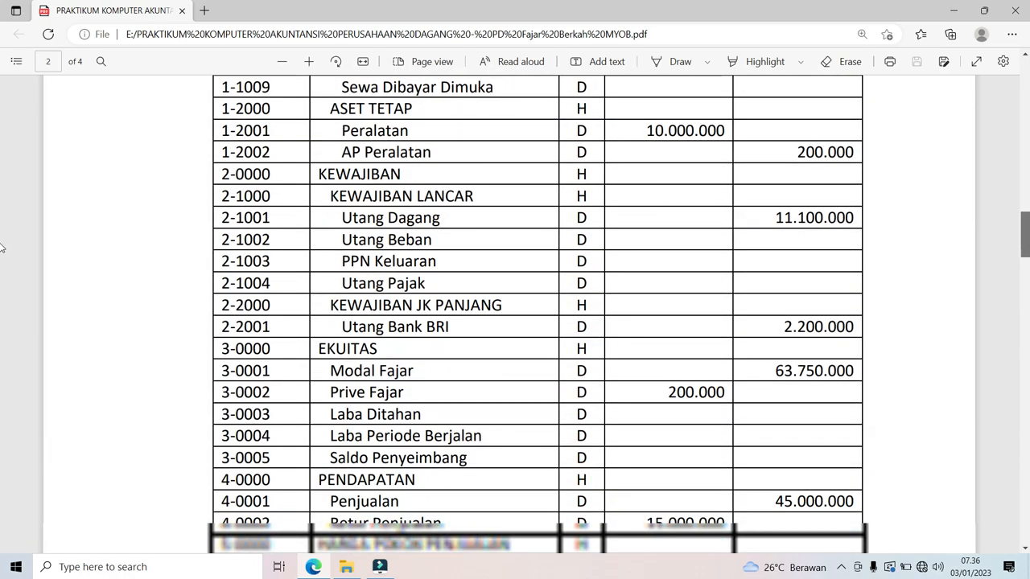
scroll(2, 272, "down", 15)
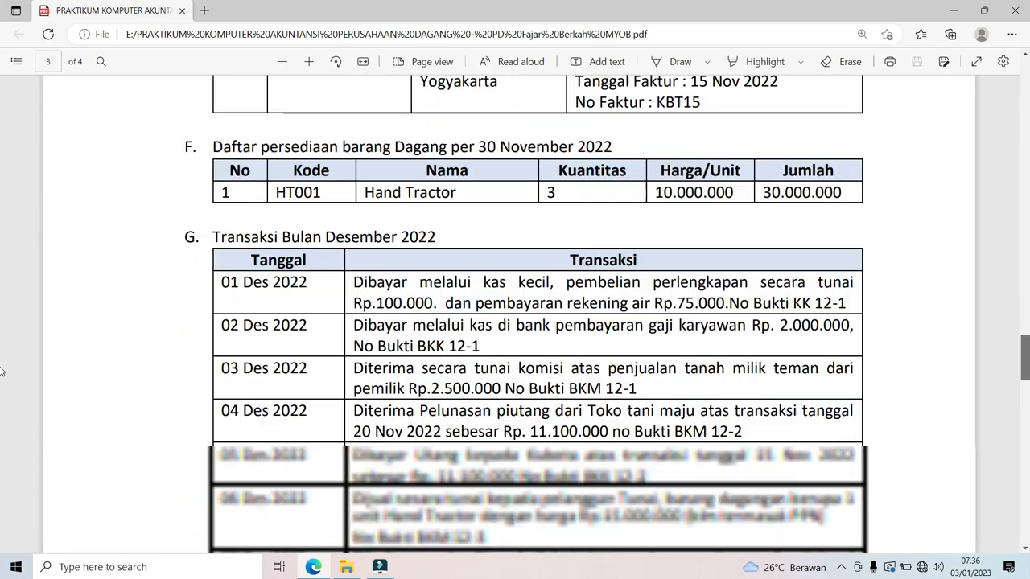
scroll(1, 376, "down", 14)
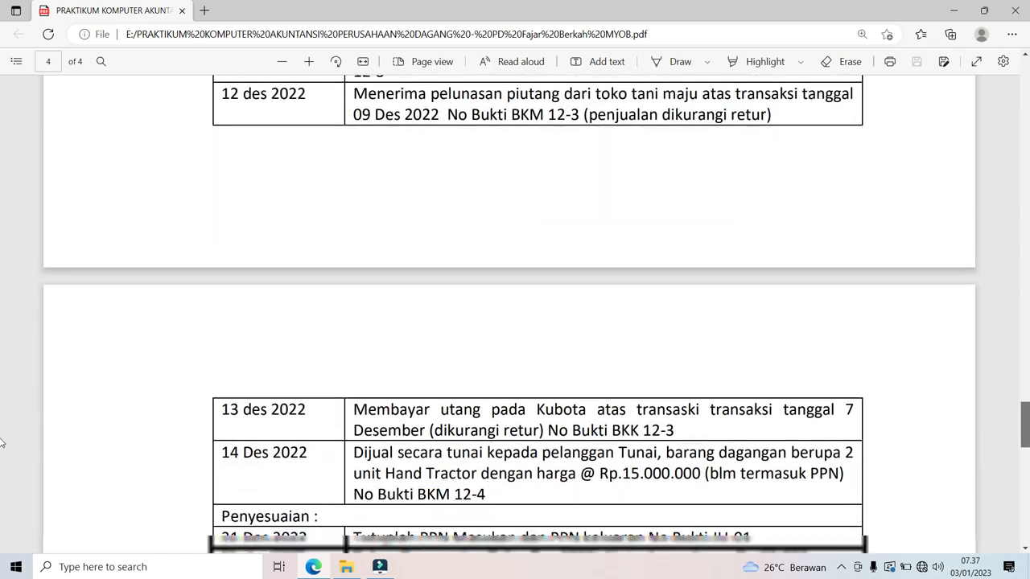
scroll(2, 475, "down", 4)
scroll(2, 429, "up", 20)
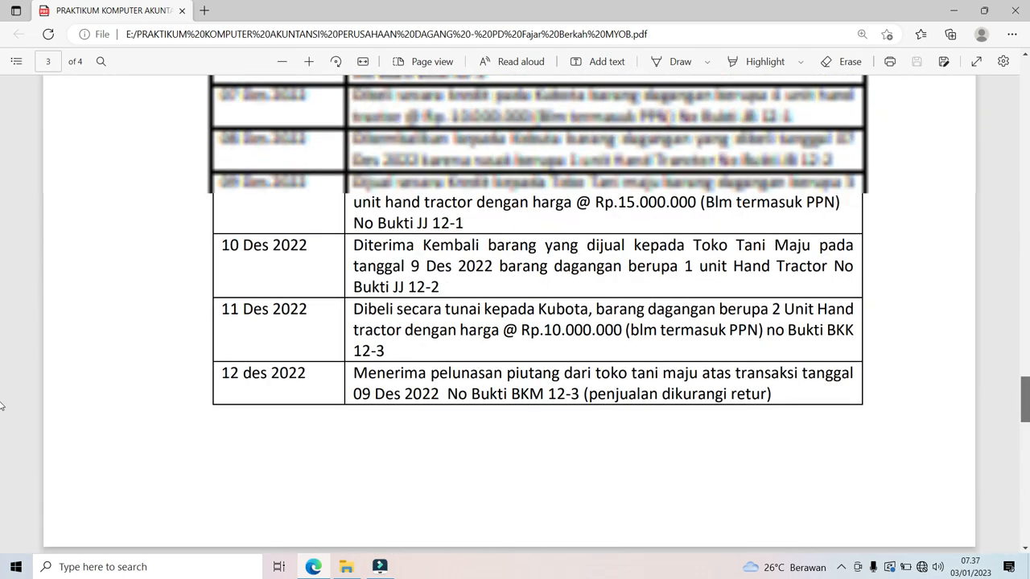
scroll(1020, 272, "up", 20)
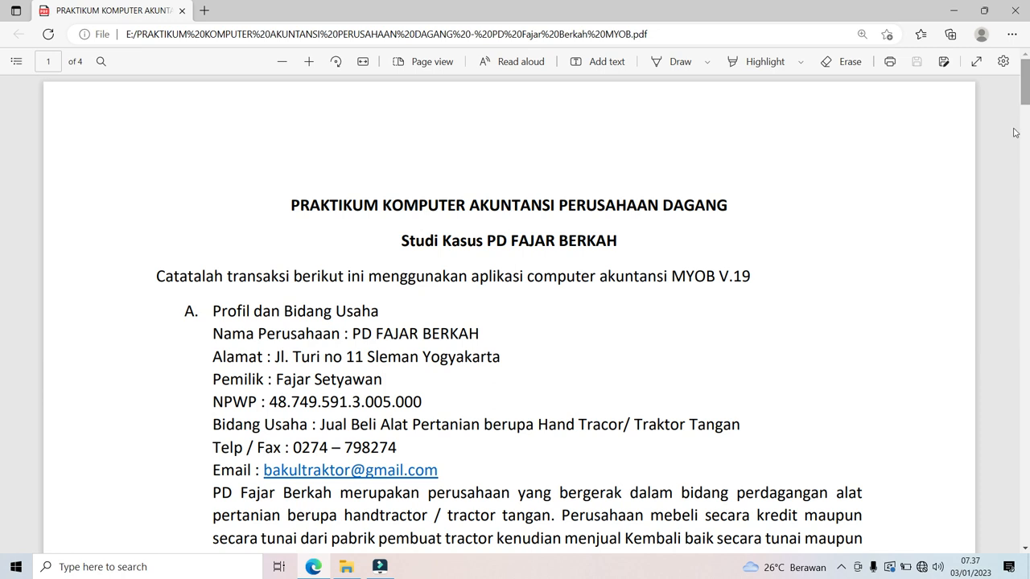
left_click(842, 571)
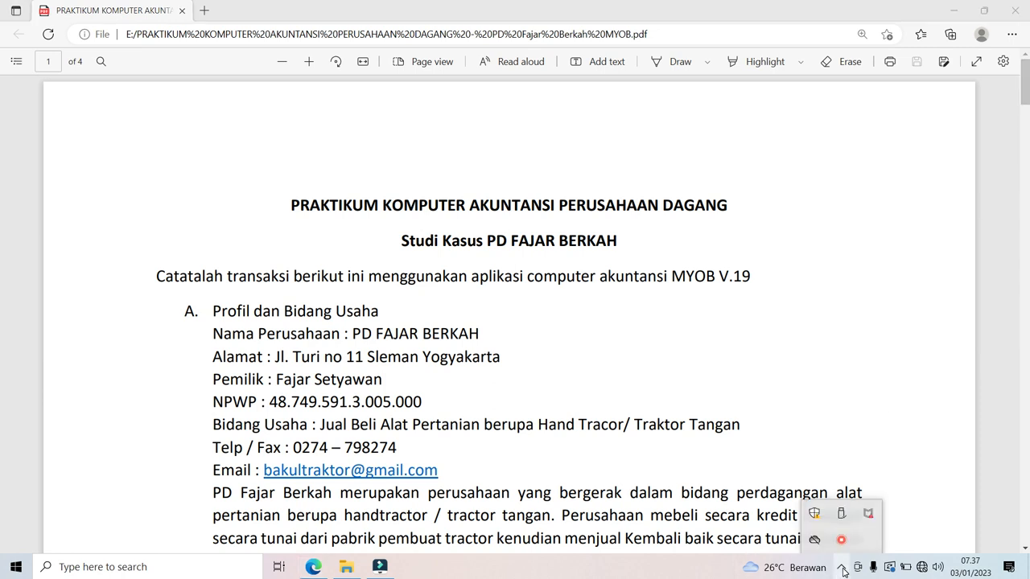
left_click(842, 571)
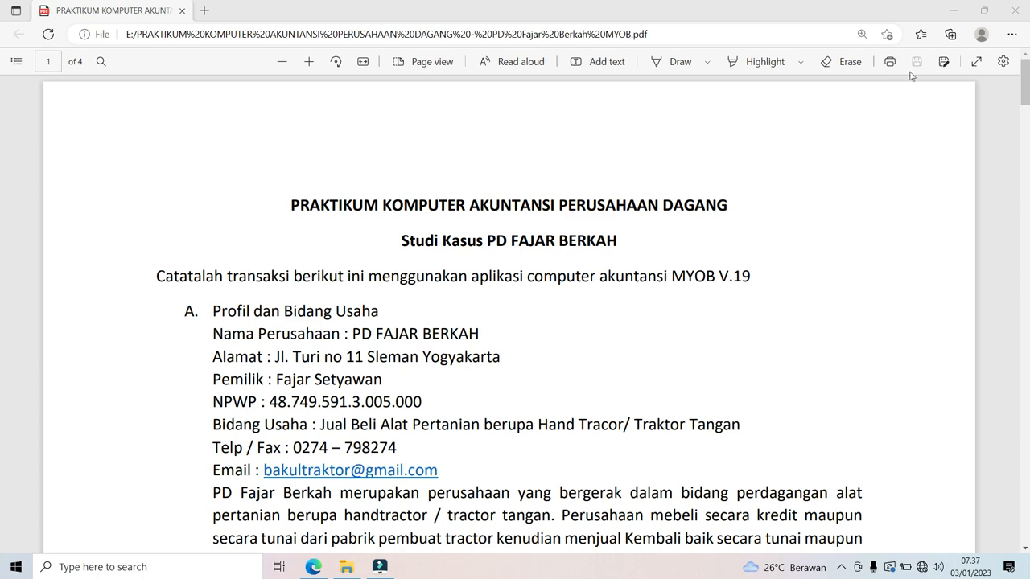
left_click(955, 16)
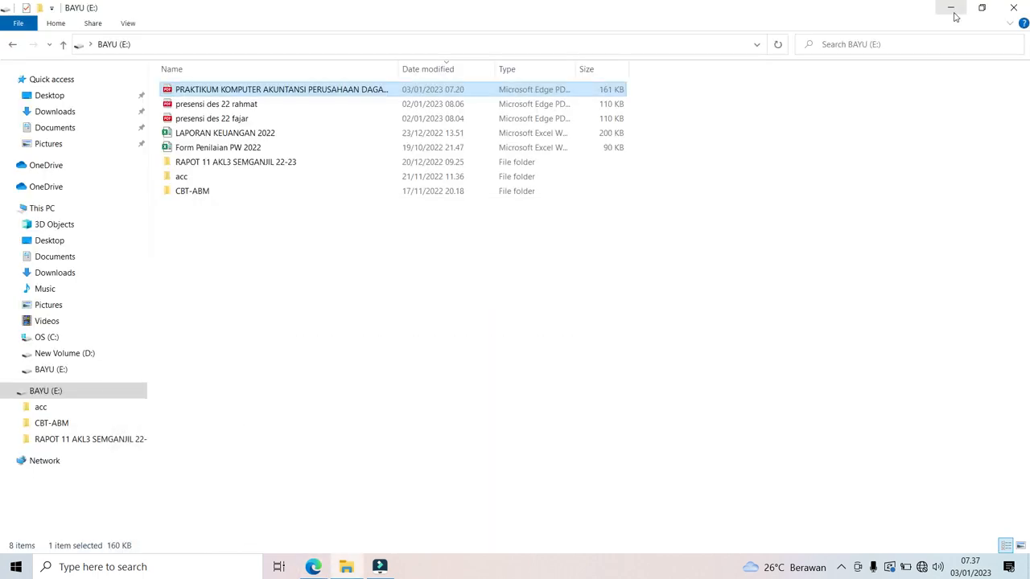
left_click(954, 16)
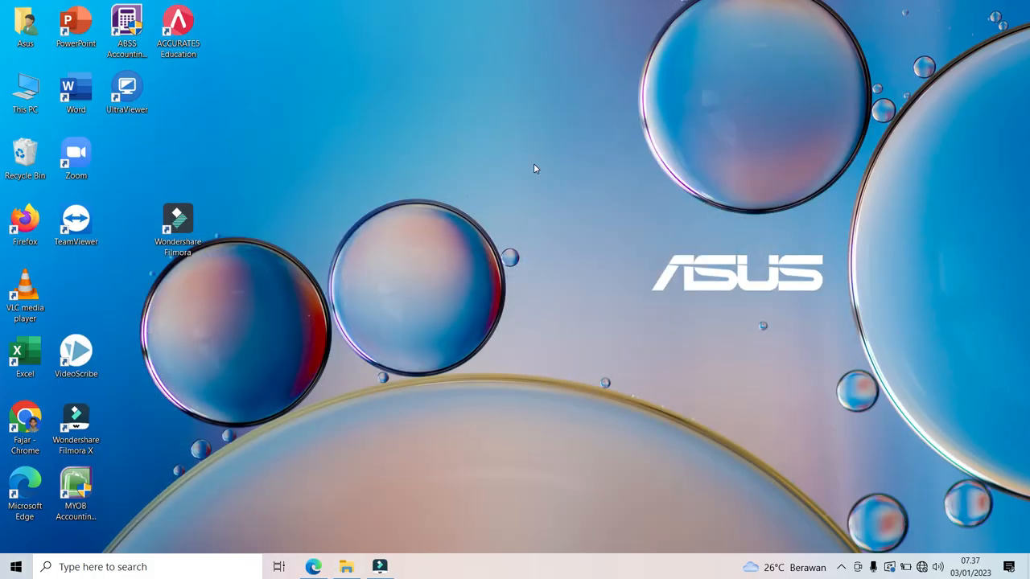
Step: Launch MYOB Accounting v19 and begin a new company file past the Introduction page
left_click(76, 488)
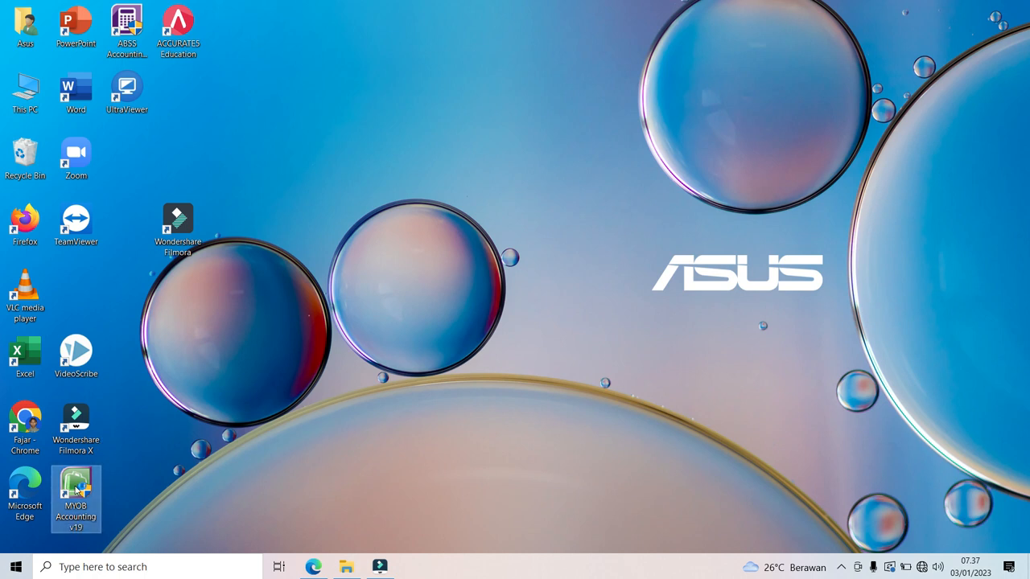
double_click(76, 488)
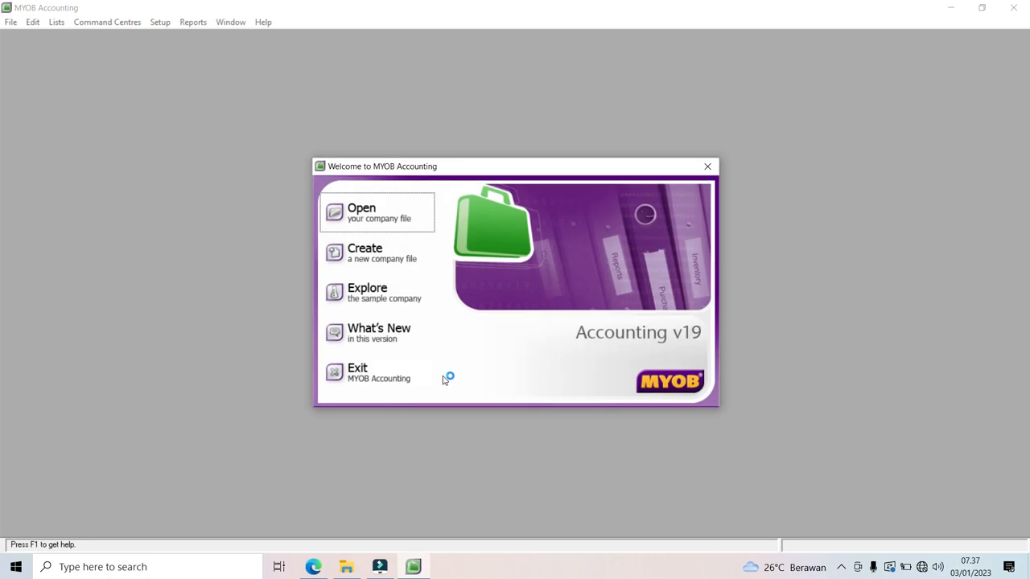
left_click(358, 259)
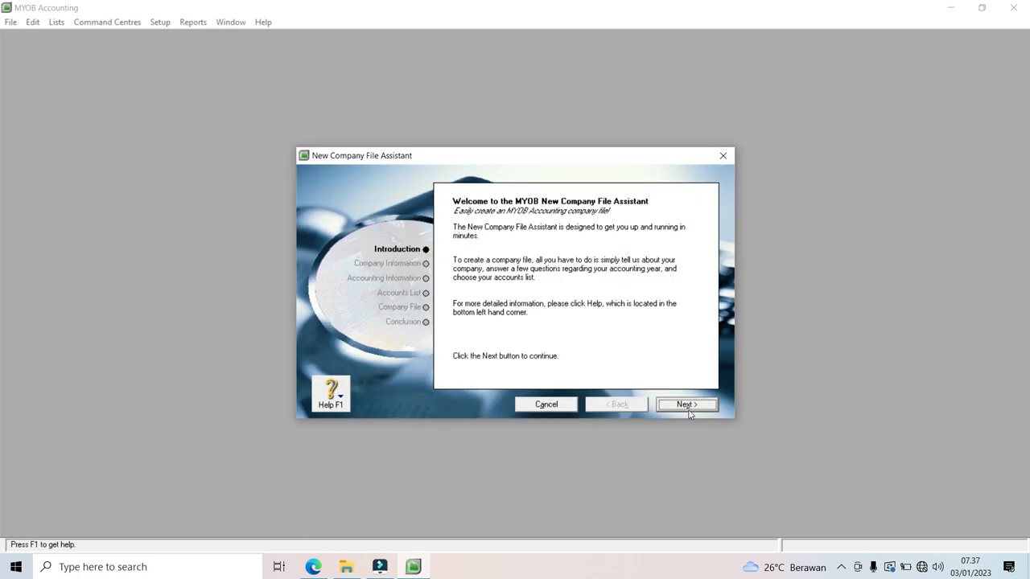
left_click(686, 404)
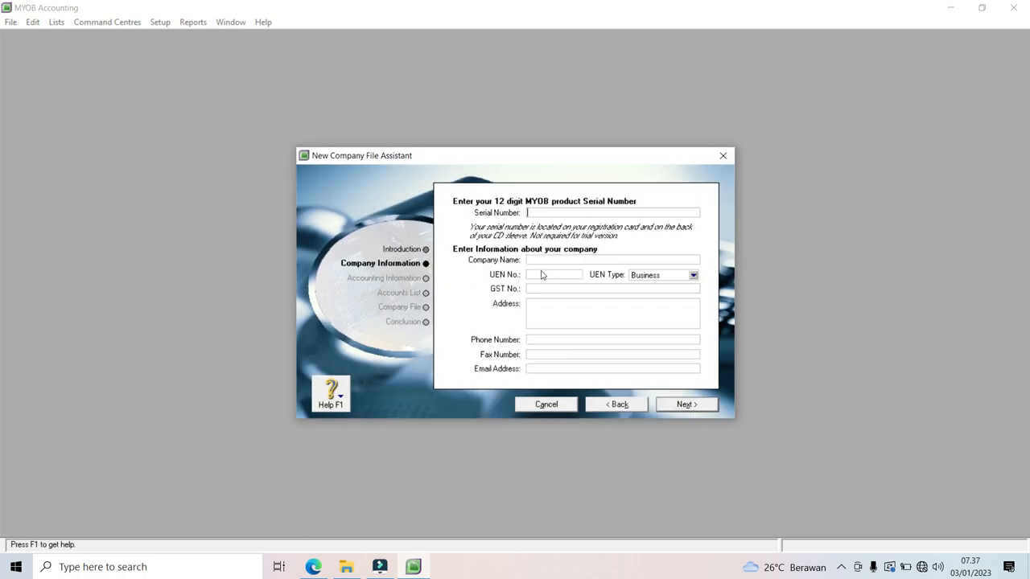
Step: Enter the company name 'PD RAJAR BERJKAH', its GST number and its street address
left_click(542, 259)
type("PD RAJAR BERJKAH")
left_click(537, 289)
left_click(563, 311)
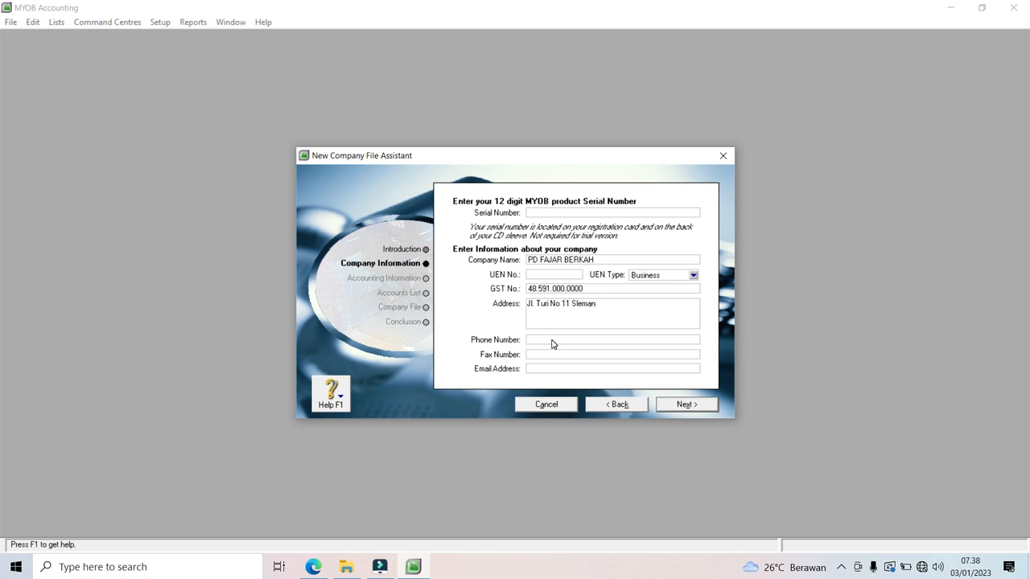
Step: Fill in the company phone number and e-mail address, leaving the fax number blank
left_click(552, 340)
type("798274")
left_click(545, 354)
type("798274")
left_click(558, 369)
Step: Set the current financial year to 2022 with November as the conversion month
left_click(667, 409)
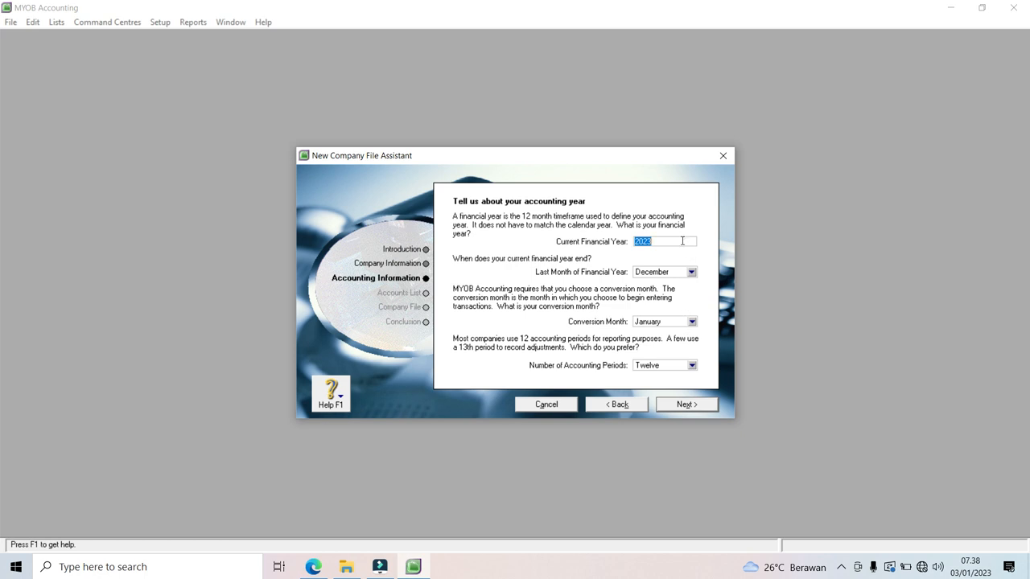
left_click(313, 566)
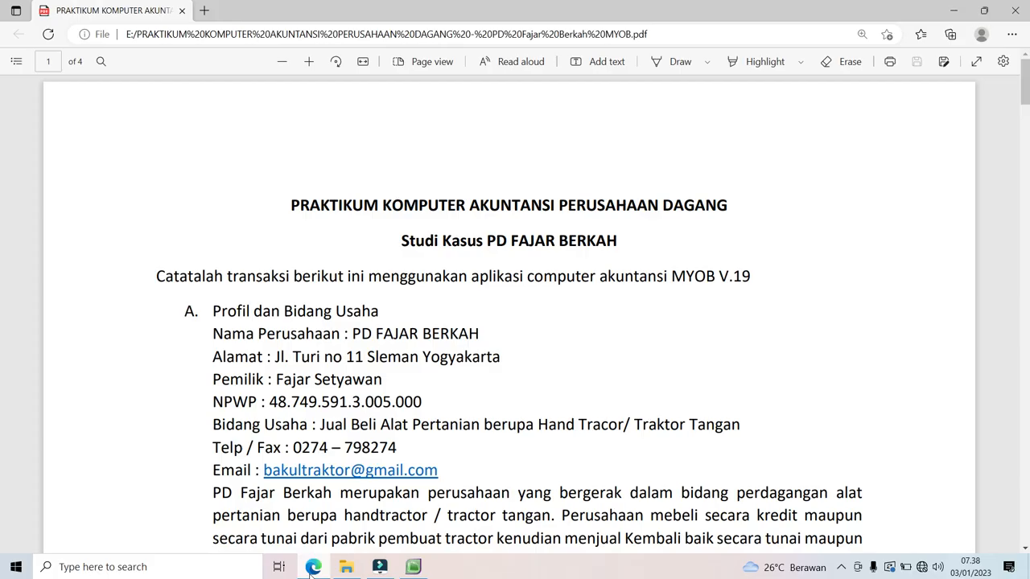
left_click_drag(1026, 94, 1025, 189)
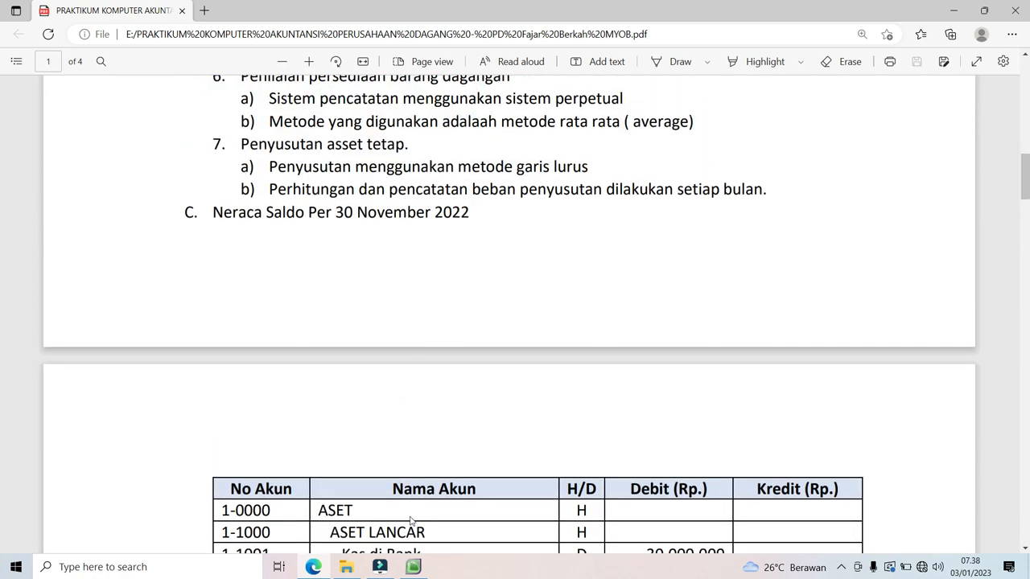
left_click(413, 566)
type("2022")
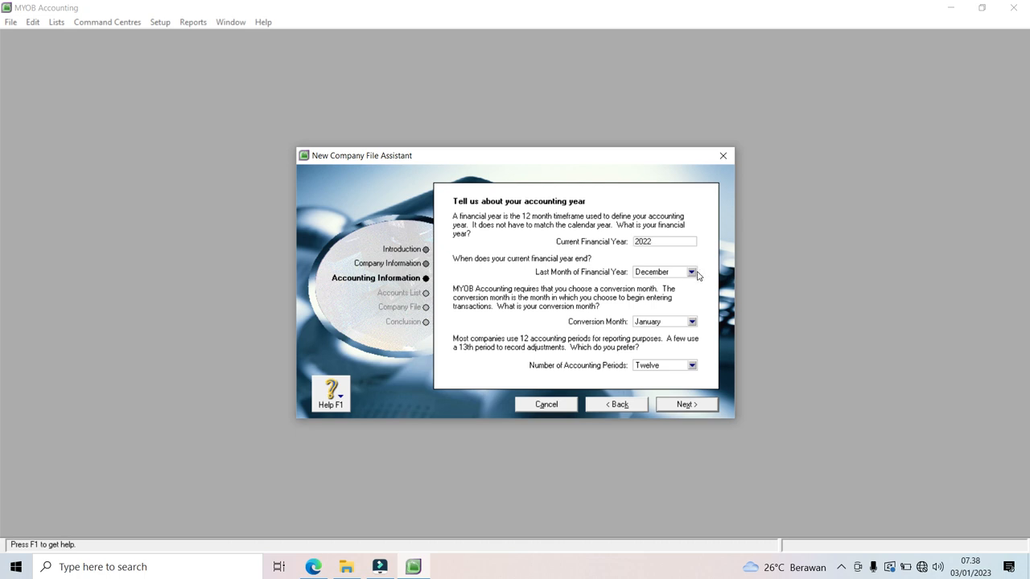
left_click(689, 322)
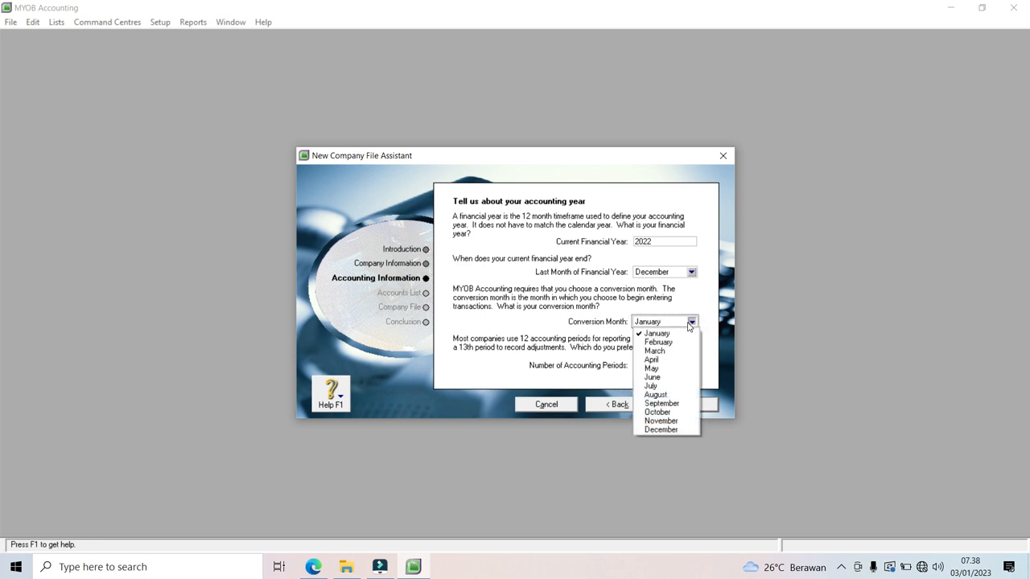
left_click(667, 421)
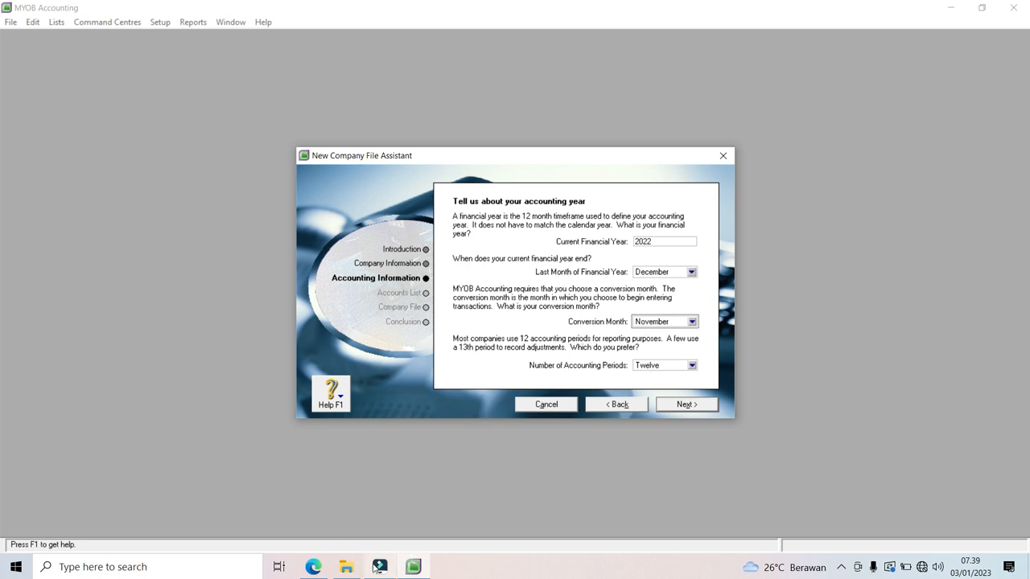
Step: Double-check the exercise PDF, then continue to the accounting information confirmation
left_click(313, 573)
left_click_drag(1015, 202, 1015, 126)
scroll(688, 197, "down", 1)
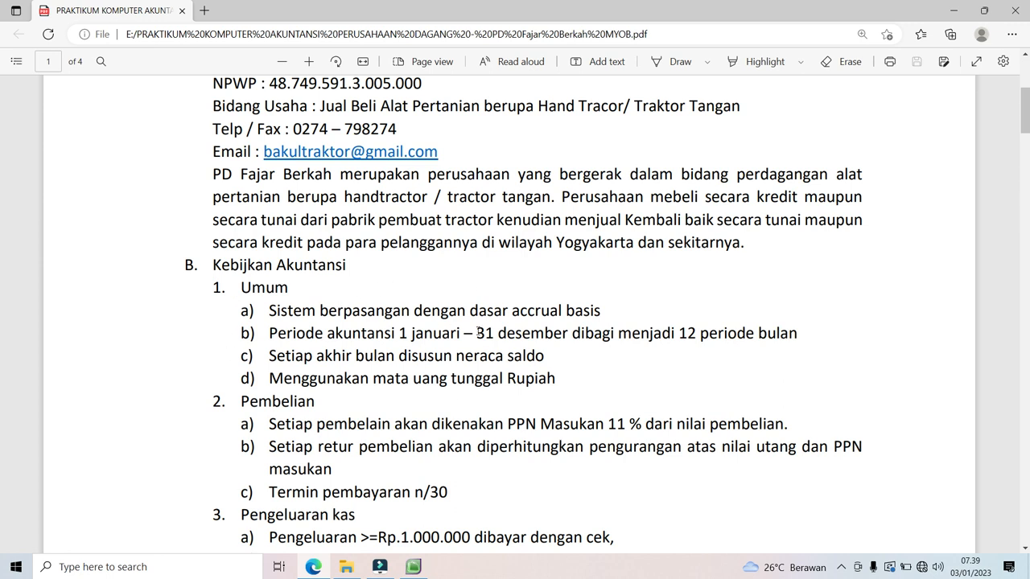
left_click(414, 567)
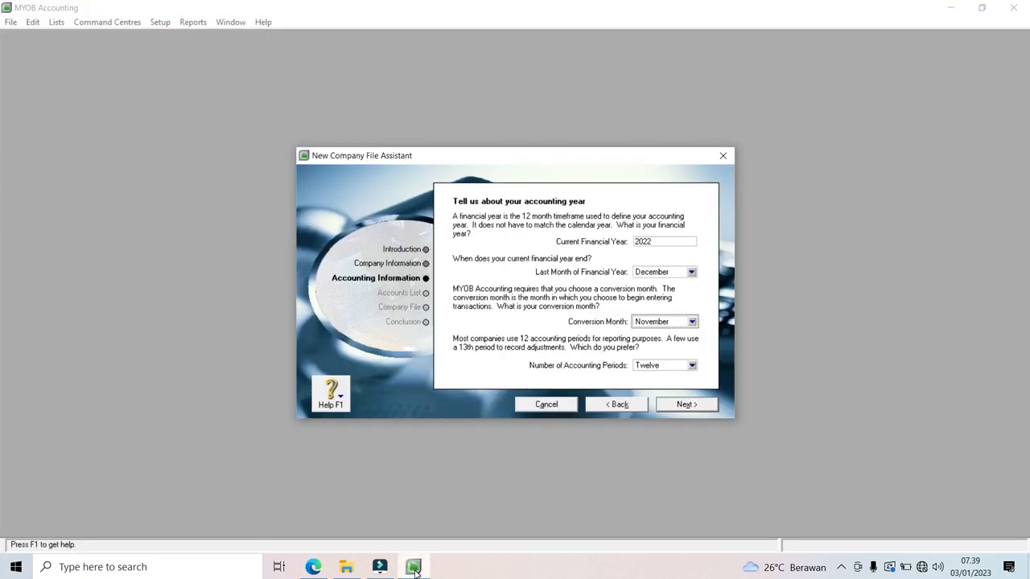
left_click(670, 404)
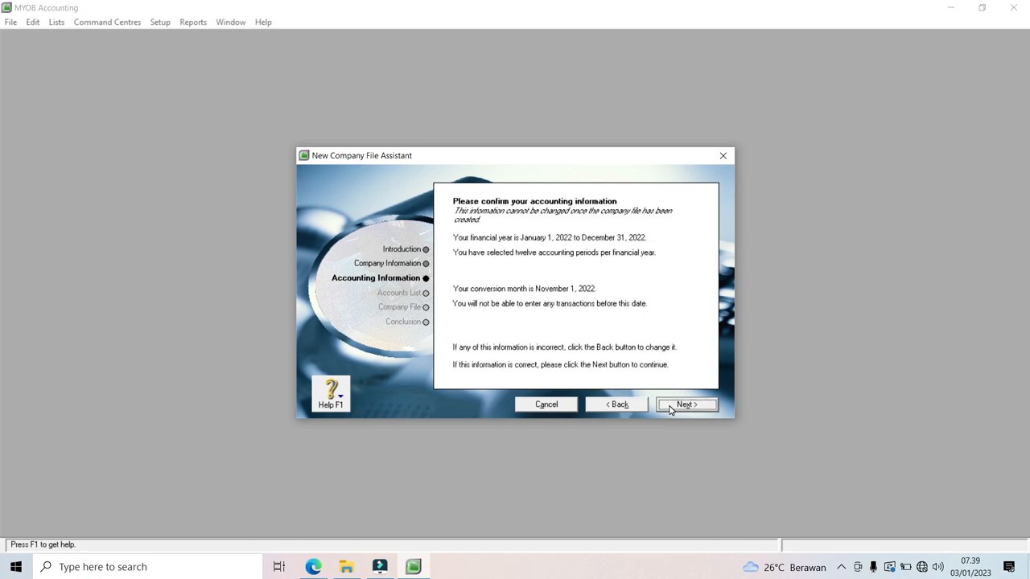
Step: Accept the 2022 accounting information and choose to build your own accounts list
left_click(670, 407)
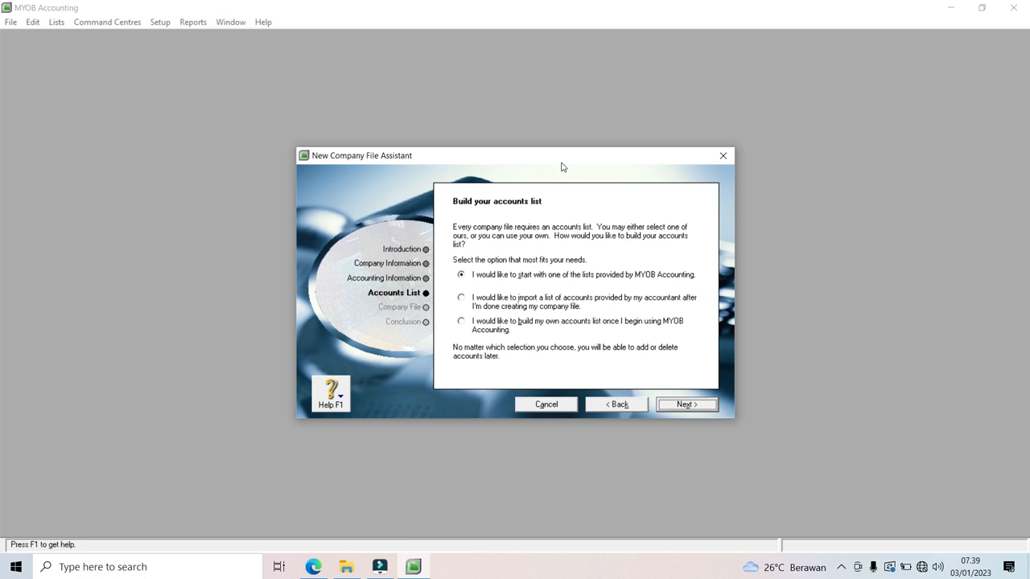
left_click(461, 322)
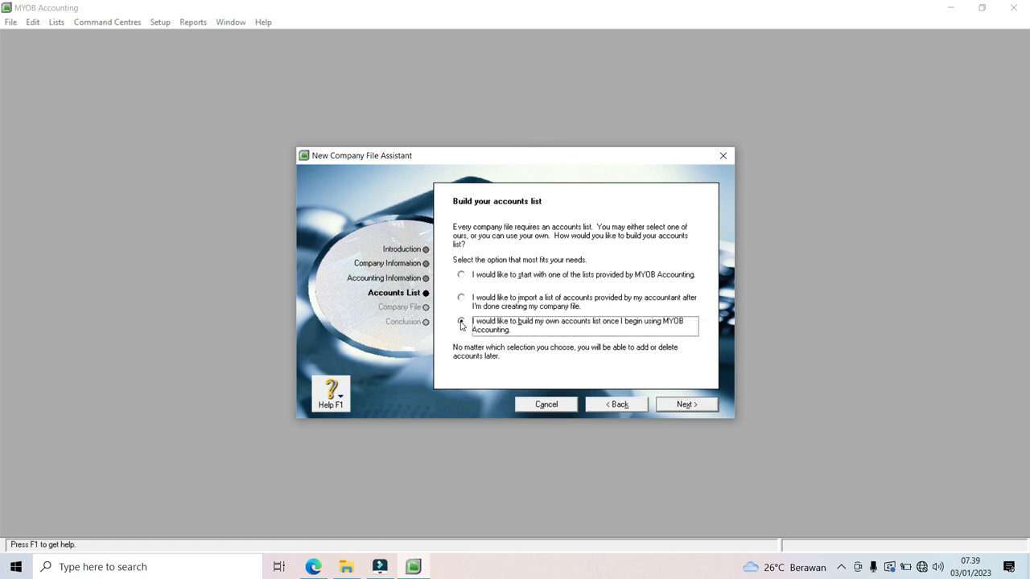
left_click(688, 405)
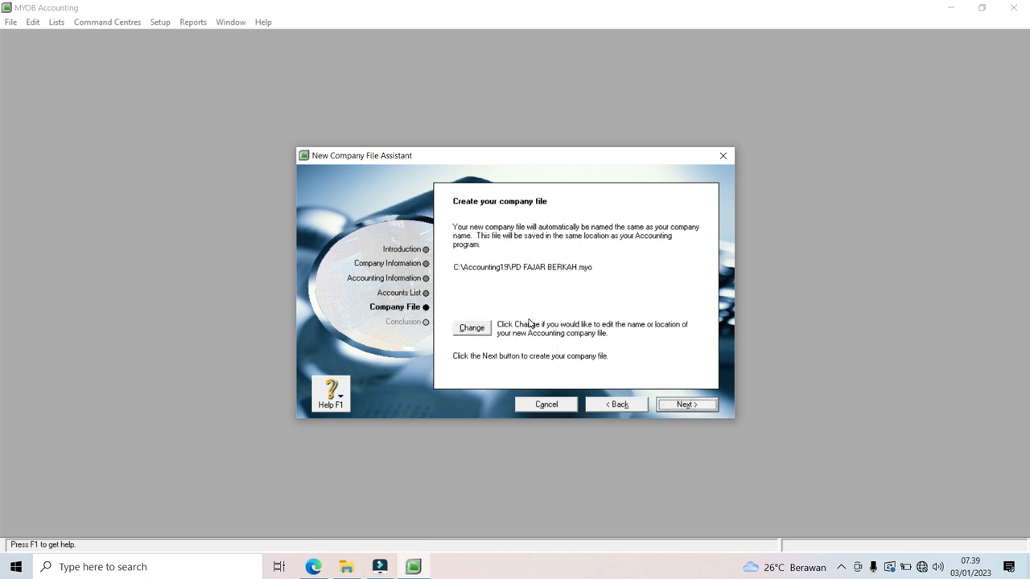
Step: Point the company file location to the KOMPAK folder on drive D:
left_click(467, 331)
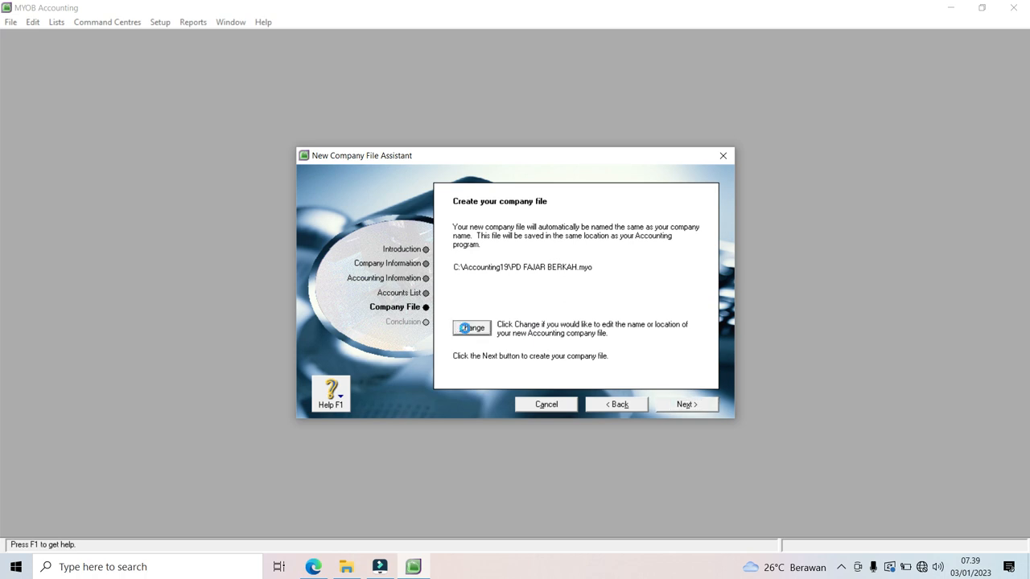
left_click_drag(396, 319, 396, 347)
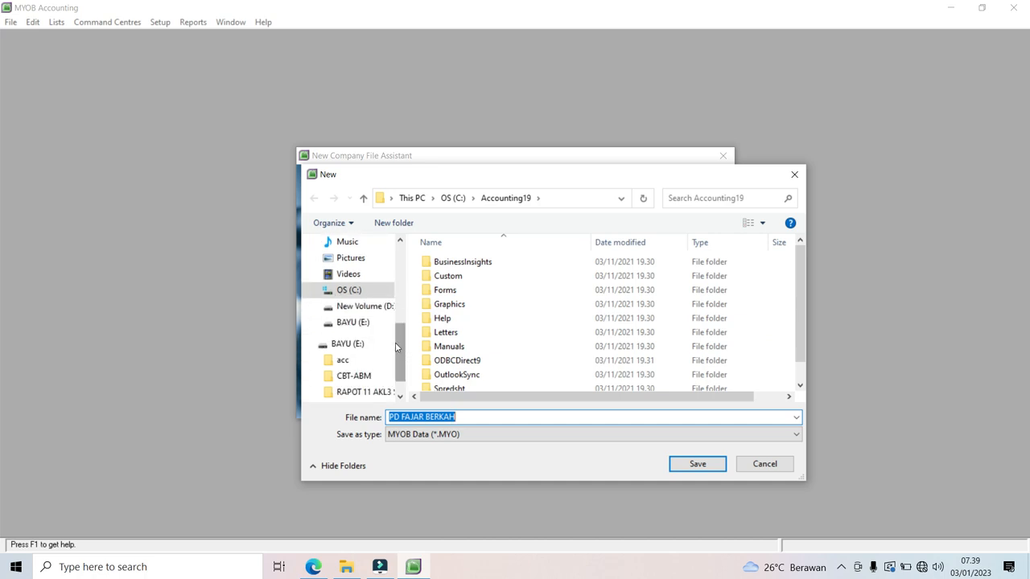
left_click(375, 309)
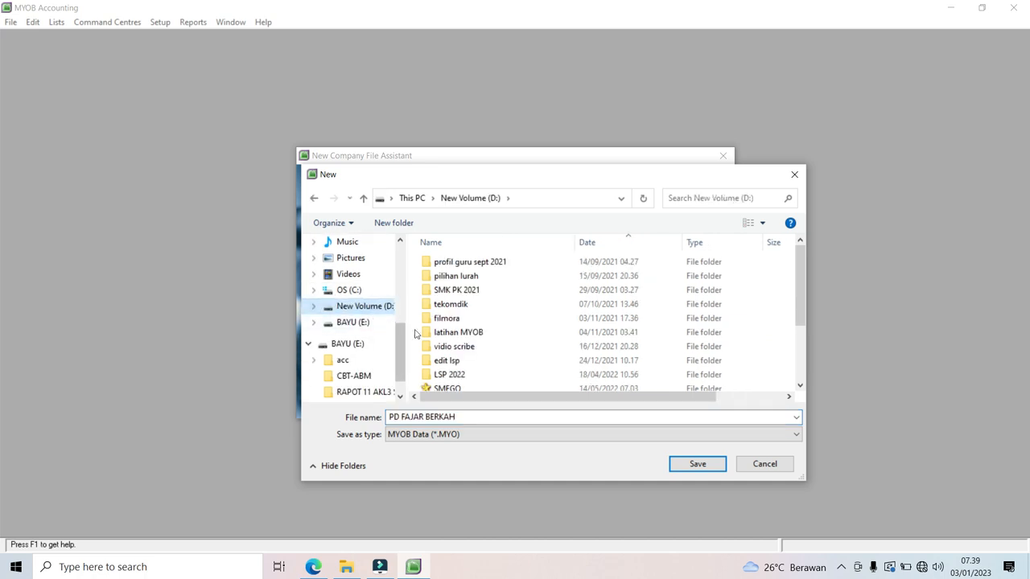
left_click(800, 386)
left_click(800, 386)
left_click(800, 386)
left_click(800, 386)
left_click(799, 386)
left_click(800, 386)
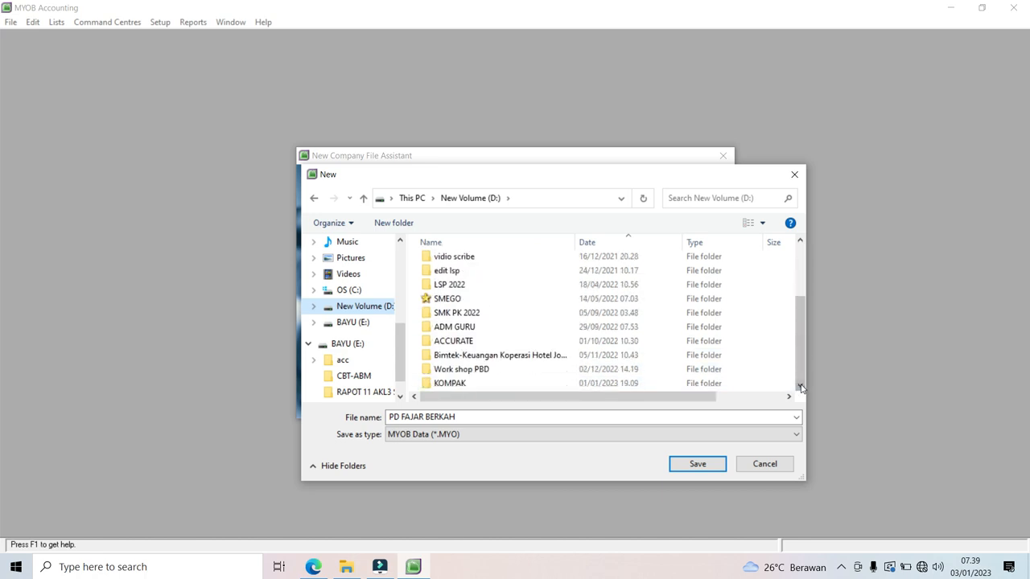
double_click(443, 384)
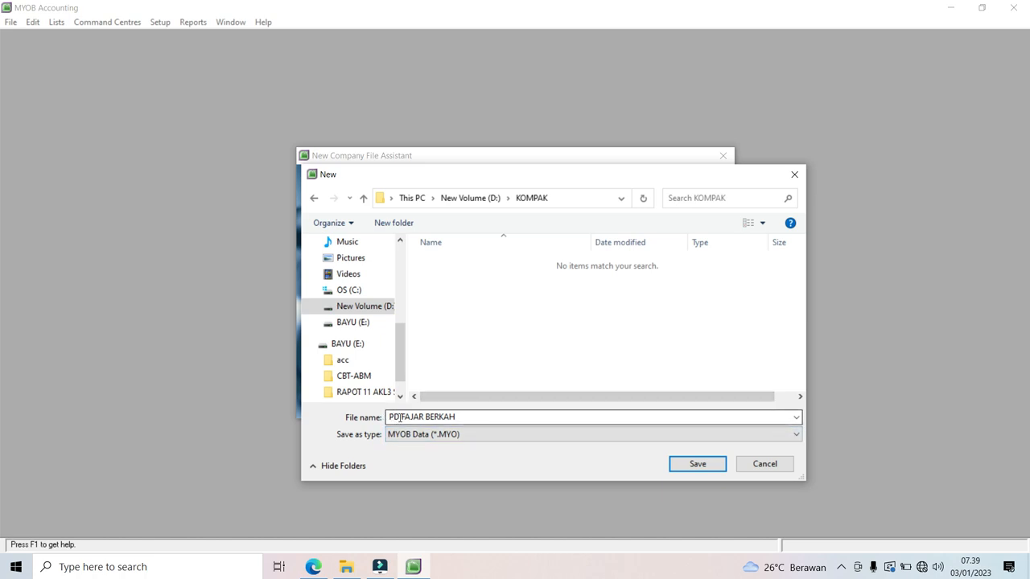
Step: Name the file 'PD FAJAR BERKAH latihan 1', save it, and create the company file
double_click(464, 419)
left_click(463, 420)
type("lan")
type("han")
key("BackSpace")
key("BackSpace")
key("BackSpace")
key("BackSpace")
key("BackSpace")
type("tihan 1")
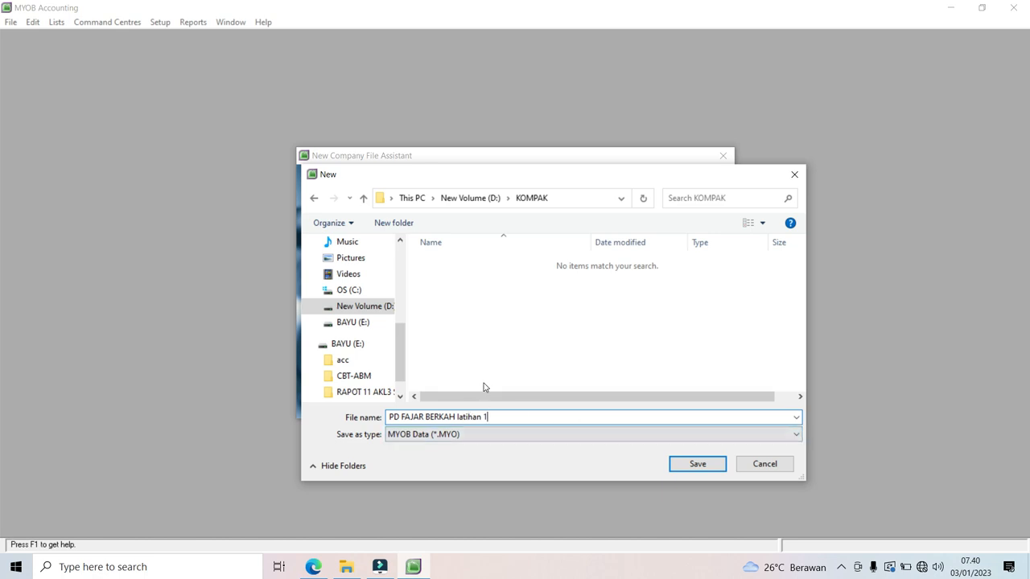
left_click(695, 465)
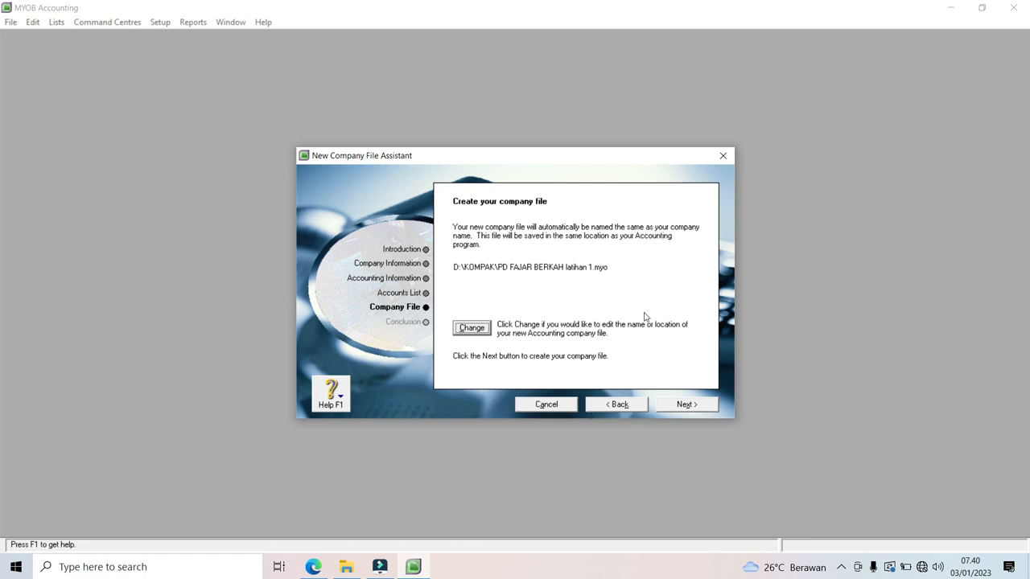
left_click(683, 405)
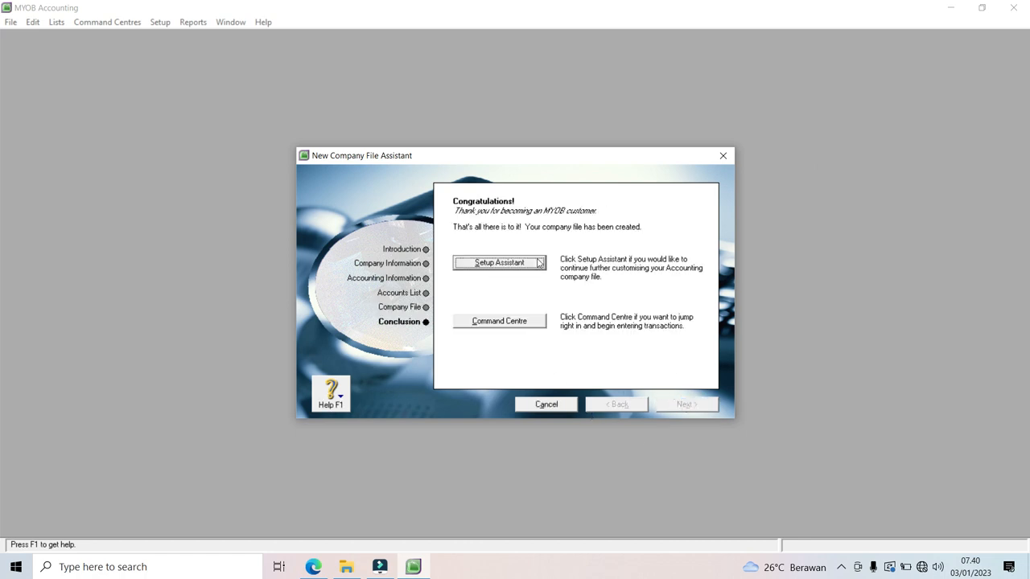
Step: Open PD FAJAR BERKAH's Command Centre and maximise its window
left_click(492, 324)
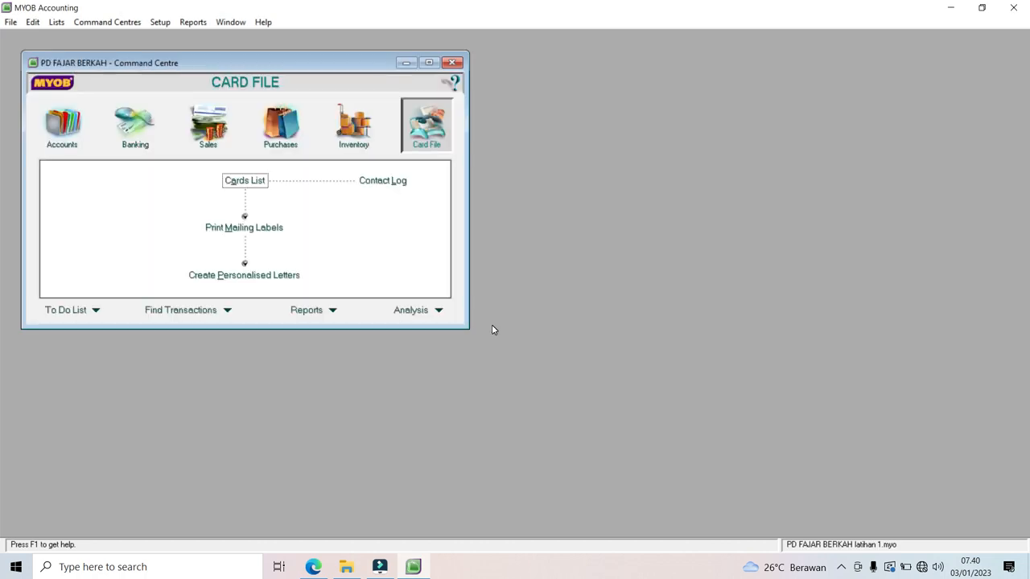
left_click(429, 63)
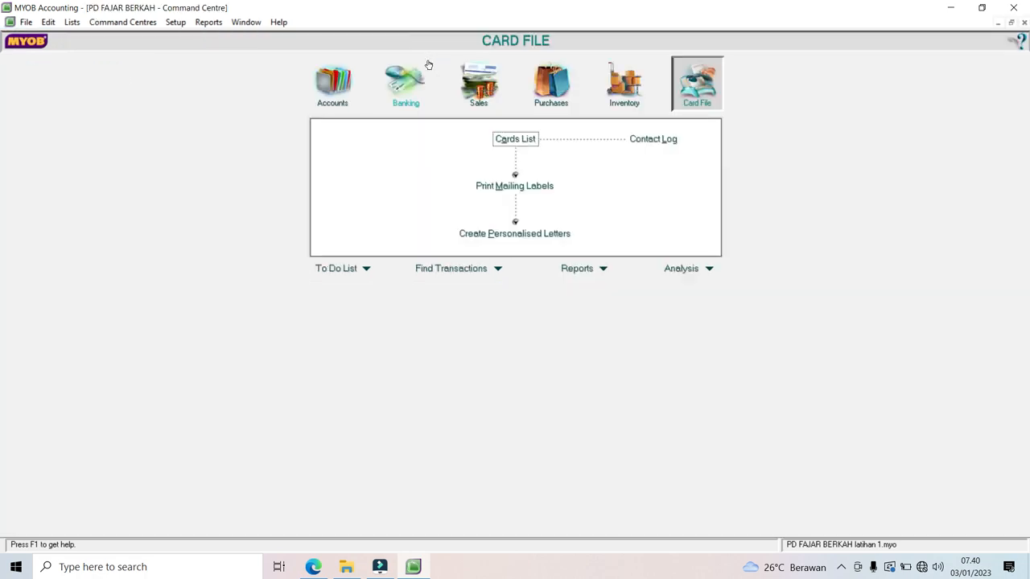
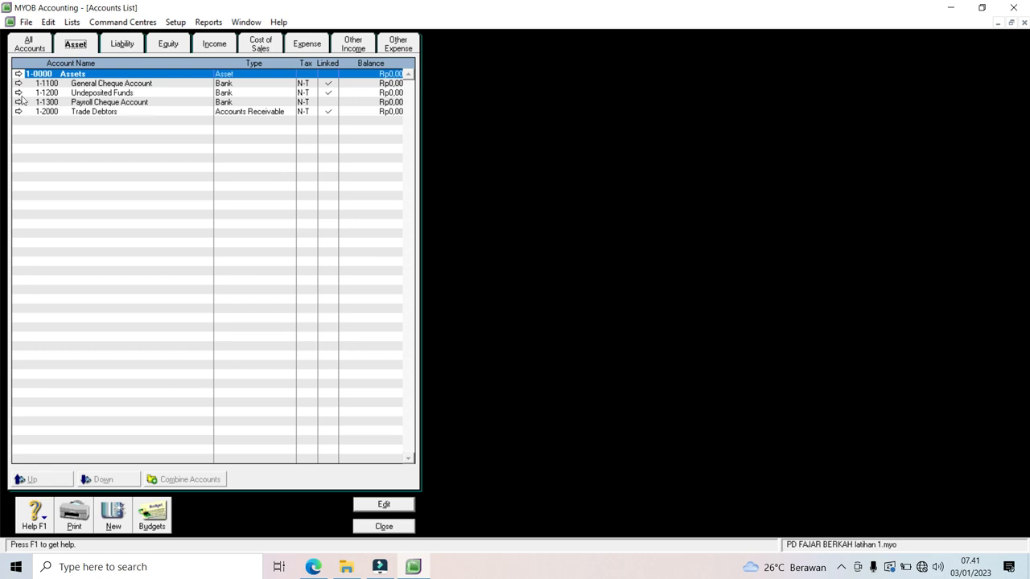
Step: Rename the 1-0000 Assets header account to ASET
left_click(20, 77)
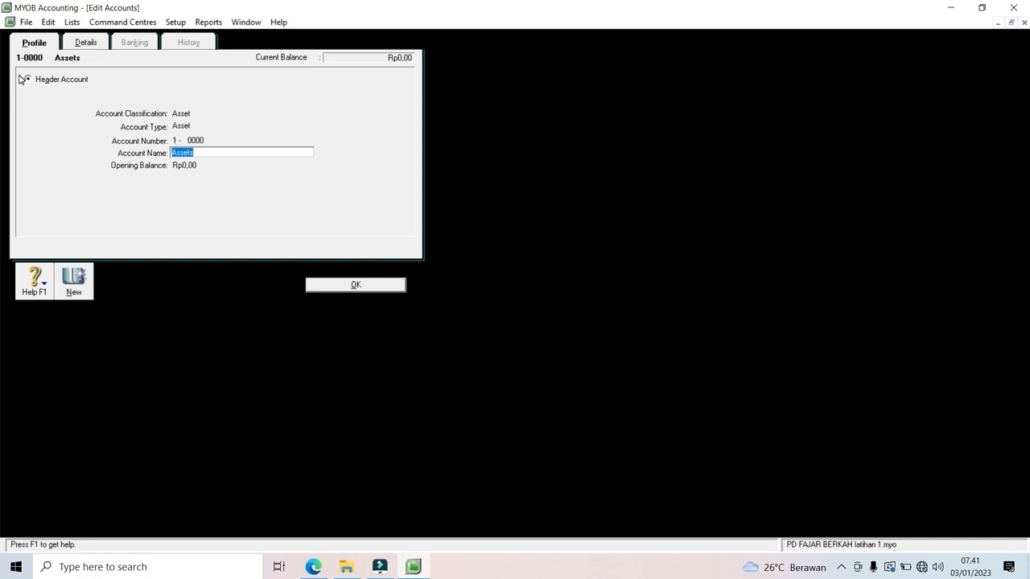
type("ASET")
left_click(352, 285)
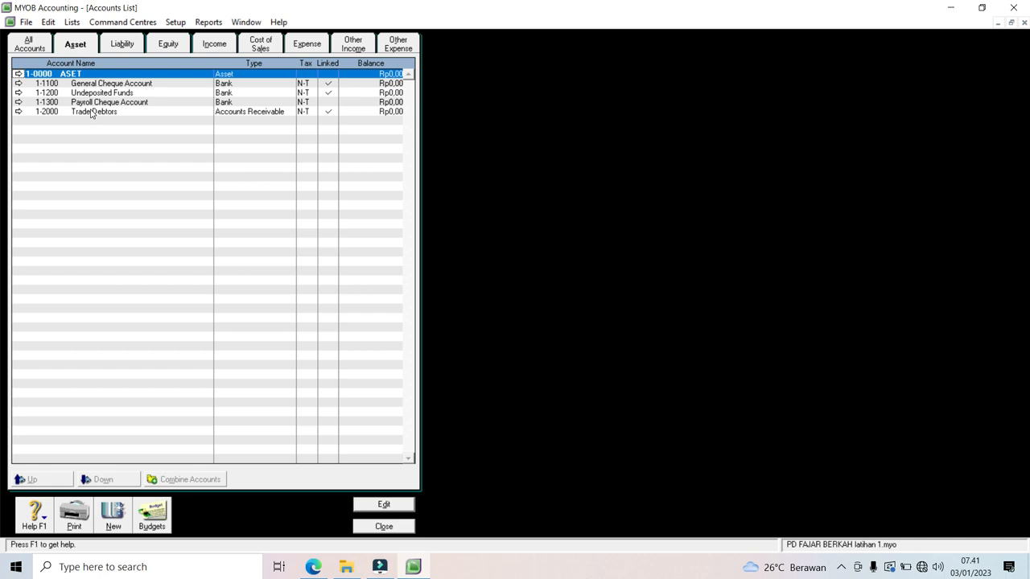
Step: Delete the Payroll Cheque Account (1-1300) from the asset accounts
left_click(17, 102)
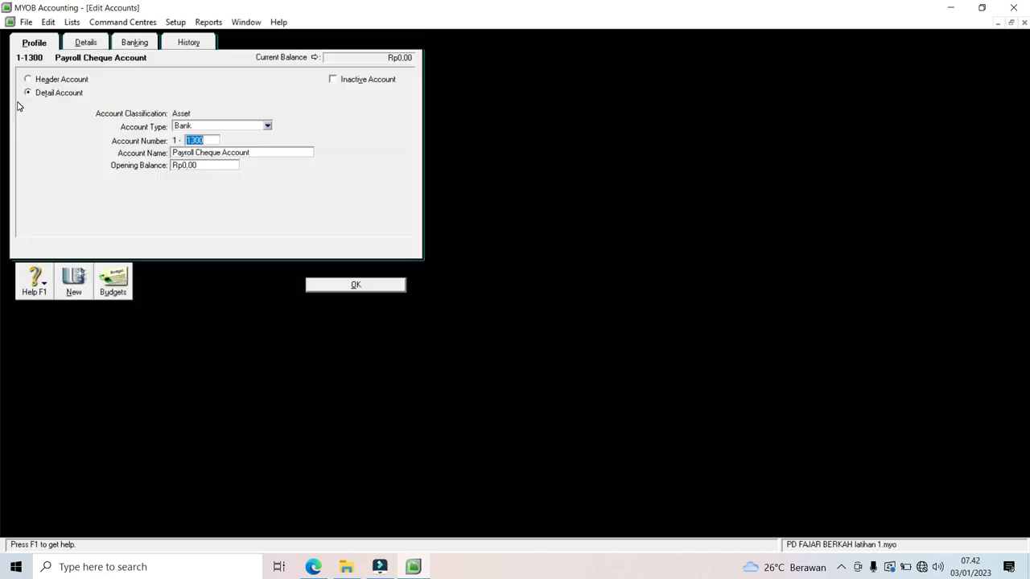
left_click(48, 22)
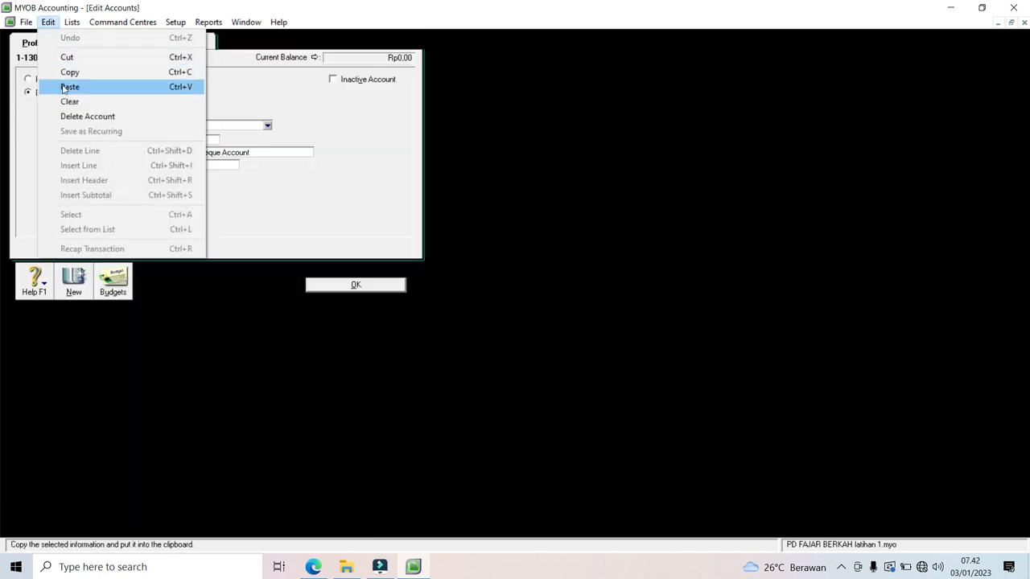
left_click(69, 116)
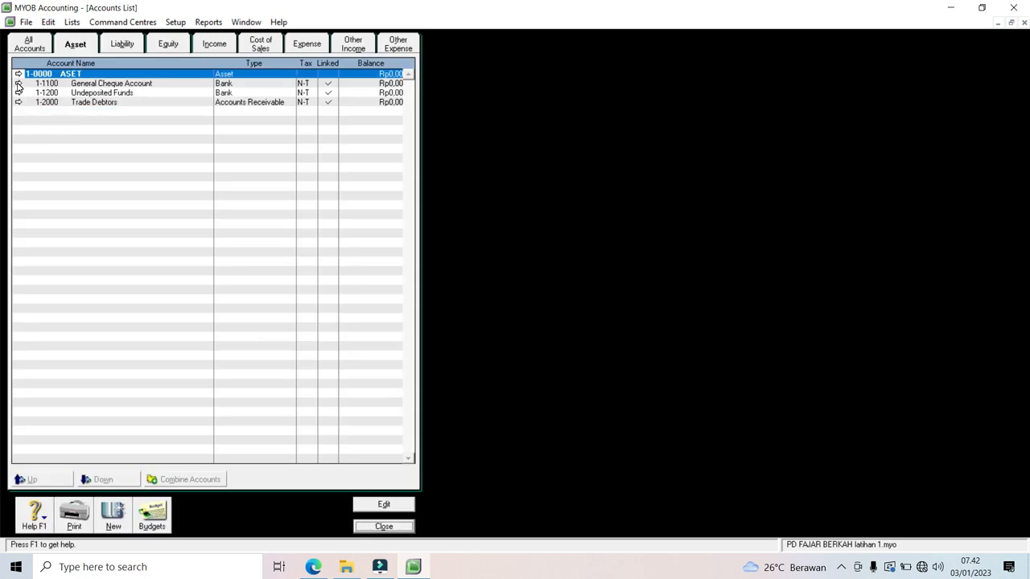
Step: Renumber General Cheque Account to 1-9999, Undeposited Funds to 1-9998 and Trade Debtors to 1-9997
left_click(19, 86)
type("9999")
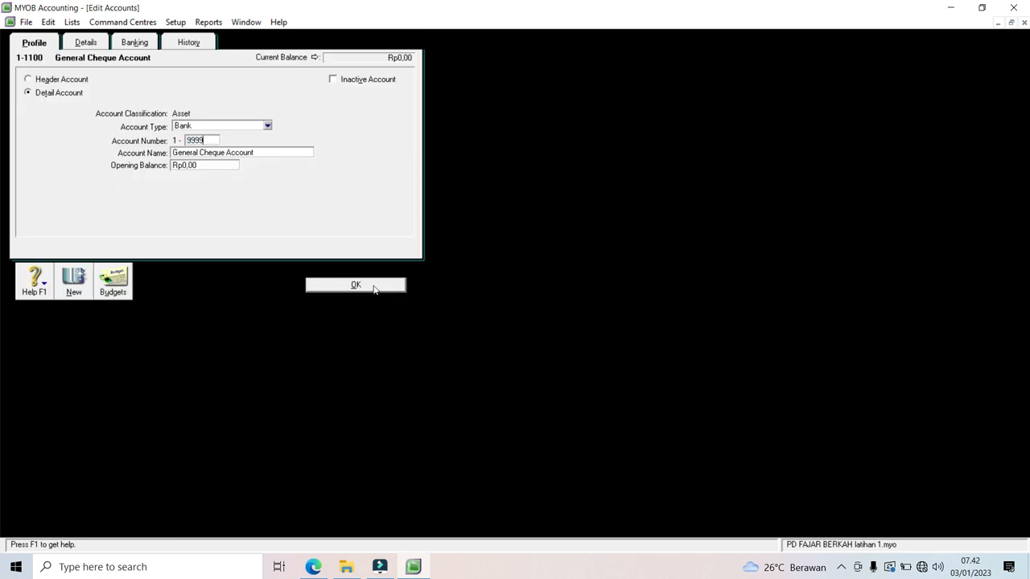
left_click(374, 288)
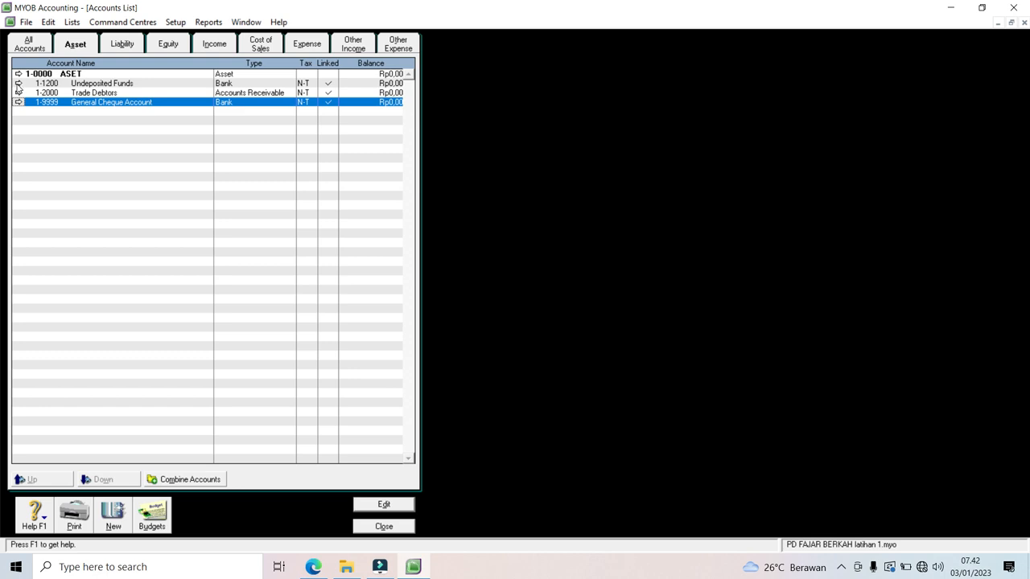
left_click(17, 84)
type("9998")
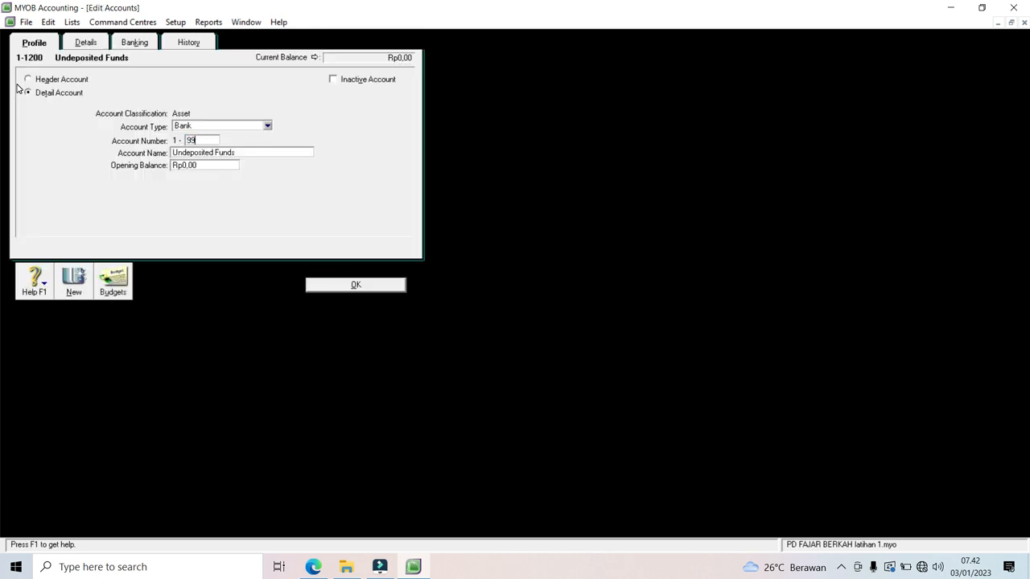
left_click(354, 287)
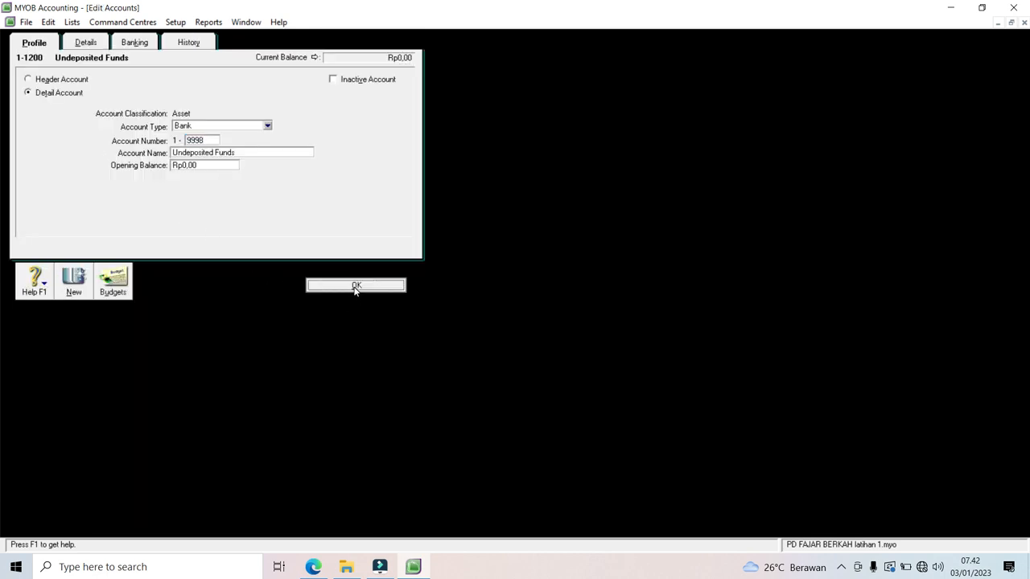
left_click(19, 83)
type("9997")
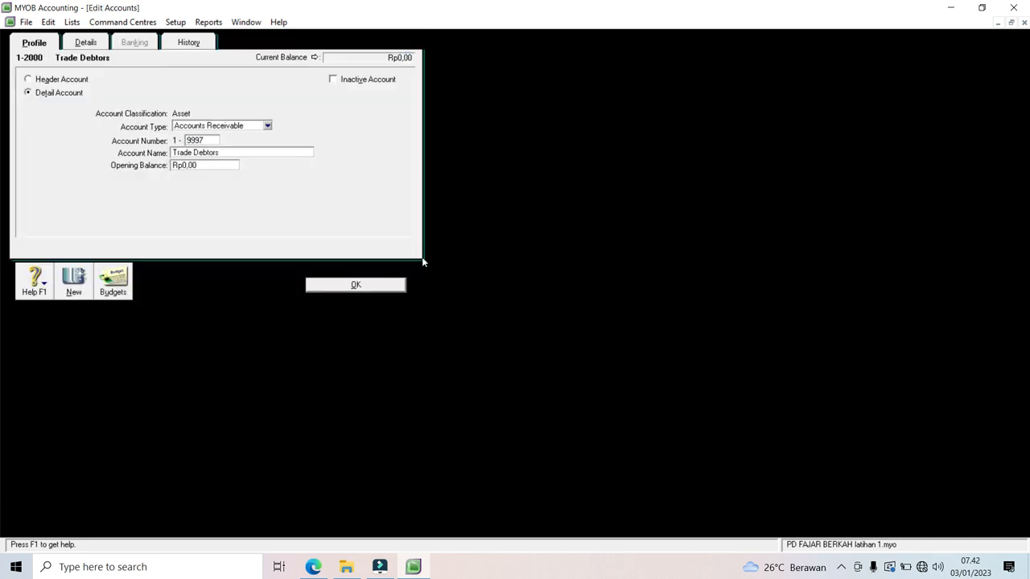
left_click(366, 285)
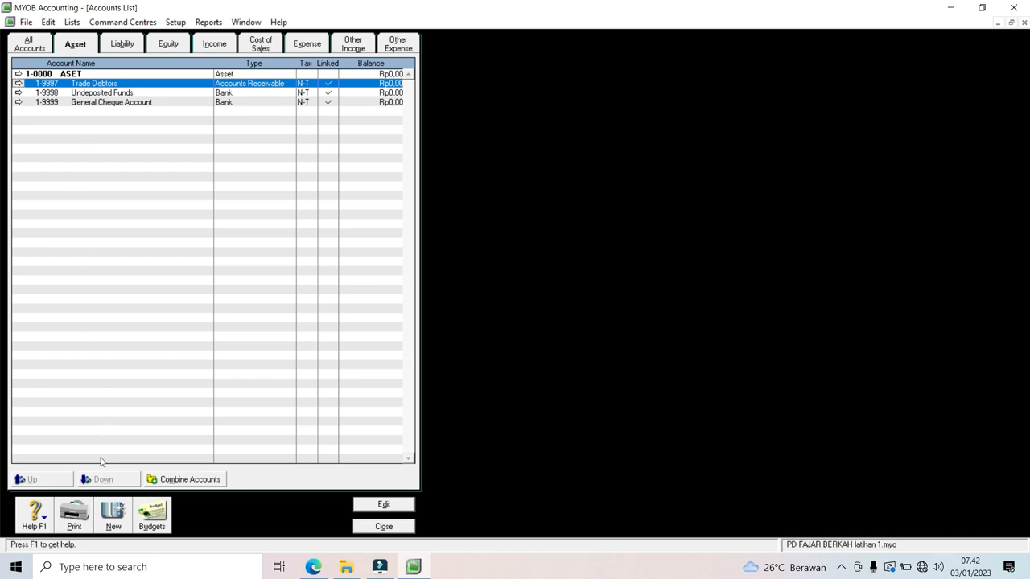
Step: Create header account 1-1000 ASET LANCAR
left_click(113, 523)
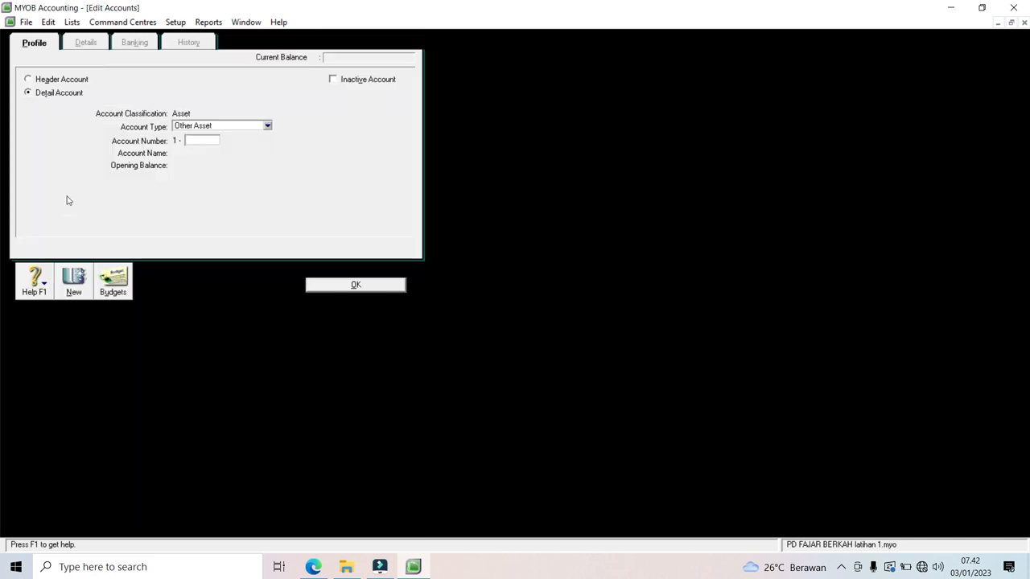
left_click(55, 80)
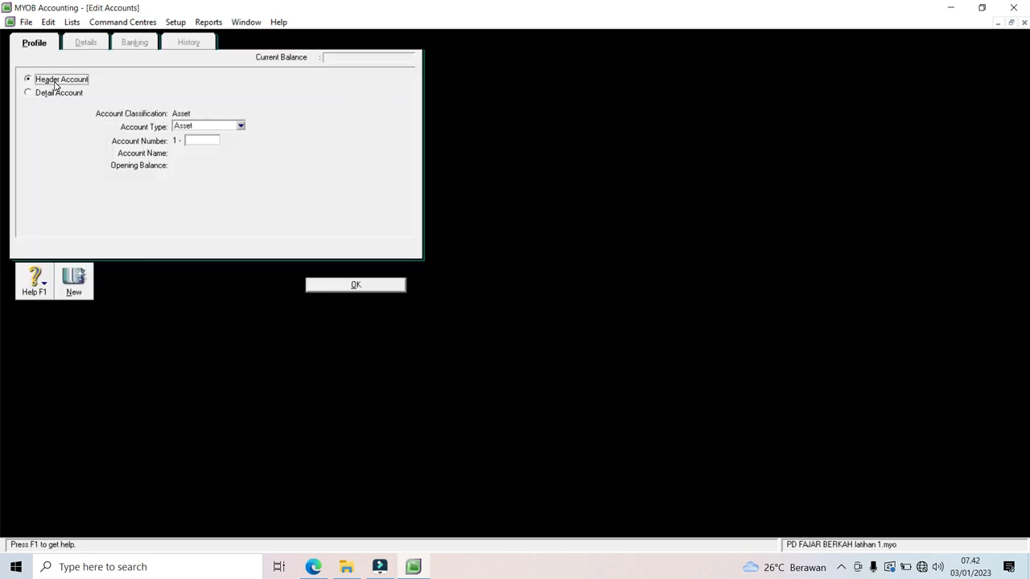
left_click(210, 140)
type("1000")
key("Tab")
type("ASET LANCAR")
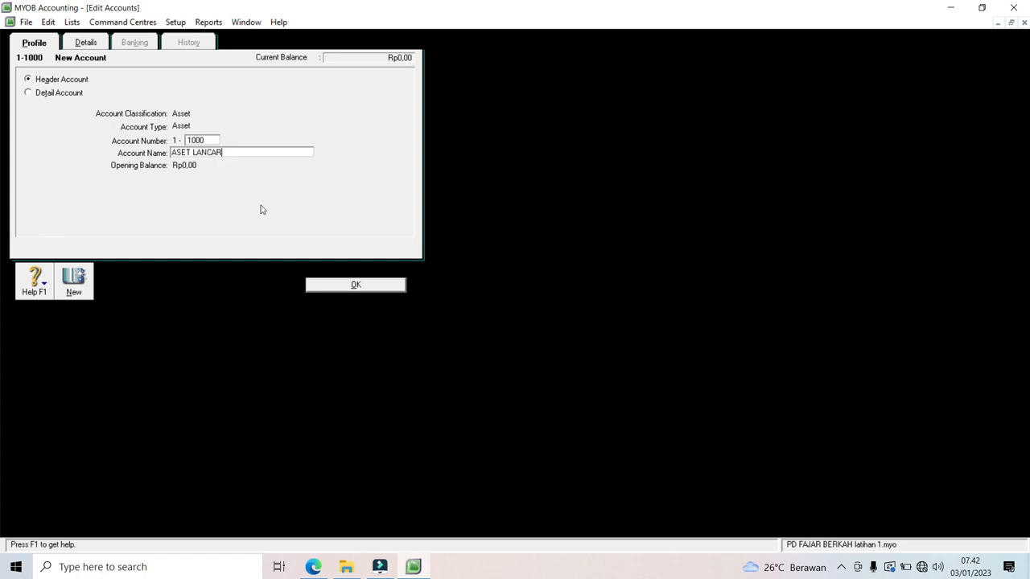
left_click(85, 287)
Step: Create a second Asset header account, 1-2000 ASET TETAP
left_click(208, 127)
left_click(209, 127)
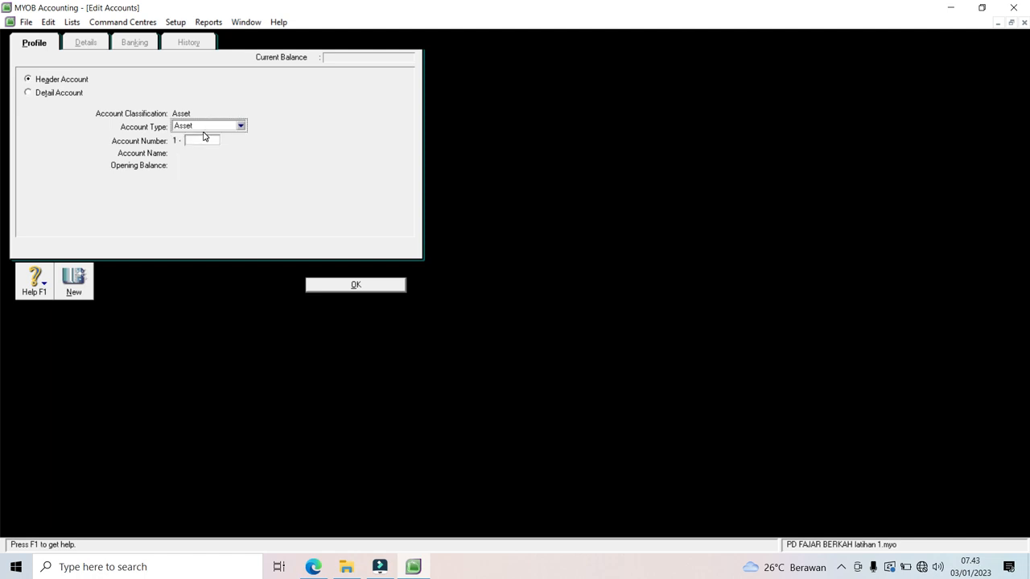
left_click(202, 138)
type("2000")
key("Tab")
type("AS")
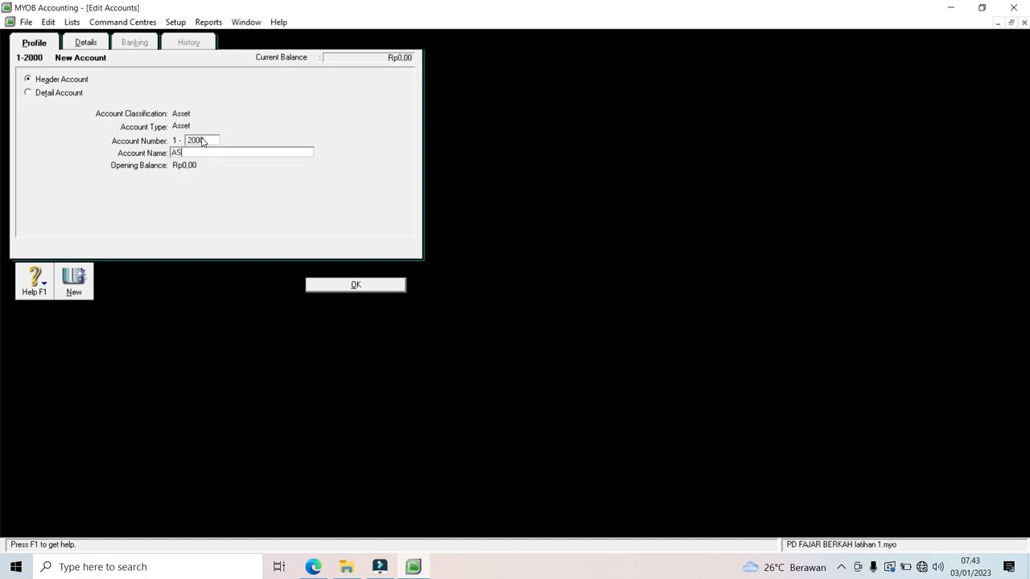
type("ET TETAP")
left_click(378, 287)
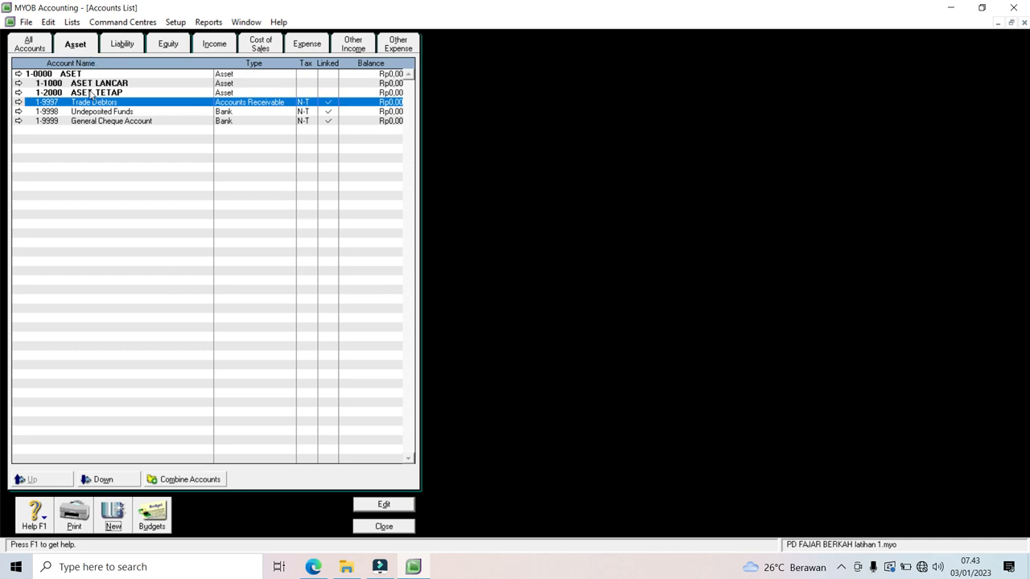
Step: Select Undeposited Funds, General Cheque Account and Trade Debtors in turn in the Accounts List
left_click(142, 113)
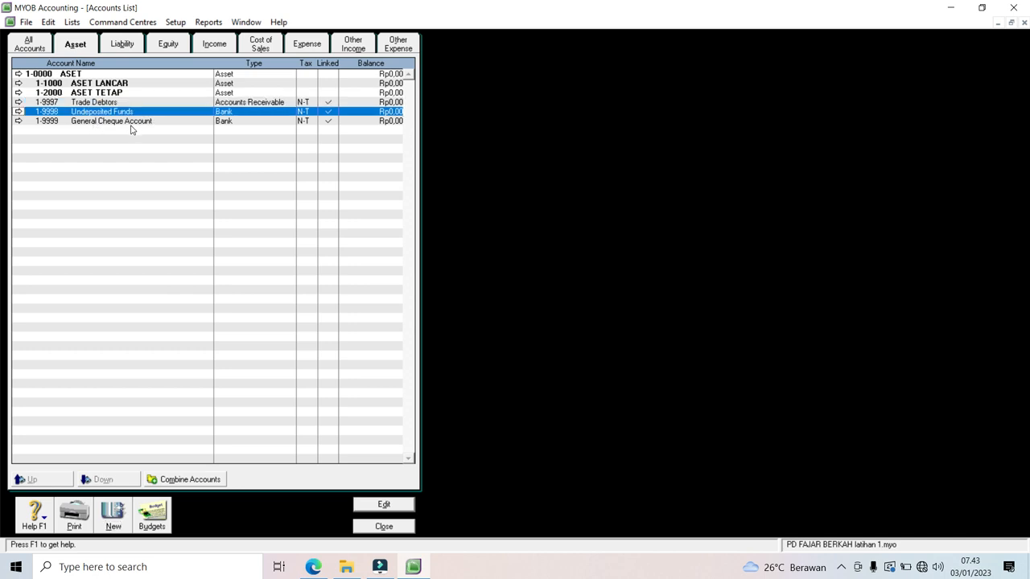
left_click(131, 127)
left_click(131, 113)
left_click(125, 103)
left_click(124, 113)
left_click(123, 122)
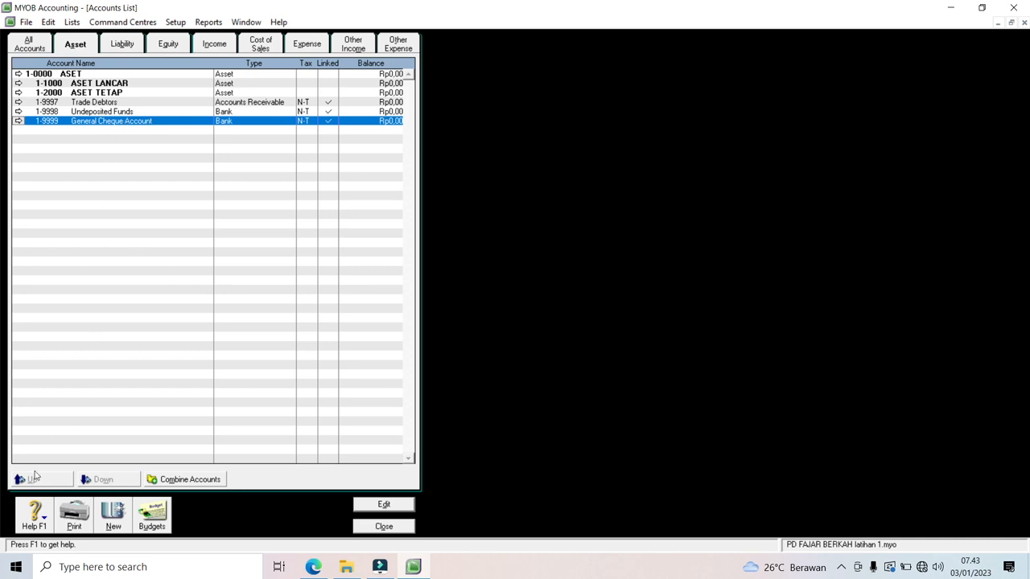
Step: Add Bank account 1-1001 Kas Di Bank
left_click(113, 514)
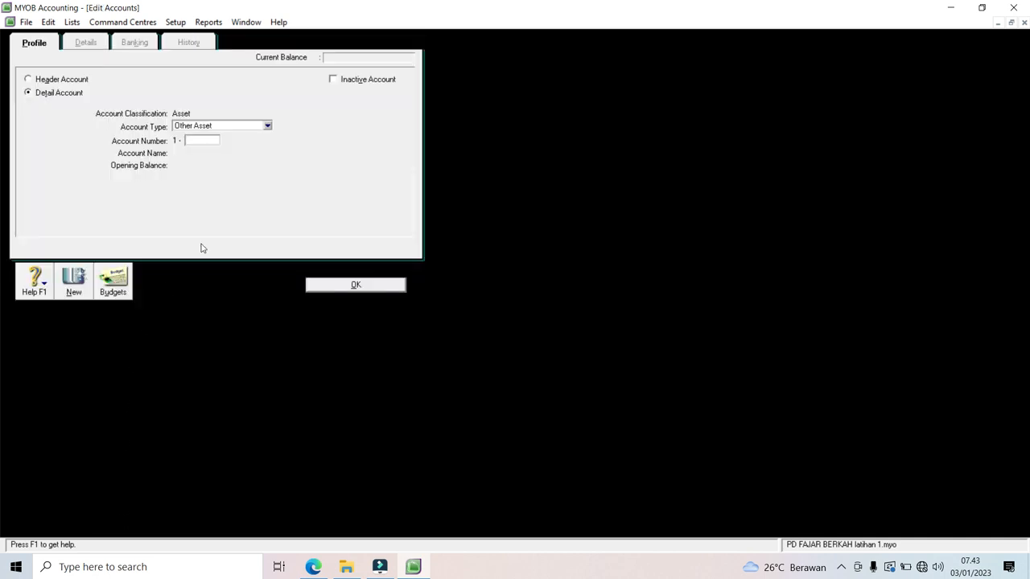
left_click(267, 126)
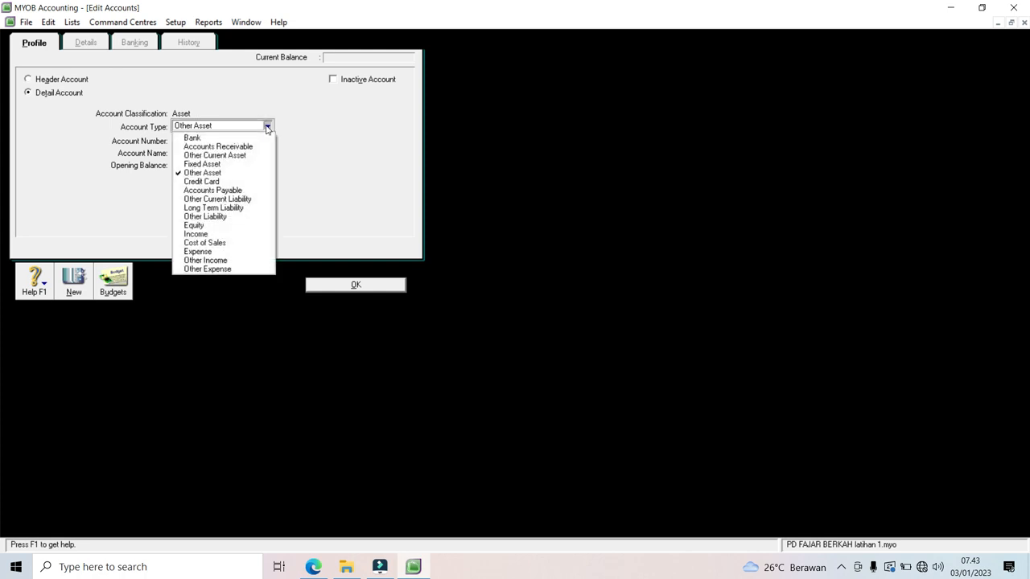
left_click(257, 140)
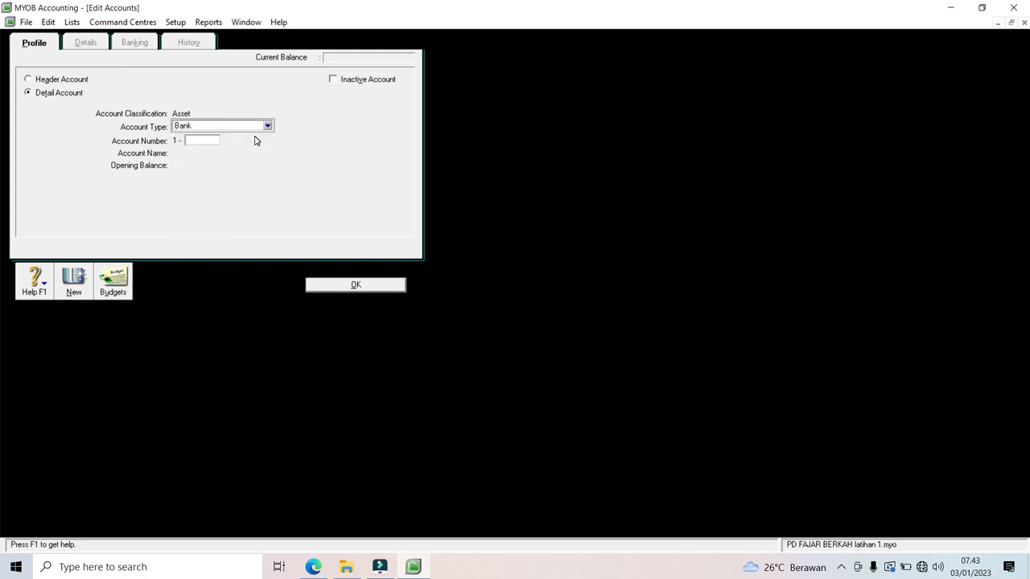
left_click(204, 141)
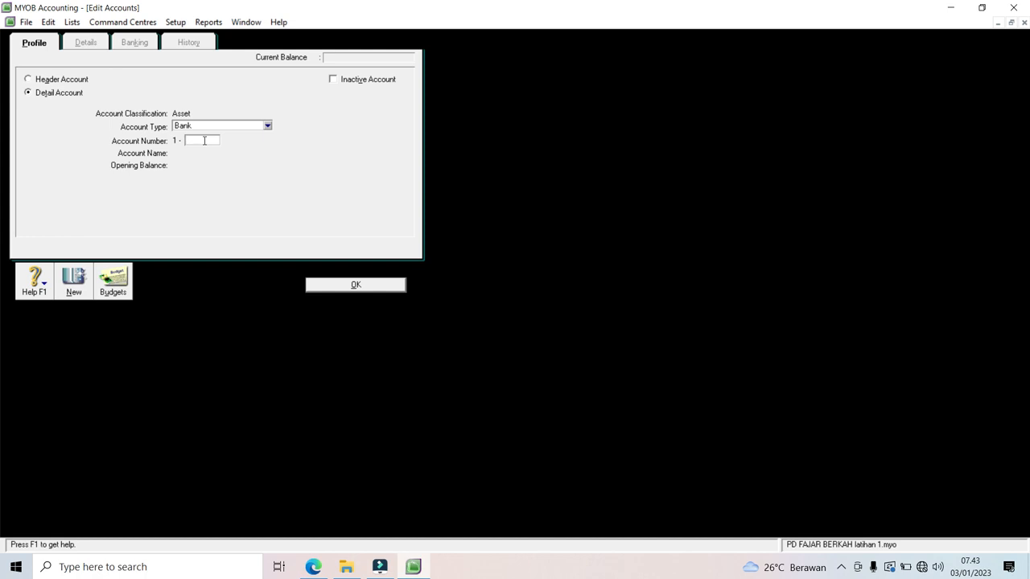
type("1000")
key("BackSpace")
type("1")
key("Tab")
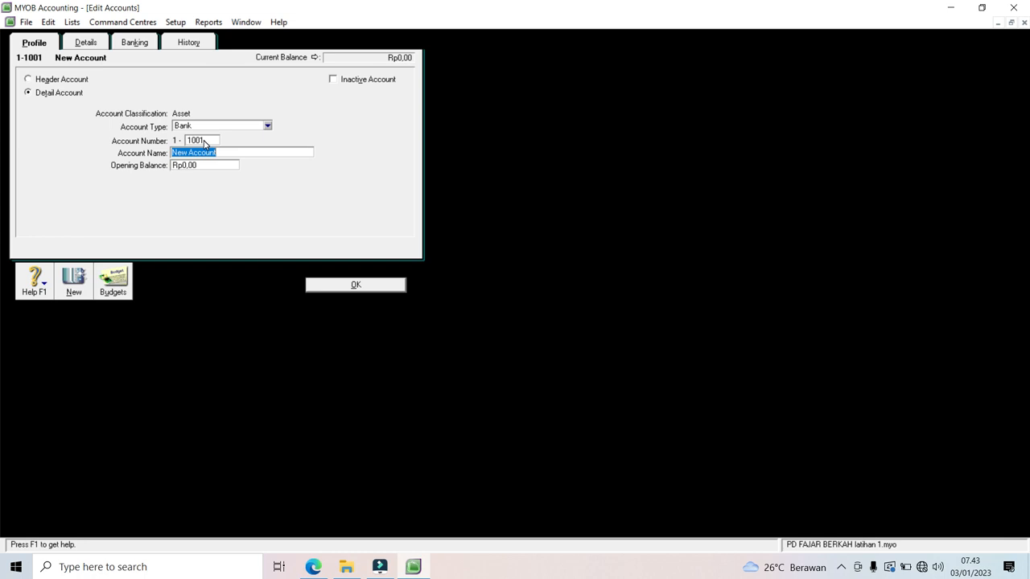
type("kAS DI B")
key("BackSpace")
key("BackSpace")
key("BackSpace")
key("BackSpace")
key("BackSpace")
key("BackSpace")
key("BackSpace")
key("BackSpace")
type("Kas Di Bank")
left_click(331, 287)
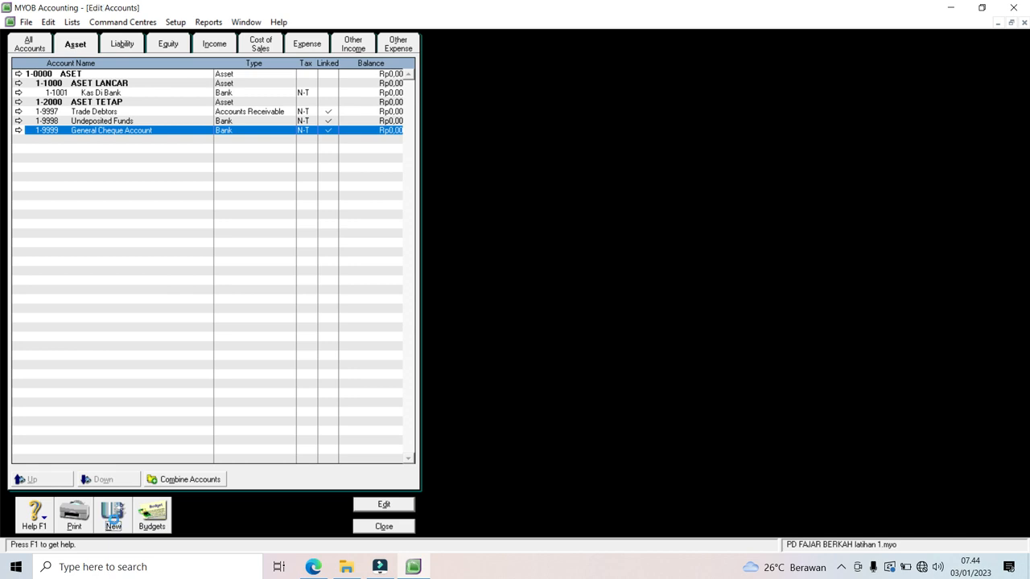
Step: Add Bank account 1-1002 Kas Kecil
left_click(113, 518)
type("1002")
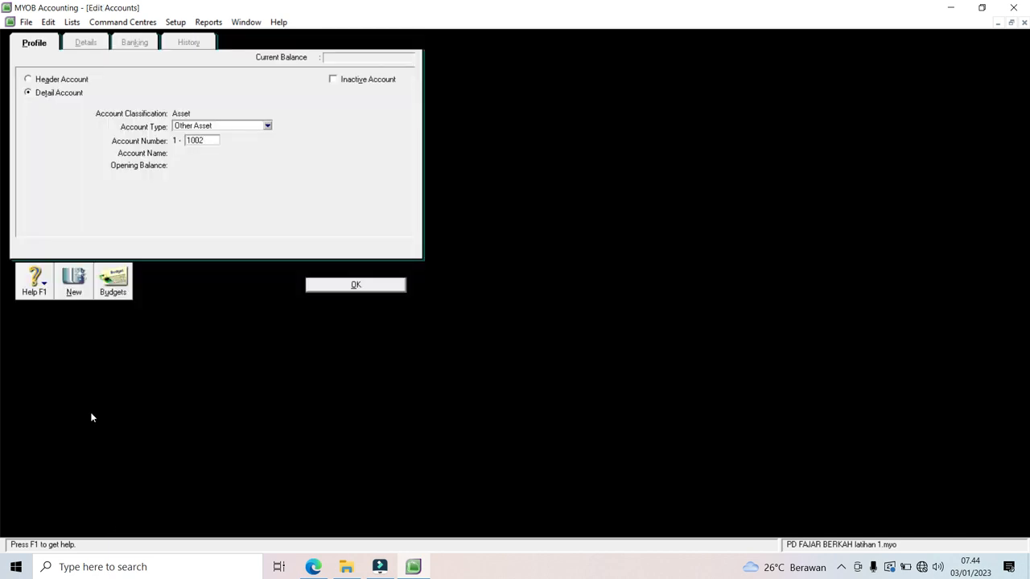
left_click(268, 126)
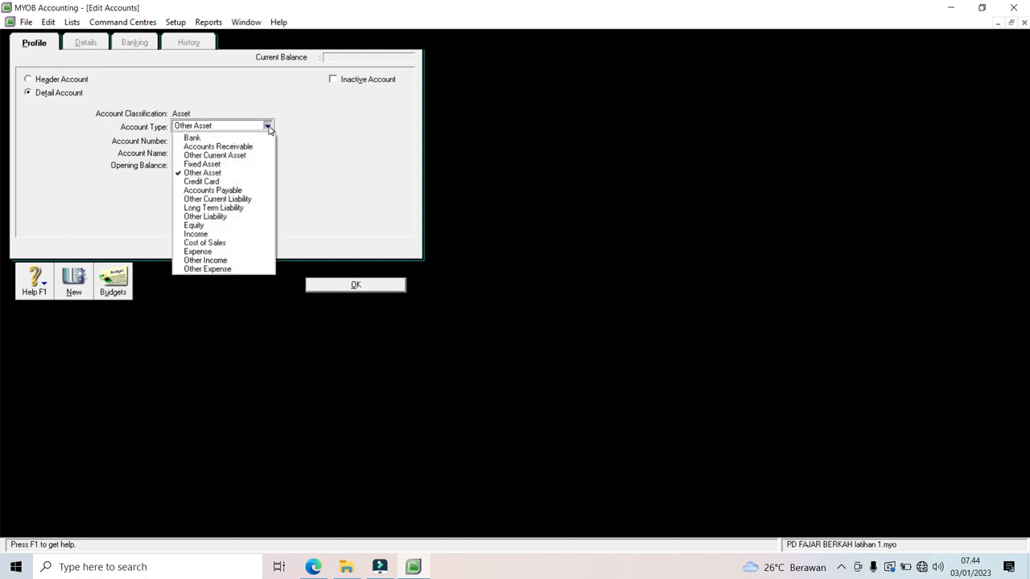
left_click(255, 147)
left_click(268, 127)
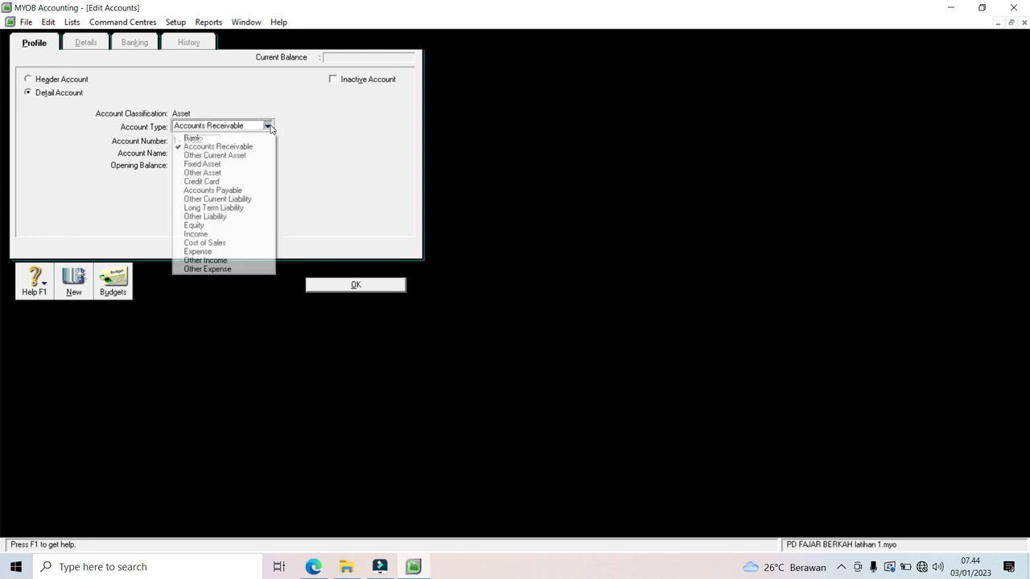
left_click(256, 139)
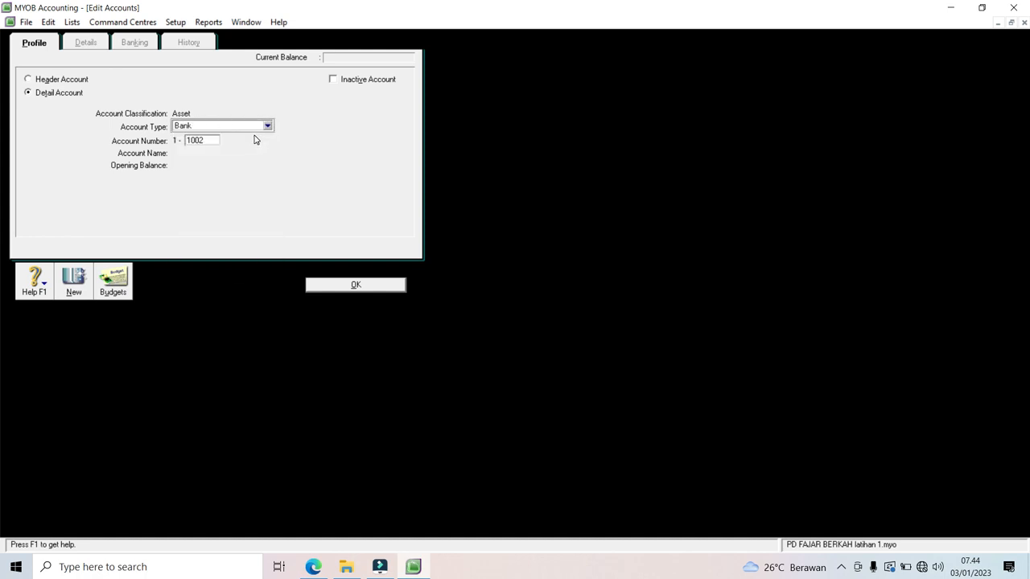
key("Tab")
key("Tab")
type("K")
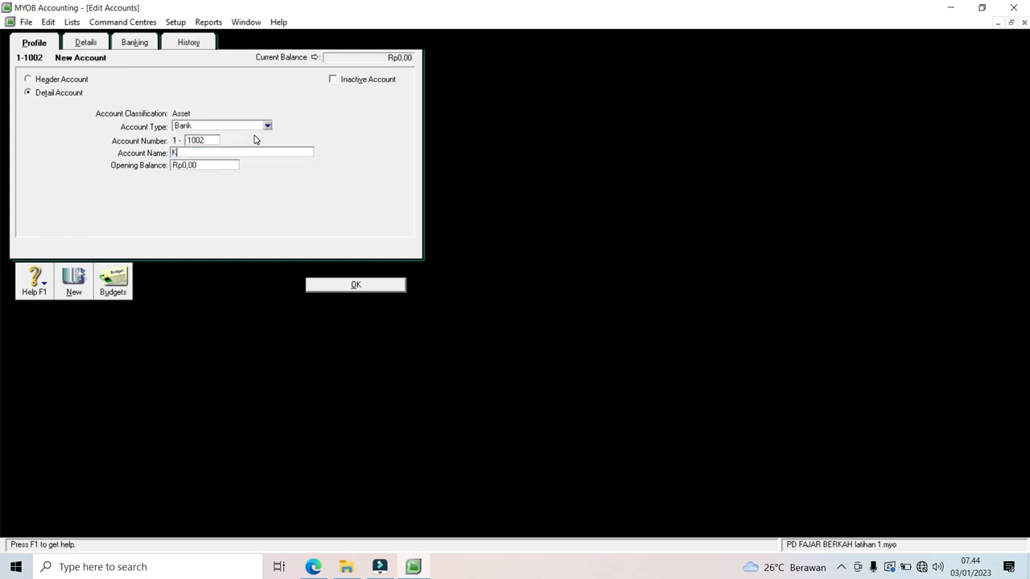
type("as Kecil")
left_click(335, 285)
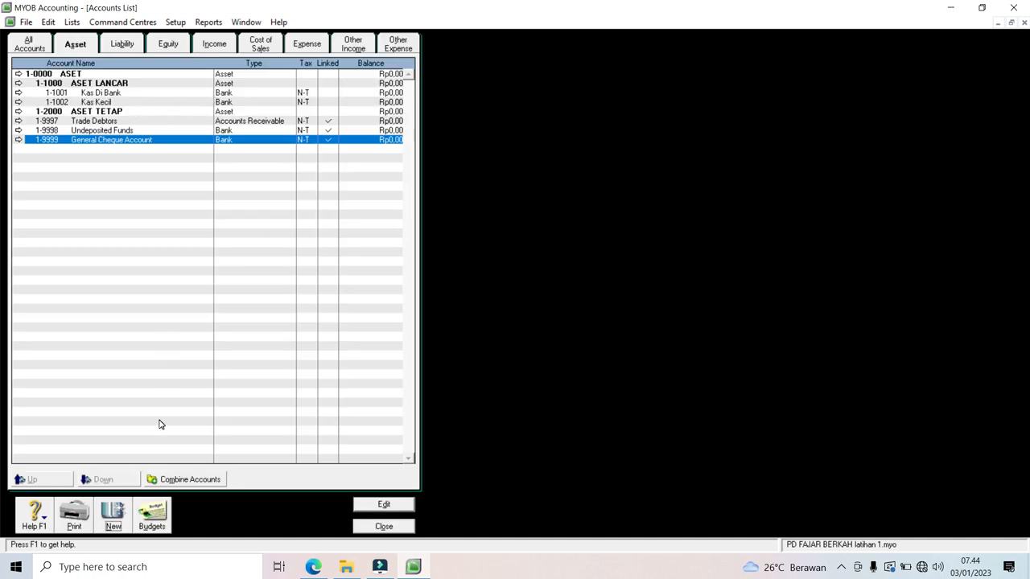
Step: Add Accounts Receivable account 1-1003 Piutang Dagang
left_click(113, 521)
type("1003")
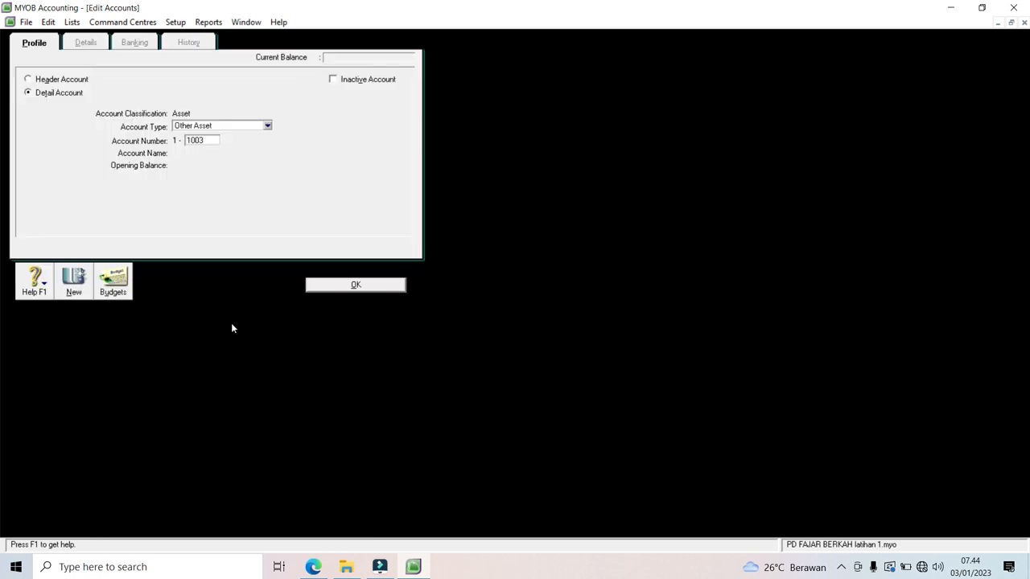
left_click(267, 126)
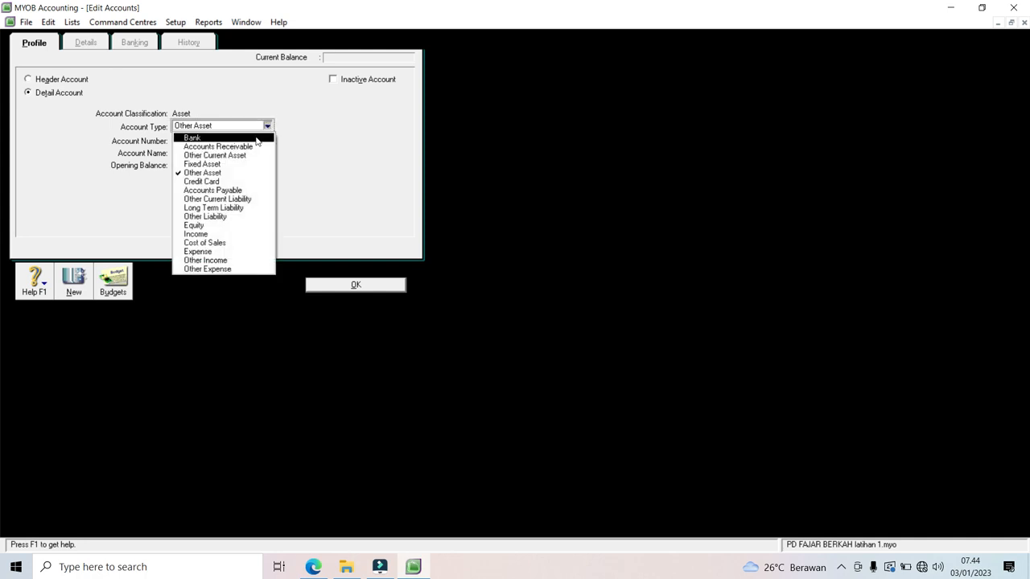
left_click(251, 147)
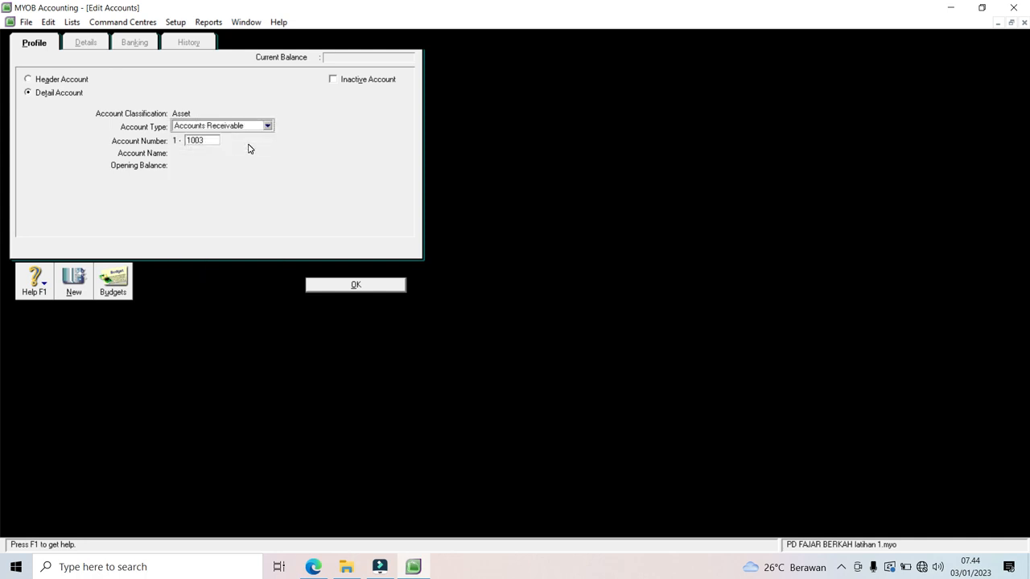
key("Tab")
type("Piu")
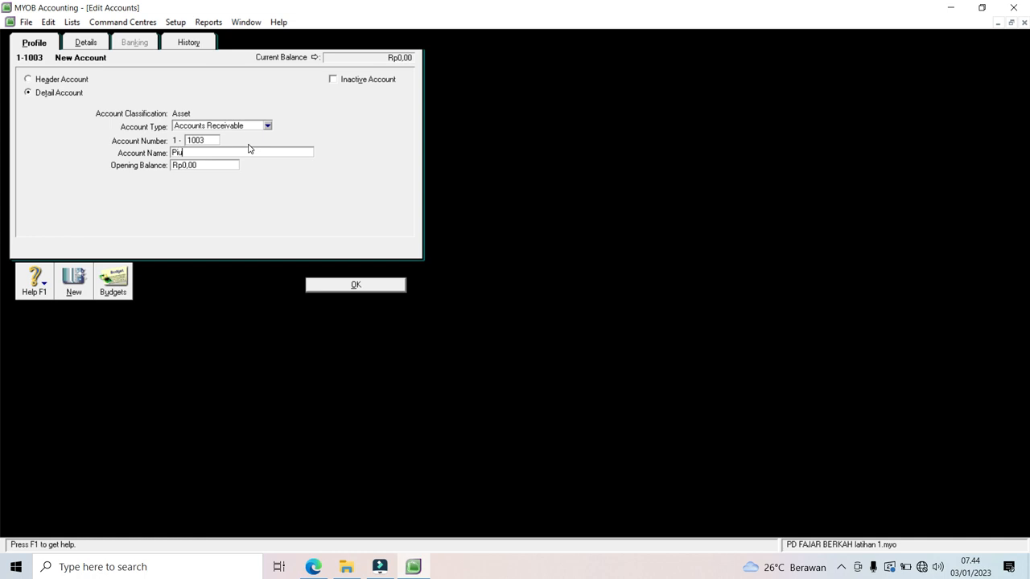
type("tang Dagang")
left_click(354, 284)
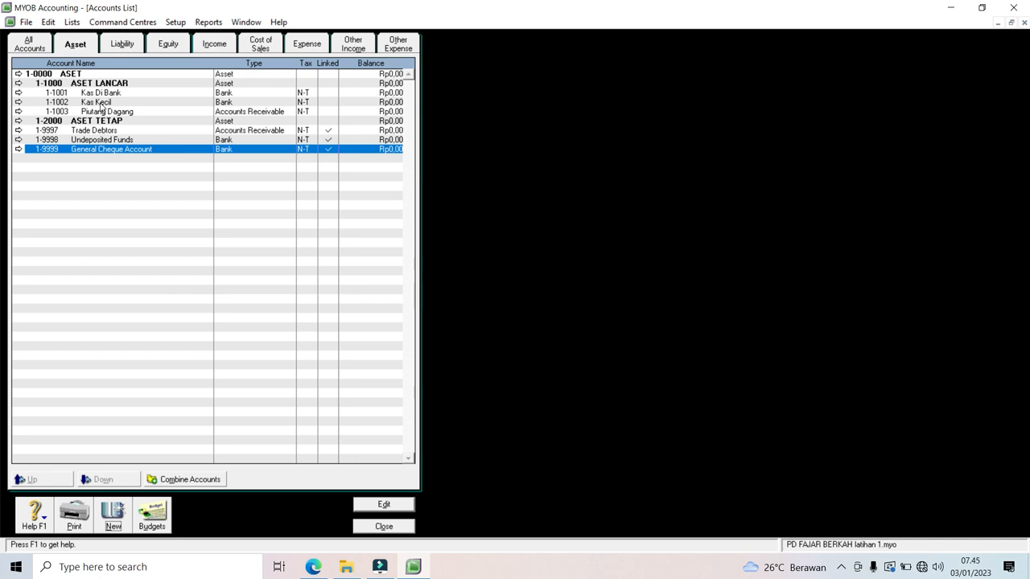
Step: Add Accounts Receivable account 1-1004 Cadangan Kerugian Piutang
left_click(111, 517)
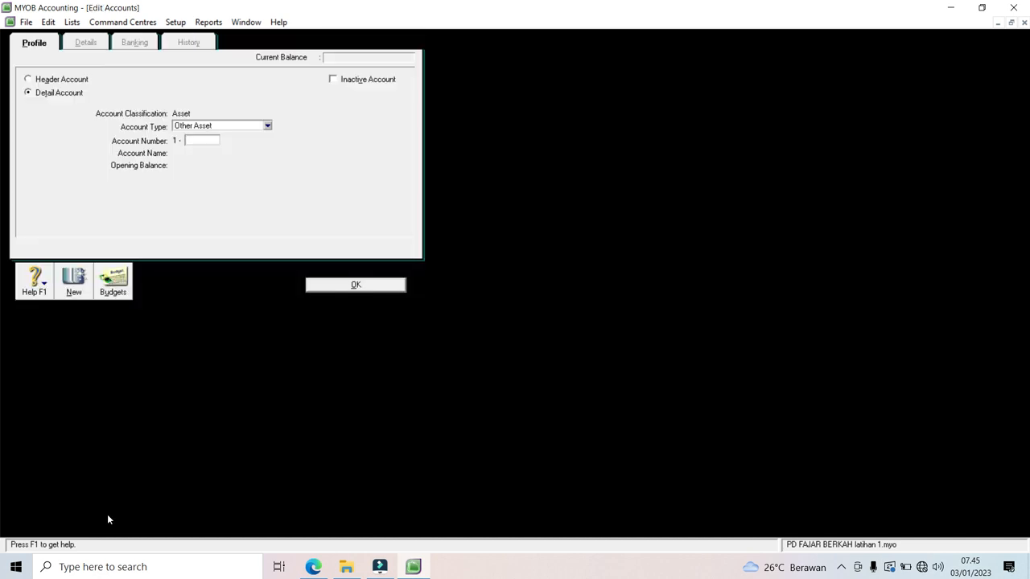
type("1000")
key("BackSpace")
type("4")
left_click(268, 127)
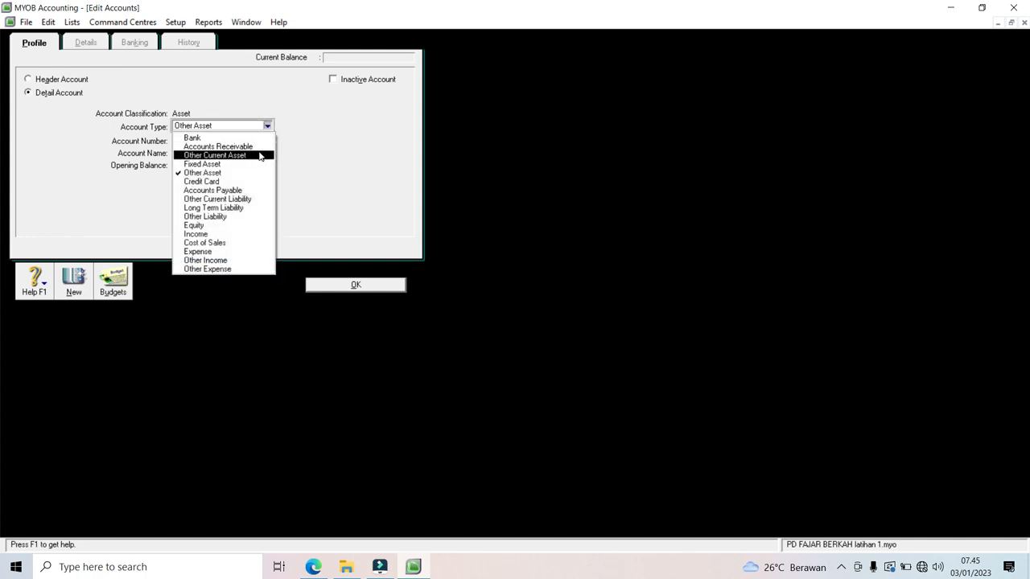
left_click(260, 146)
left_click(260, 152)
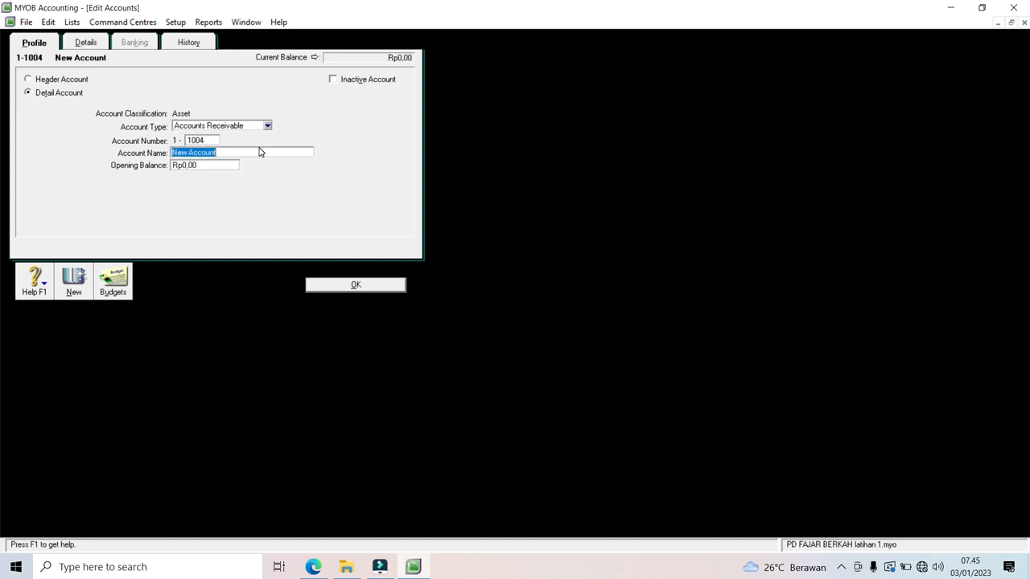
type("Cadangan Kerugian Piutang")
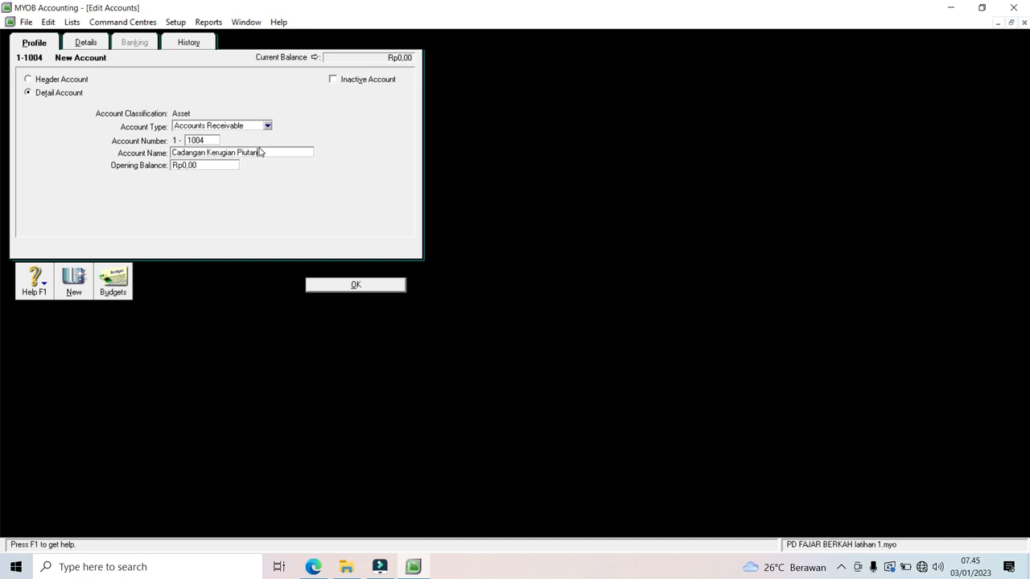
left_click(72, 284)
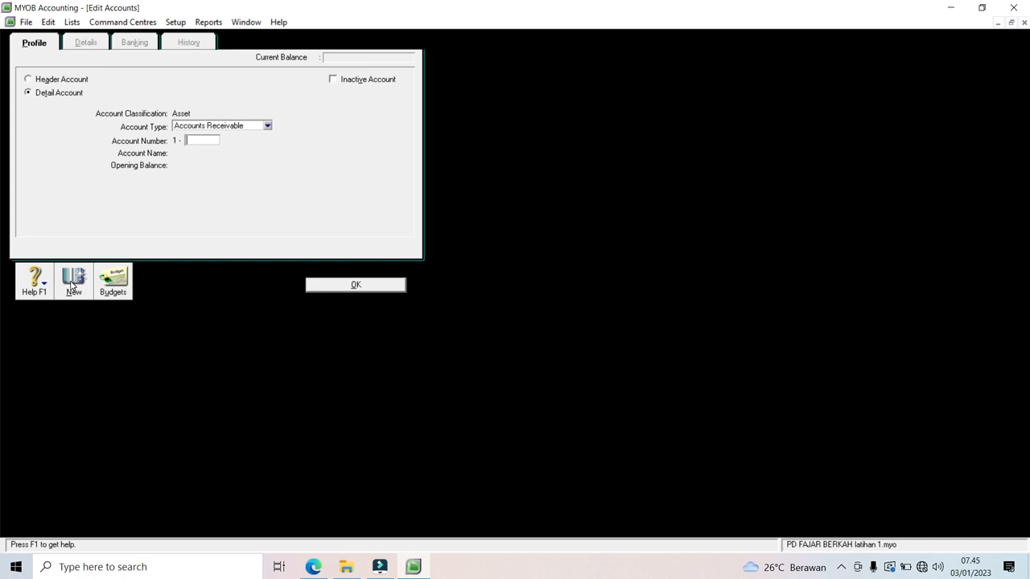
Step: Add Other Current Asset account 1-1005 Persediaan Barang Dagang
type("1005")
key("Tab")
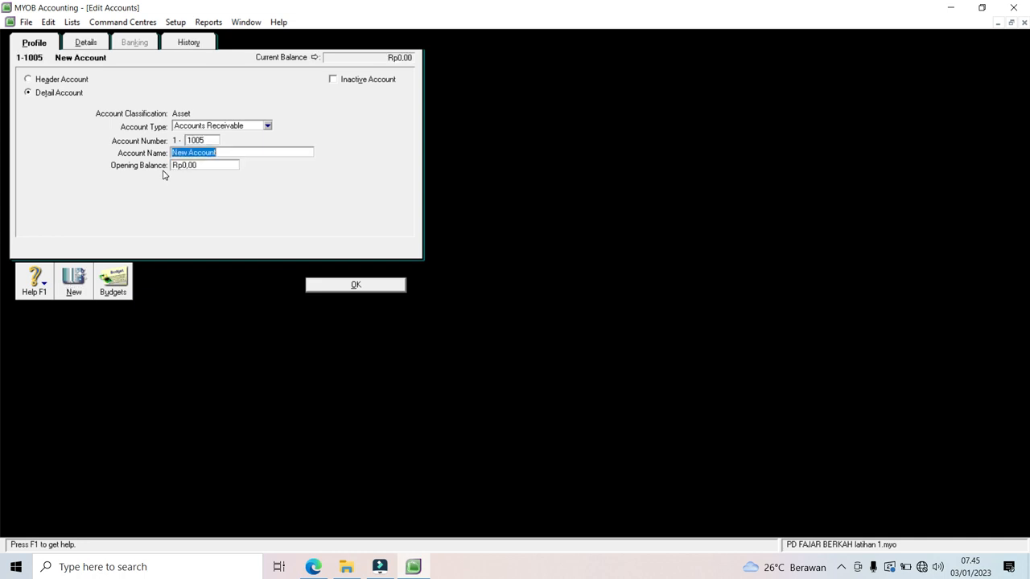
left_click(267, 126)
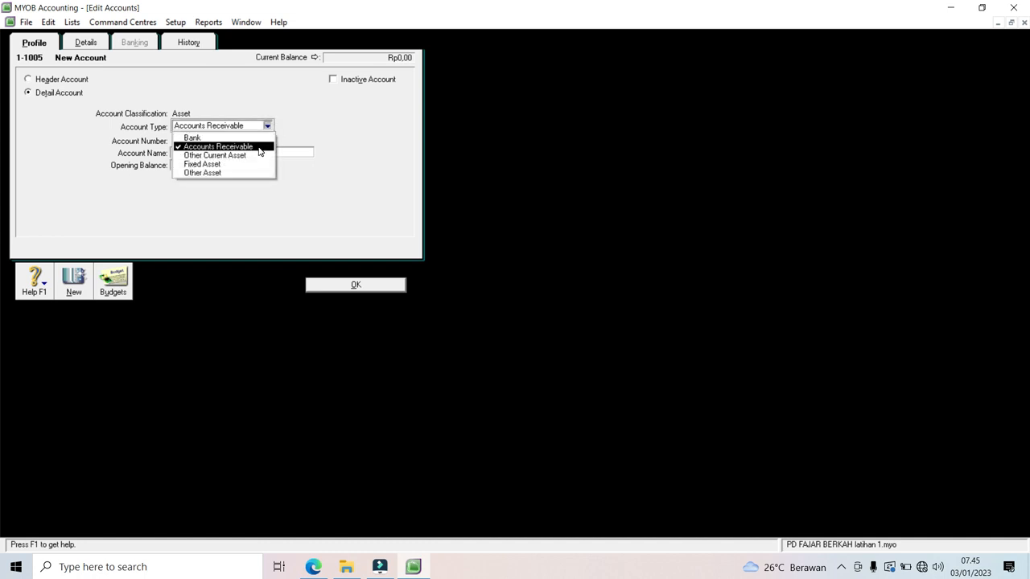
left_click(259, 155)
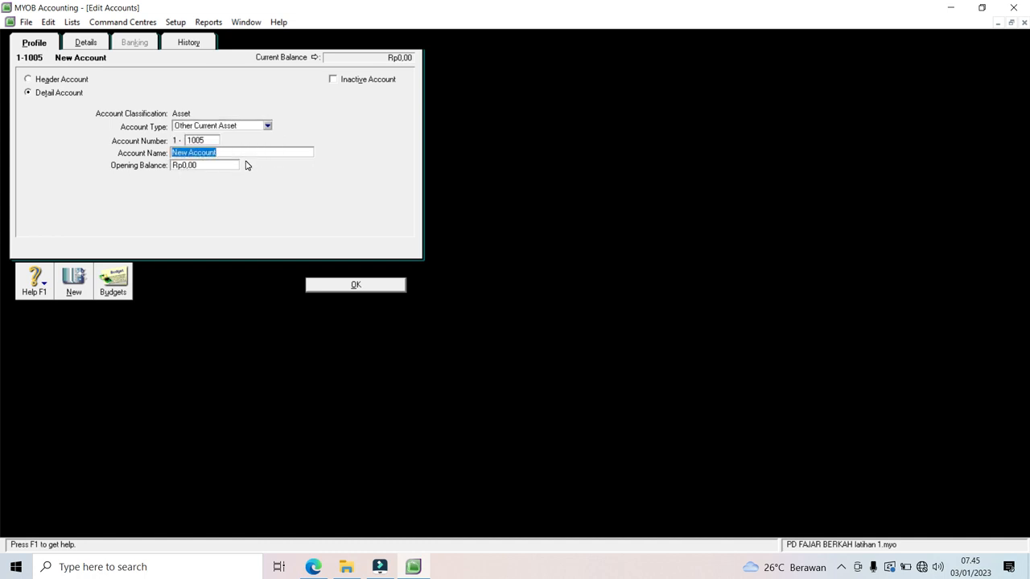
type("Persediaan barang d")
key("BackSpace")
key("BackSpace")
key("BackSpace")
key("BackSpace")
key("BackSpace")
key("BackSpace")
key("BackSpace")
key("BackSpace")
type("Barang Dagang")
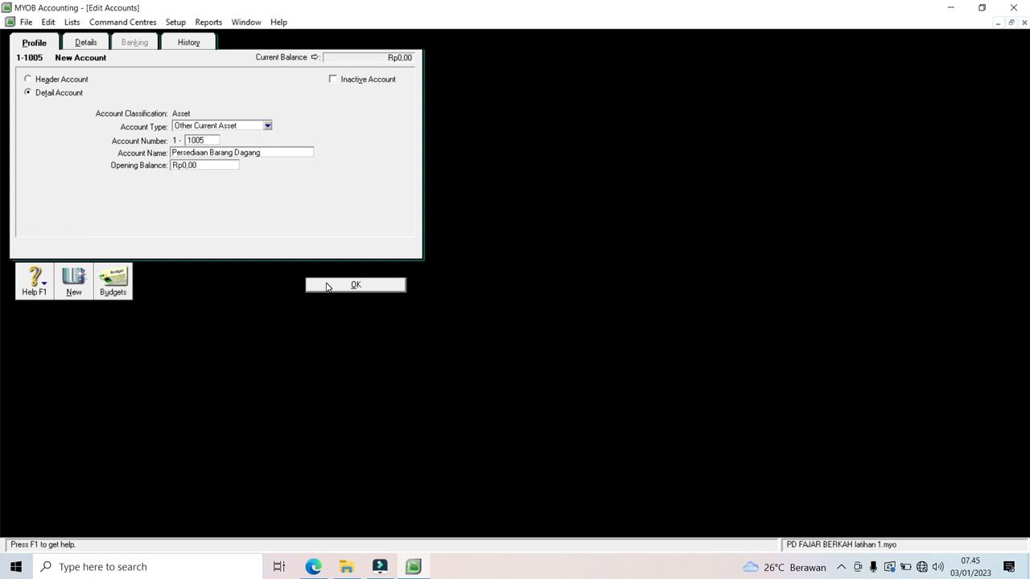
left_click(73, 288)
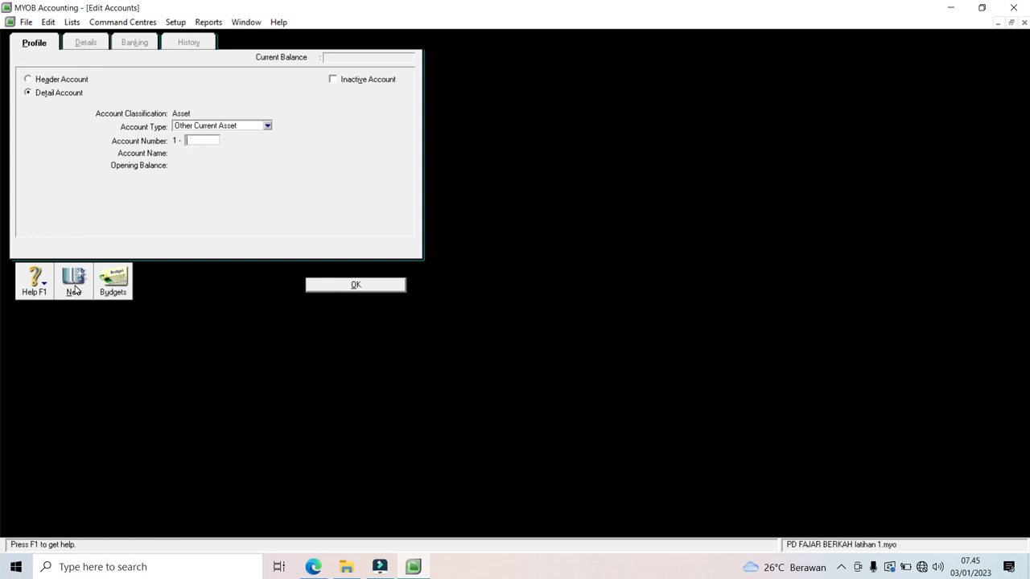
Step: Add accounts 1-1006 Perlengkapan and 1-1007 PPN Masukan
type("1006")
key("Tab")
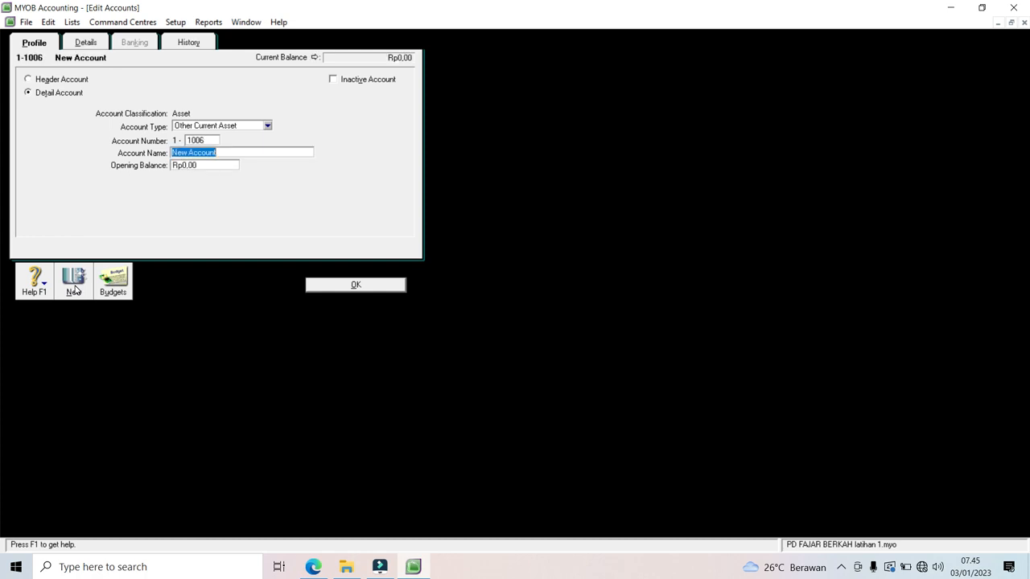
type("Perlengkapan")
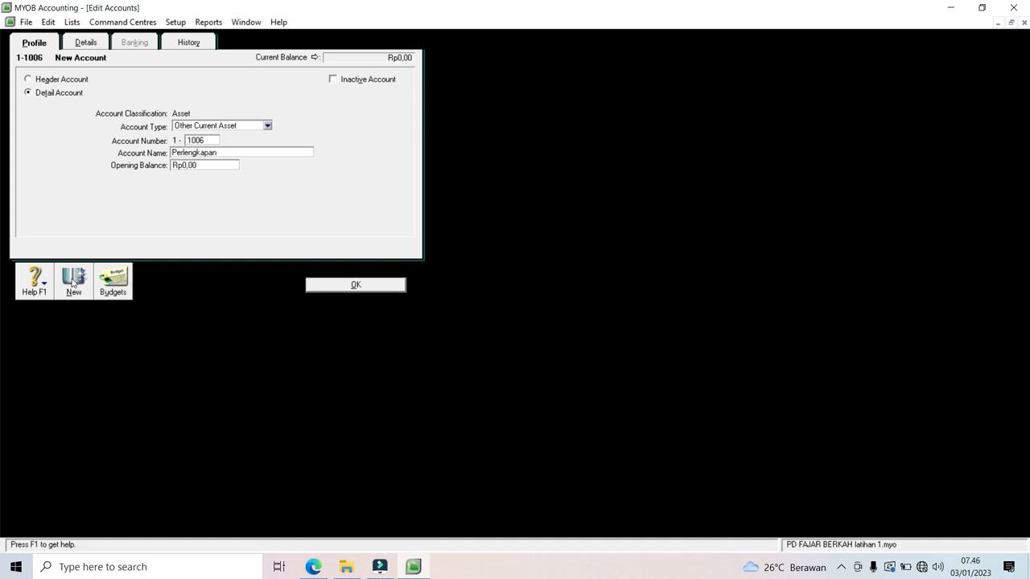
left_click(73, 283)
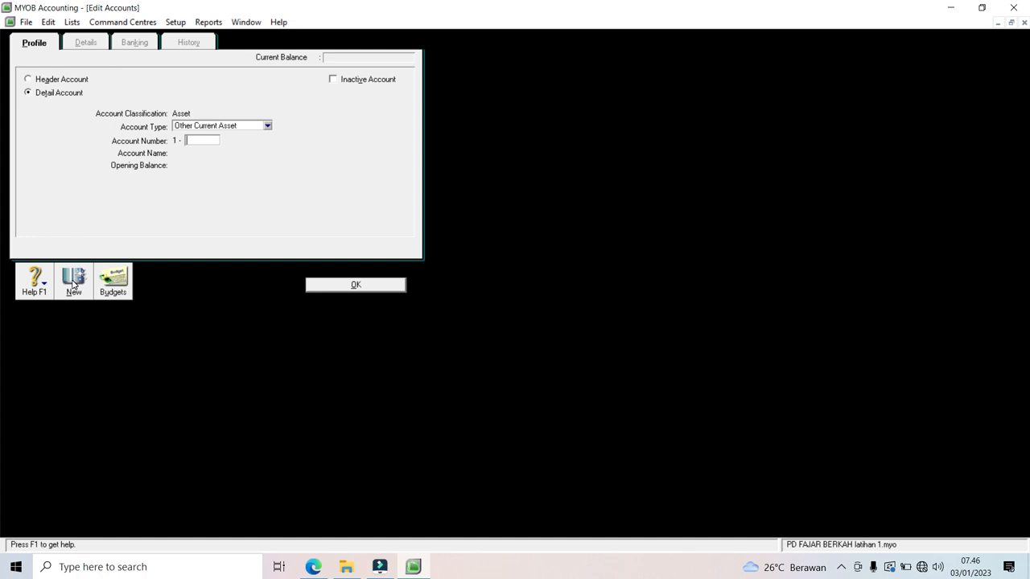
type("1007")
key("Tab")
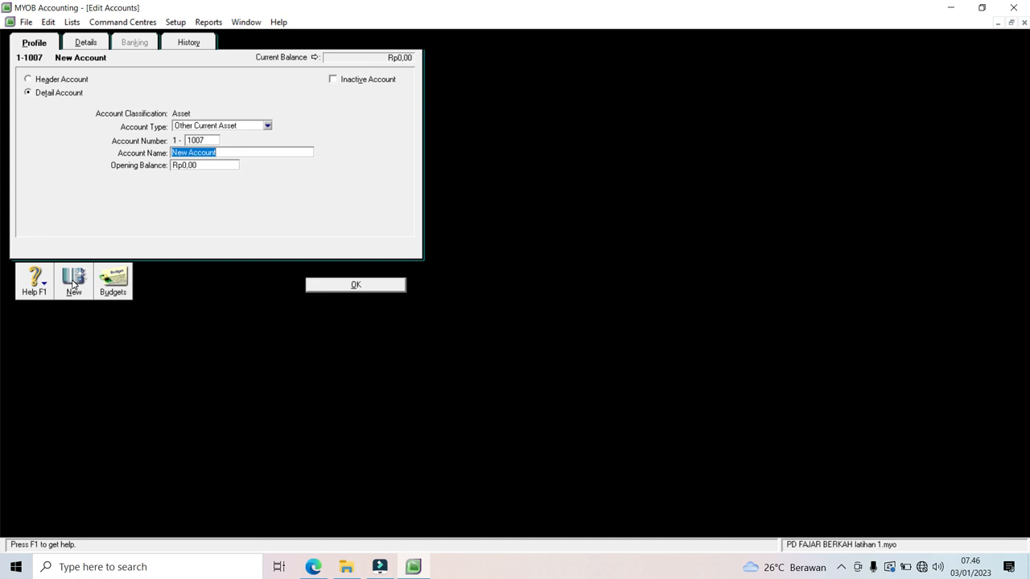
type("PPN Masukan")
left_click(73, 282)
Step: Add accounts 1-1008 Pajak Dibayar dimuka and 1-1009 Sewa dibayr di muka
type("1008")
key("Tab")
type("Pajak Dibayar dimuka")
left_click(73, 281)
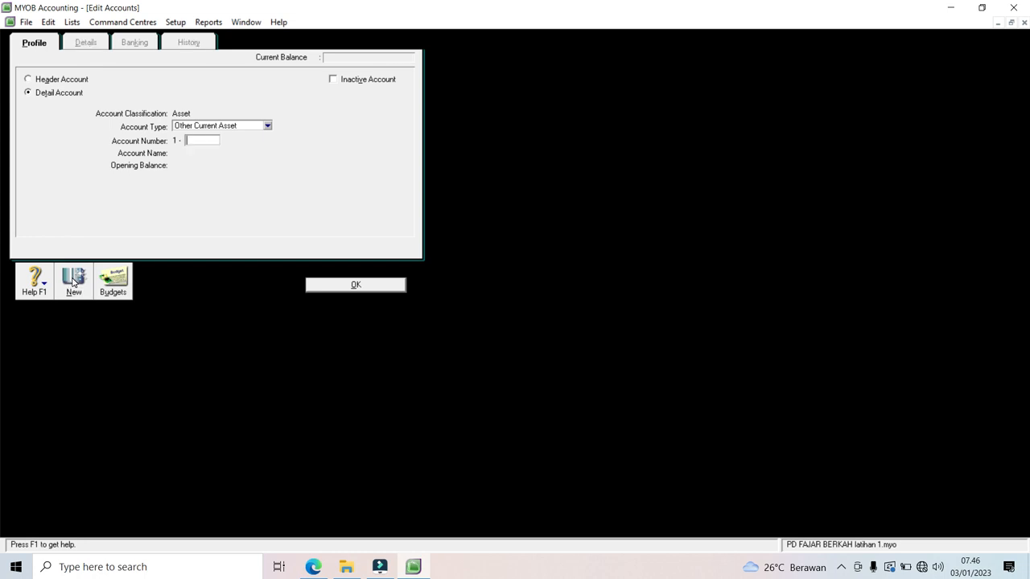
type("1009")
key("Tab")
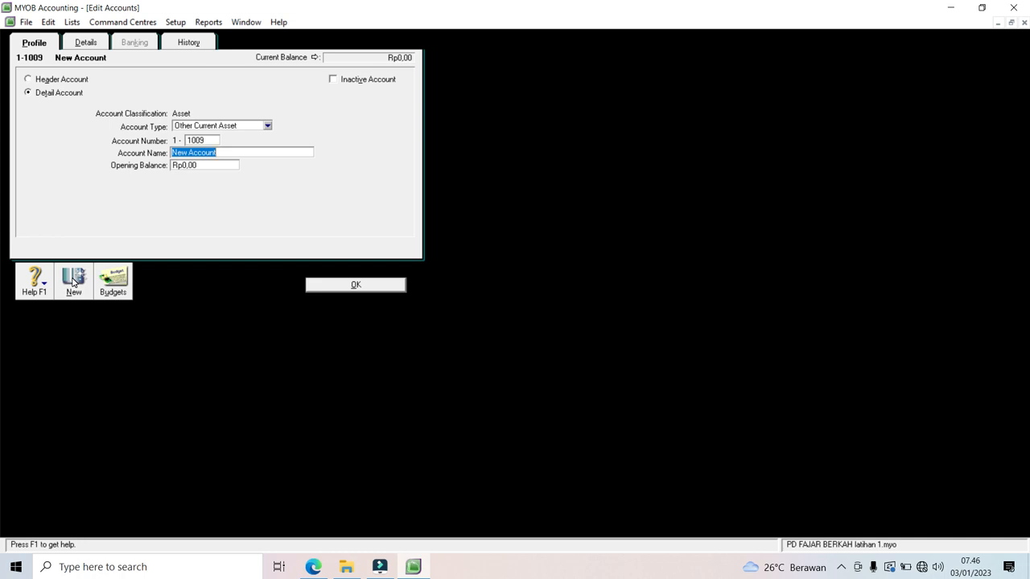
type("Sewa dibayr di muka")
left_click(335, 288)
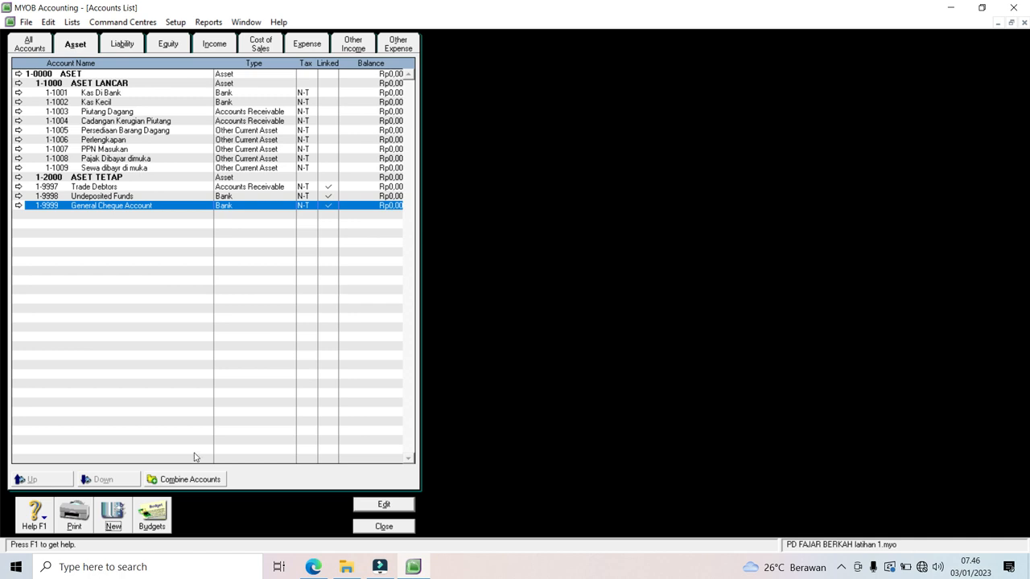
Step: Add Fixed Asset account 1-2001 Peralatan
left_click(113, 519)
type("2001")
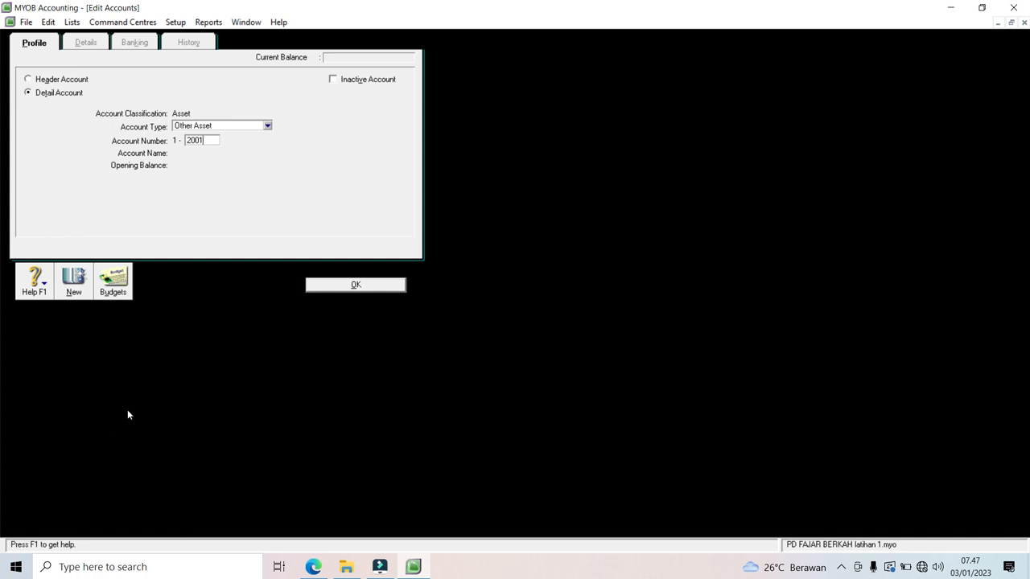
left_click(267, 126)
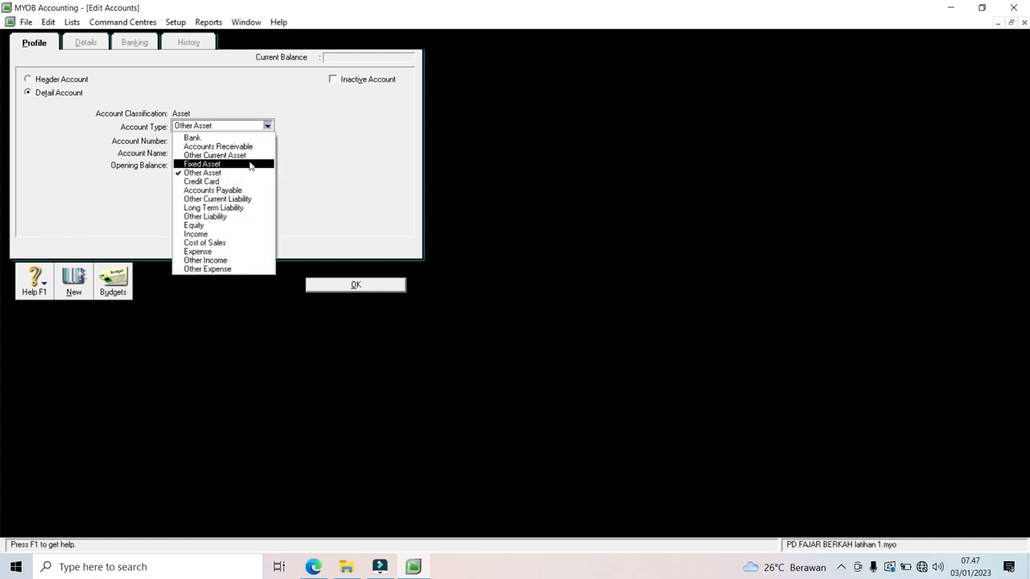
left_click(249, 165)
key("Tab")
key("Tab")
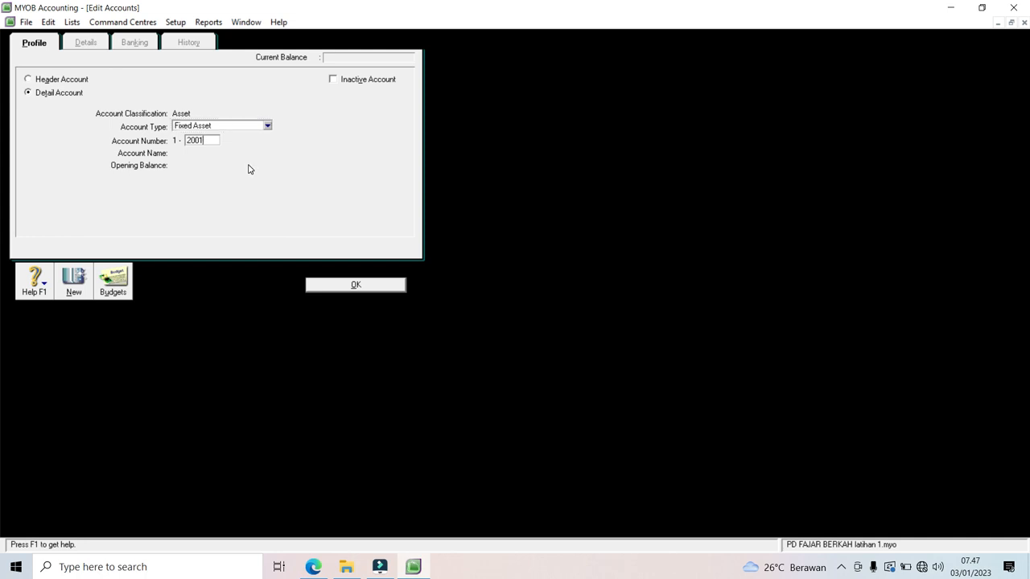
type("Peralatan")
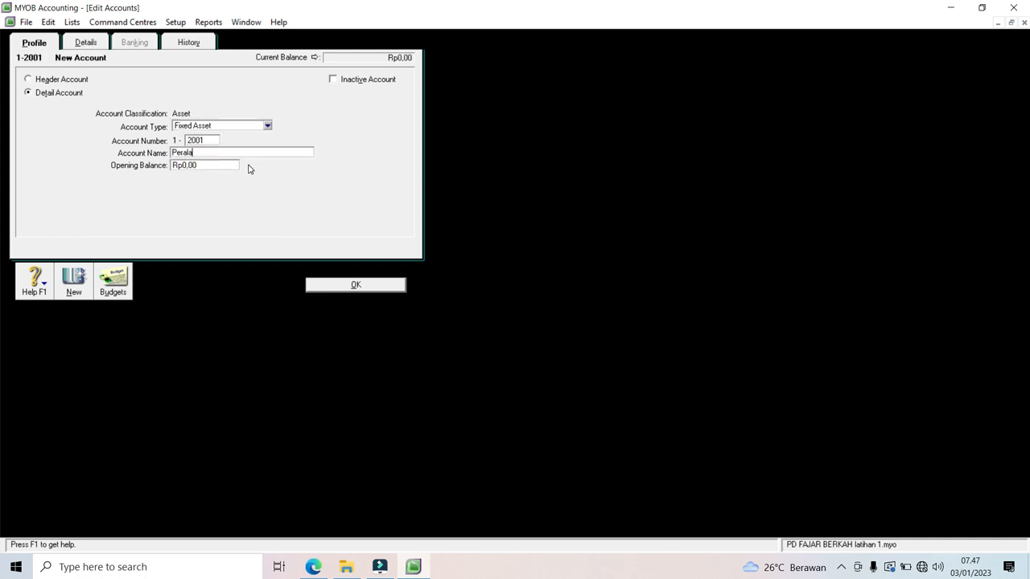
left_click(72, 293)
Step: Add Fixed Asset account 1-2002 AP Peralatan
type("2000")
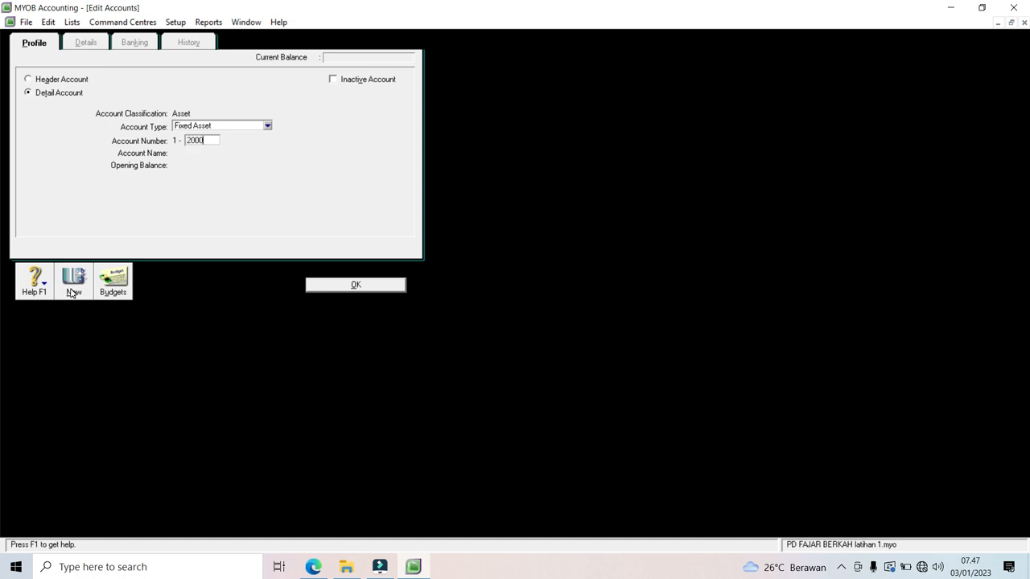
key("BackSpace")
key("BackSpace")
type("02")
key("Tab")
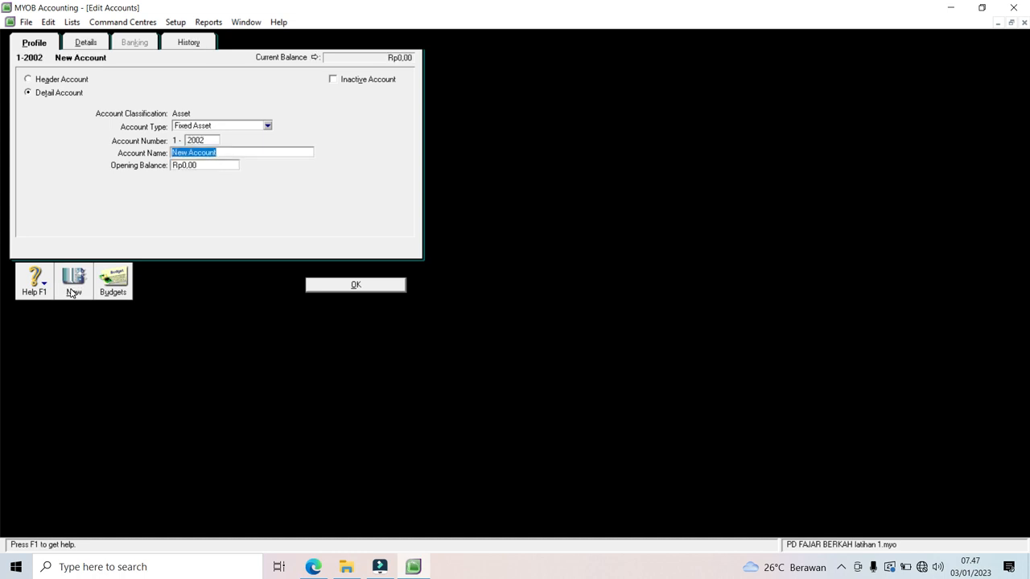
type("AP Peralatan")
left_click(313, 287)
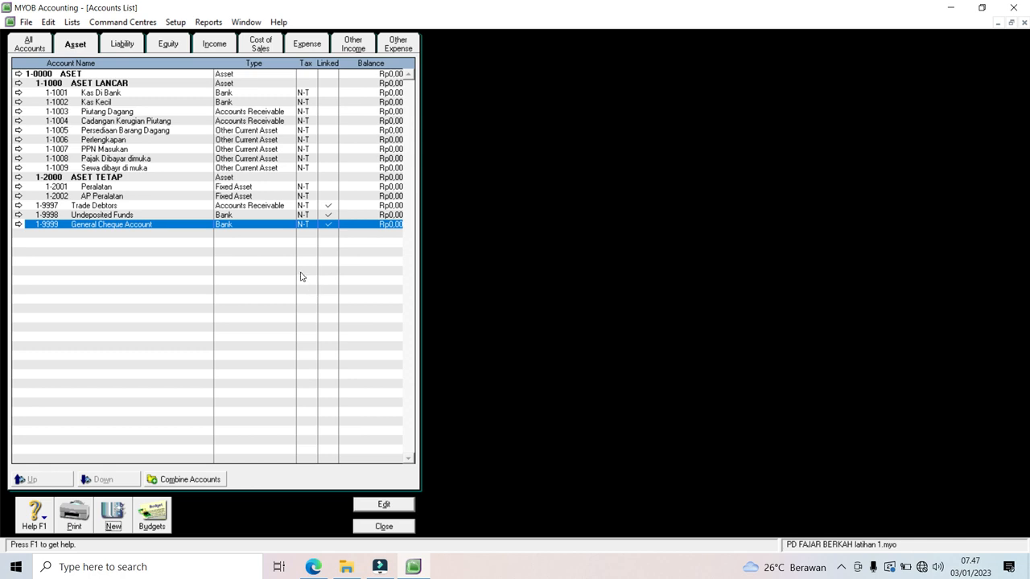
Step: Rename the 2-0000 Liabilities header account to KEWAJIBAN
left_click(122, 41)
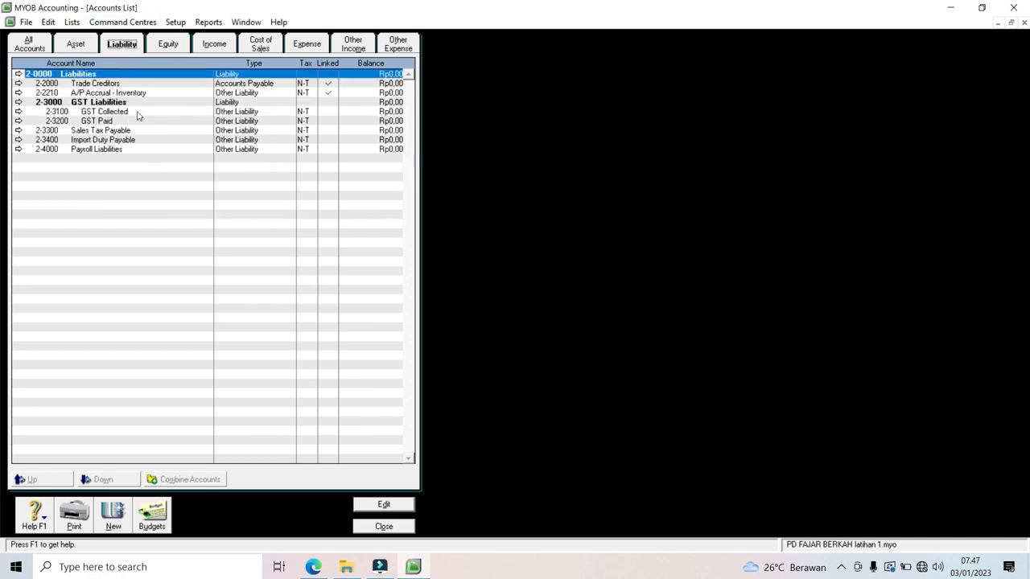
left_click(18, 74)
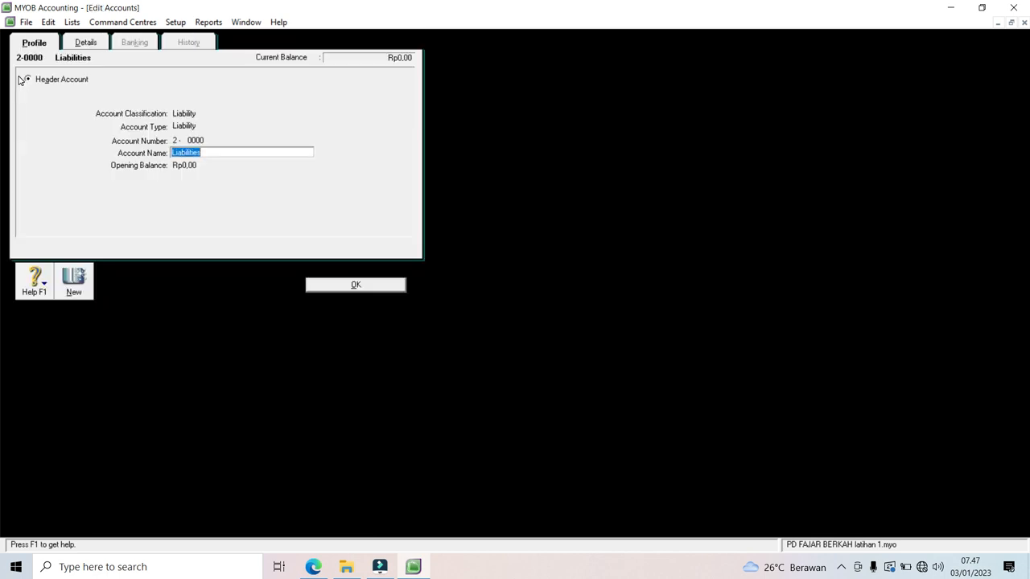
type("KEWAJIBAN")
left_click(335, 286)
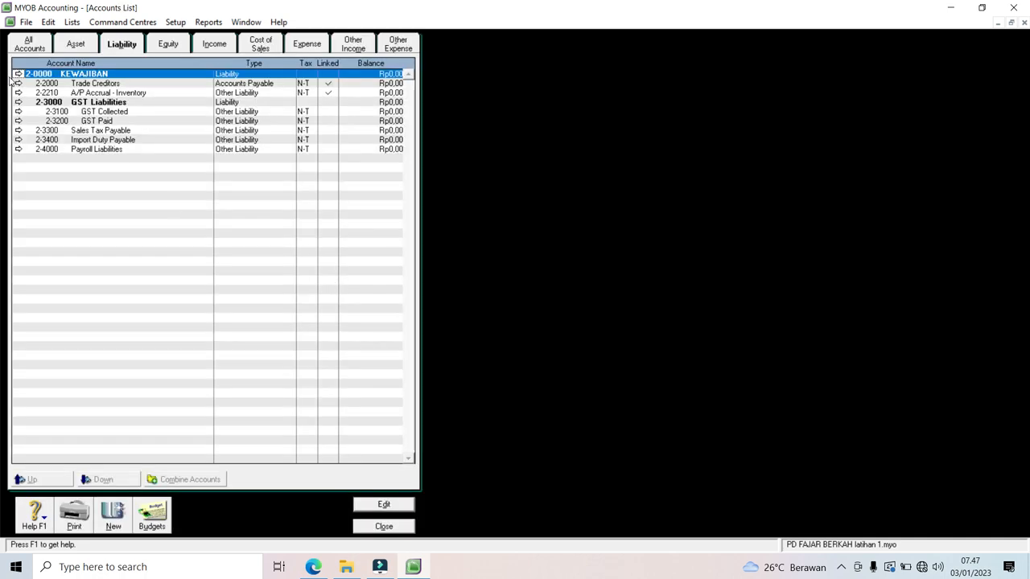
Step: Delete the 2-3000 GST Liabilities header account
left_click(18, 102)
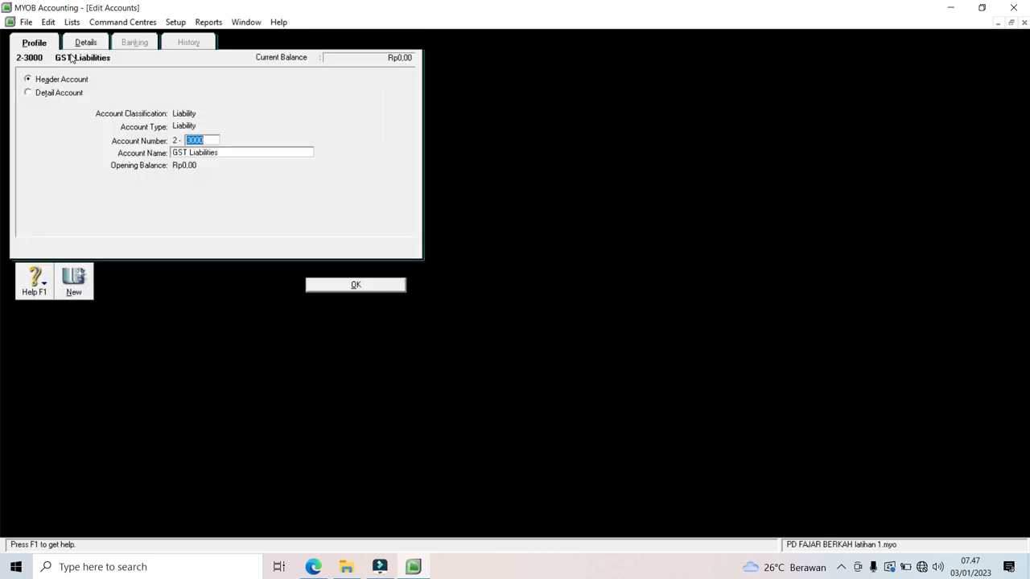
left_click(51, 23)
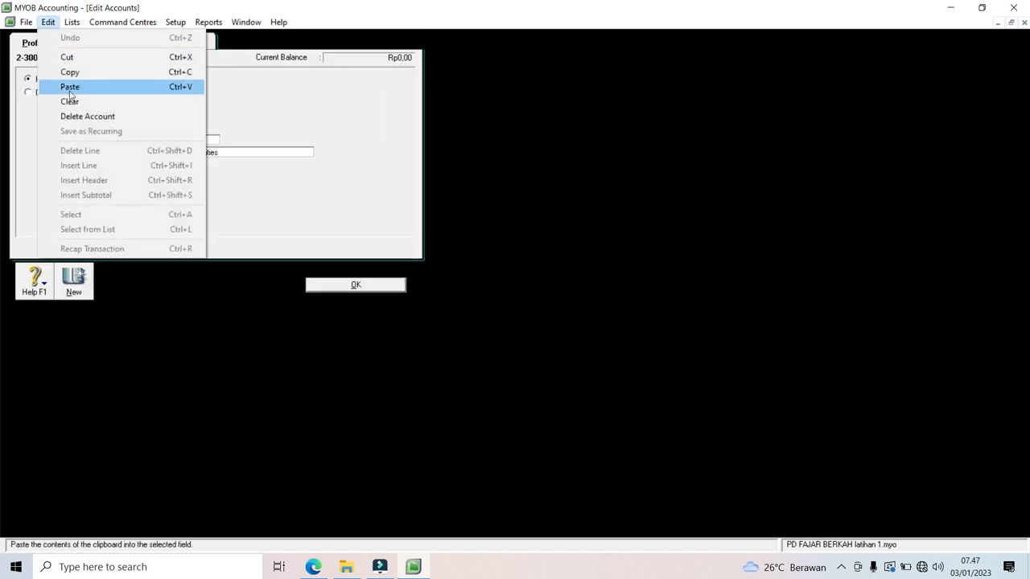
left_click(74, 115)
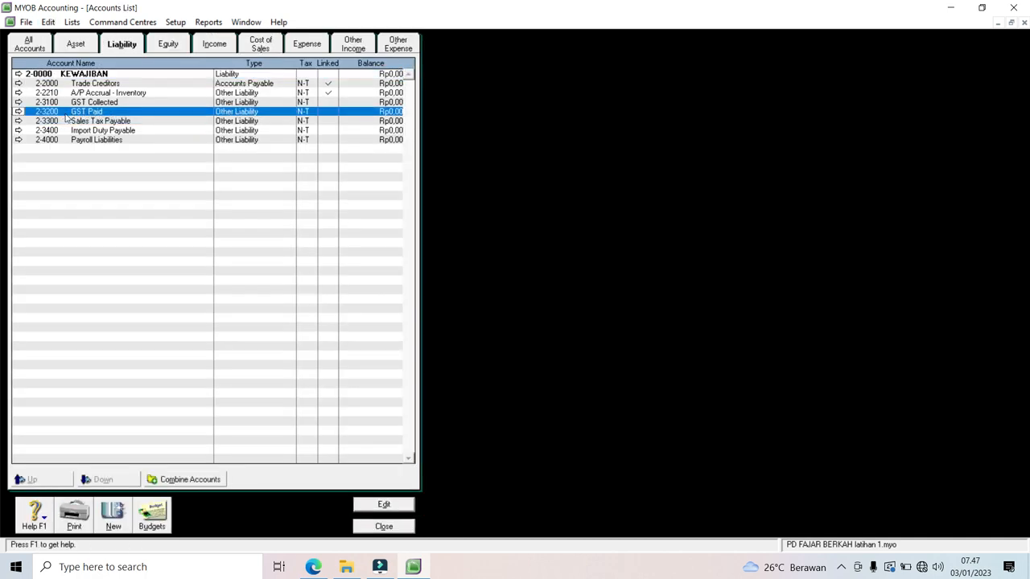
Step: Try to delete the A/P Accrual - Inventory account and dismiss the cannot-delete warning
left_click(19, 94)
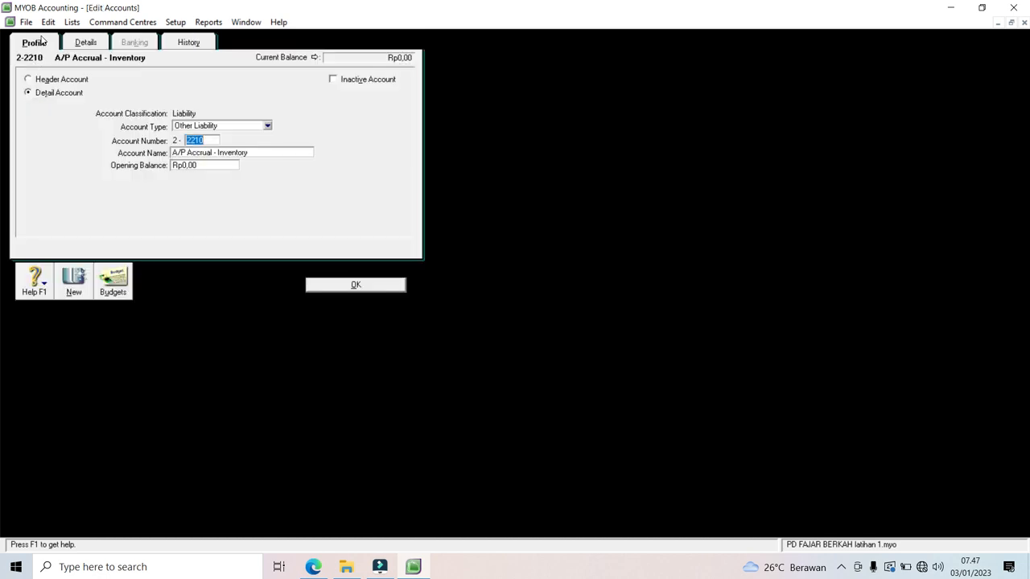
left_click(47, 24)
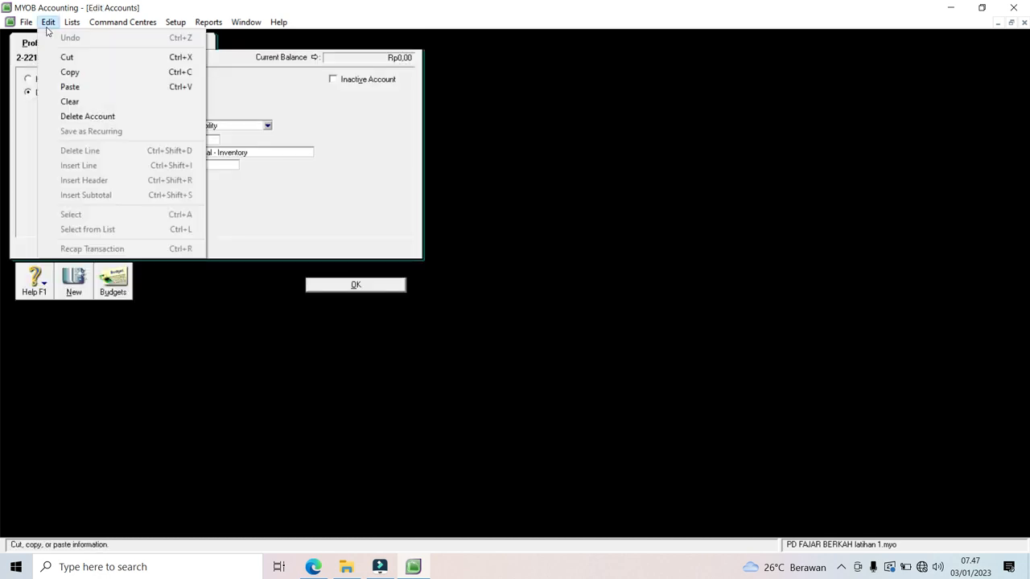
left_click(69, 116)
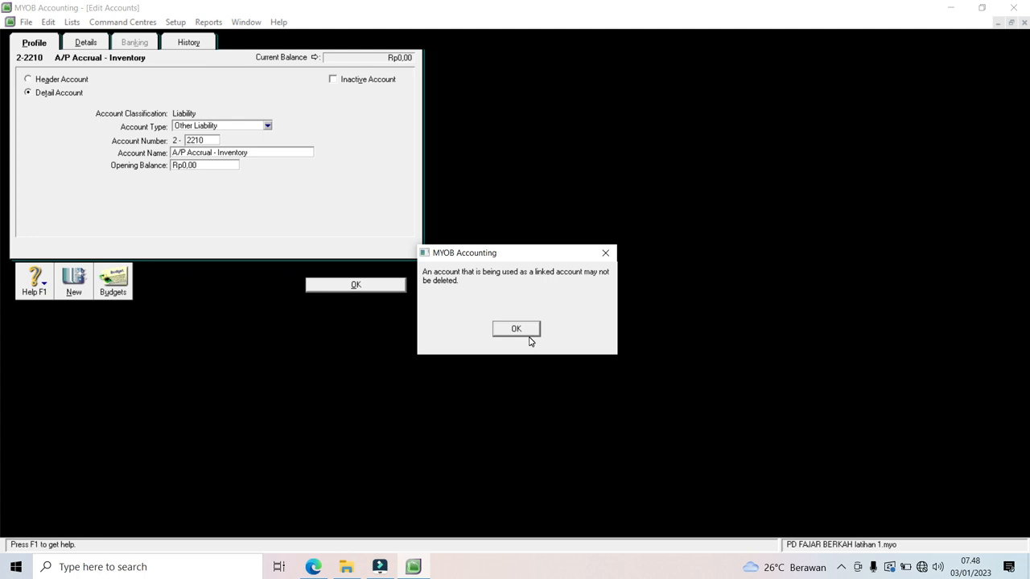
left_click(521, 331)
left_click(377, 286)
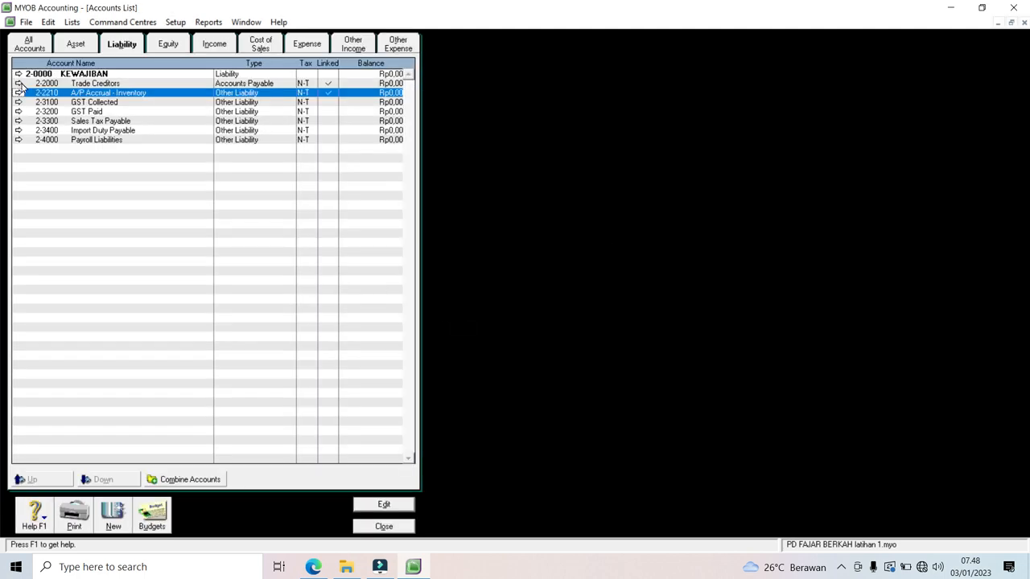
Step: Renumber Trade Creditors to 2-9999, Payroll Liabilities to 2-9998 and A/P Accrual - Inventory to 2-9997
left_click(22, 85)
left_click(18, 83)
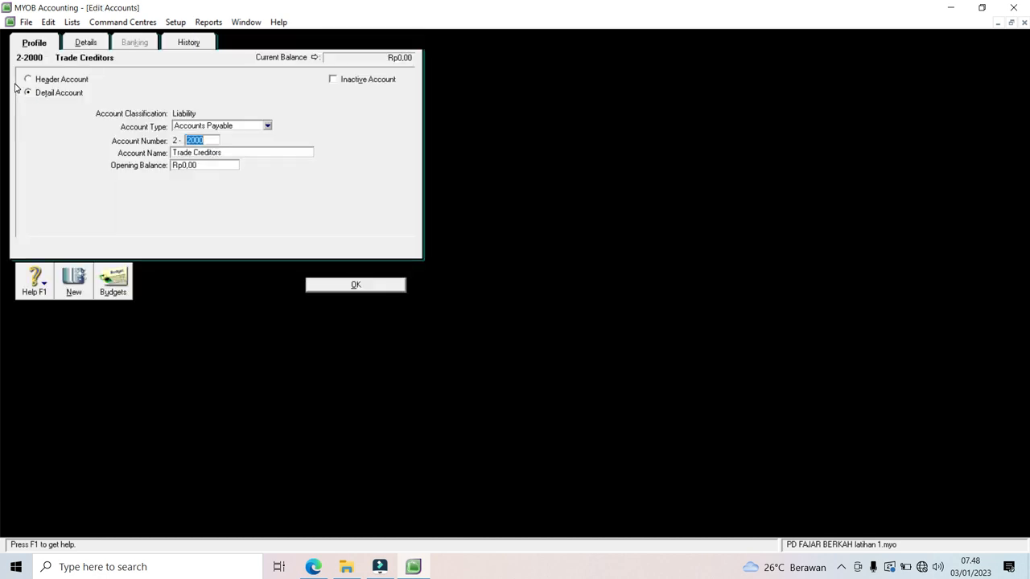
type("9999")
left_click(331, 286)
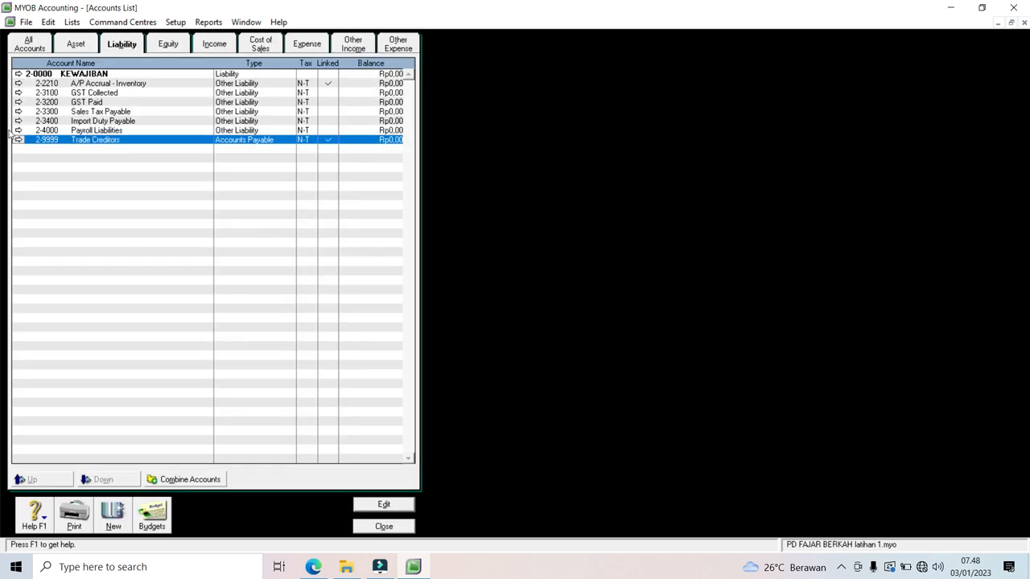
left_click(19, 131)
type("9998")
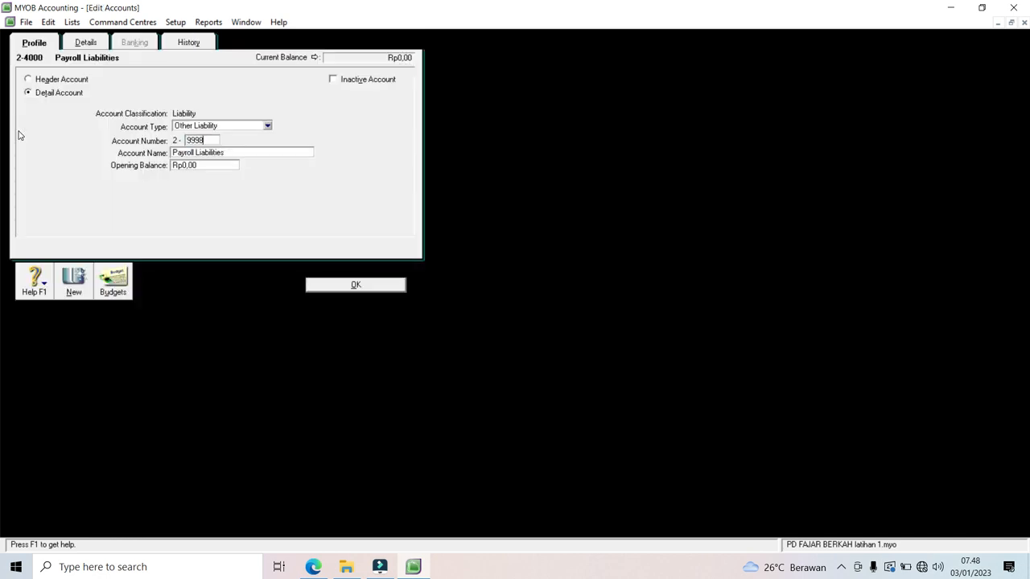
left_click(359, 287)
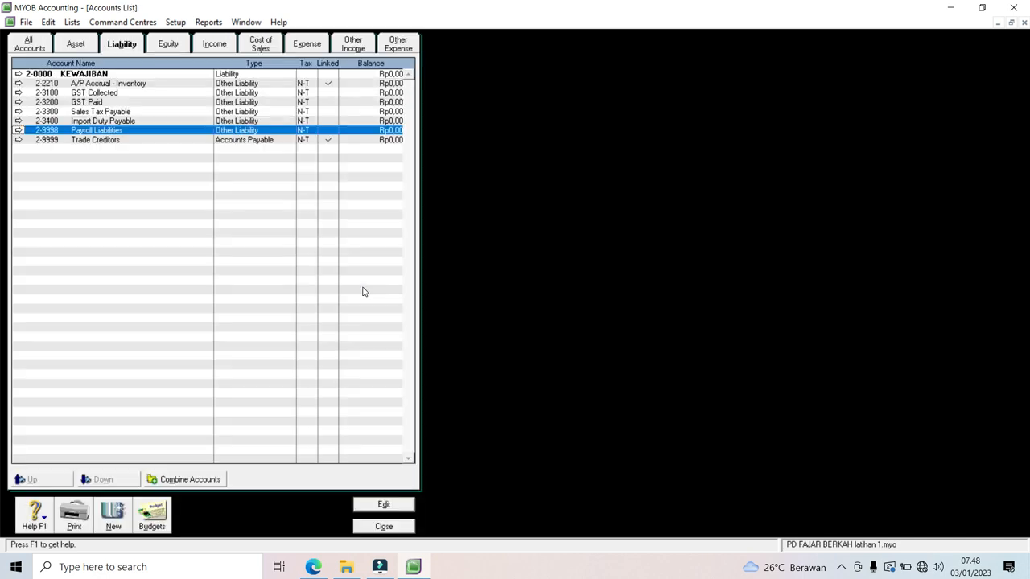
left_click(18, 83)
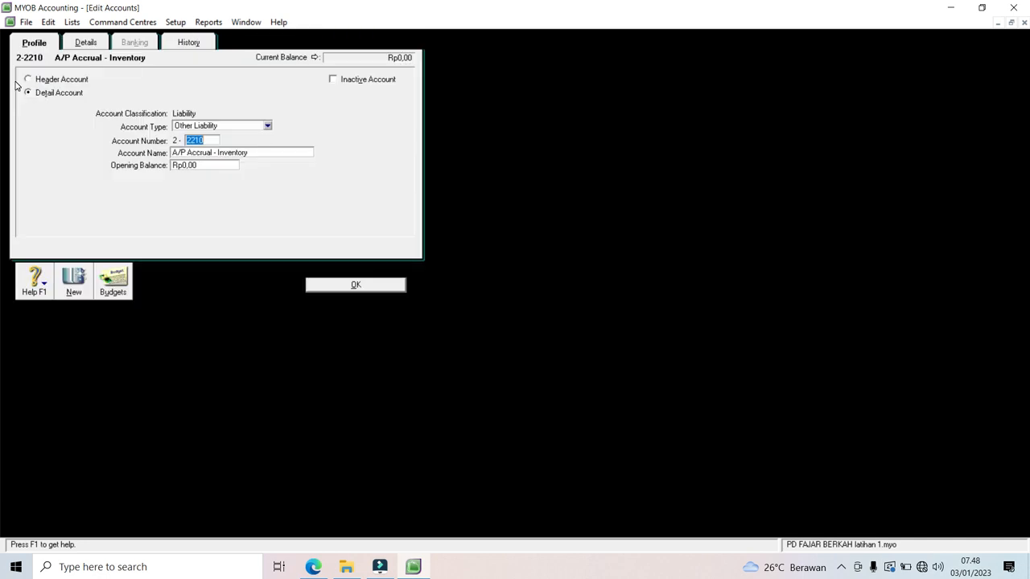
type("9997")
left_click(356, 286)
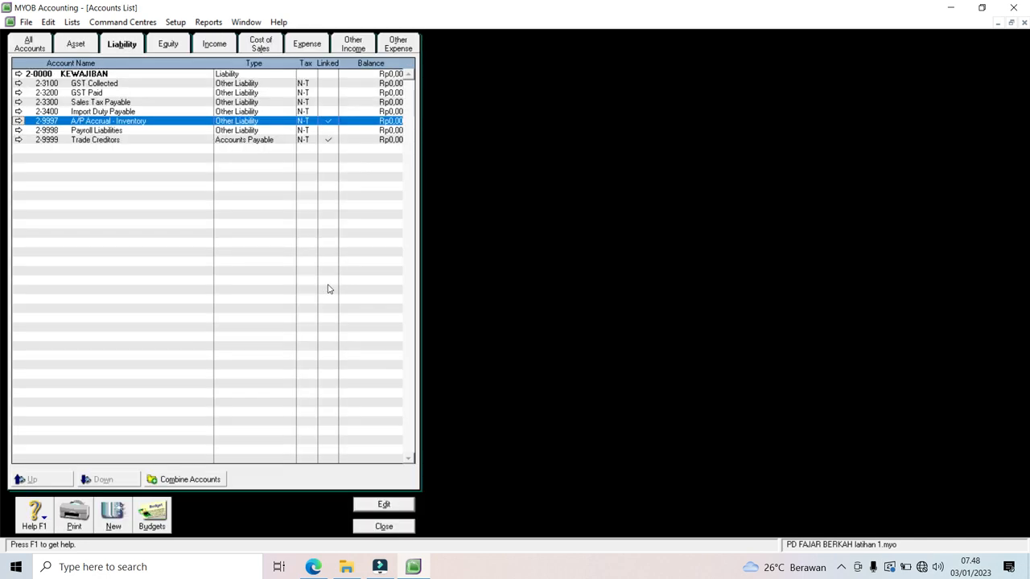
Step: Renumber GST Collected 2-9996, GST Paid 2-9995, Import Duty Payable 2-9994 and Sales Tax Payable 2-9993
left_click(18, 84)
type("9996")
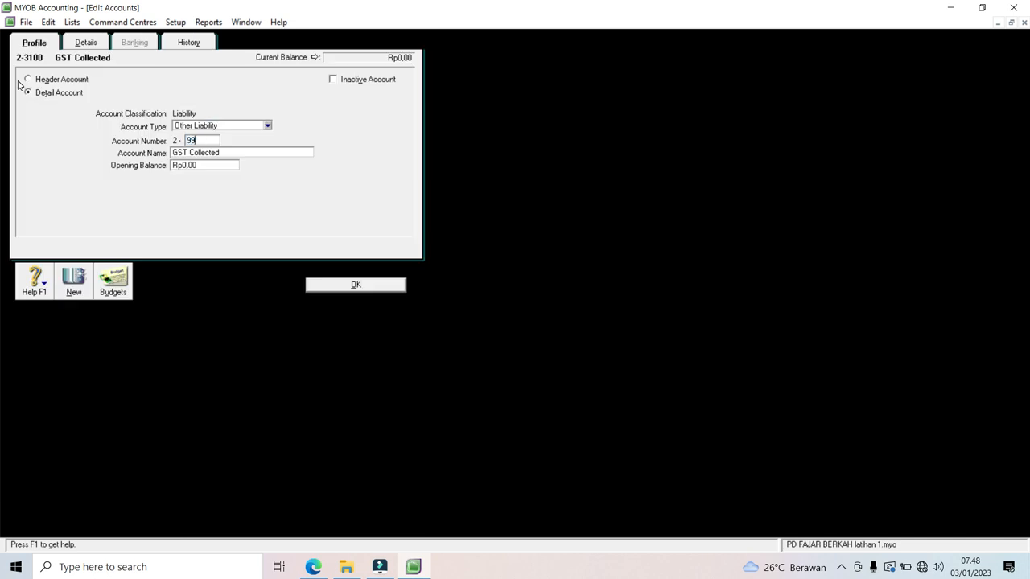
left_click(329, 285)
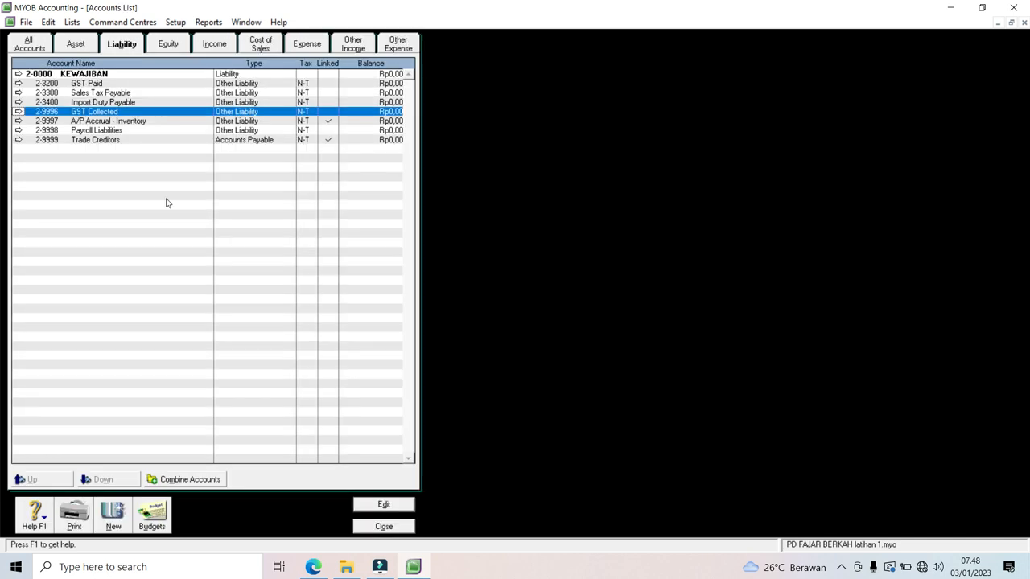
left_click(19, 83)
type("9995")
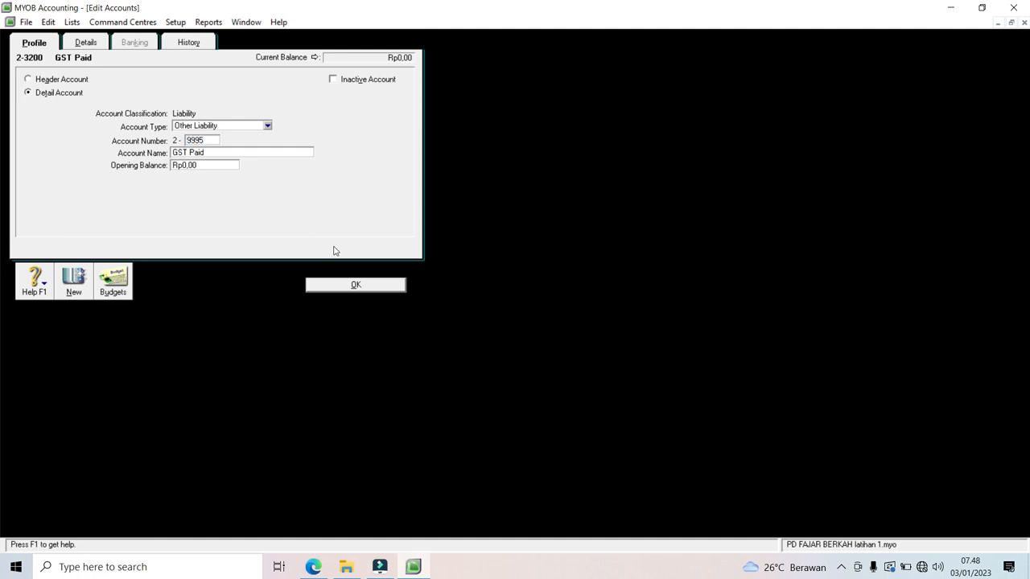
left_click(339, 285)
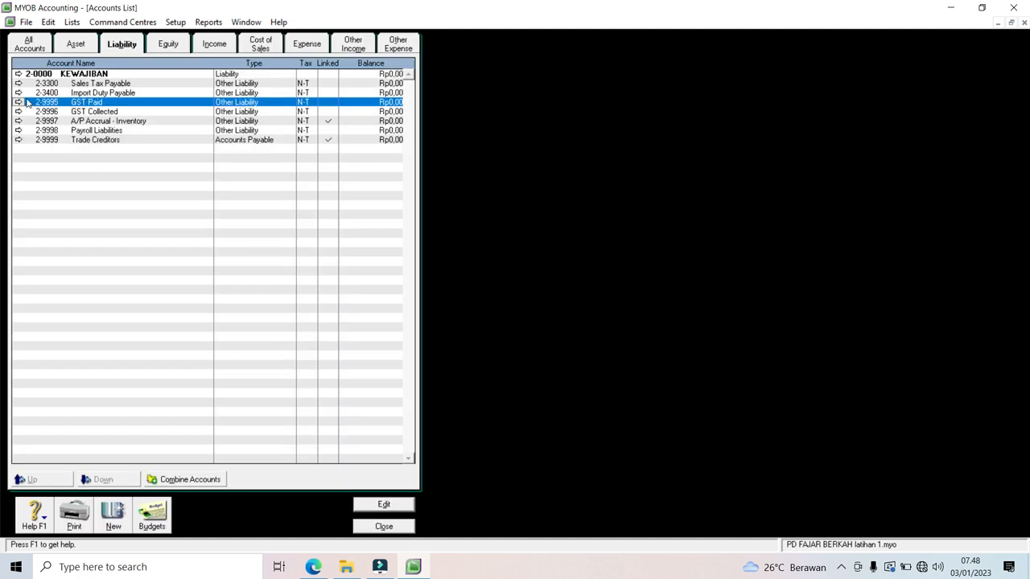
left_click(17, 93)
type("9994")
left_click(334, 287)
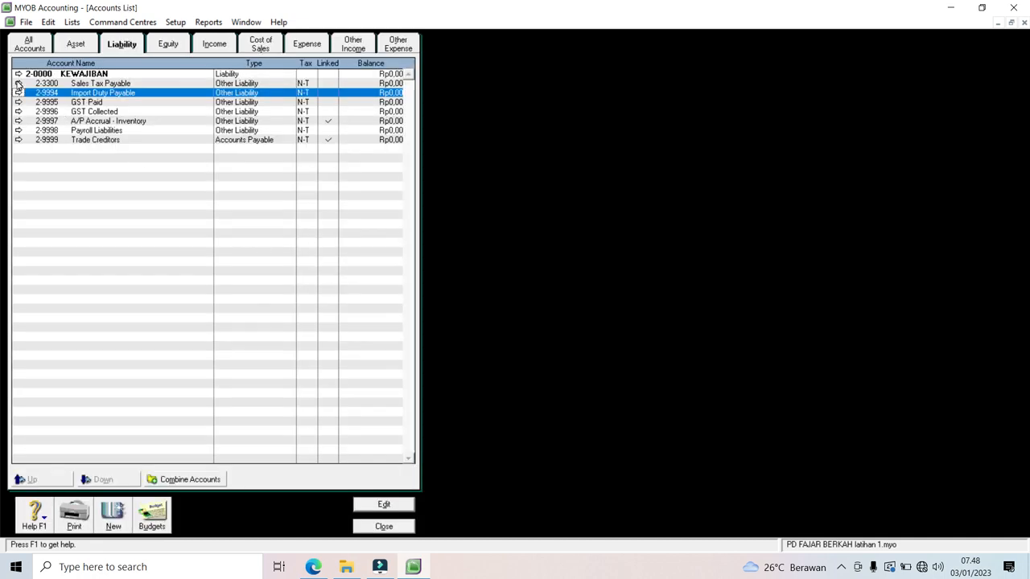
left_click(18, 83)
type("9993")
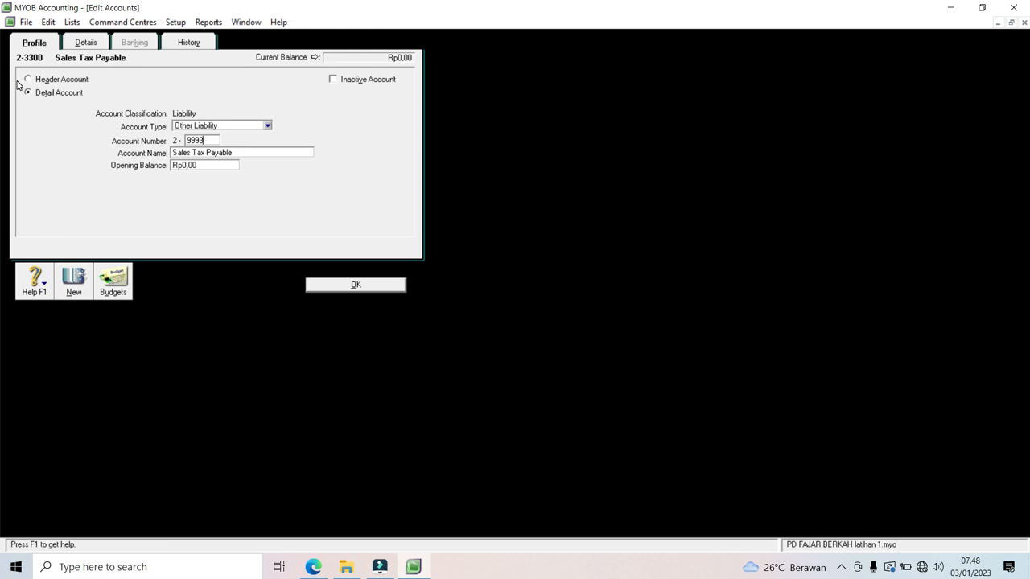
left_click(348, 285)
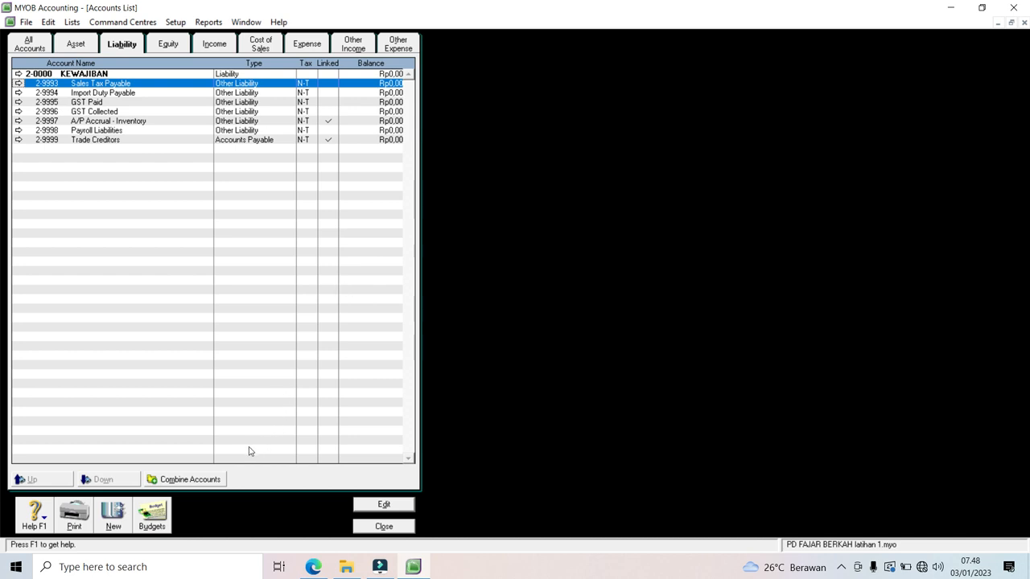
Step: Create header account 2-1000 KEWAJIBAN LANCAR
left_click(115, 521)
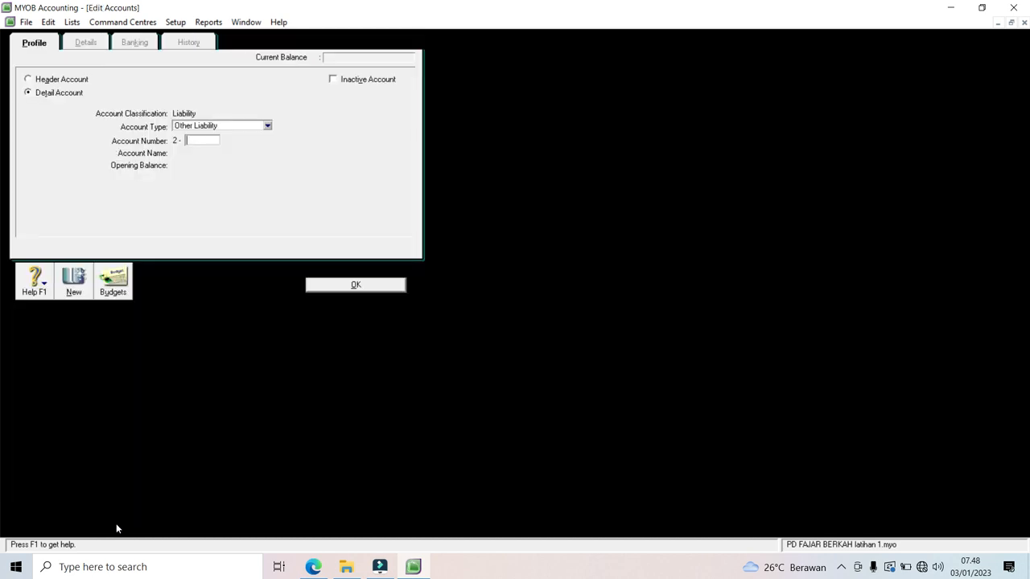
left_click(62, 79)
left_click(193, 141)
type("1000")
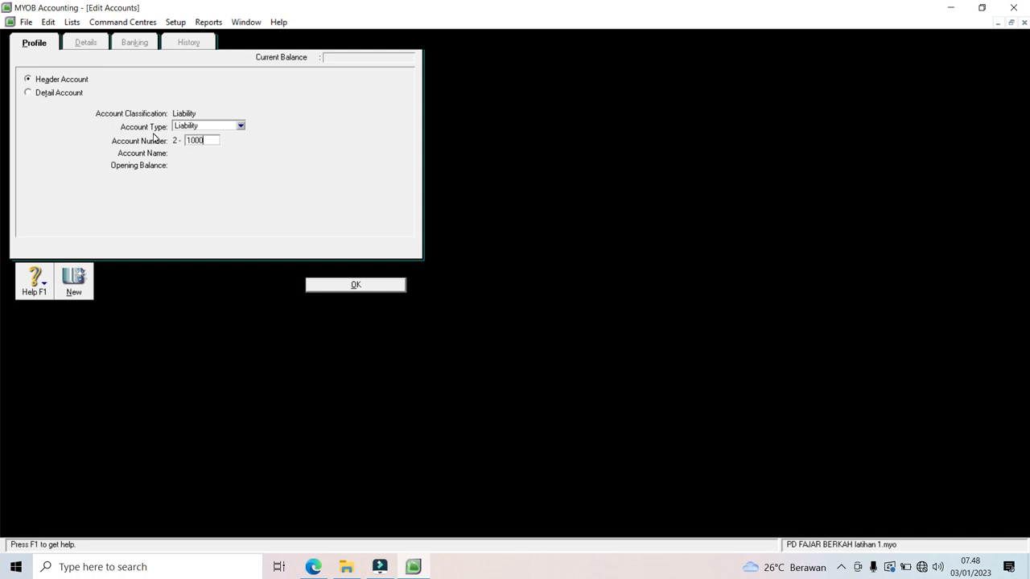
key("Tab")
type("KEWAJIBAN LANCAR")
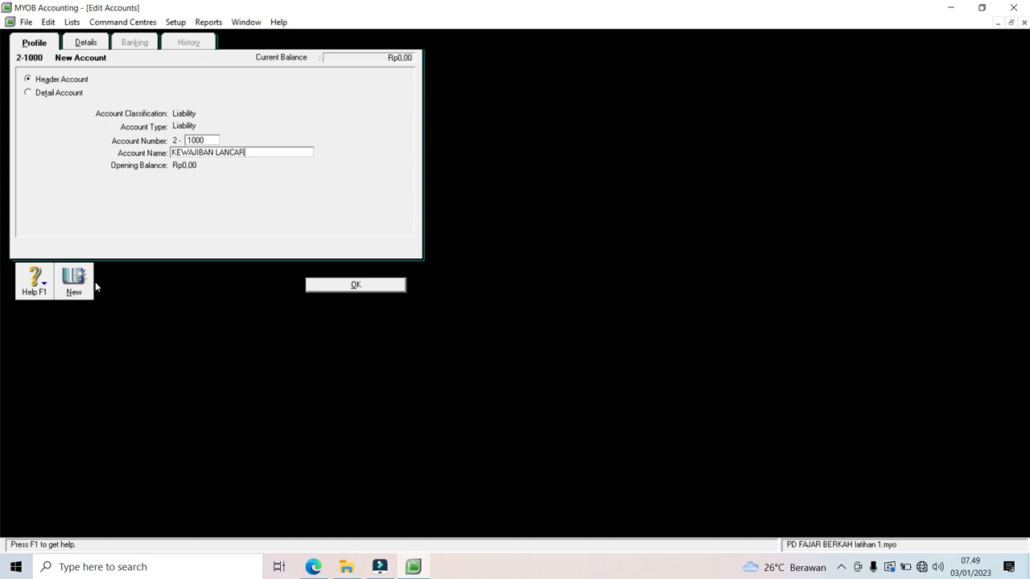
left_click(85, 287)
Step: Create header account 2-2000 KEWAJIBAN JK PANJANG
type("2000")
key("Tab")
type("KEWAJIBAN JK PANJANG")
left_click(322, 285)
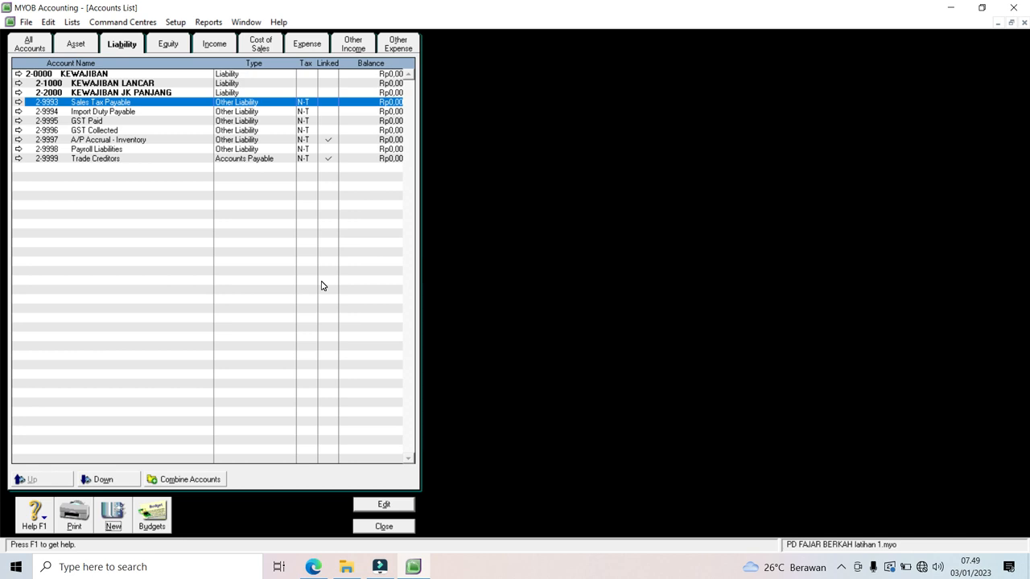
Step: Attempt a new account 2-1000, dismiss the duplicate-number warning and abandon it
left_click(113, 523)
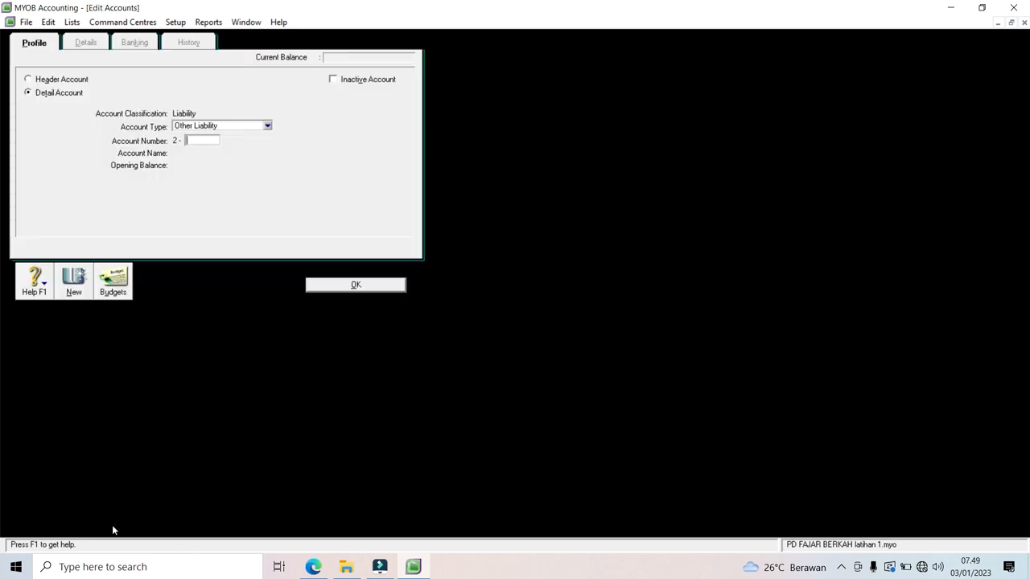
type("1000")
key("Tab")
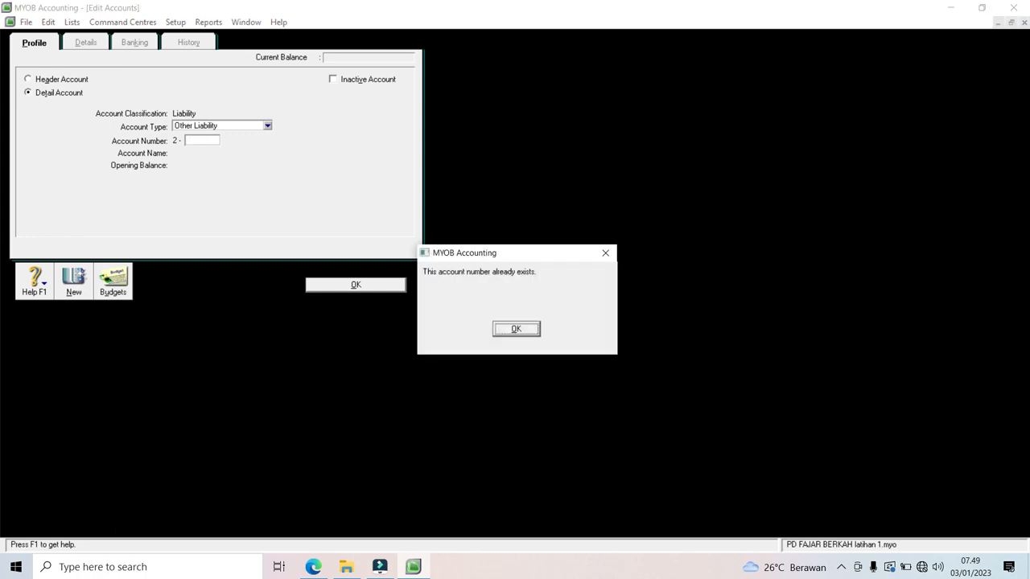
left_click(527, 332)
left_click(336, 286)
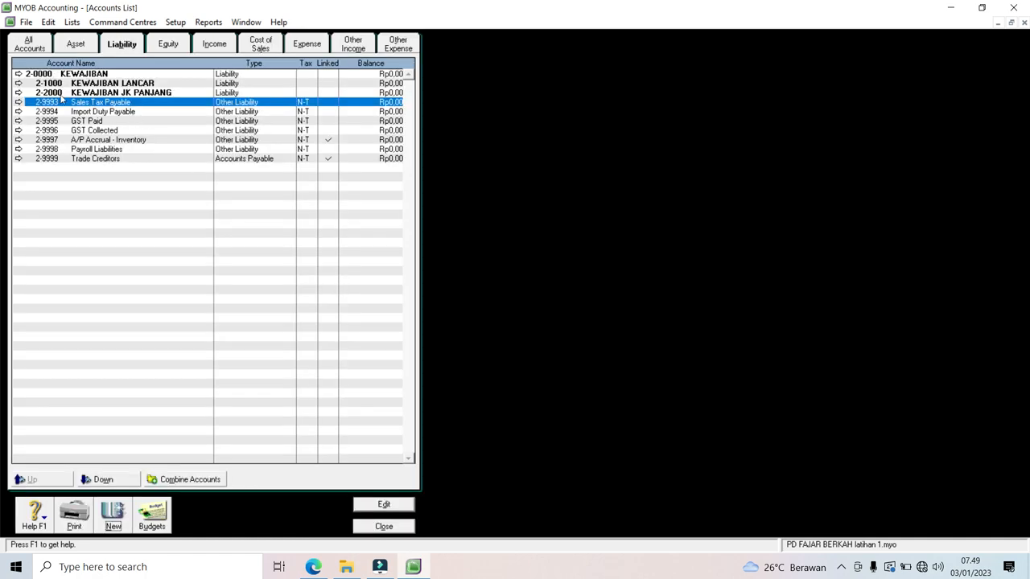
Step: Add 2-1001 Utang Dagang as an Accounts Payable account
left_click(113, 518)
type("1001")
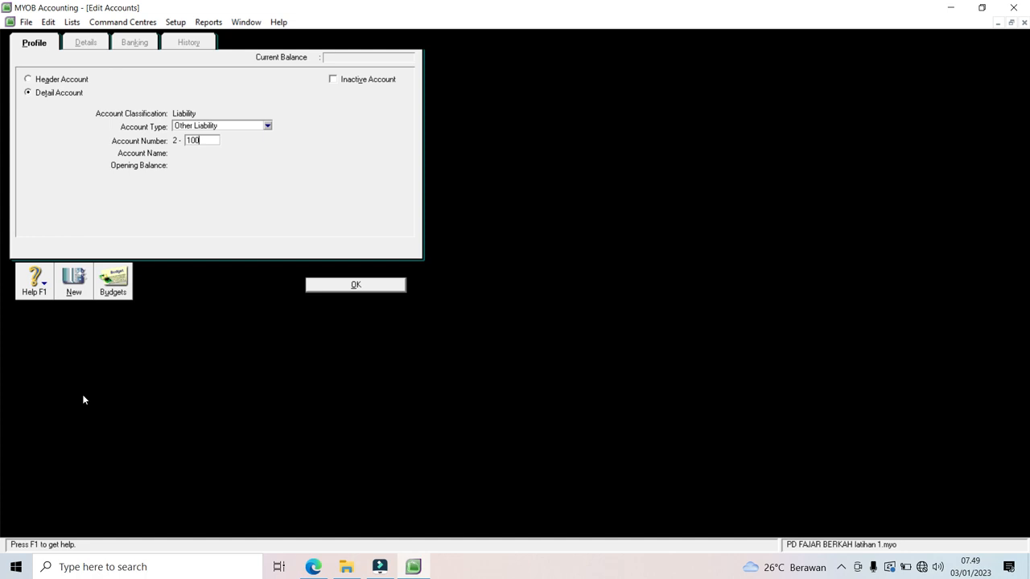
key("Tab")
type("uTANG")
key("BackSpace")
key("BackSpace")
key("BackSpace")
key("BackSpace")
key("BackSpace")
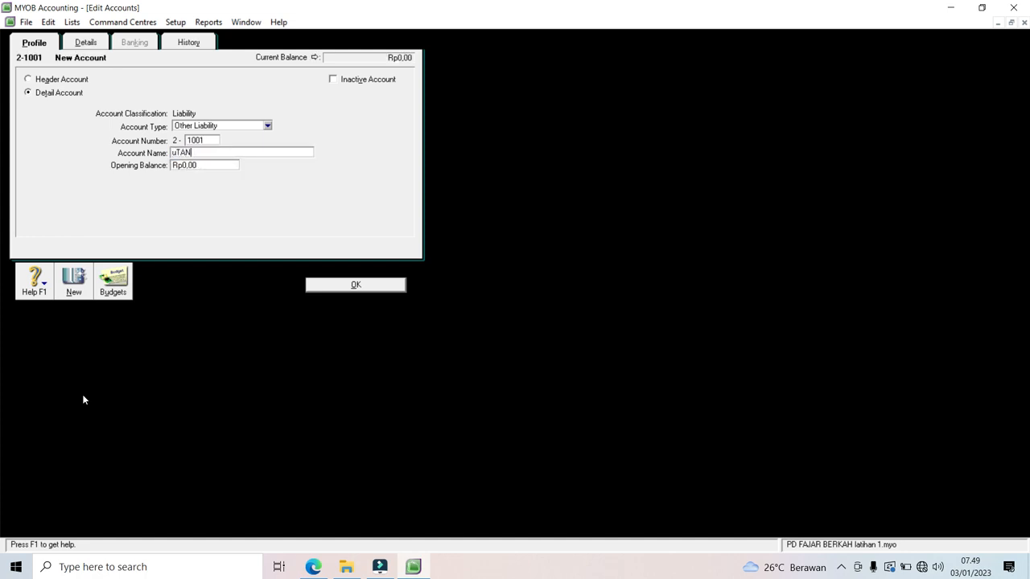
type("Utang Dagang")
left_click(267, 126)
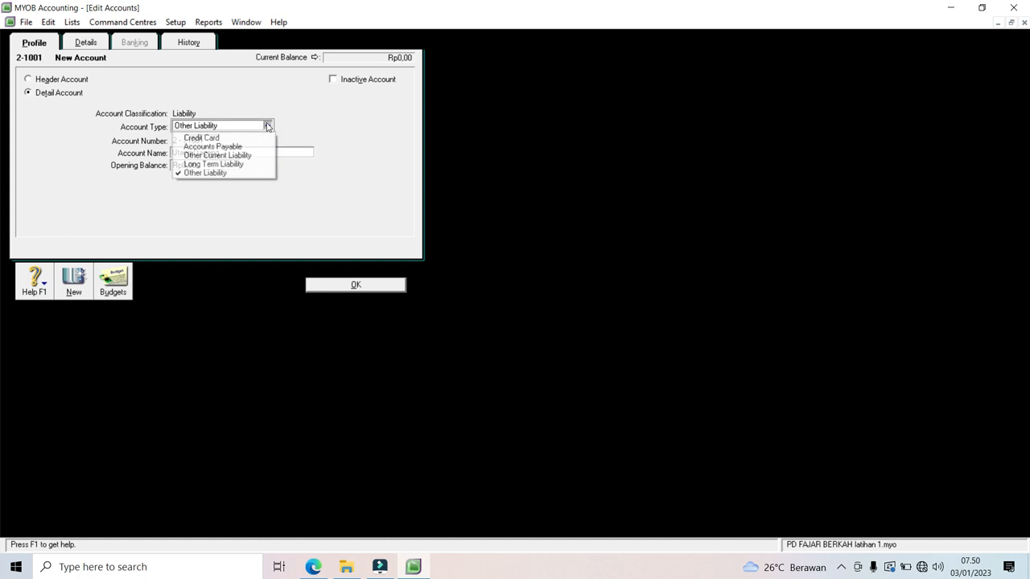
left_click(253, 147)
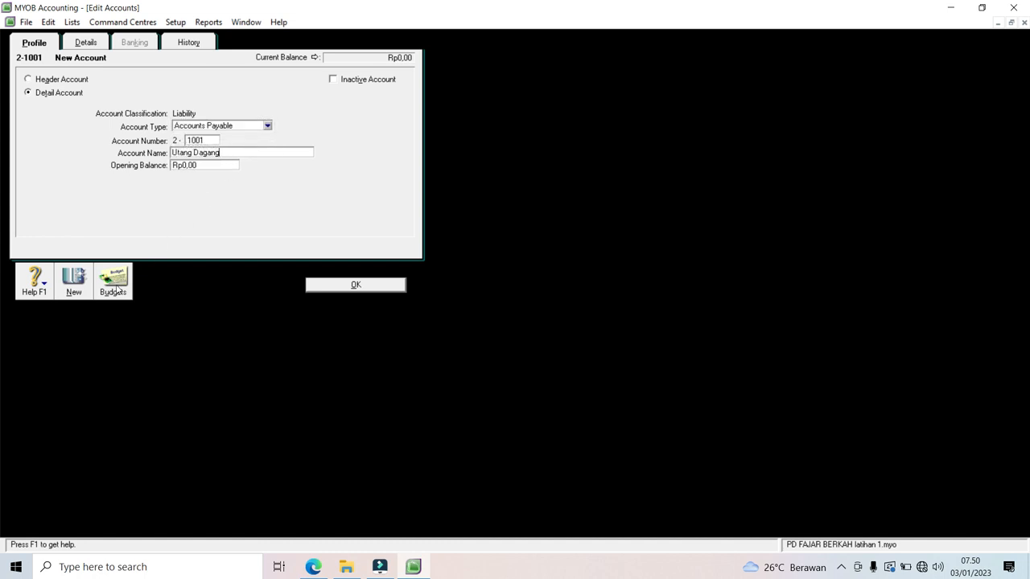
left_click(73, 288)
Step: Add 2-1002 Utang Beban as an Other Current Liability account
type("1000")
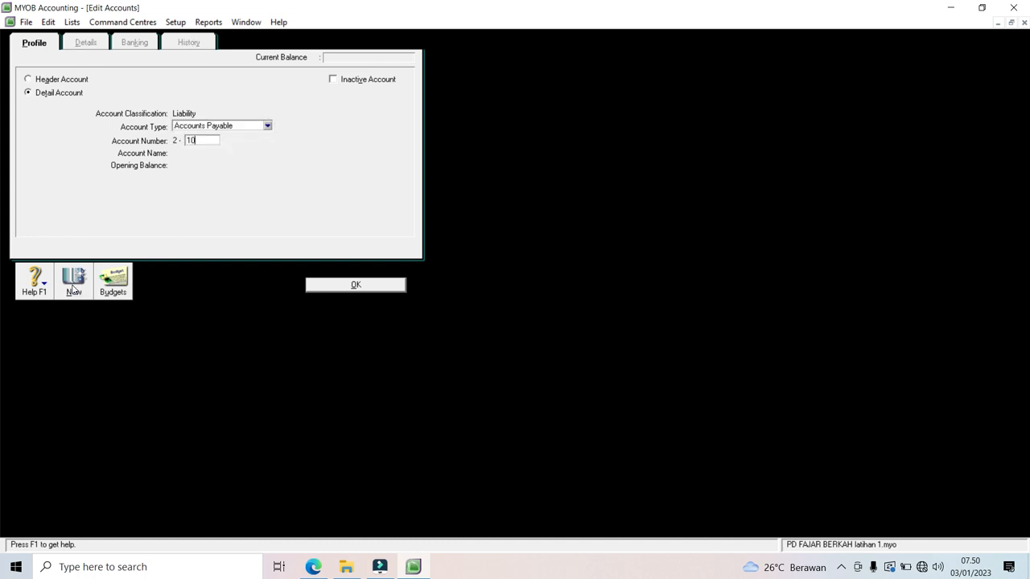
key("Tab")
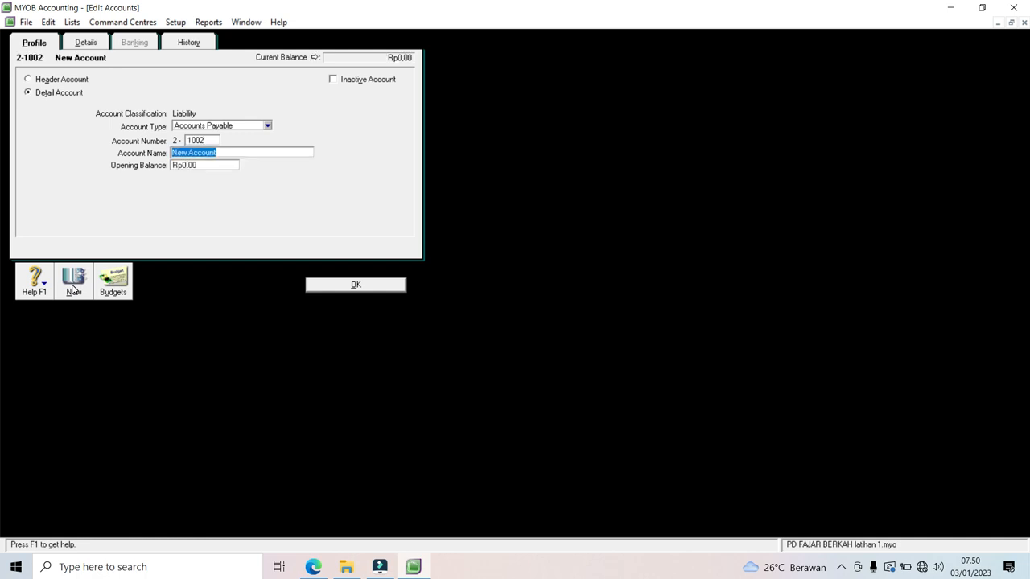
type("Utang Beban")
left_click(268, 127)
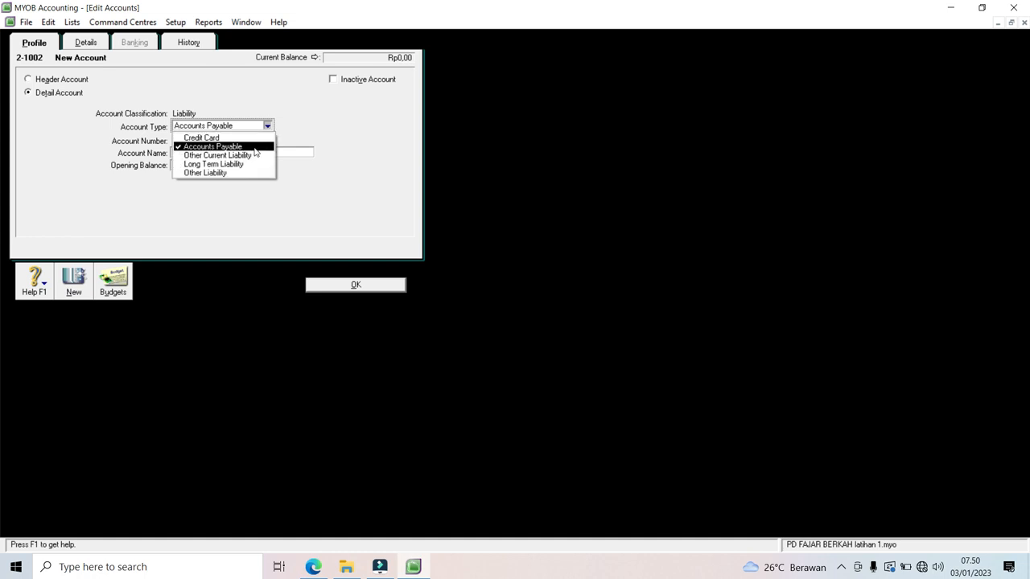
left_click(216, 156)
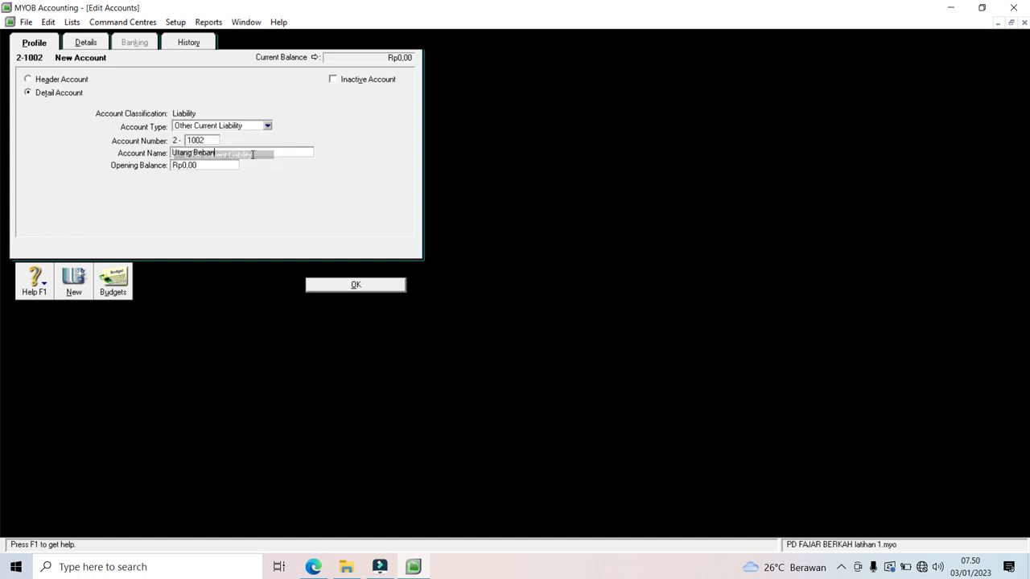
left_click(74, 280)
Step: Add 2-1003 PPN Keluaran and enter 2-1004 Utang Pajak
type("1000")
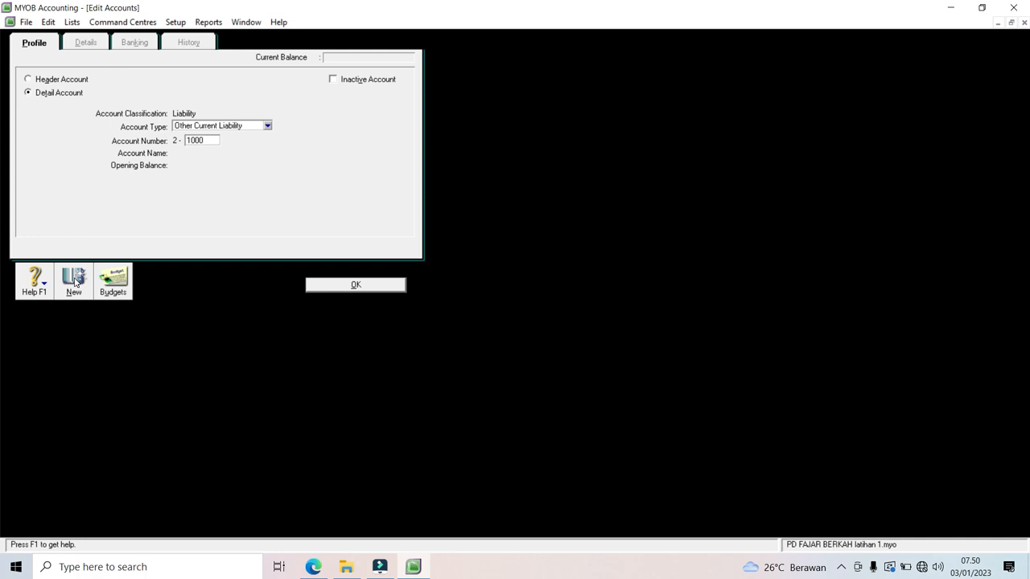
key("BackSpace")
type("3")
key("Tab")
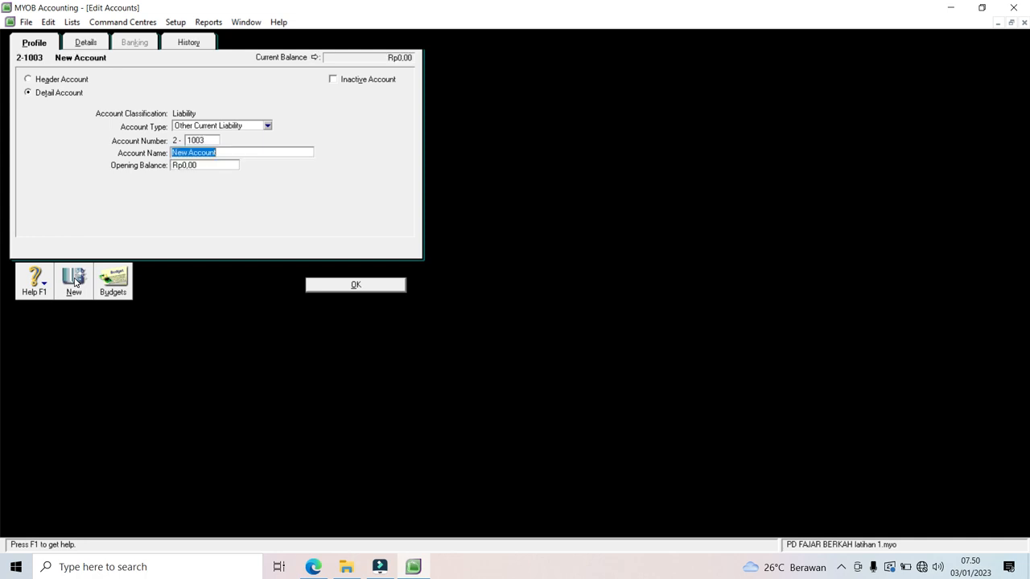
type("PPN Keluaran")
left_click(74, 282)
type("100")
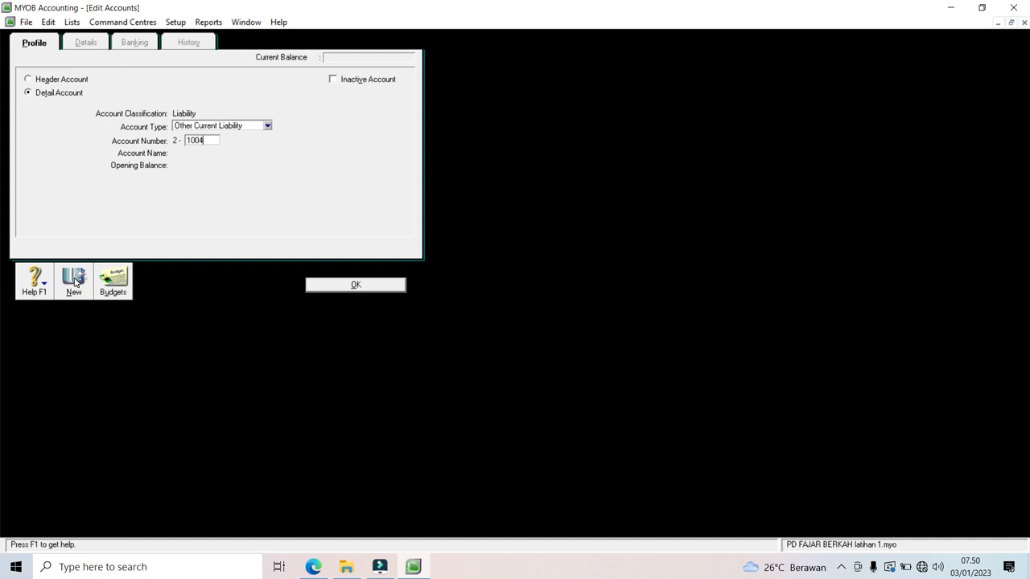
key("Tab")
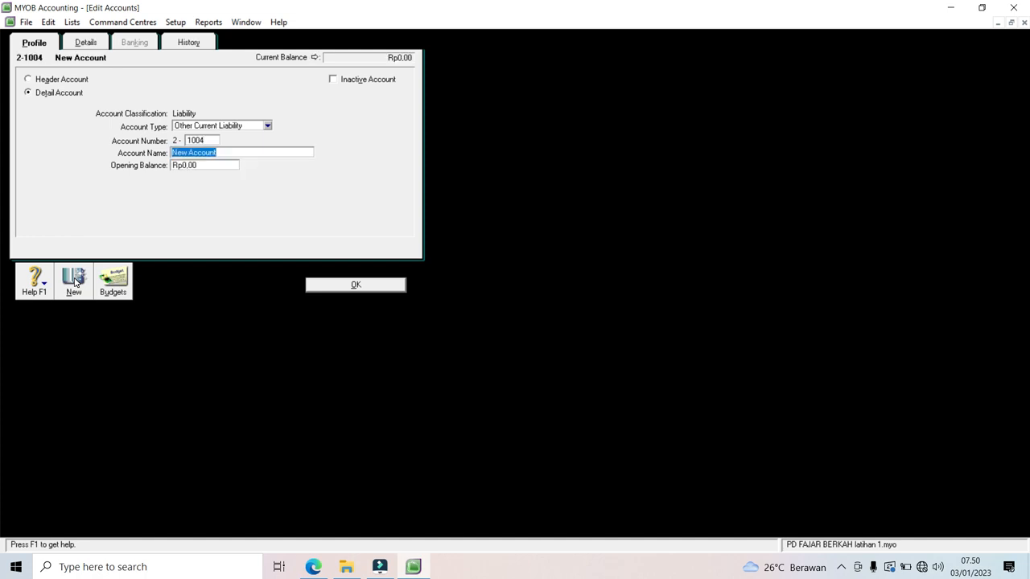
type("Utang Pajak")
Step: Save the Utang Pajak account 2-1004 and return to the liability list
left_click(344, 283)
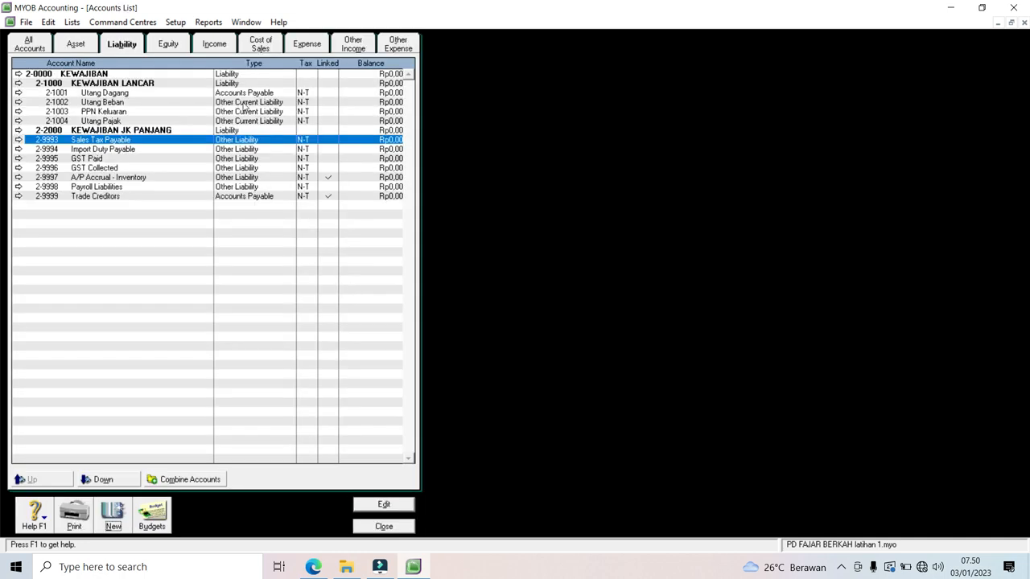
left_click(73, 44)
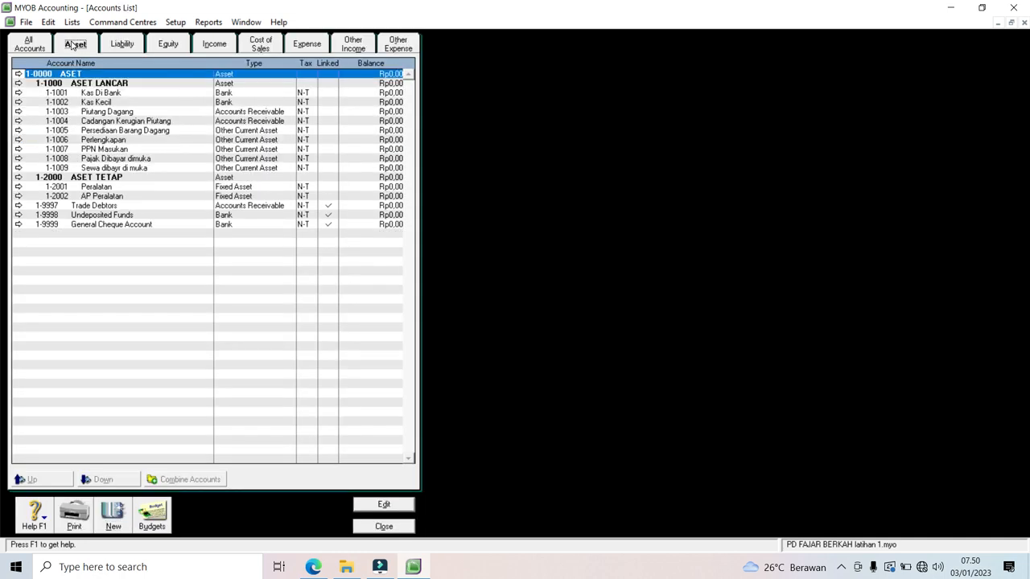
left_click(122, 47)
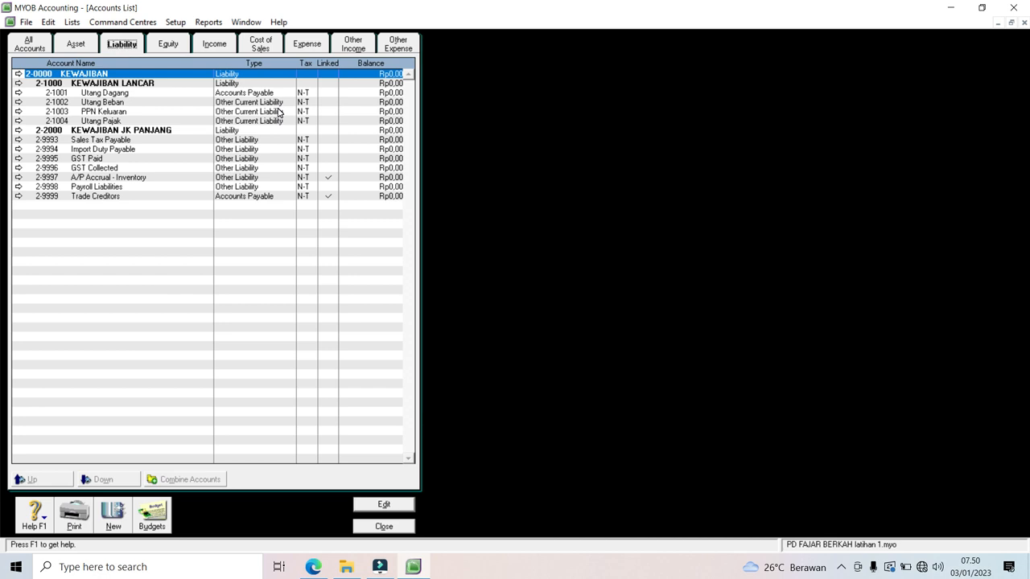
Step: Add Long Term Liability account 2-2001 Utang Bank BRI
left_click(113, 519)
type("2001")
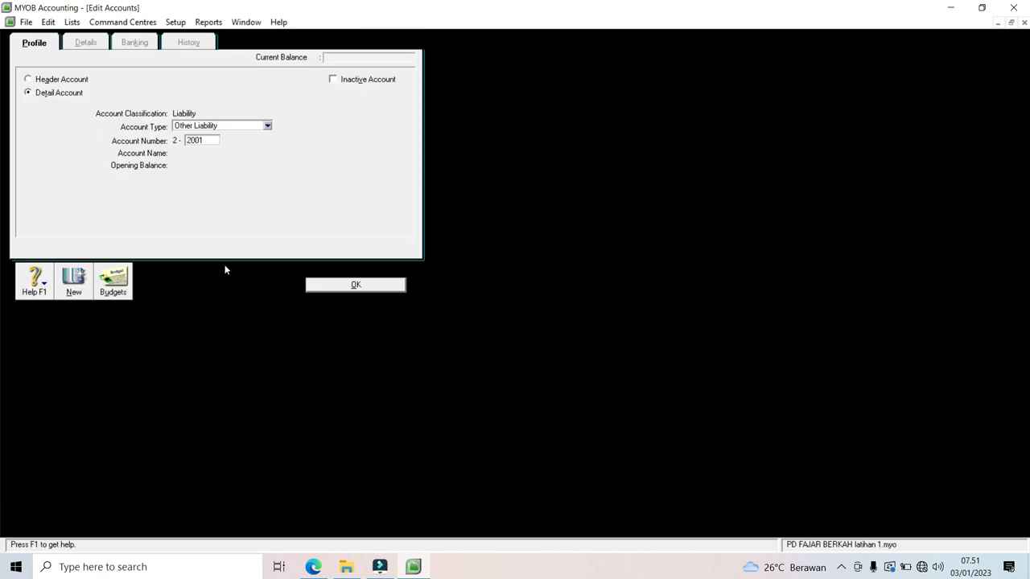
left_click(267, 126)
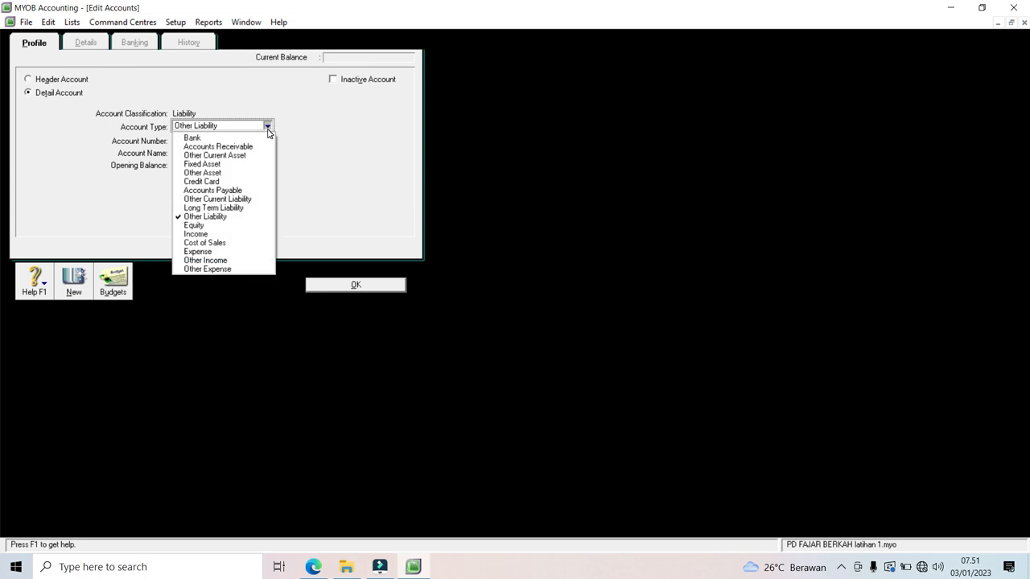
left_click(252, 207)
key("Tab")
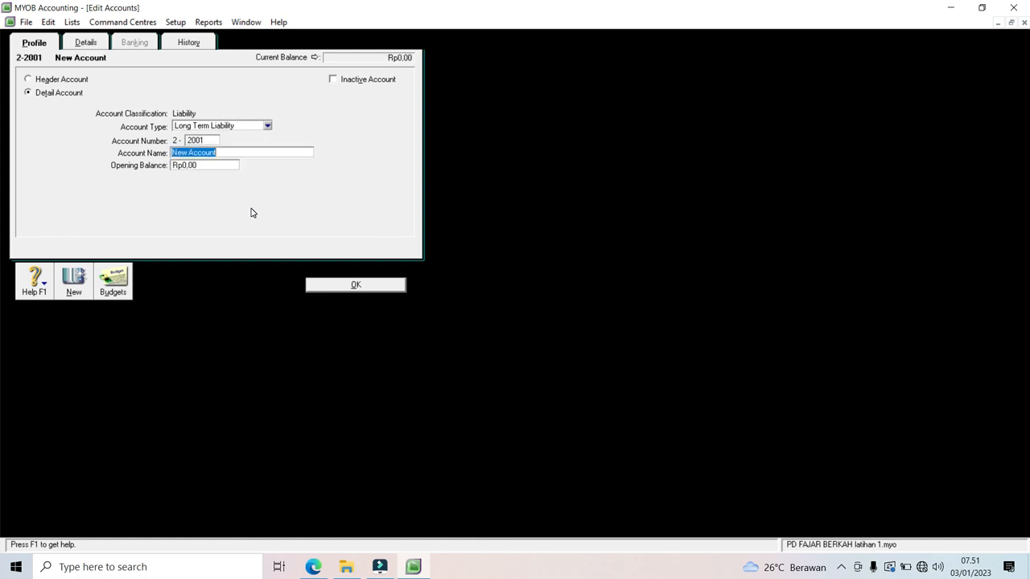
type("Utang Bank BRI")
left_click(332, 292)
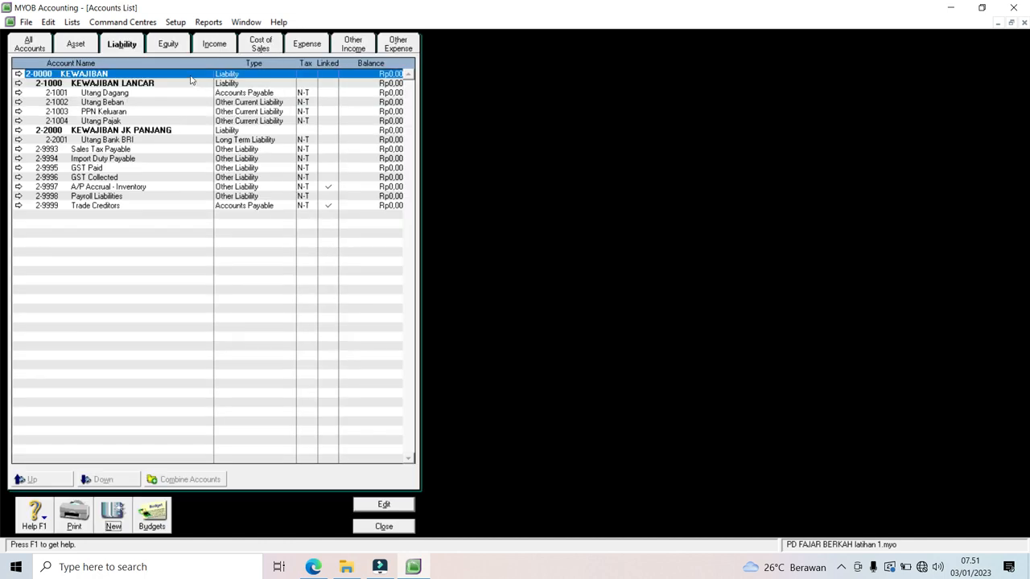
left_click(170, 44)
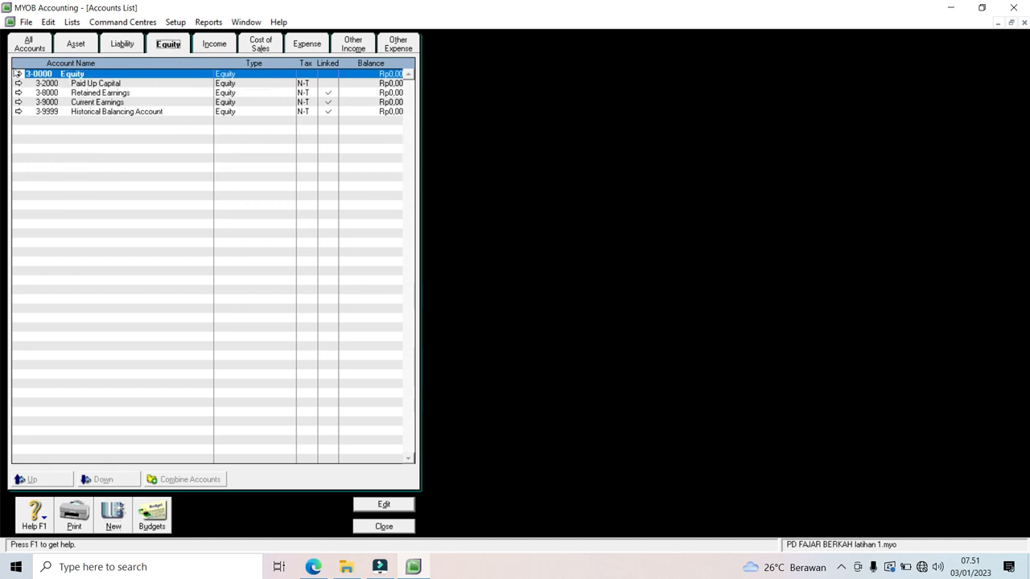
Step: Rename the equity header 3-0000 to EKUITAS
left_click(18, 74)
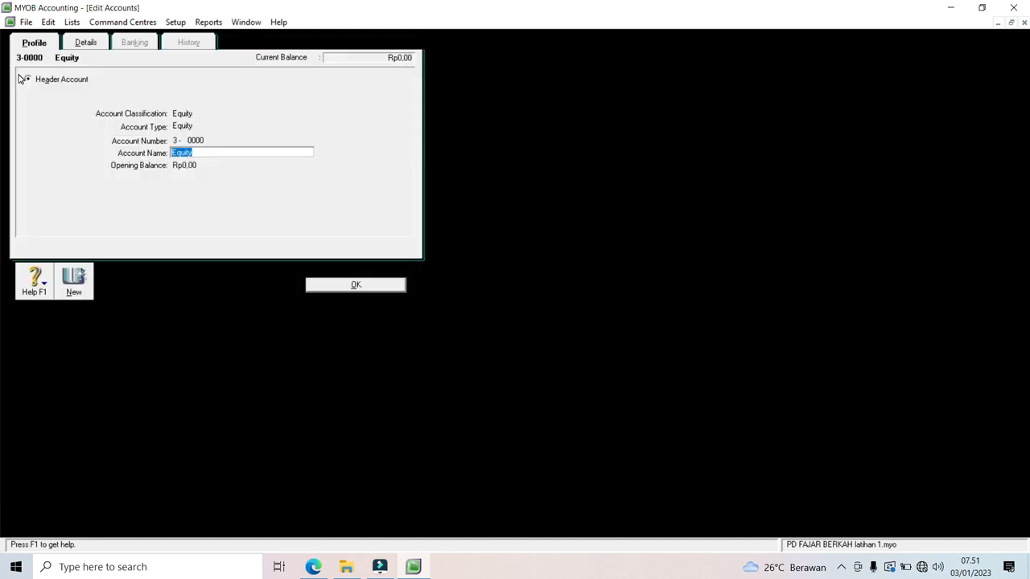
type("EKUITAS")
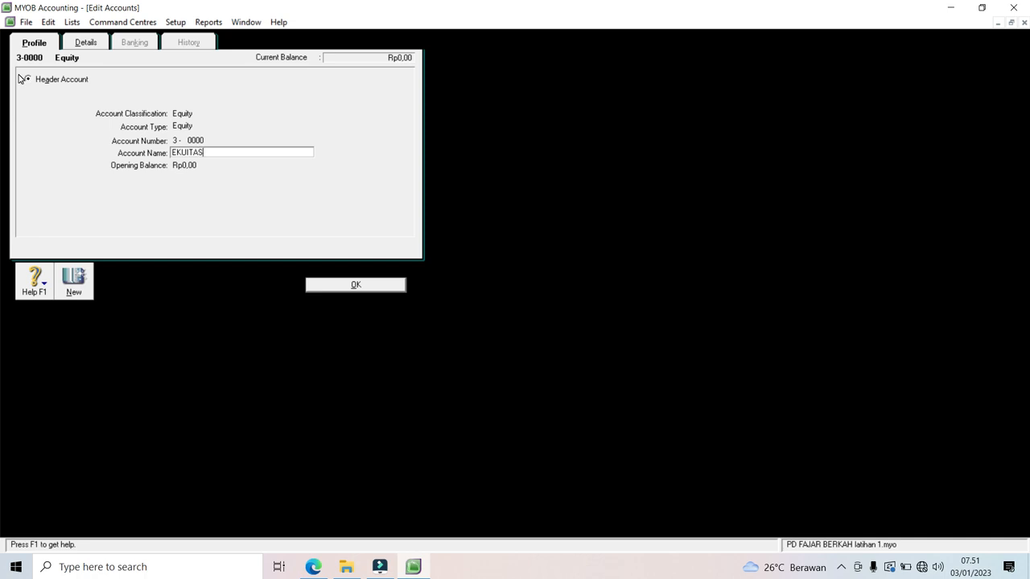
left_click(344, 286)
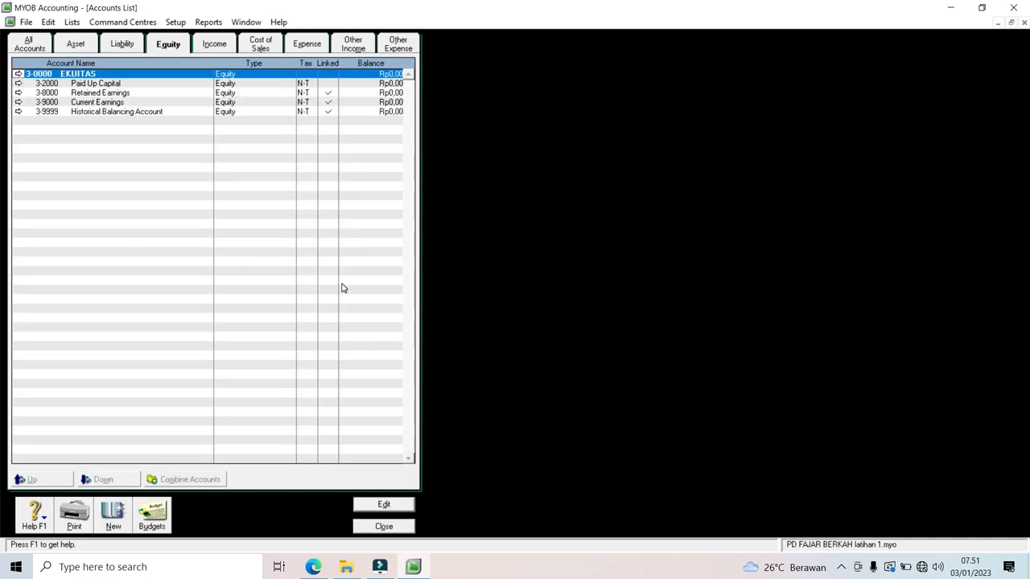
Step: Delete the Paid Up Capital account 3-2000
left_click(18, 83)
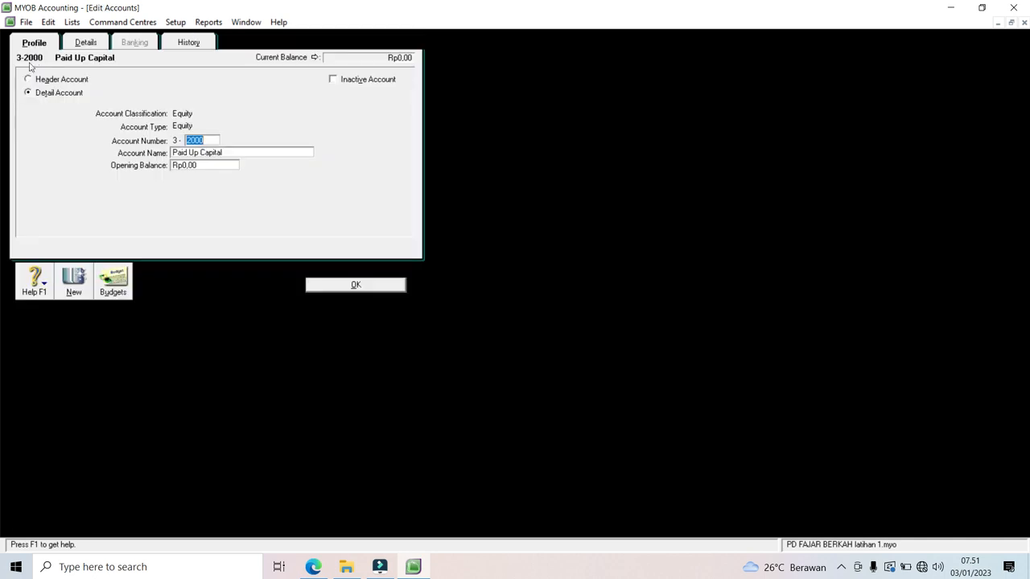
left_click(47, 23)
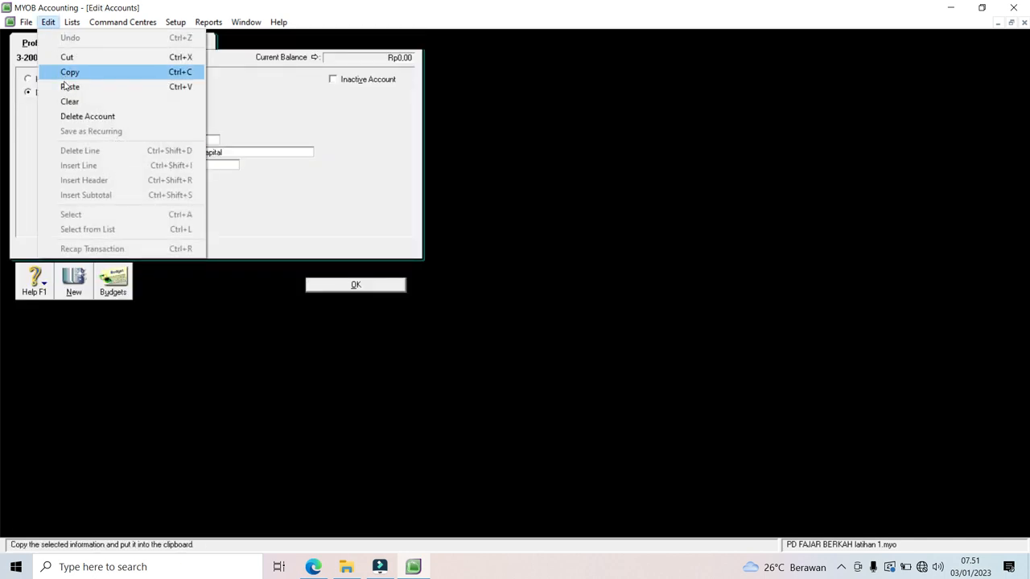
left_click(73, 117)
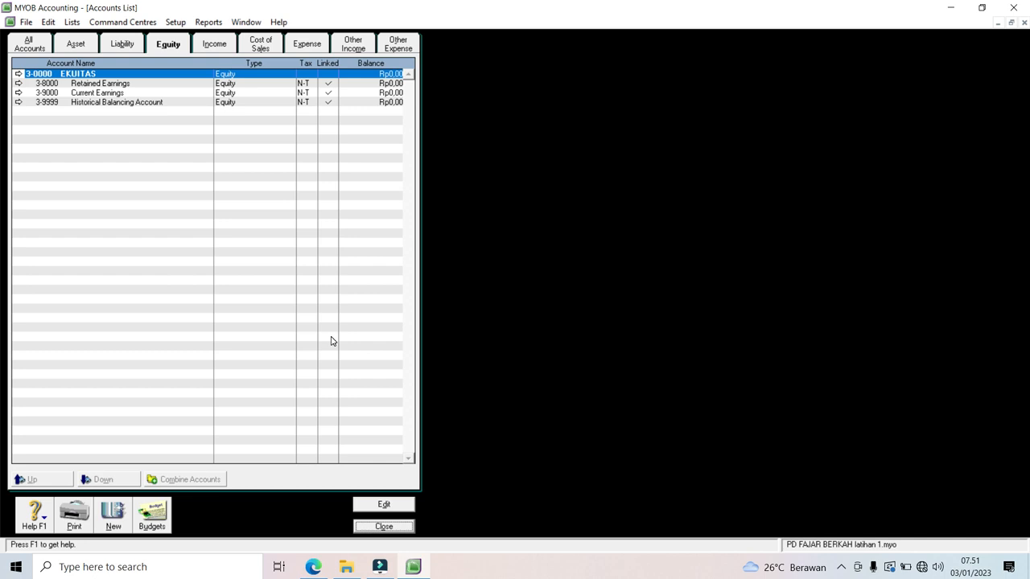
Step: Rename Retained Earnings to Laba Ditahan and renumber it 3-0003
left_click(19, 84)
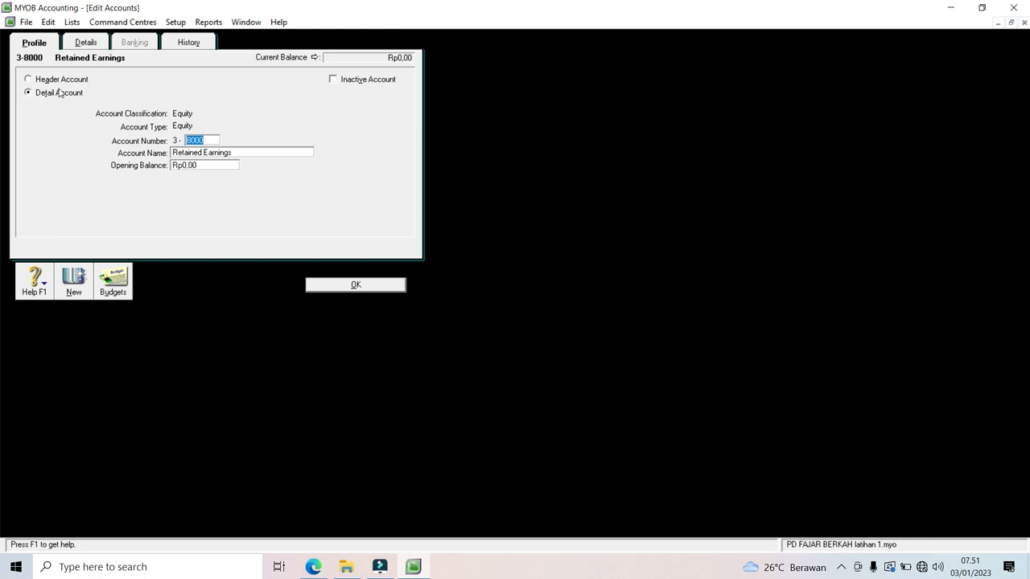
left_click(223, 152)
type("L")
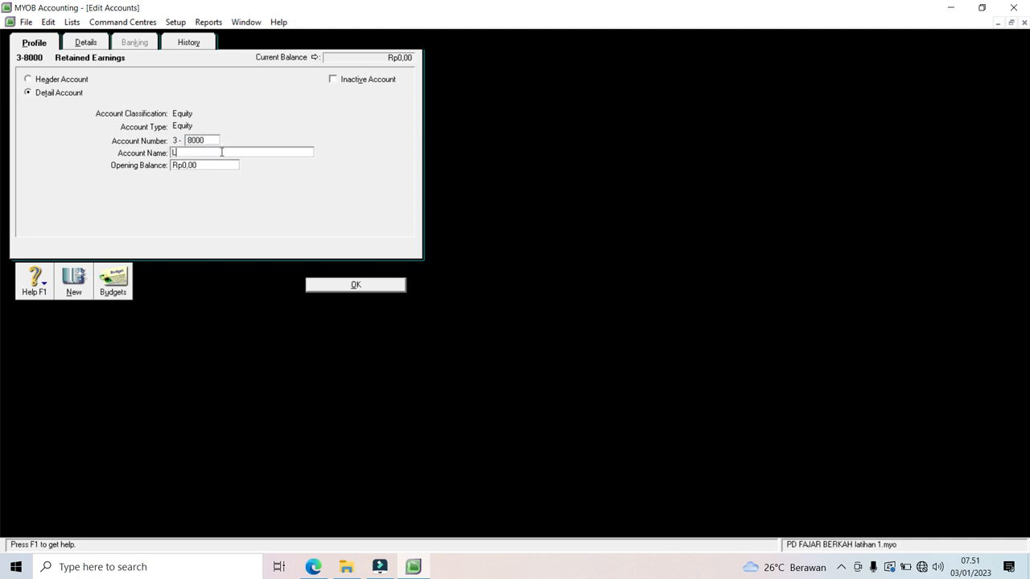
type("aba Ditahan")
left_click(213, 140)
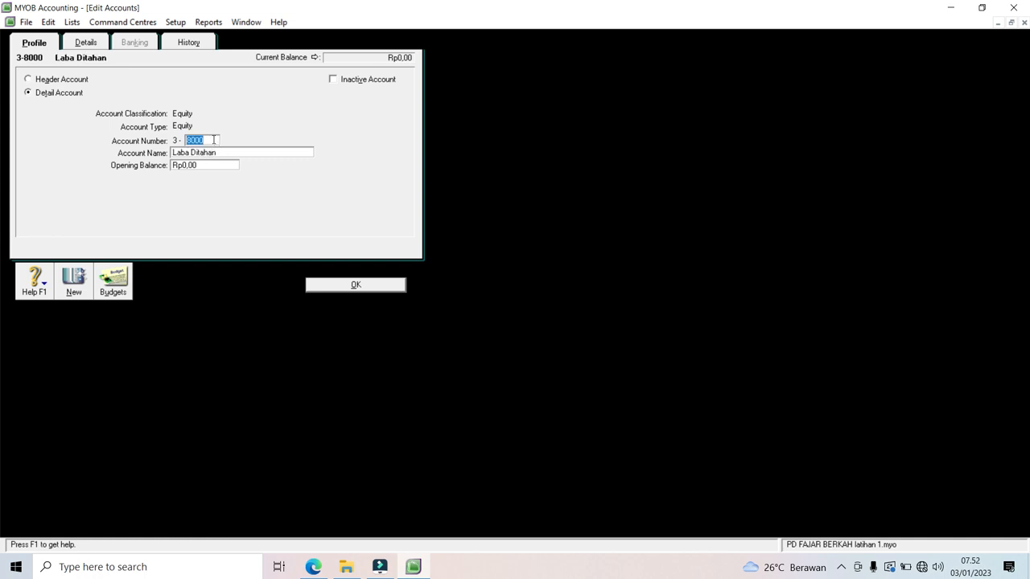
type("0003")
left_click(355, 284)
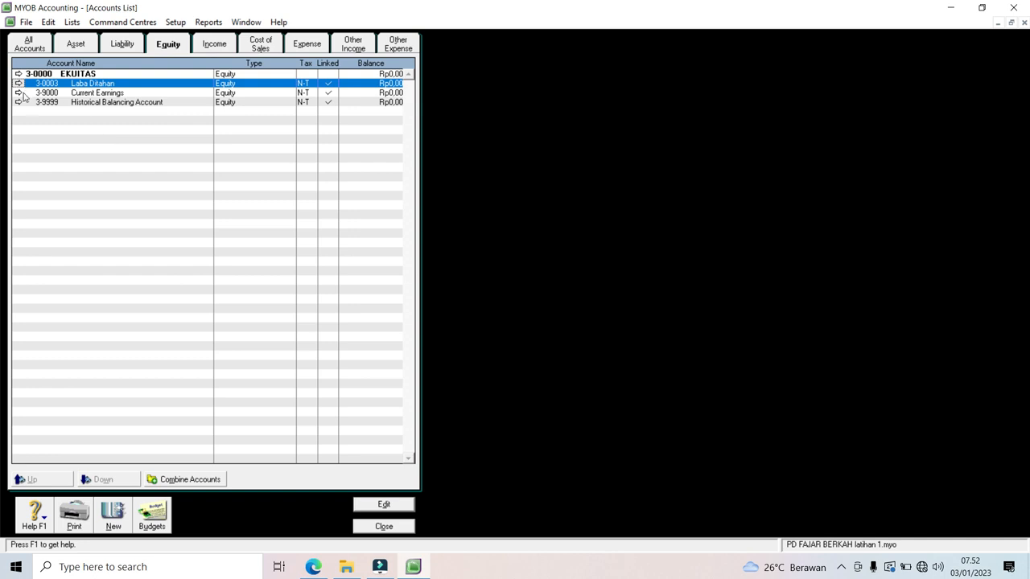
Step: Rename Current Earnings to Laba Periode berjalan and renumber it 3-0004
left_click(18, 94)
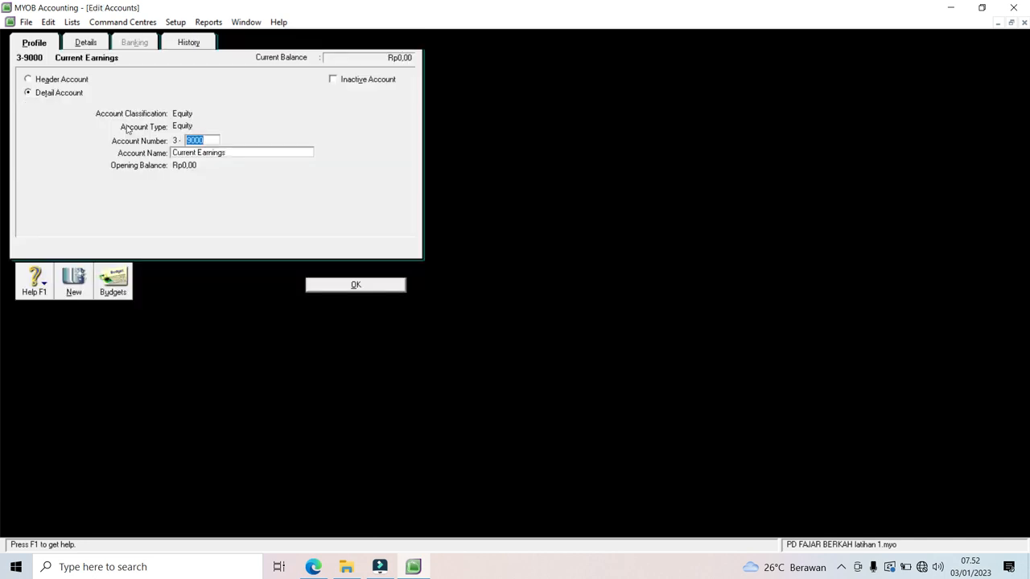
key("Tab")
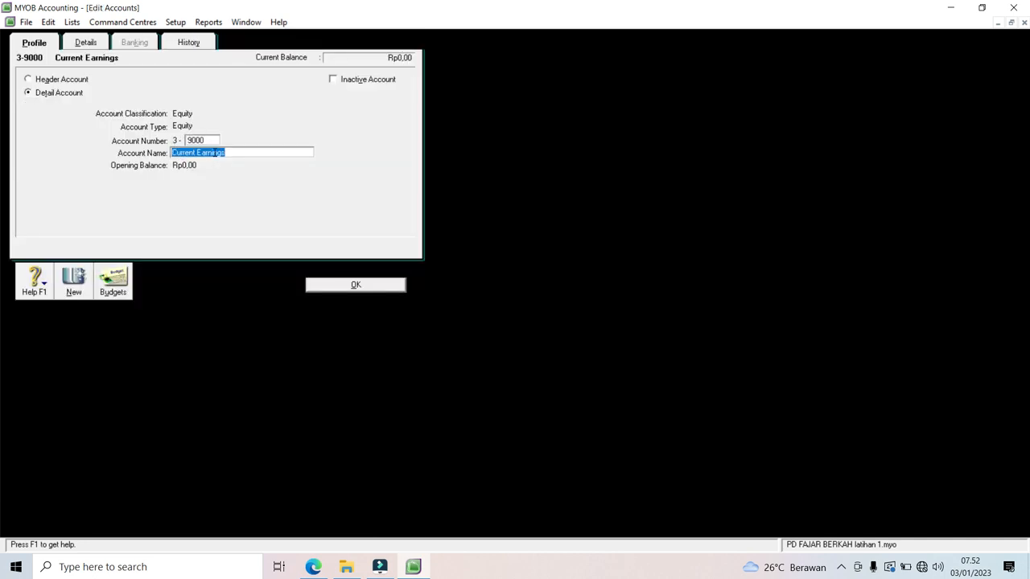
type("La")
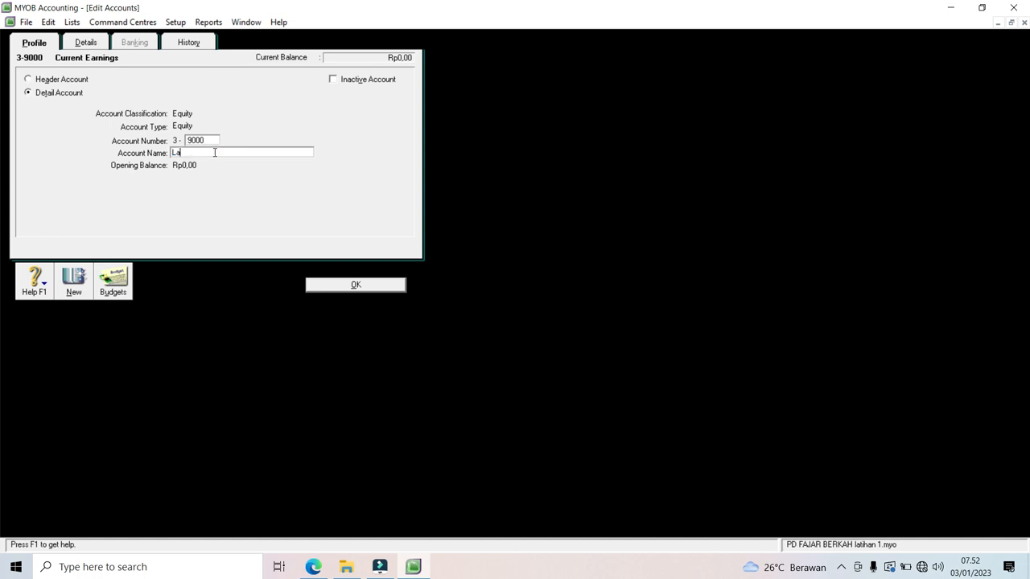
type("ba Periode berjalan")
left_click(213, 140)
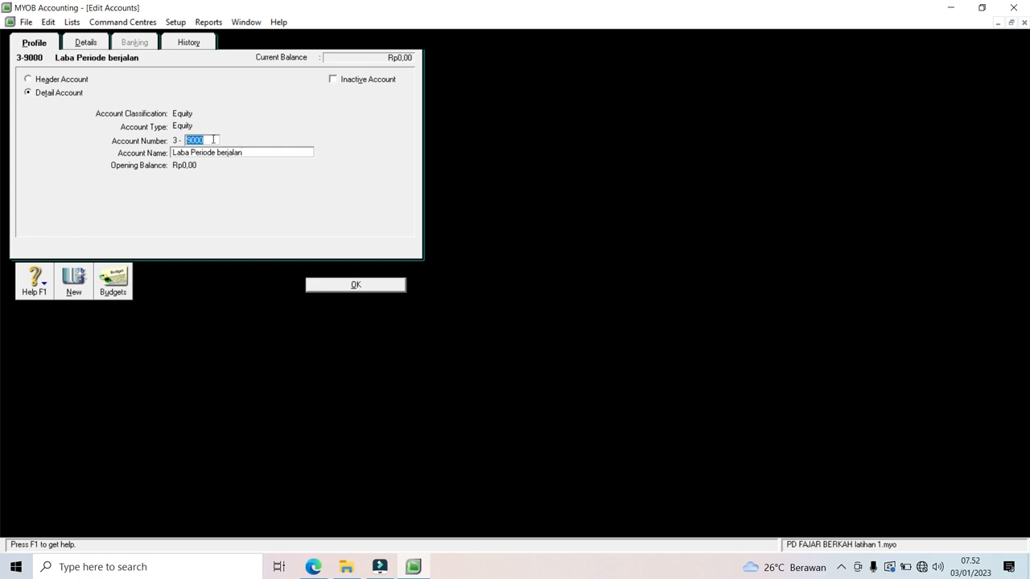
type("0004")
left_click(354, 285)
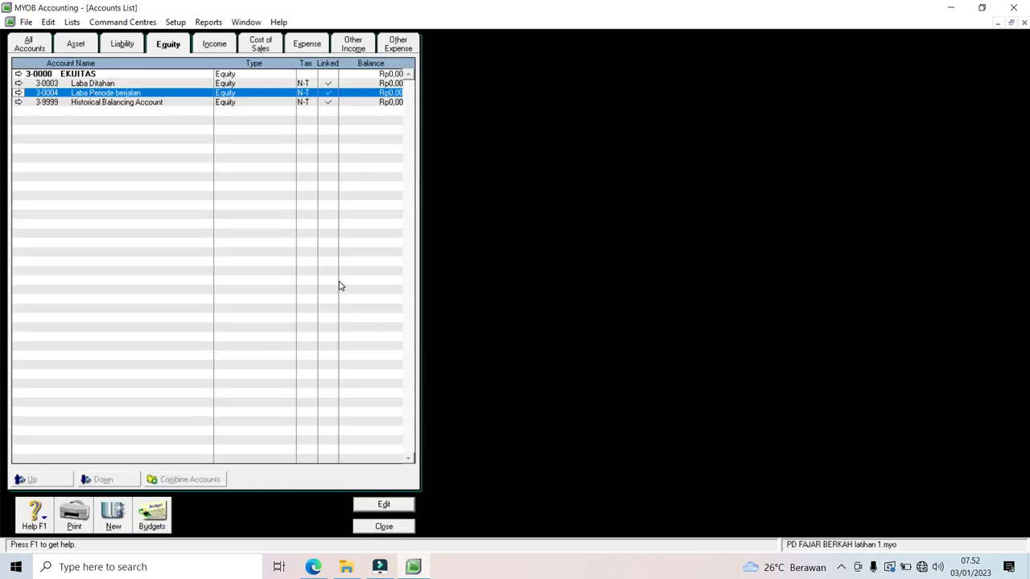
Step: Rename the Historical Balancing Account to Saldo Penyeimbang as 3-0005
left_click(20, 103)
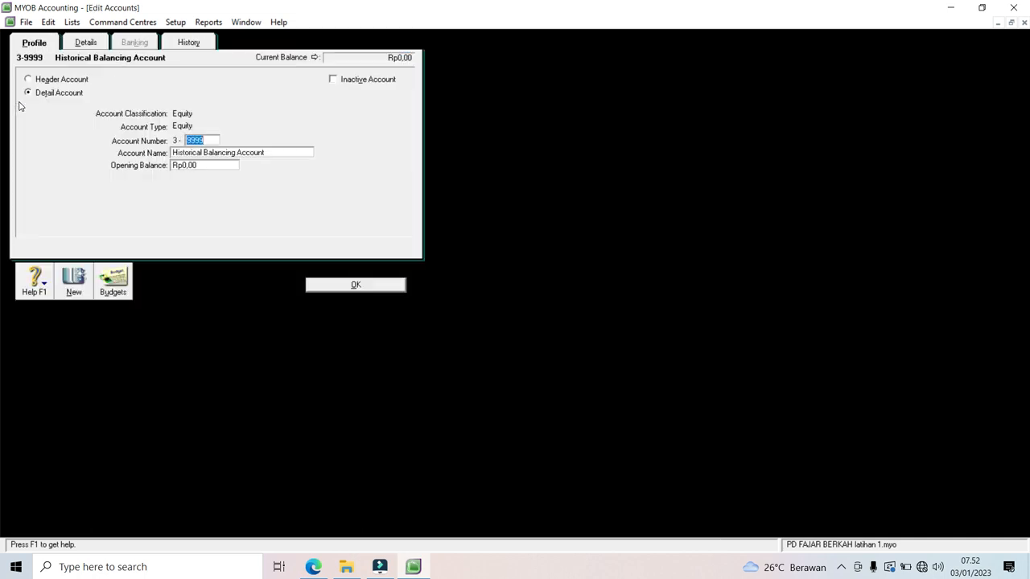
left_click(187, 153)
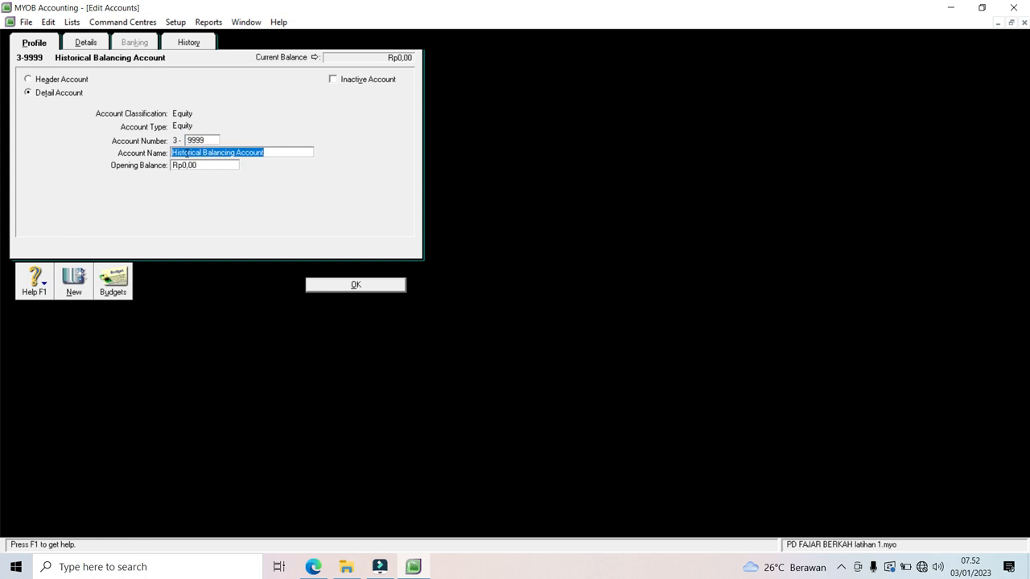
type("Saldo Penyeimbang")
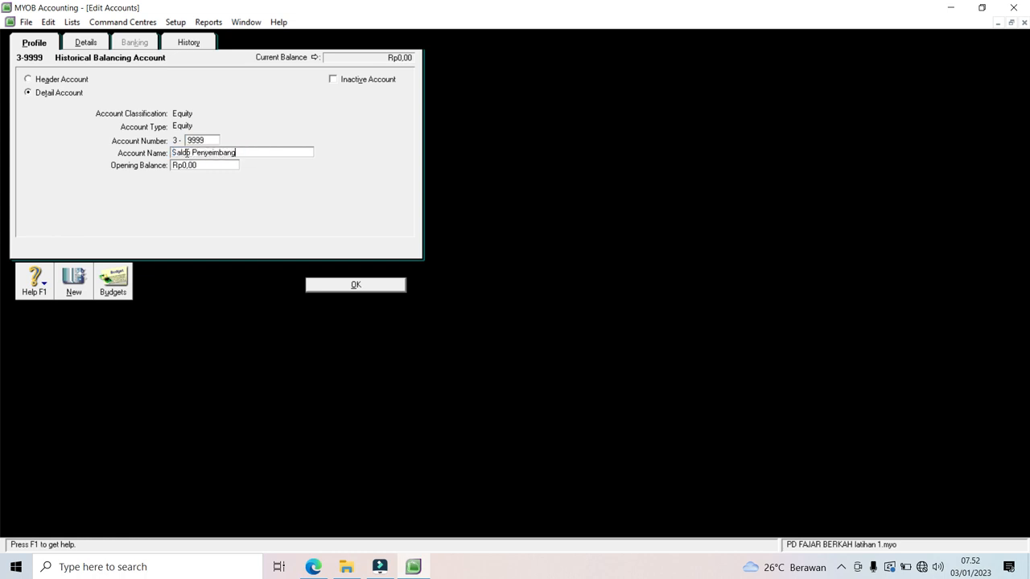
left_click(213, 138)
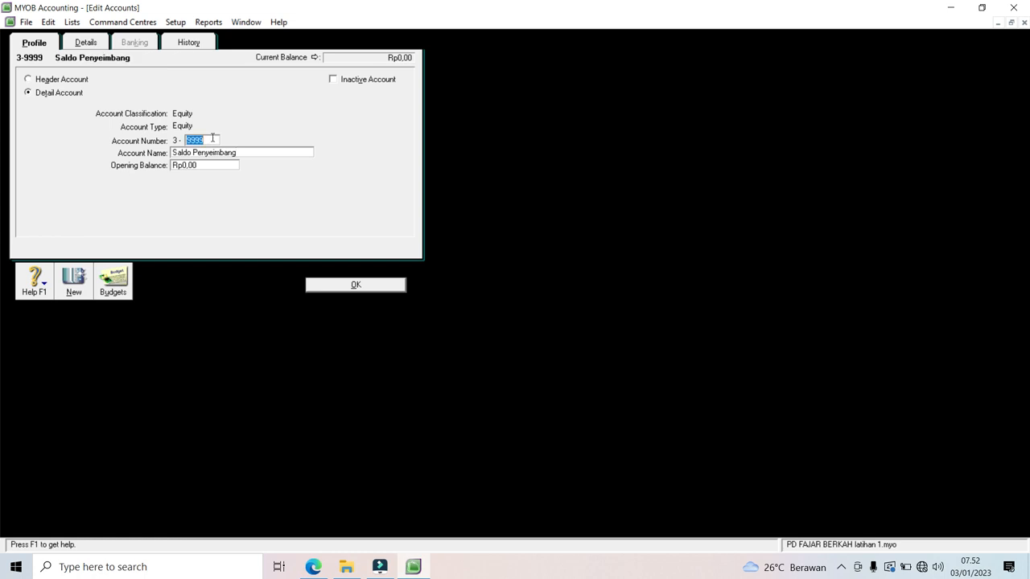
type("0005")
left_click(328, 285)
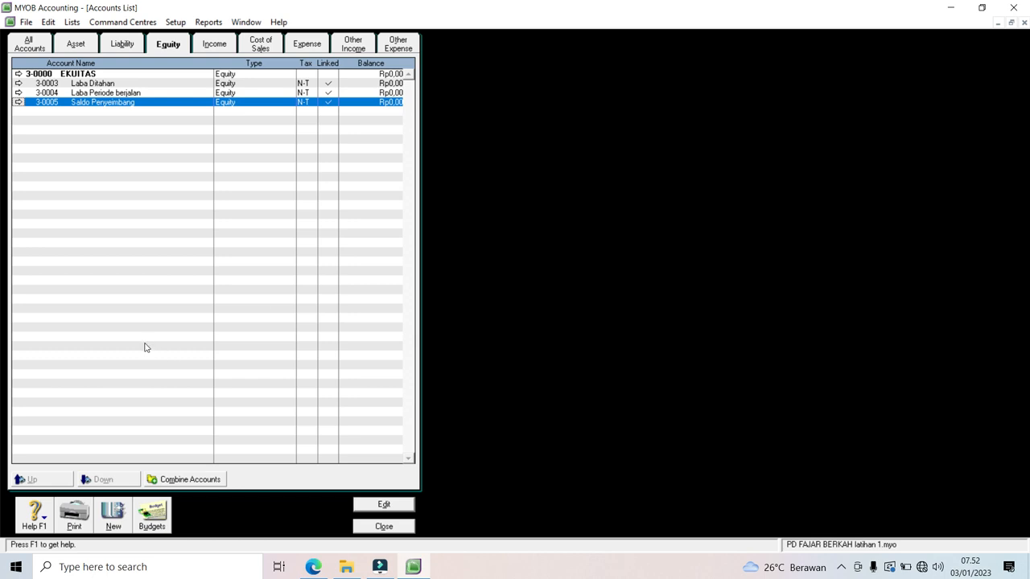
Step: Add equity account 3-0001 named Modal plus the owner's name
left_click(112, 524)
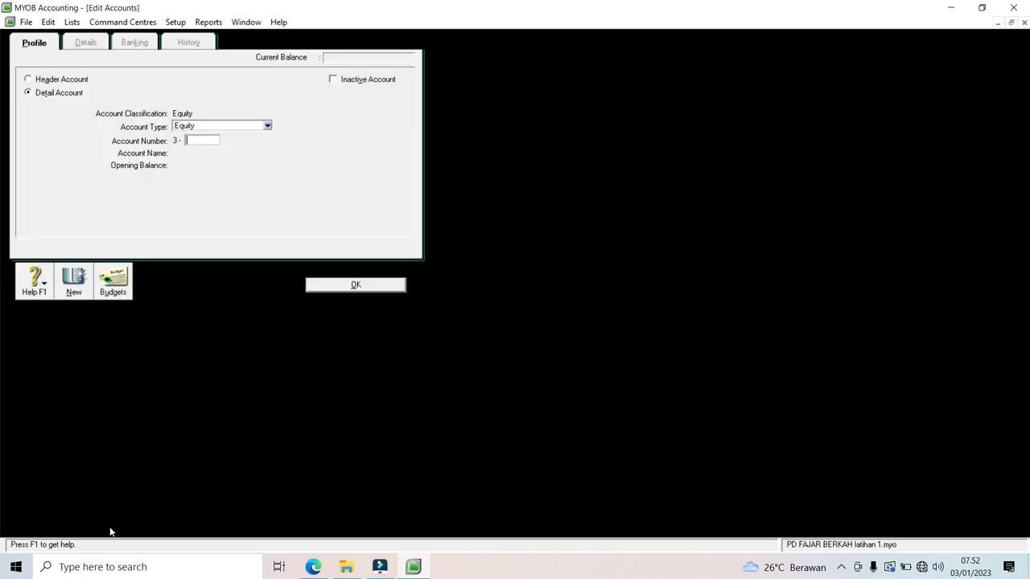
type("001")
key("BackSpace")
type("01")
key("Tab")
type("Modal")
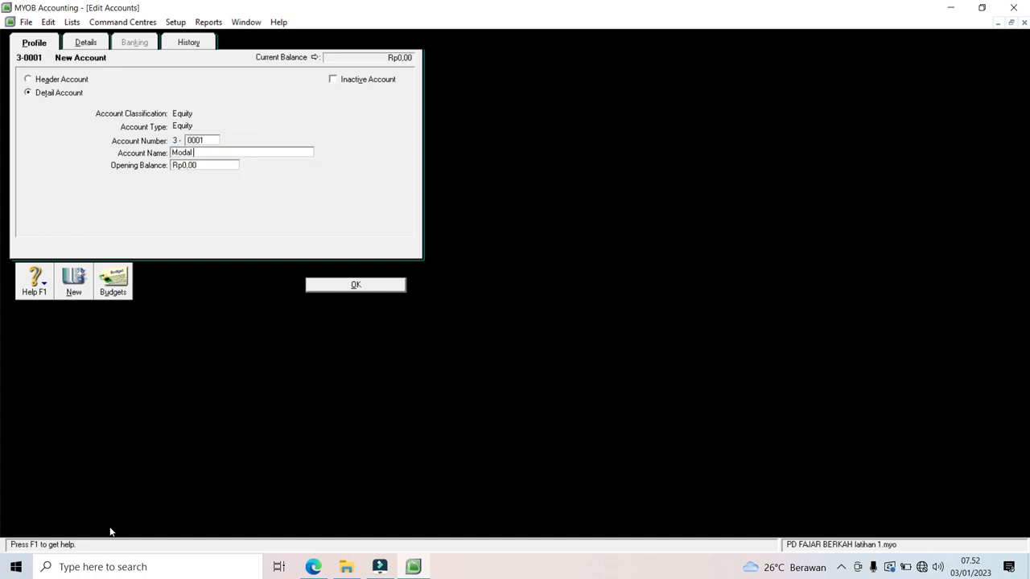
type(" Fajar")
left_click(77, 293)
Step: Add equity account 3-0002 named Prive plus the owner's name
type("0002")
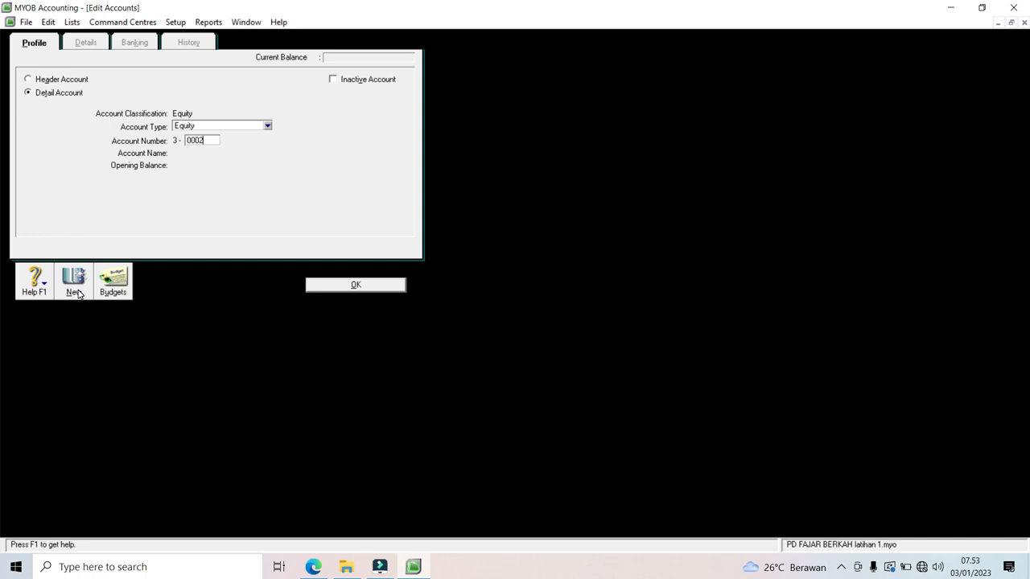
key("Tab")
type("Pri")
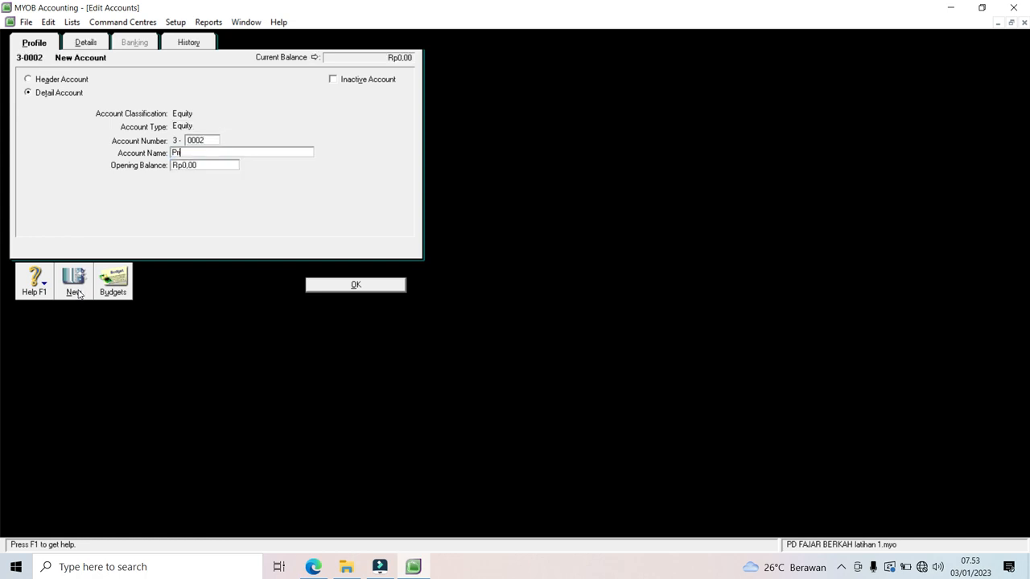
type("ve Fajar")
left_click(359, 288)
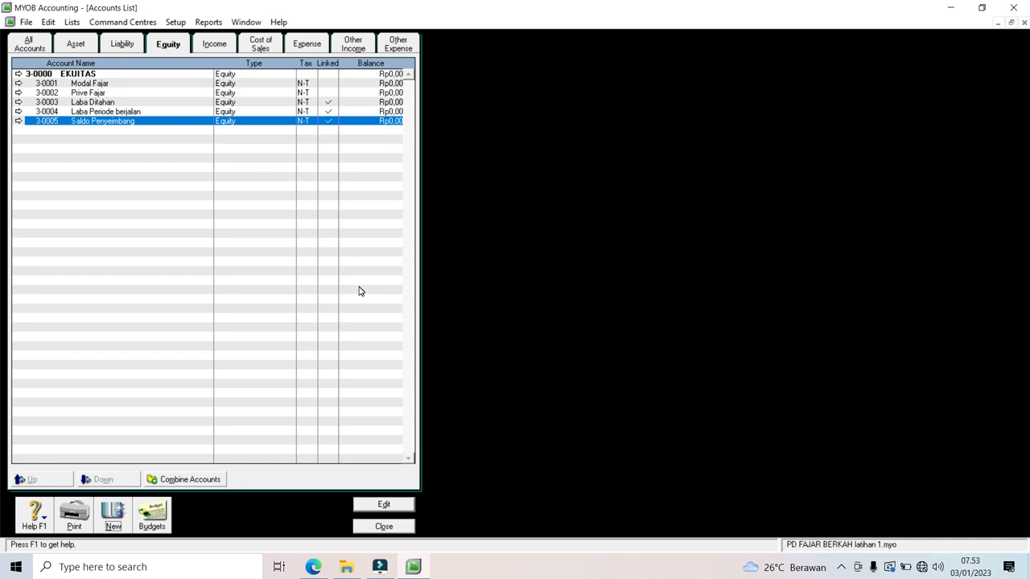
Step: Rename the income header 4-0000 to PENDAPATAN
left_click(214, 46)
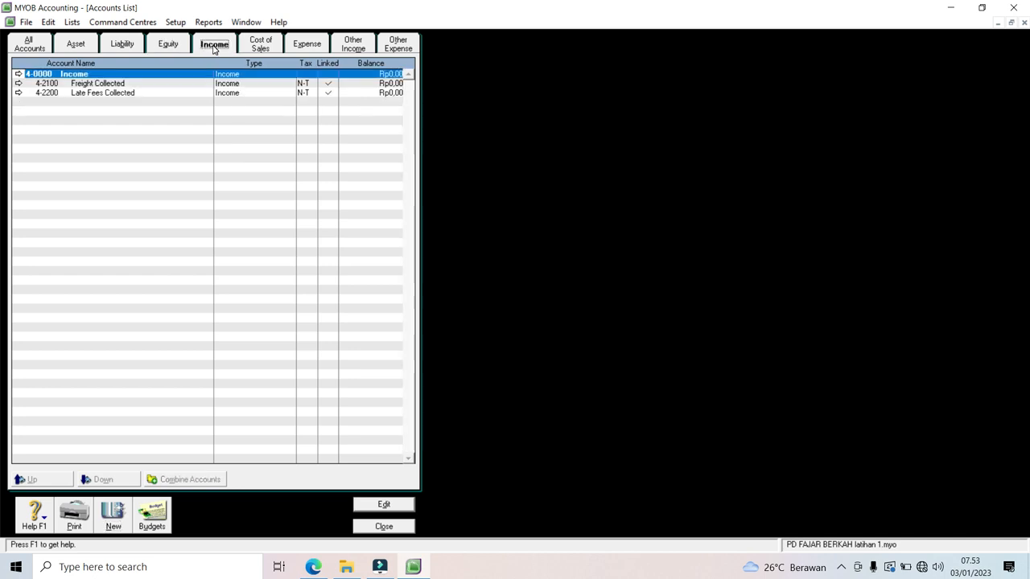
left_click(17, 74)
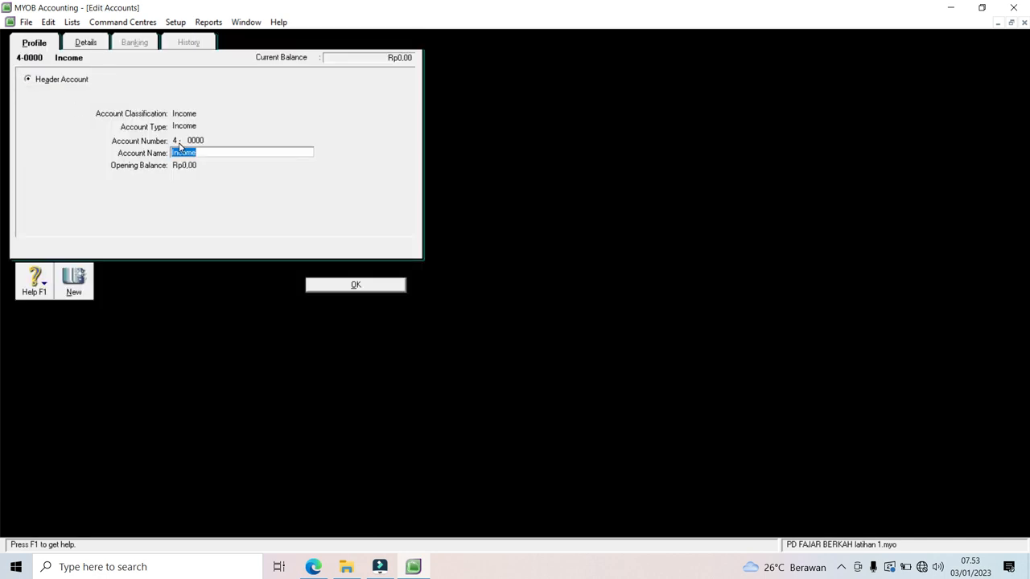
type("PENDAPATAN")
left_click(334, 288)
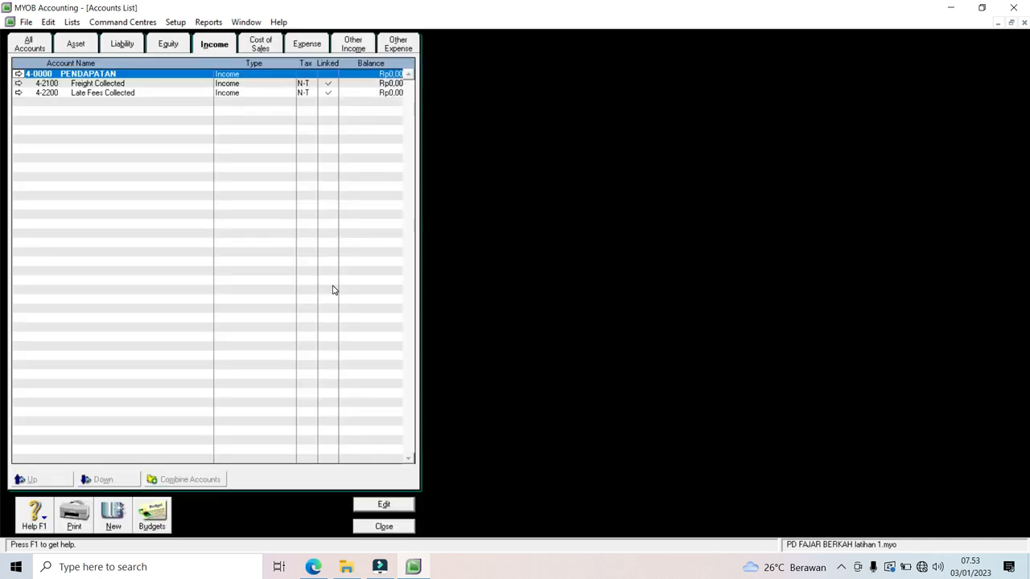
Step: Renumber Freight Collected to 4-9999 and Late Fees Collected to 4-9998
left_click(18, 84)
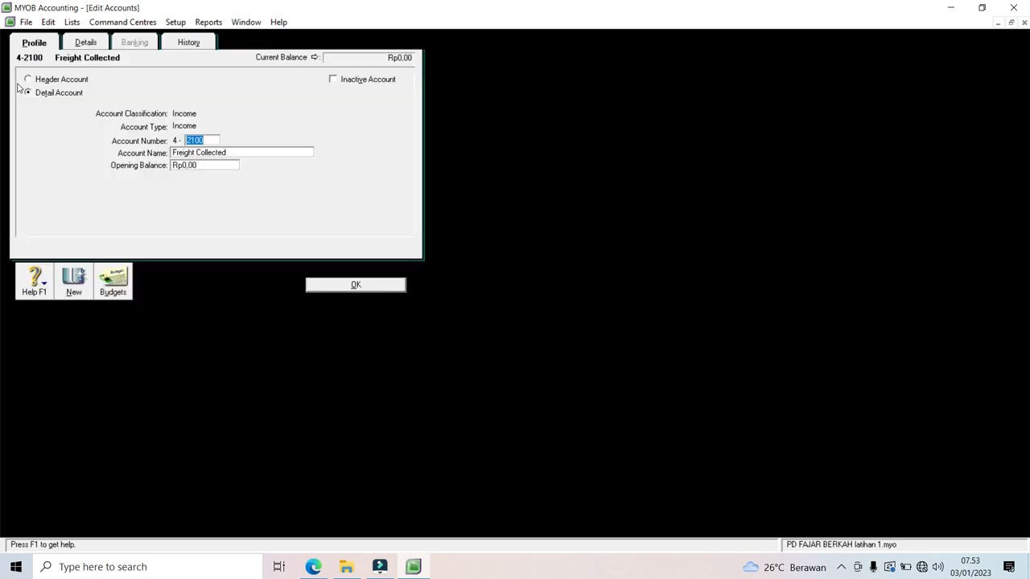
type("9999")
left_click(313, 282)
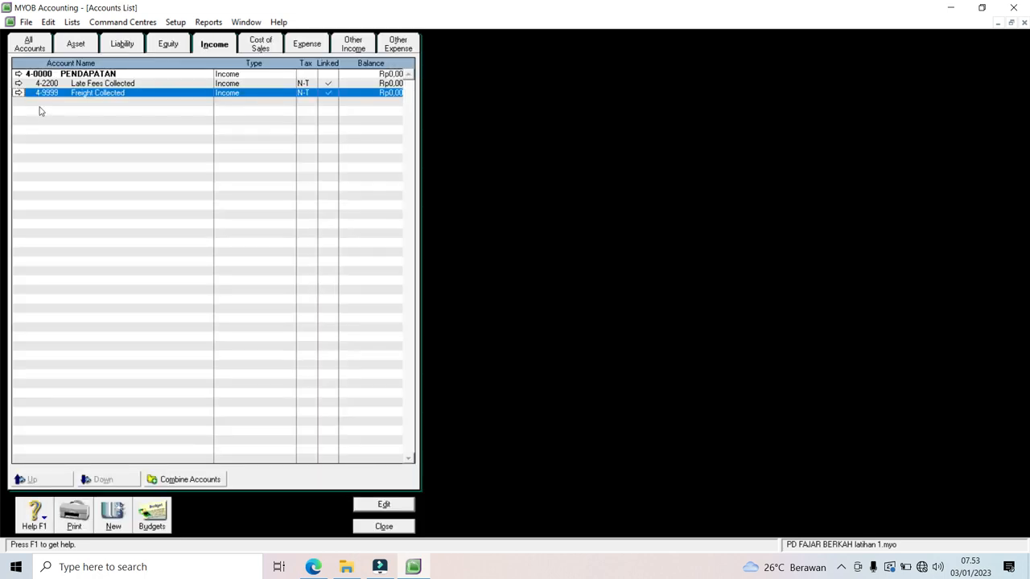
left_click(18, 83)
type("9998")
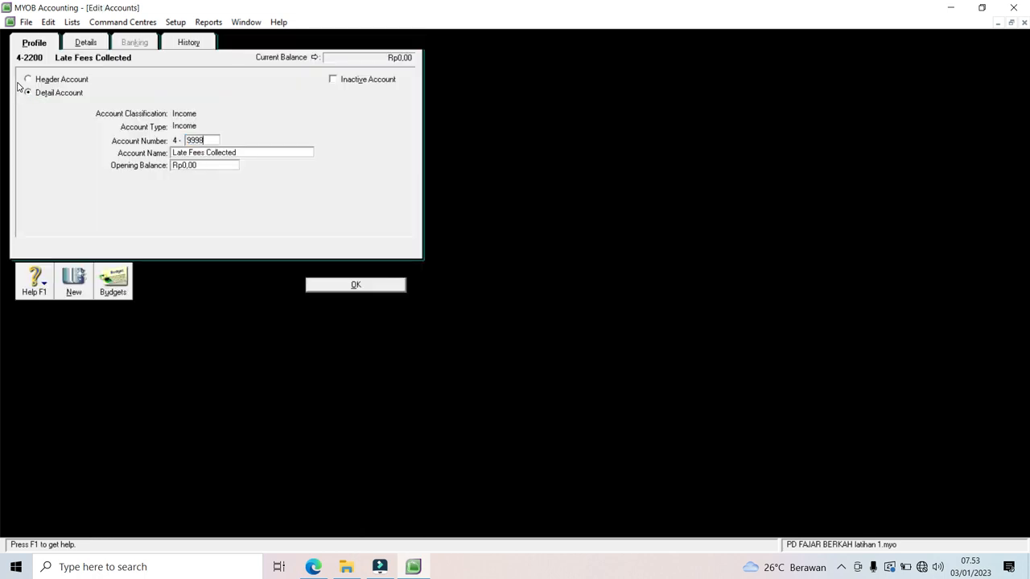
left_click(340, 287)
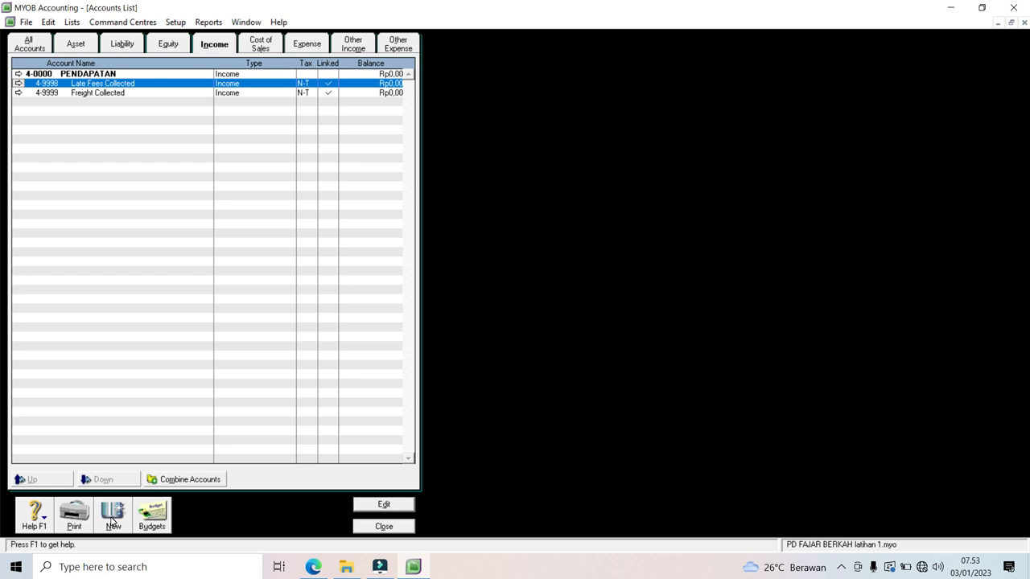
Step: Add income accounts 4-0001 Penjualan and 4-0002 Retur Penjualan
left_click(112, 521)
type("0001")
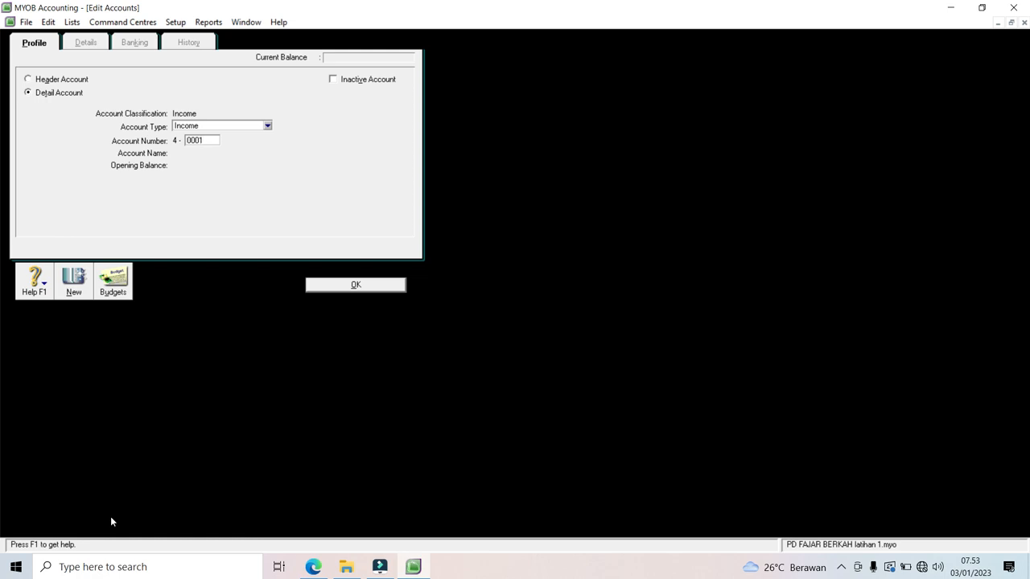
key("Tab")
type("pENJUALAN")
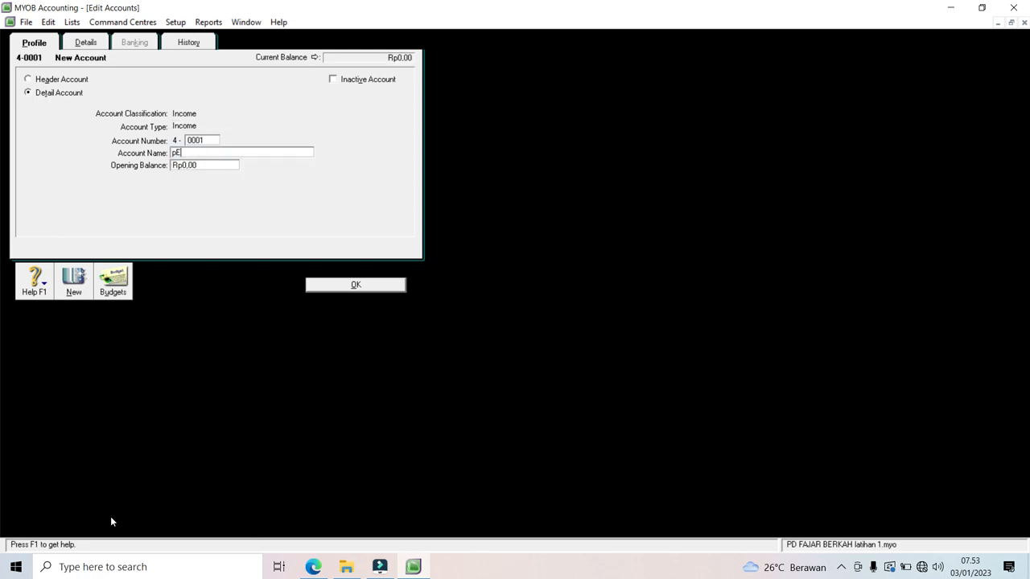
key("BackSpace")
key("BackSpace")
key("BackSpace")
key("BackSpace")
key("BackSpace")
key("BackSpace")
key("BackSpace")
key("BackSpace")
key("BackSpace")
type("Penjualan")
left_click(72, 294)
type("0002")
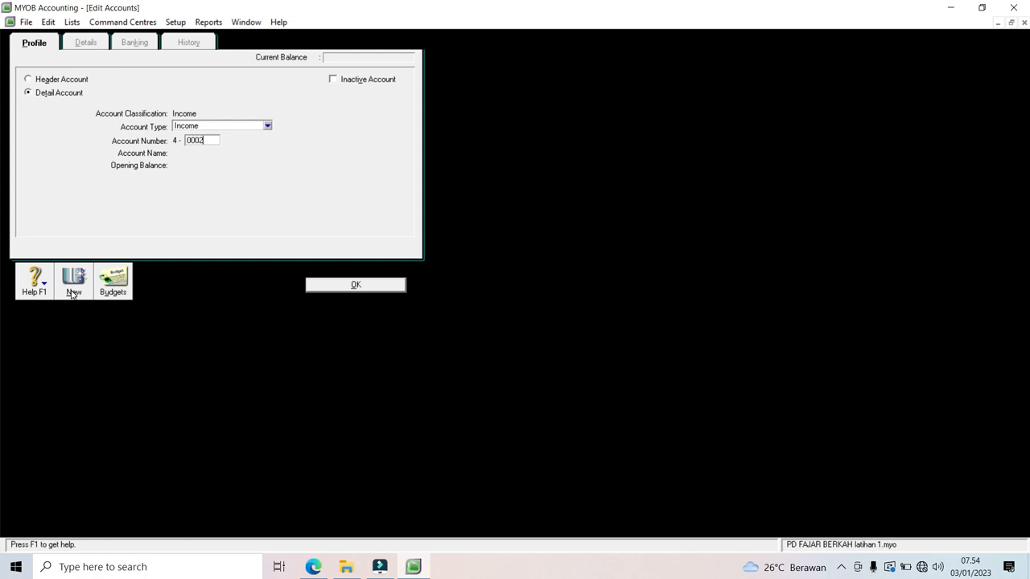
key("Tab")
type("Retur")
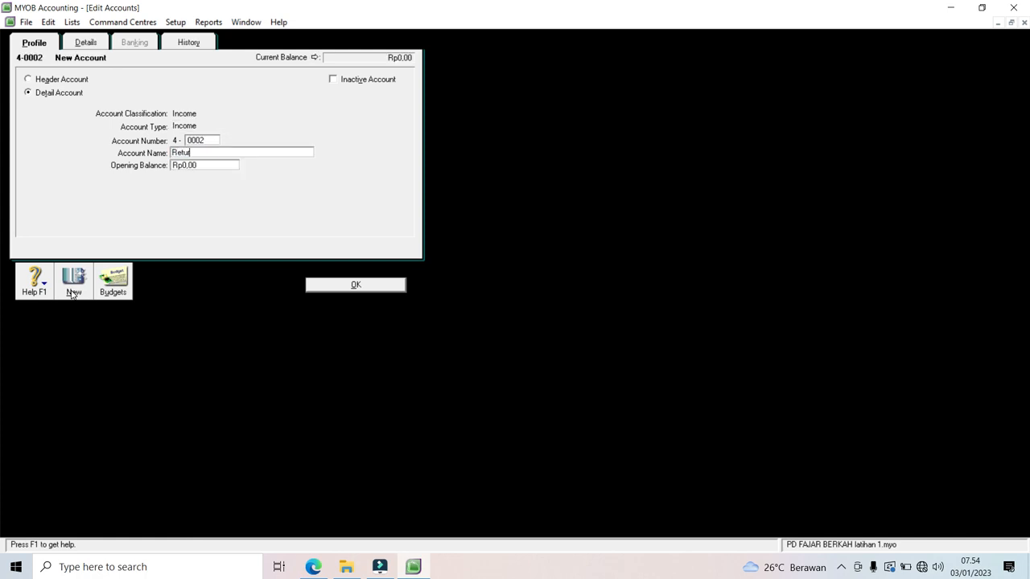
type(" Penjualan")
left_click(335, 285)
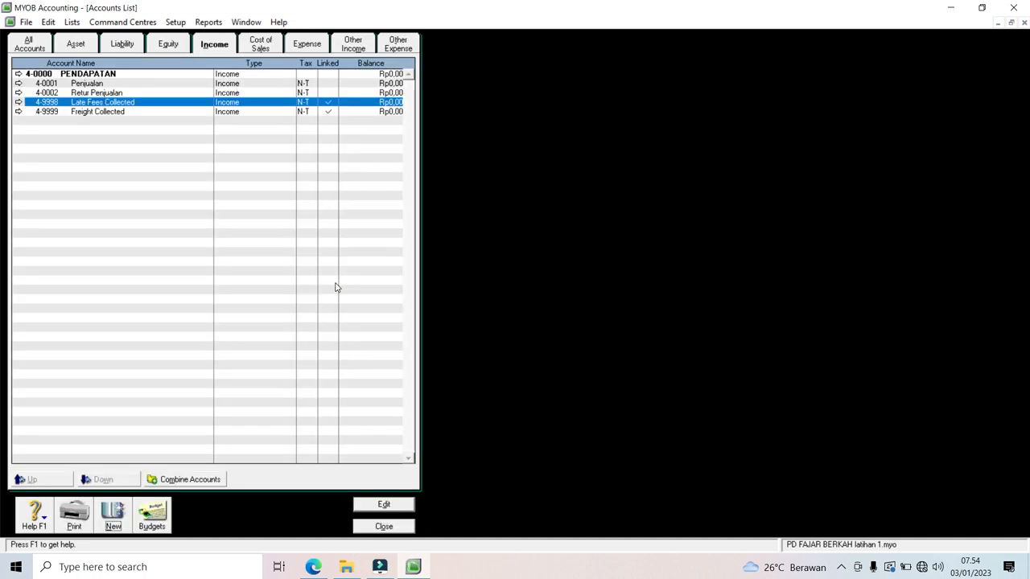
left_click(260, 46)
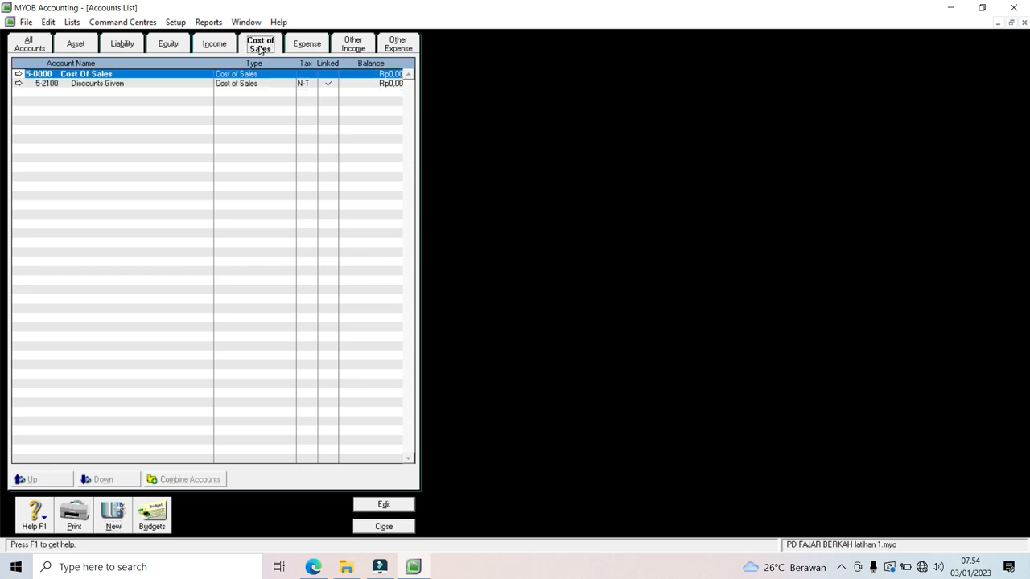
Step: Rename the Cost of Sales header to HARGA POKOK PENJUALAN and renumber Discounts Given to 5-9999
left_click(17, 74)
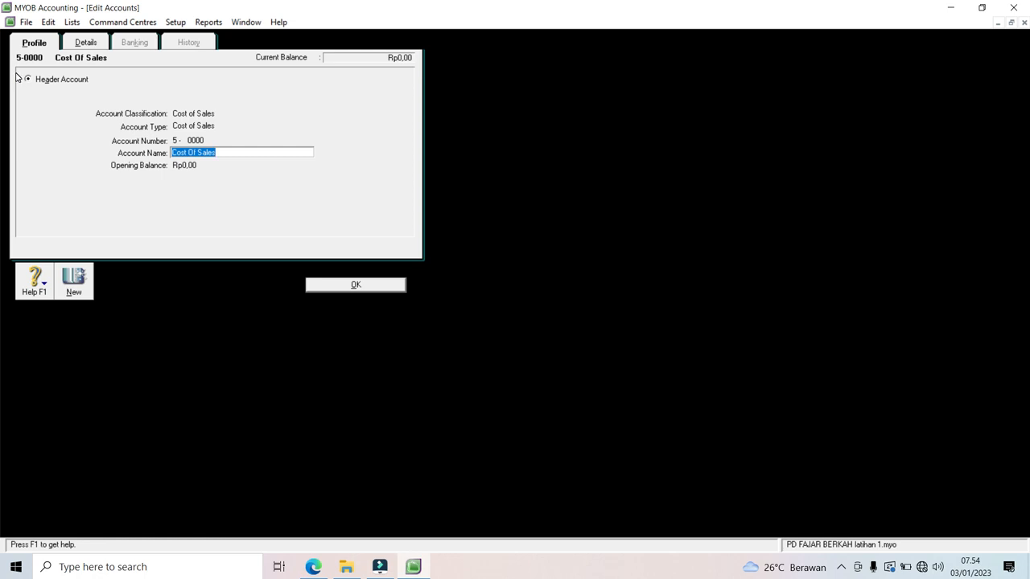
type("HARGA POKOK PENJUALAN")
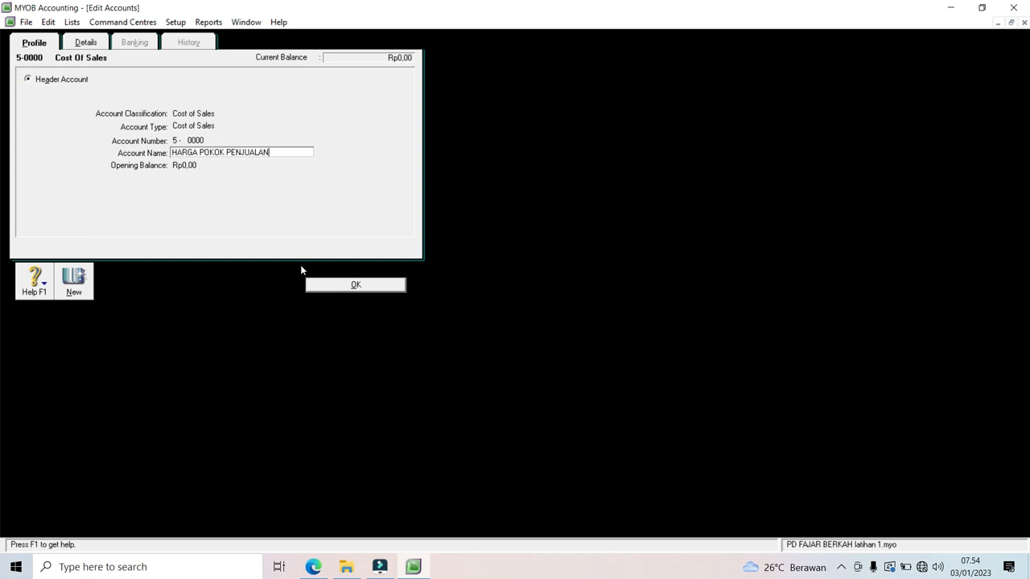
left_click(328, 289)
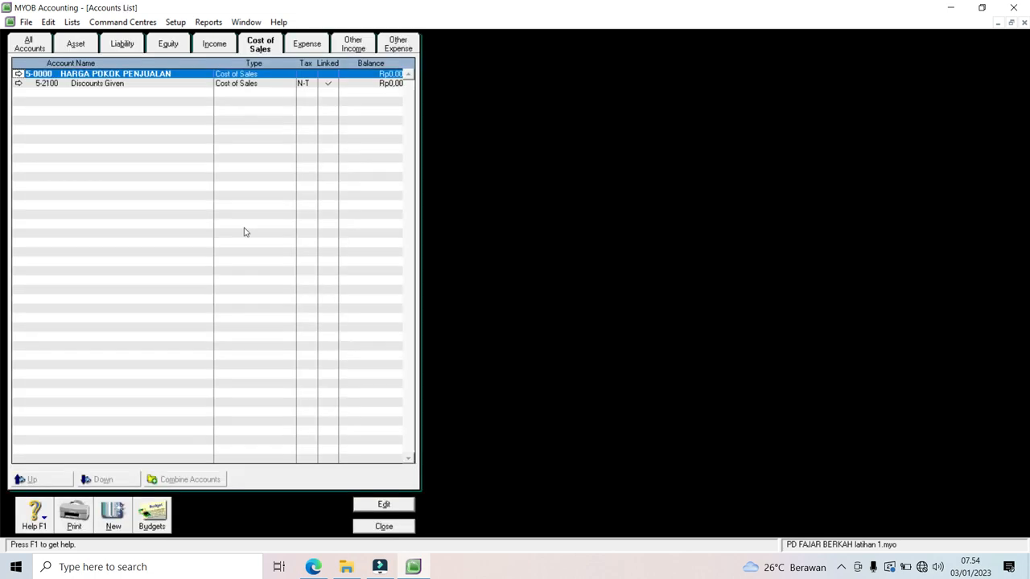
left_click(18, 84)
type("9999")
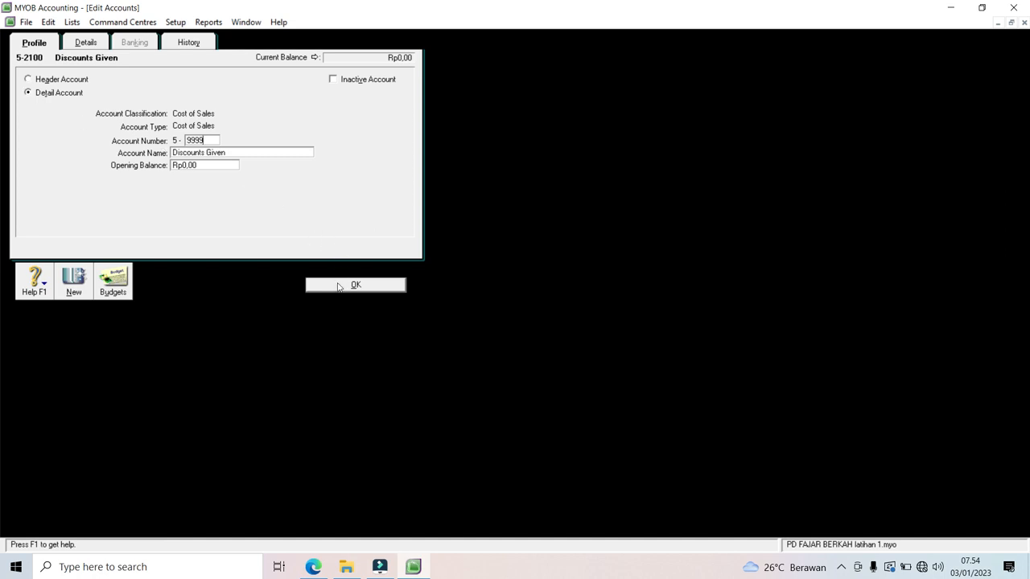
left_click(339, 286)
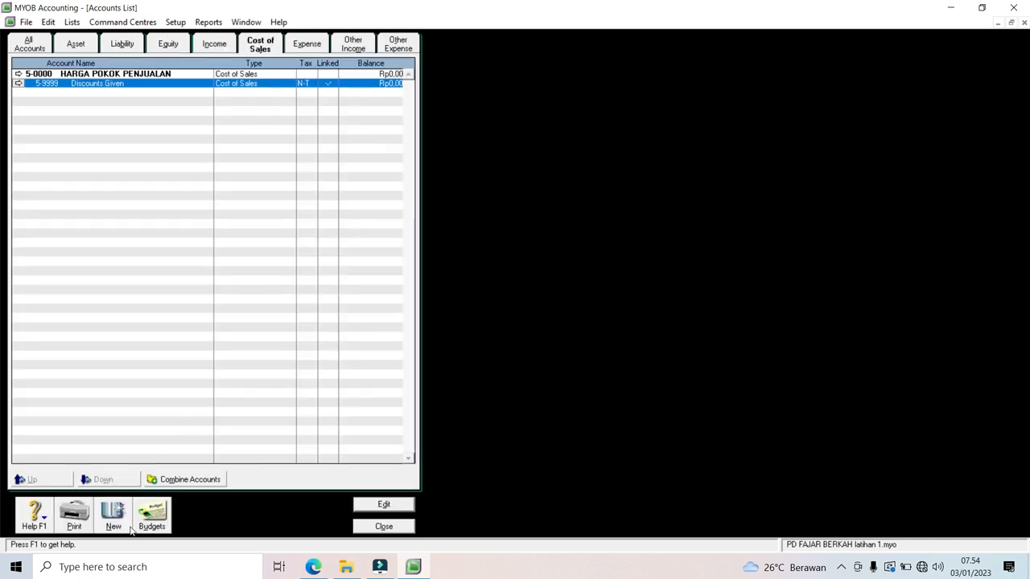
Step: Add cost of sales accounts 5-0001 Harga Pokok Penjualan and 5-0002 Beban Angkut pembelian
left_click(113, 519)
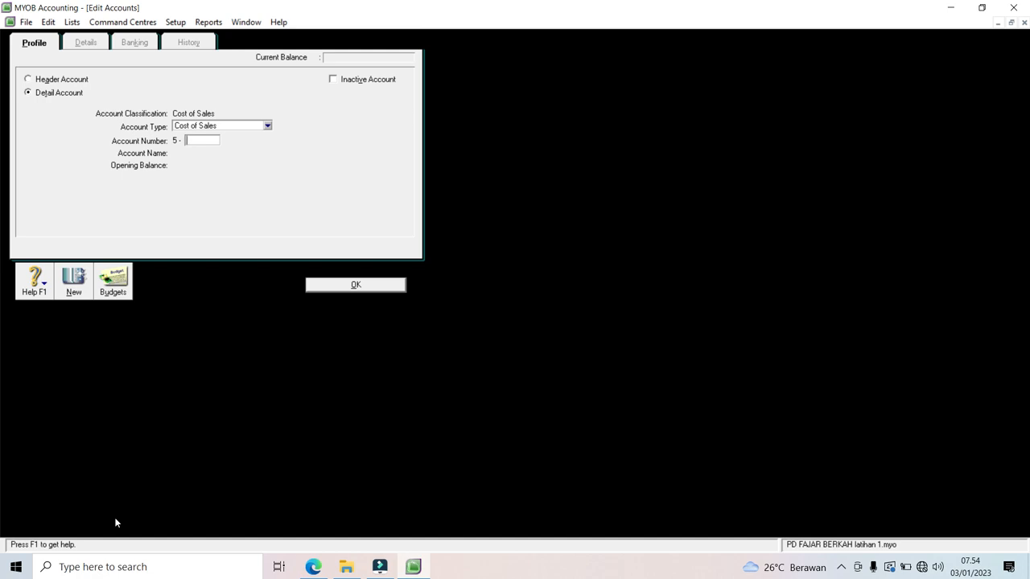
type("0001")
key("Tab")
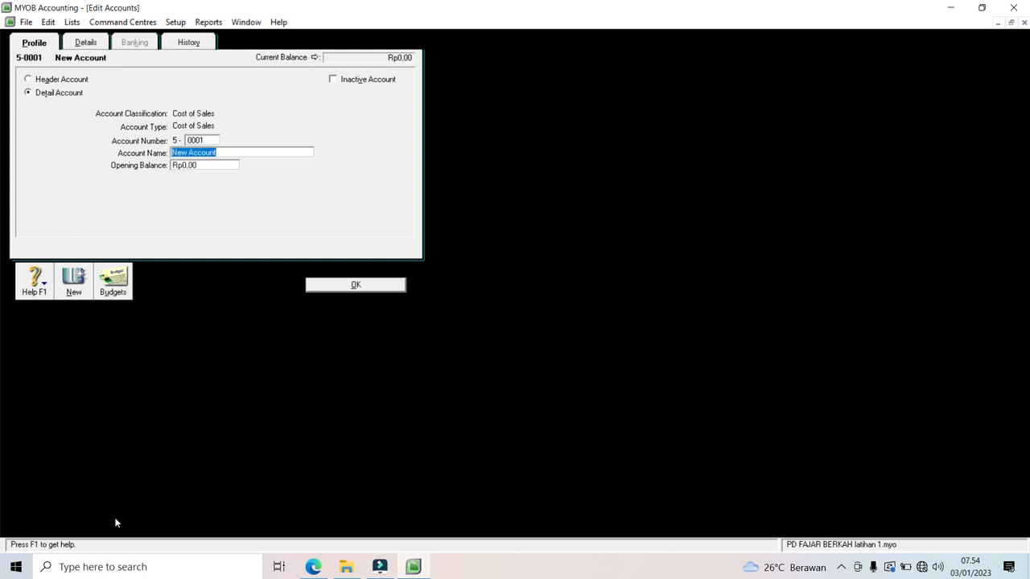
type("Harga Pokok Penju")
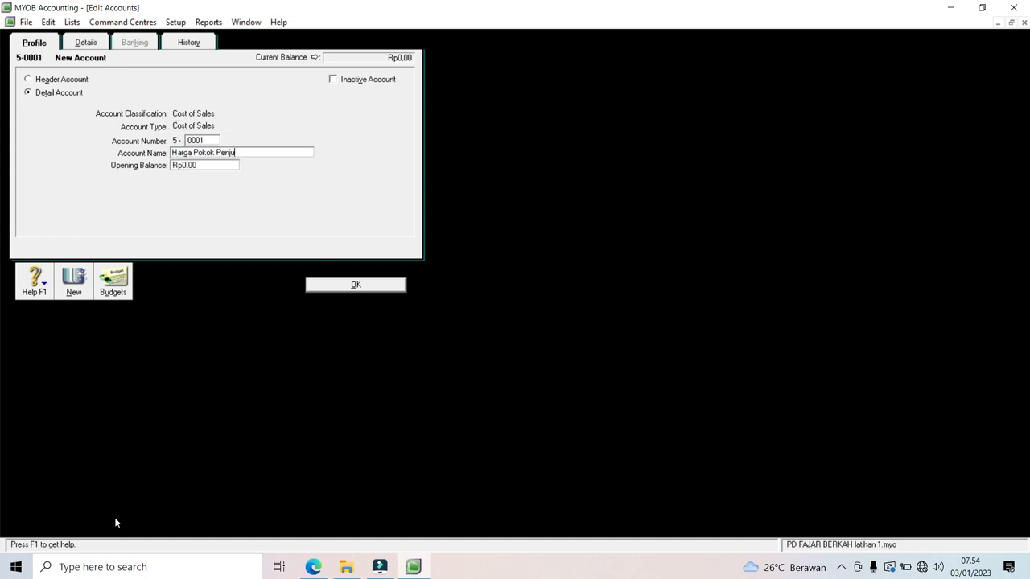
type("lan")
key("BackSpace")
type("alan")
left_click(76, 299)
type("0002")
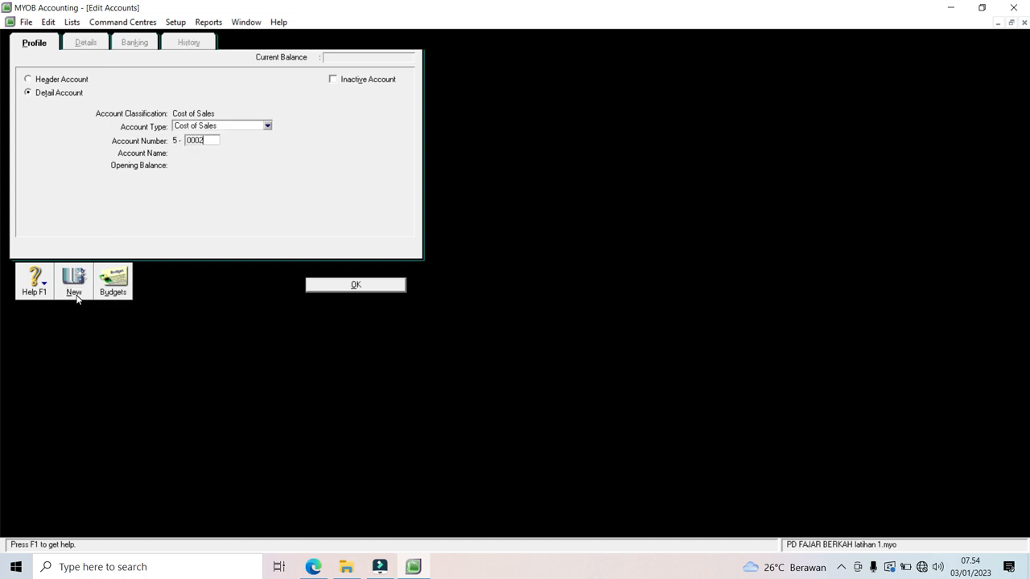
key("Tab")
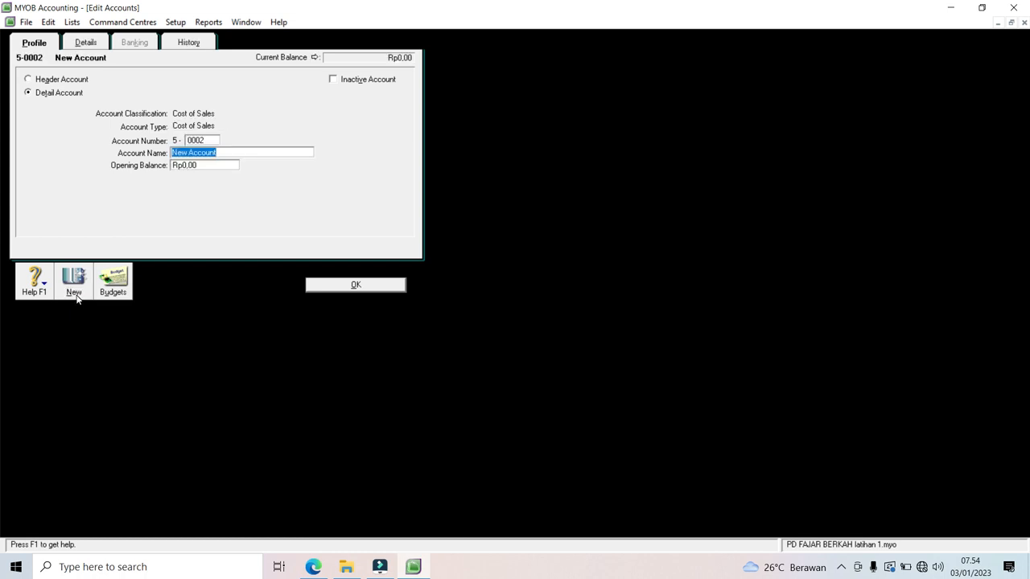
type("Beban Angkut pembelian")
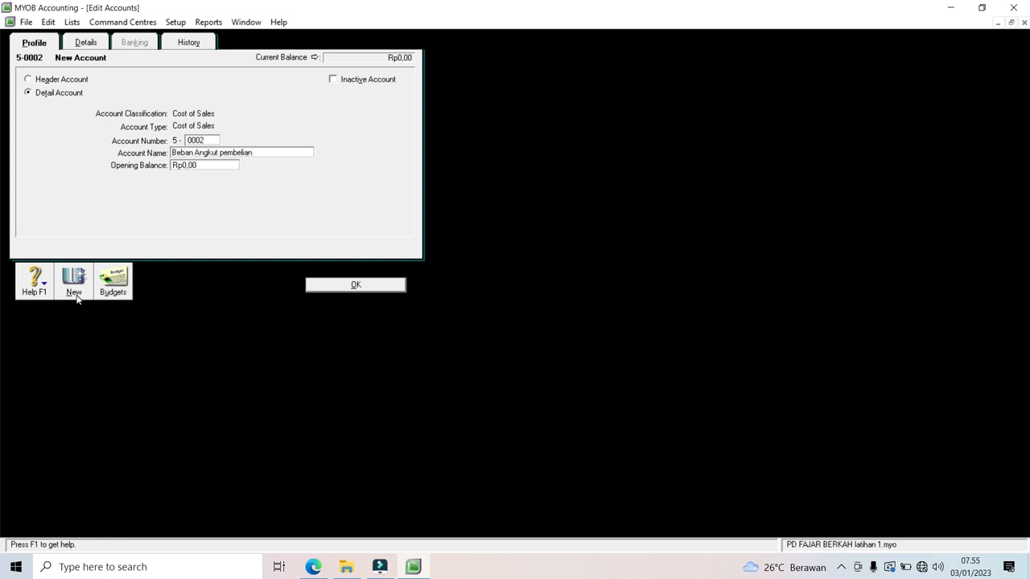
left_click(324, 287)
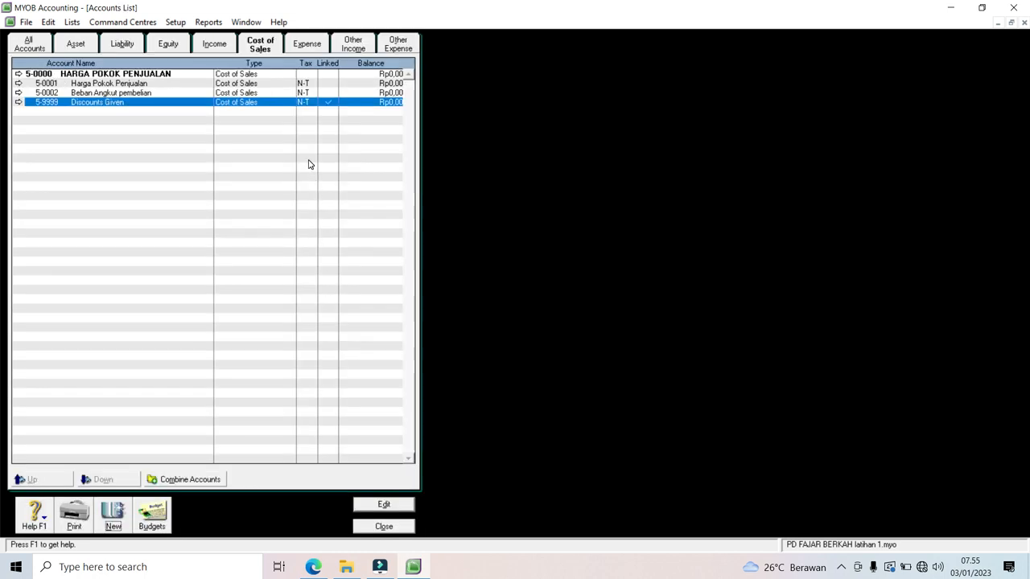
Step: Rename the Expenses header account to BEBAN BEBAN
left_click(309, 48)
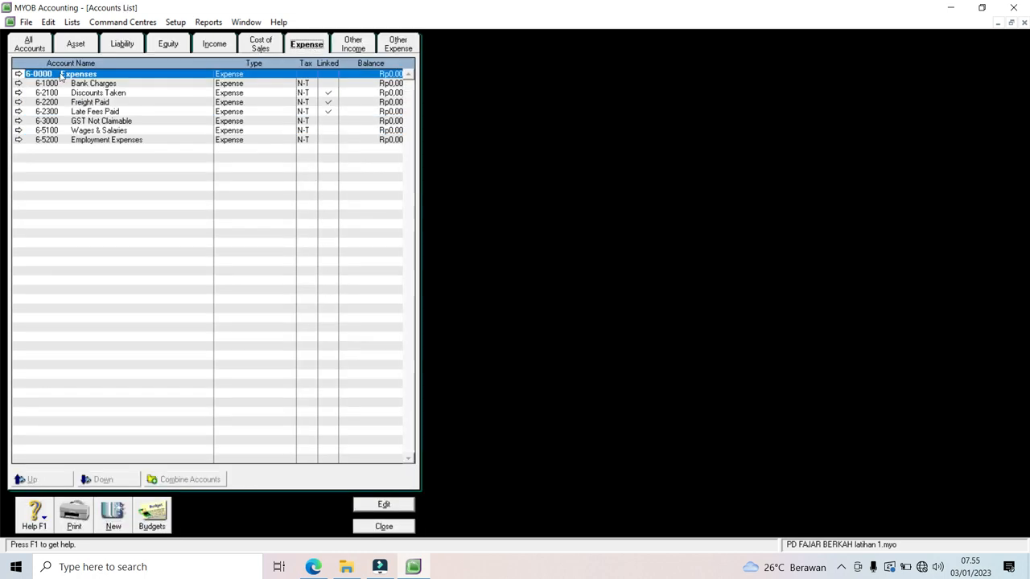
left_click(18, 74)
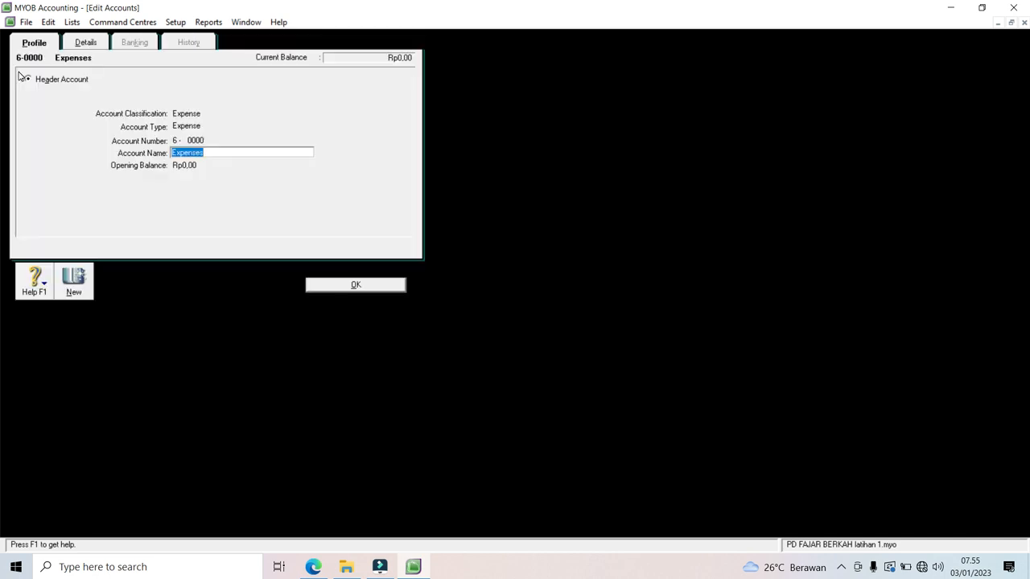
type("BEN")
key("BackSpace")
type("BAN BEBAN")
left_click(342, 286)
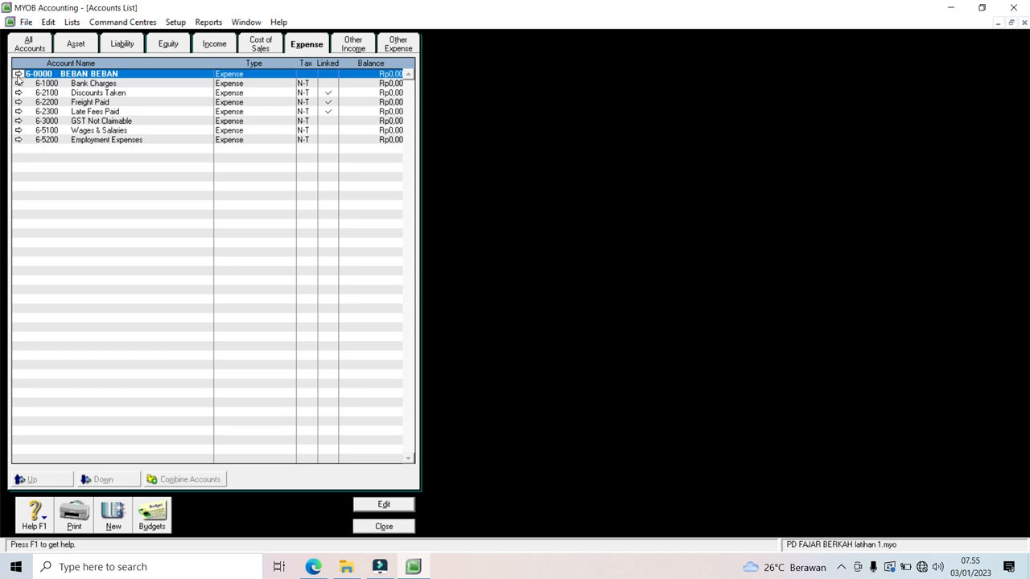
Step: Delete the Bank Charges, Wages & Salaries and Employment Expenses accounts
left_click(19, 84)
left_click(46, 22)
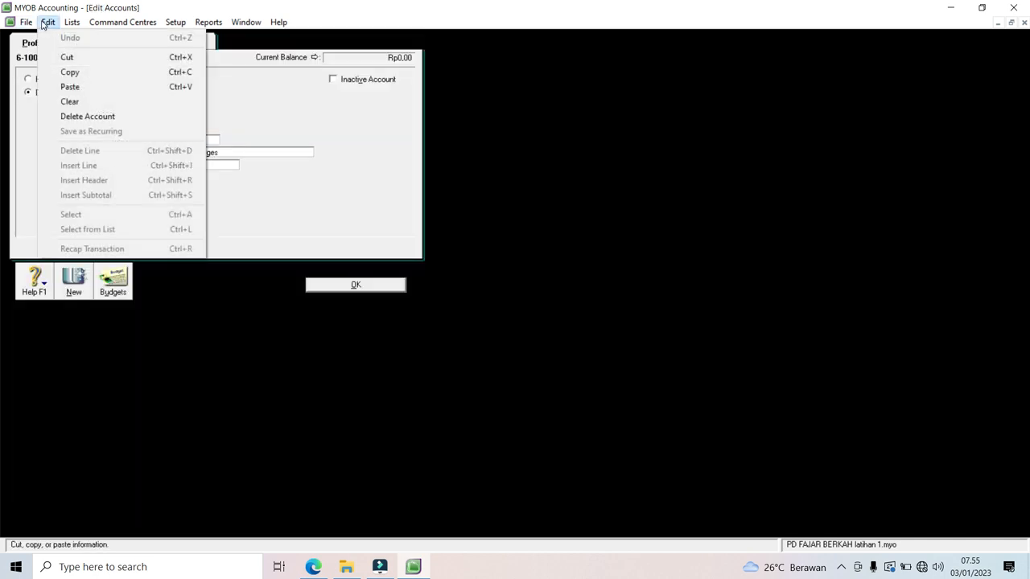
left_click(73, 117)
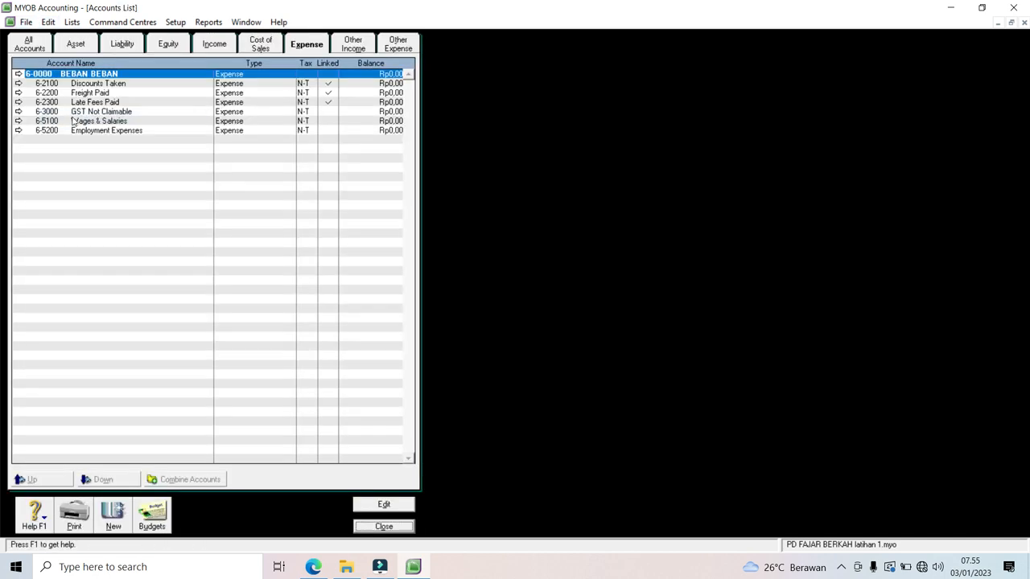
left_click(19, 120)
left_click(47, 23)
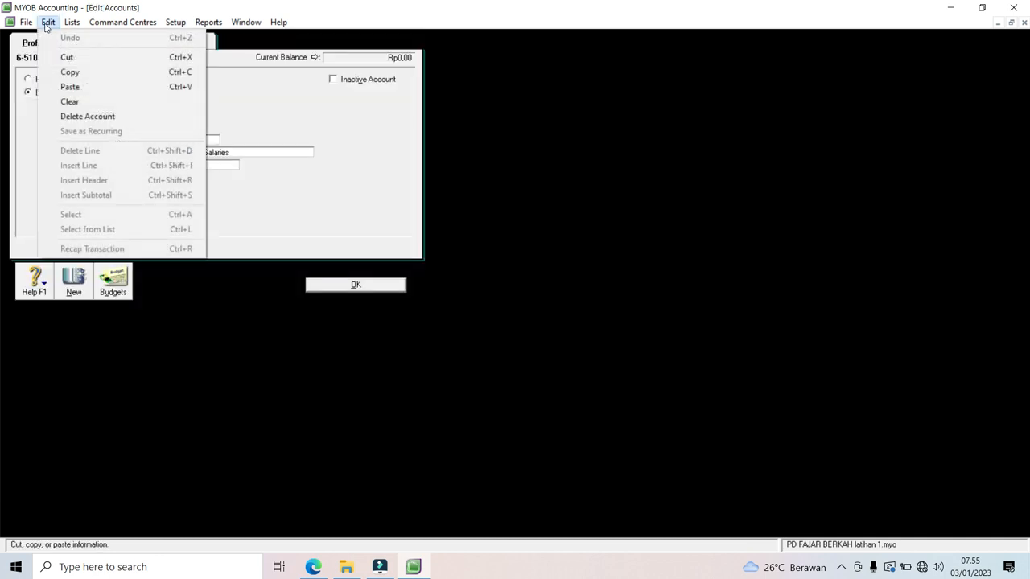
left_click(73, 116)
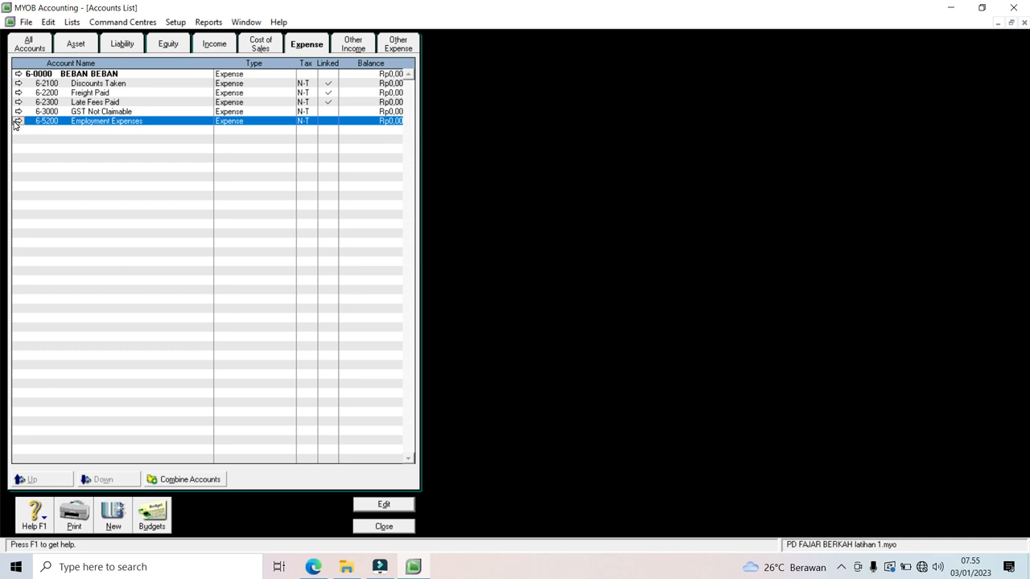
left_click(19, 121)
left_click(47, 22)
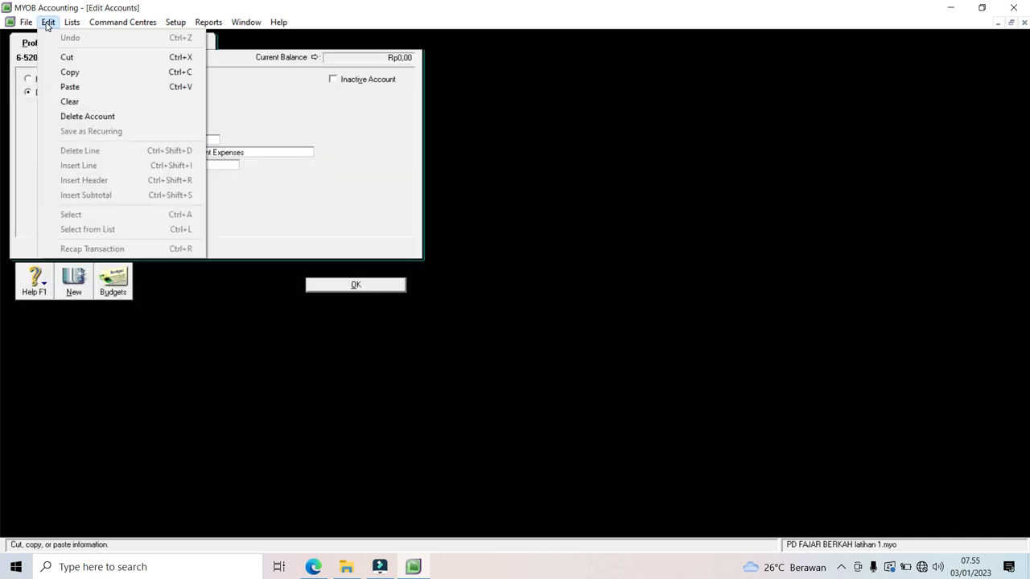
left_click(74, 117)
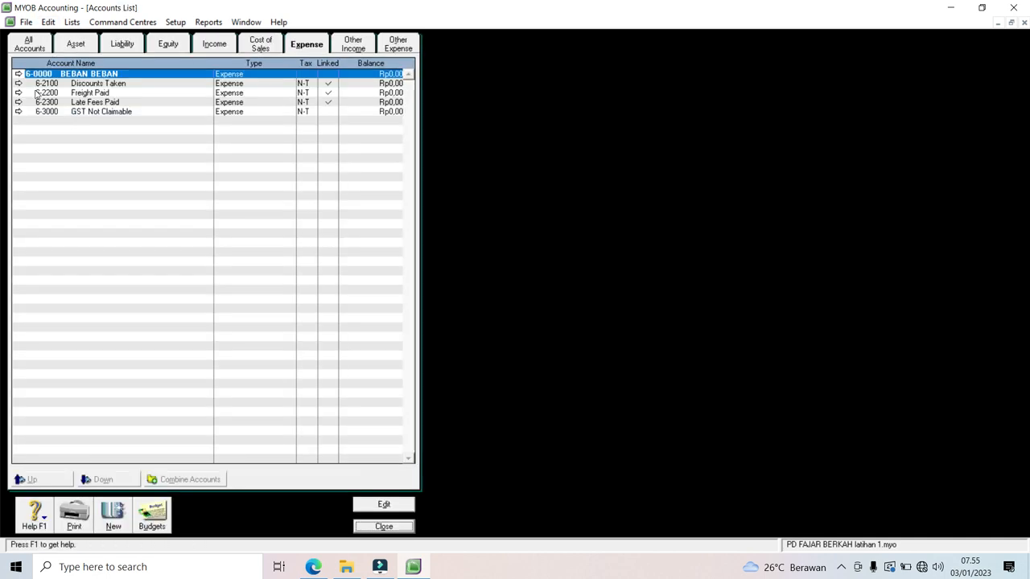
Step: Renumber Discounts Taken 6-9999, GST Not Claimable 6-9998, Late Fees Paid 6-9997, Freight Paid 6-9996
left_click(19, 84)
type("9999")
left_click(355, 285)
left_click(19, 102)
type("9998")
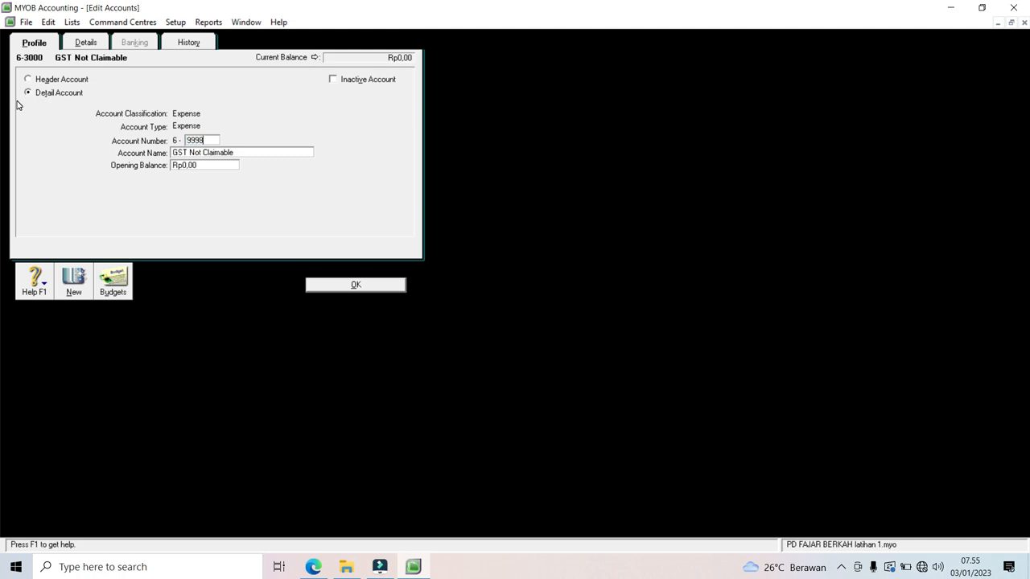
left_click(356, 285)
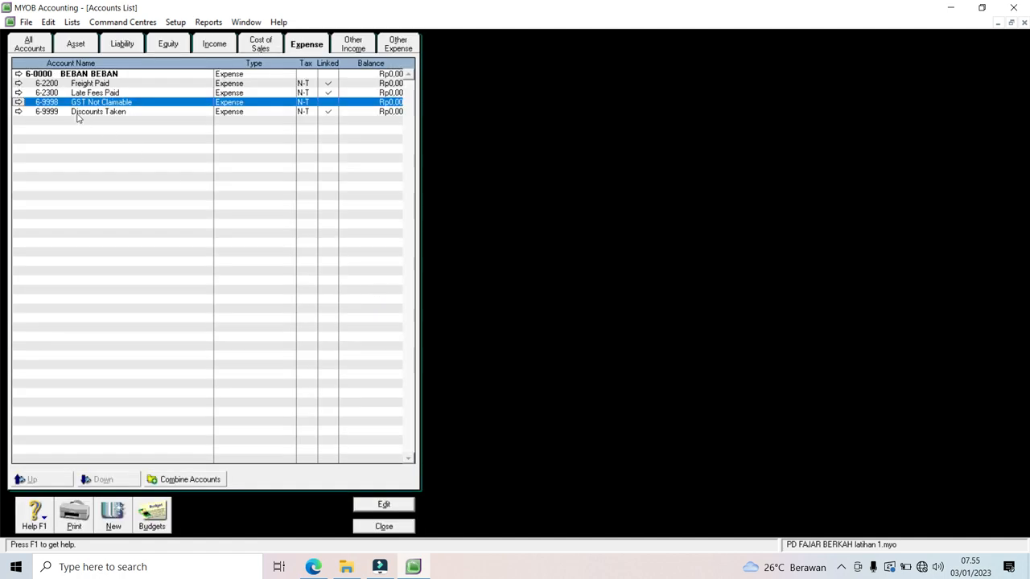
left_click(17, 93)
type("9997")
left_click(354, 285)
left_click(18, 84)
type("9996")
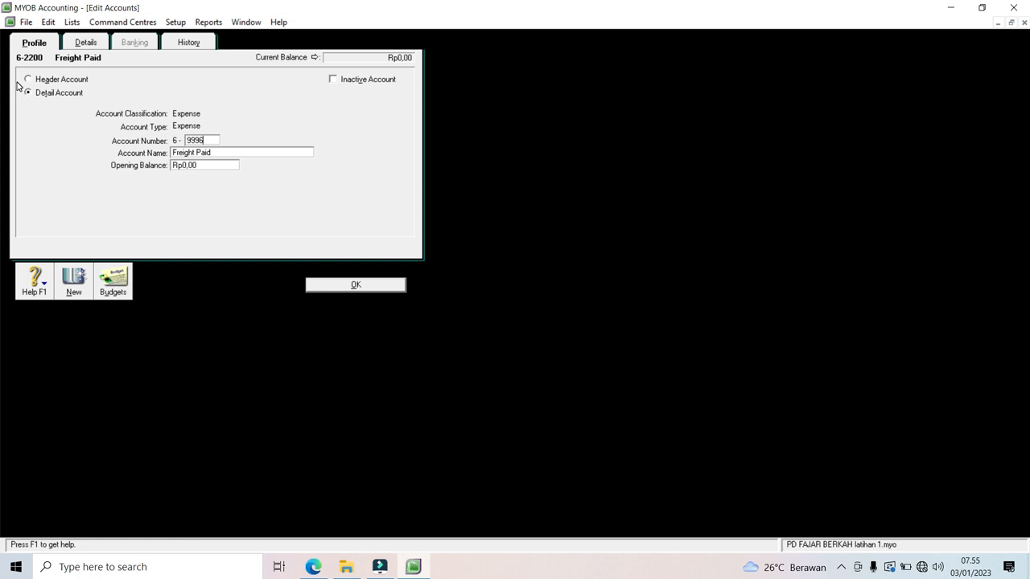
left_click(328, 285)
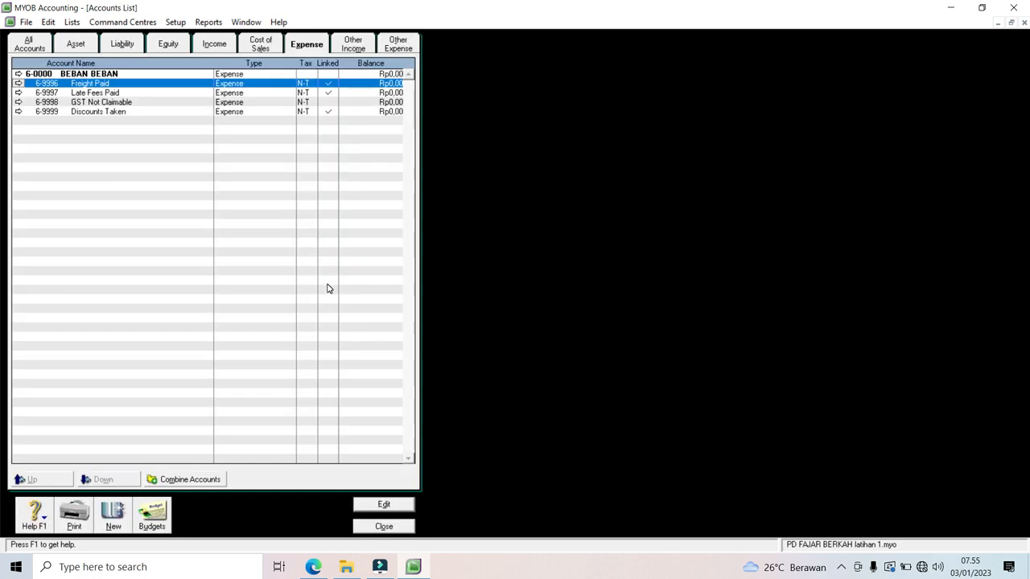
left_click(119, 514)
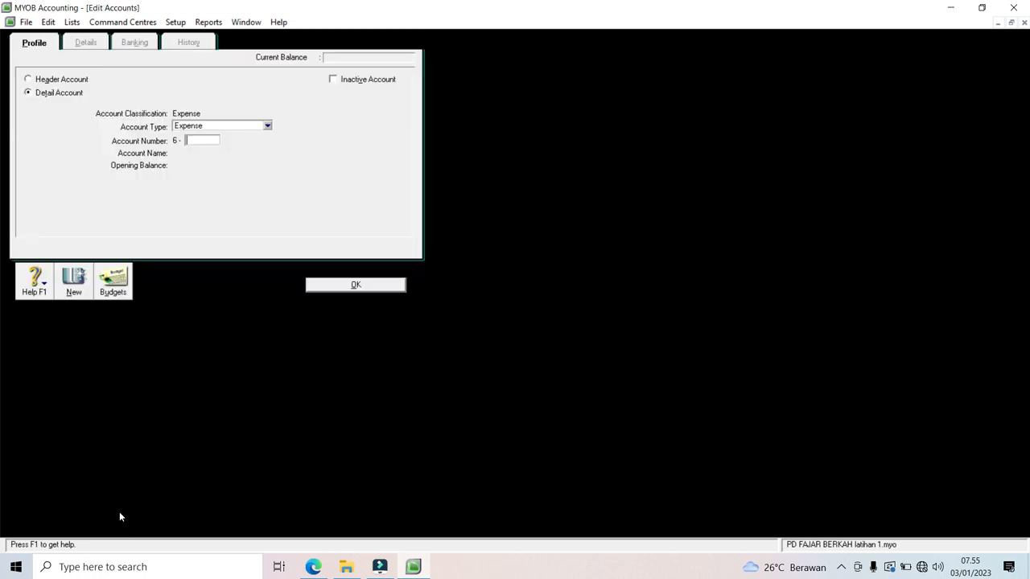
Step: Add expense accounts 6-0001 Beban Iklan and 6-0002 Beban Telp, Listrik dan Air
type("0001")
key("Tab")
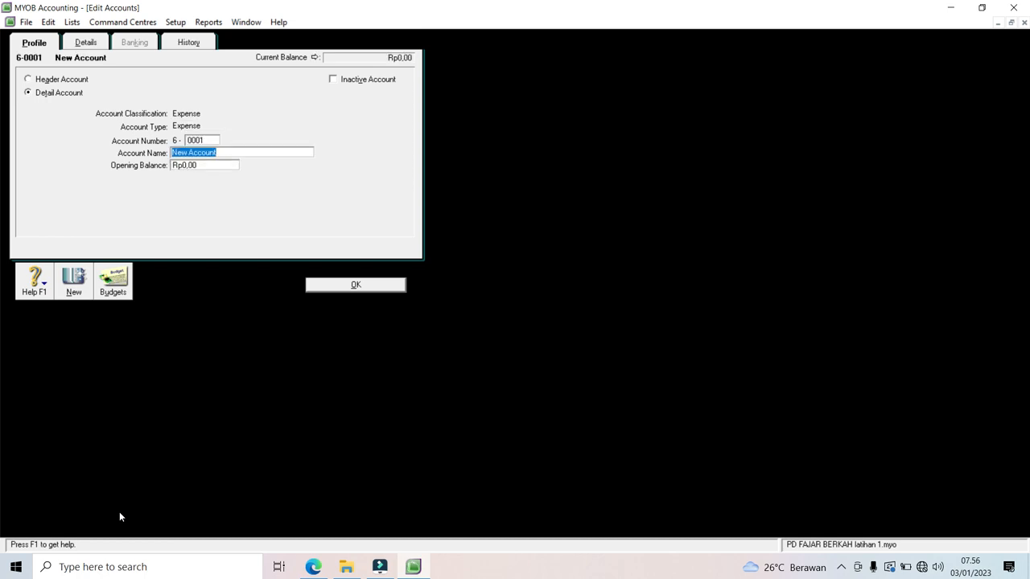
type("bEBAN")
key("BackSpace")
key("BackSpace")
key("BackSpace")
key("BackSpace")
key("BackSpace")
type("Beban Iklan")
left_click(66, 277)
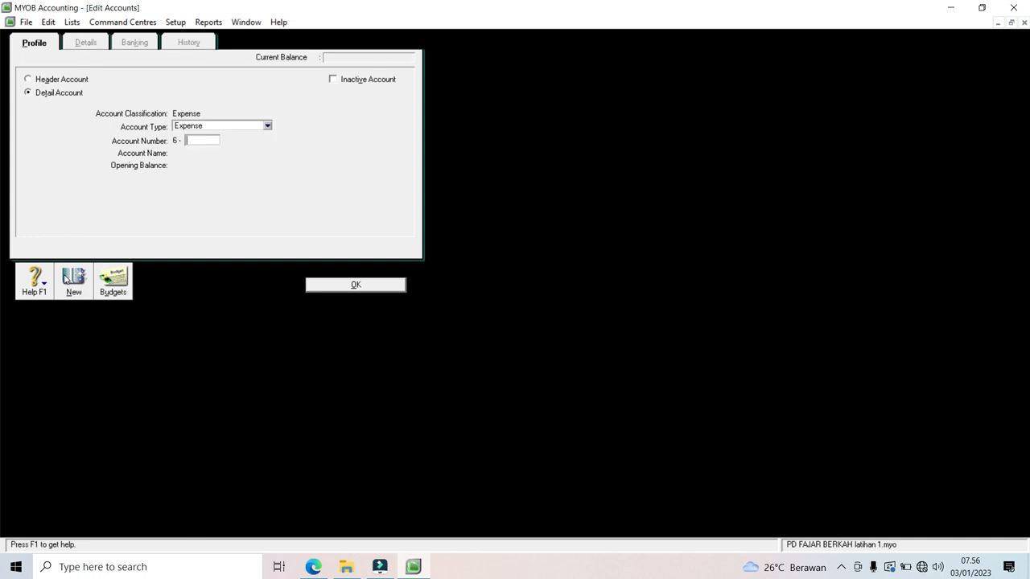
type("0002")
key("Tab")
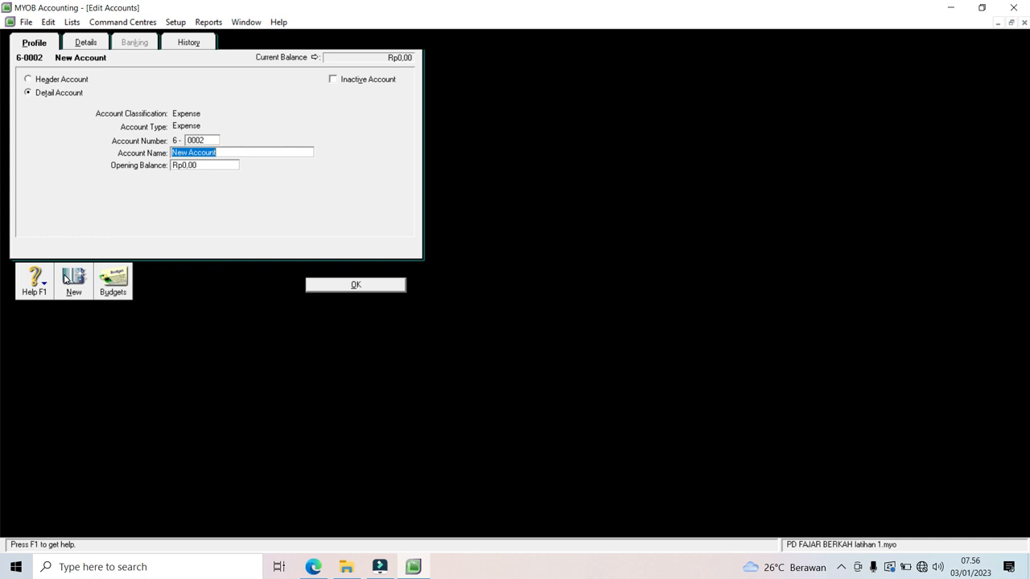
type("Beban Telp, Listrik dan Air")
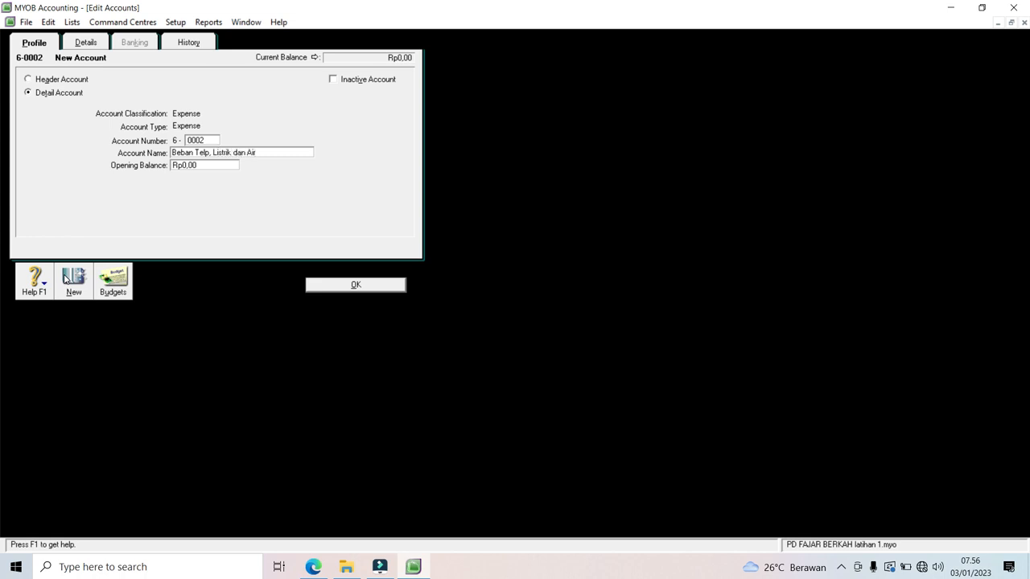
left_click(68, 277)
Step: Add 6-0003 Beban Perlengkapan and 6-0004 Beban Kerugian Piutang, then number the next account 6-0005
type("0003")
key("Tab")
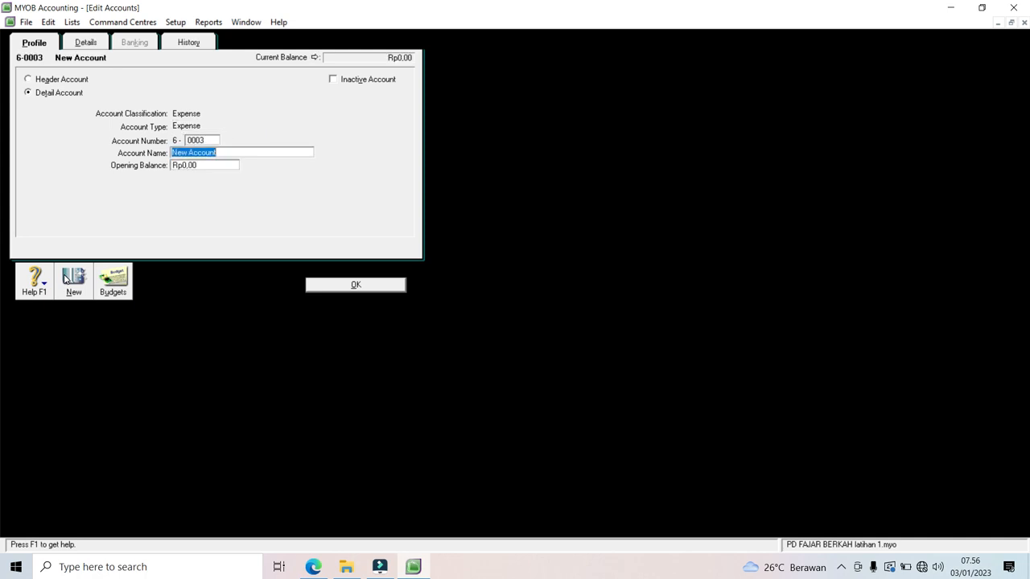
type("Beban Perlengkapan")
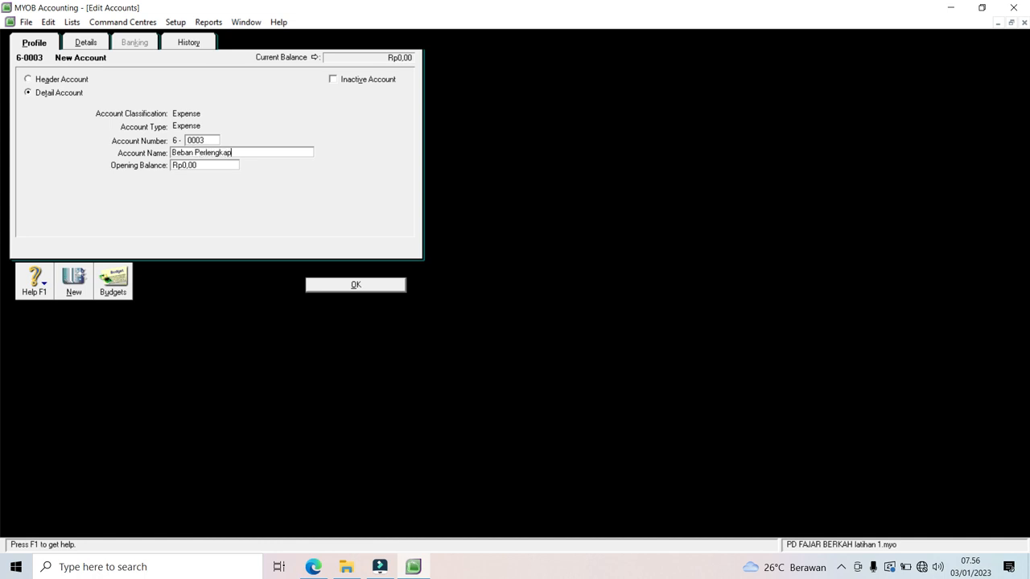
left_click(67, 278)
type("004")
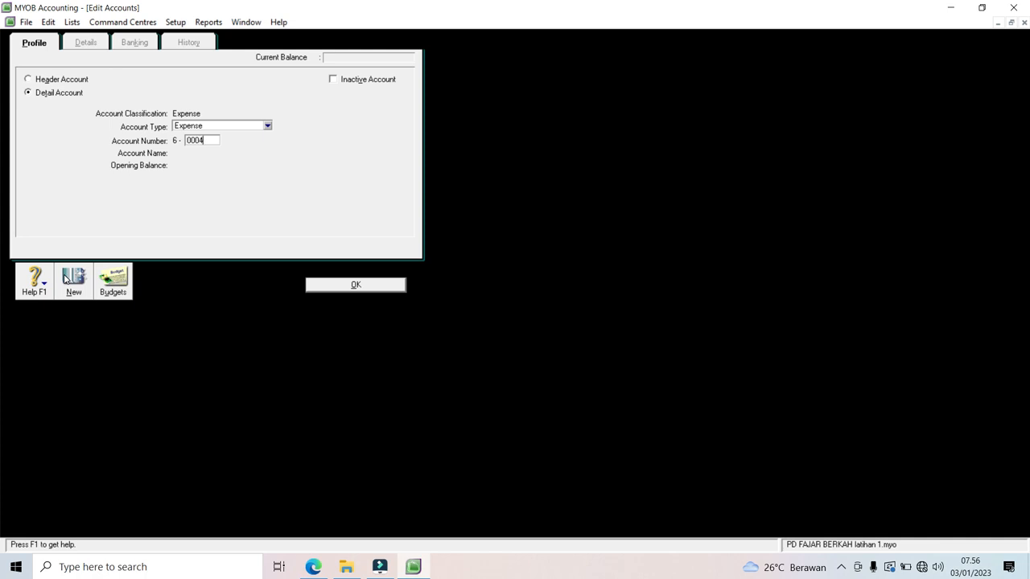
key("Tab")
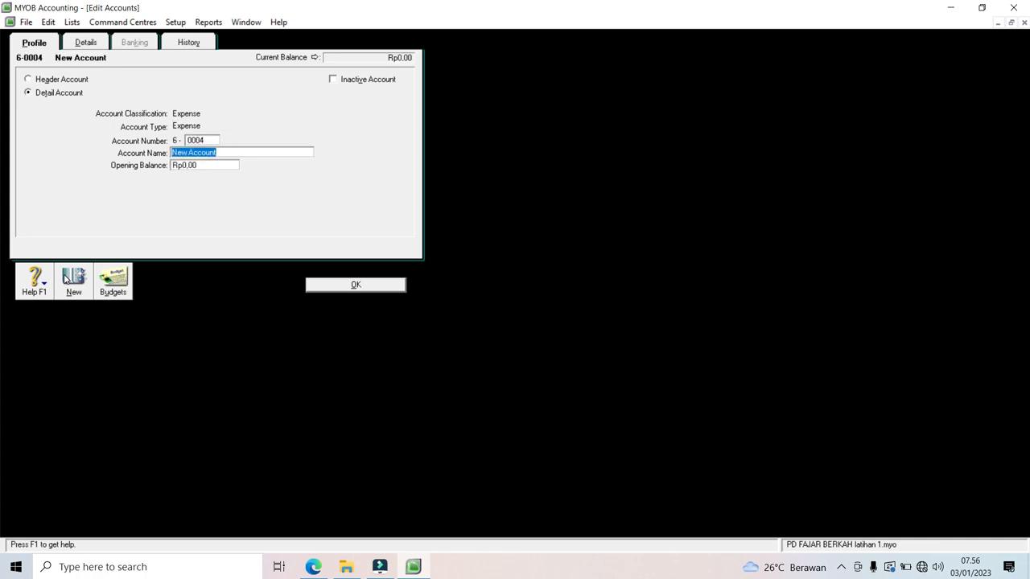
type("Beban Kerugian Piutang")
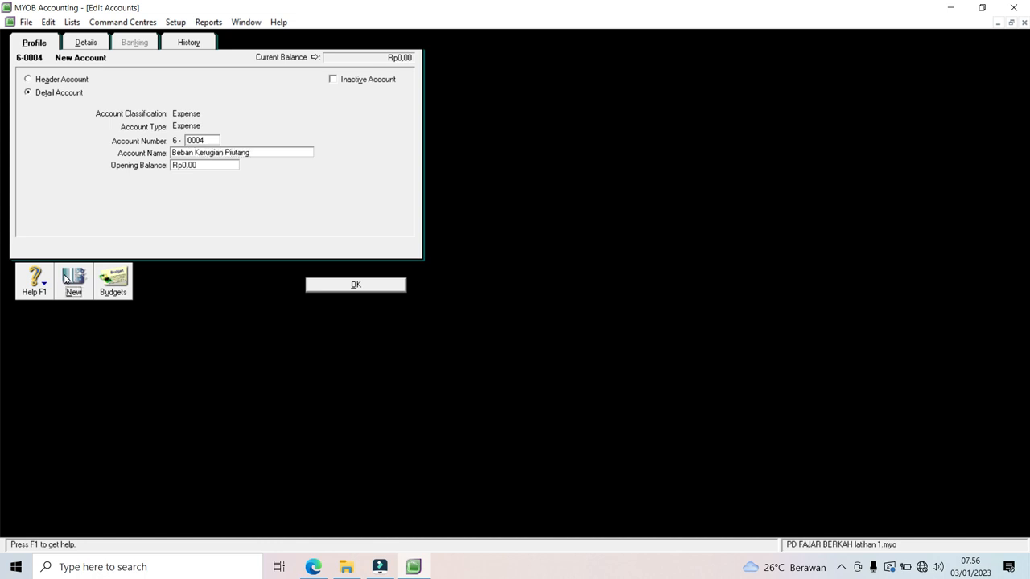
left_click(67, 278)
type("0005")
key("Tab")
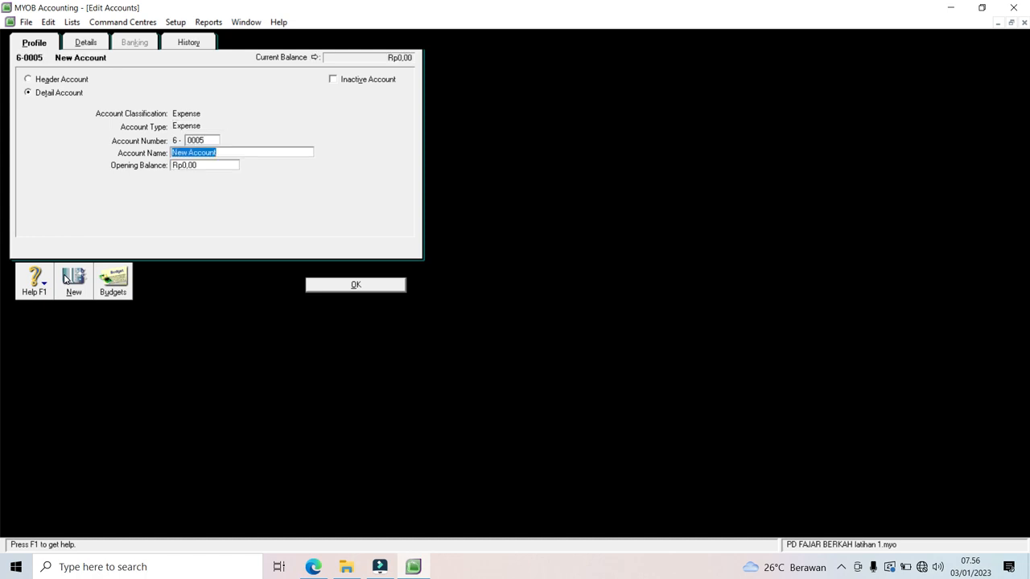
Step: Name 6-0005 Beban Penyusutan and add expense accounts 6-0006 Beban Sewa and 6-0007 Beban gaji
type("Beban Penyusutan")
left_click(67, 278)
type("00")
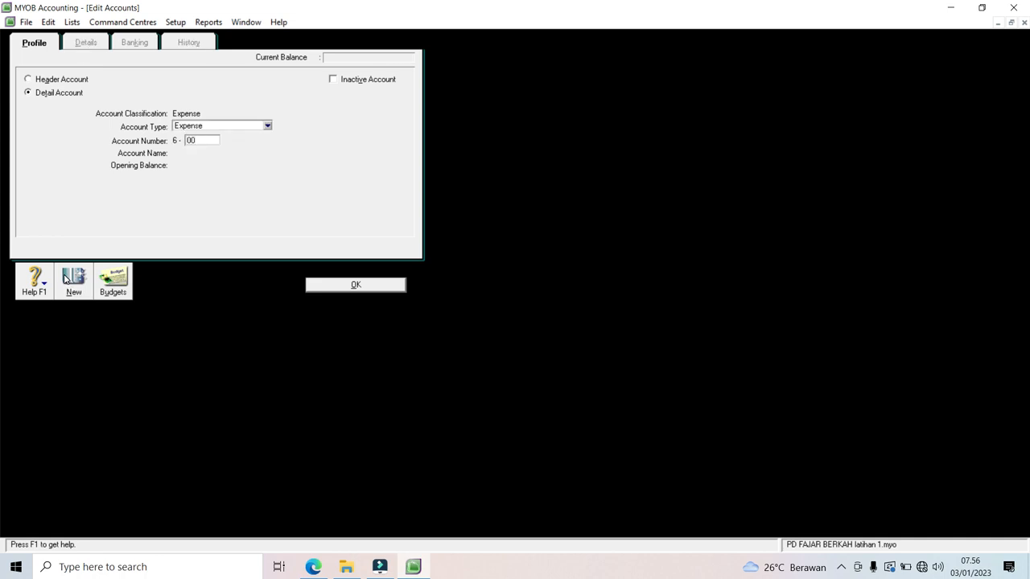
type("06")
key("Tab")
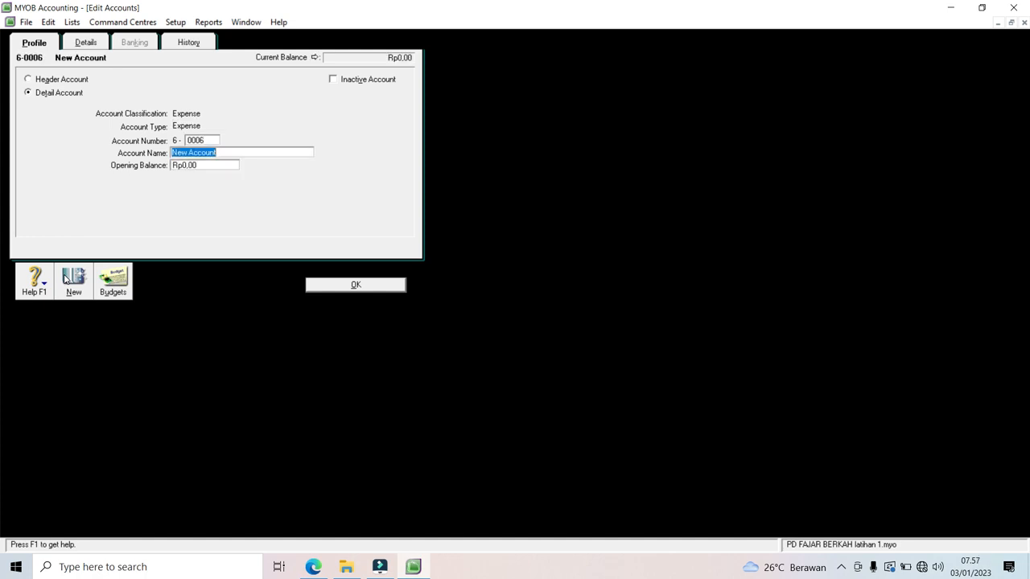
type("Beban Sewa")
left_click(375, 288)
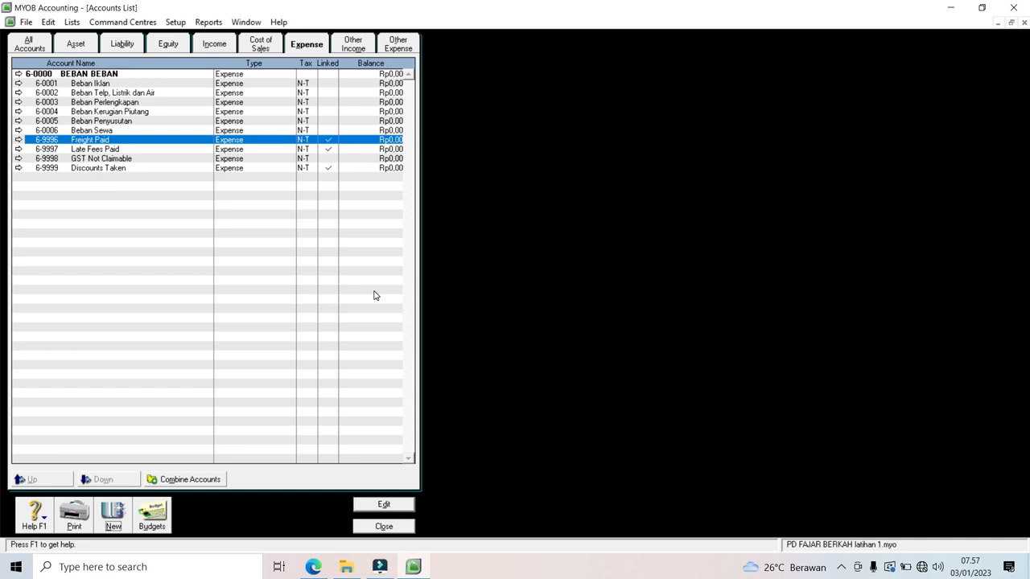
left_click(117, 524)
type("0007")
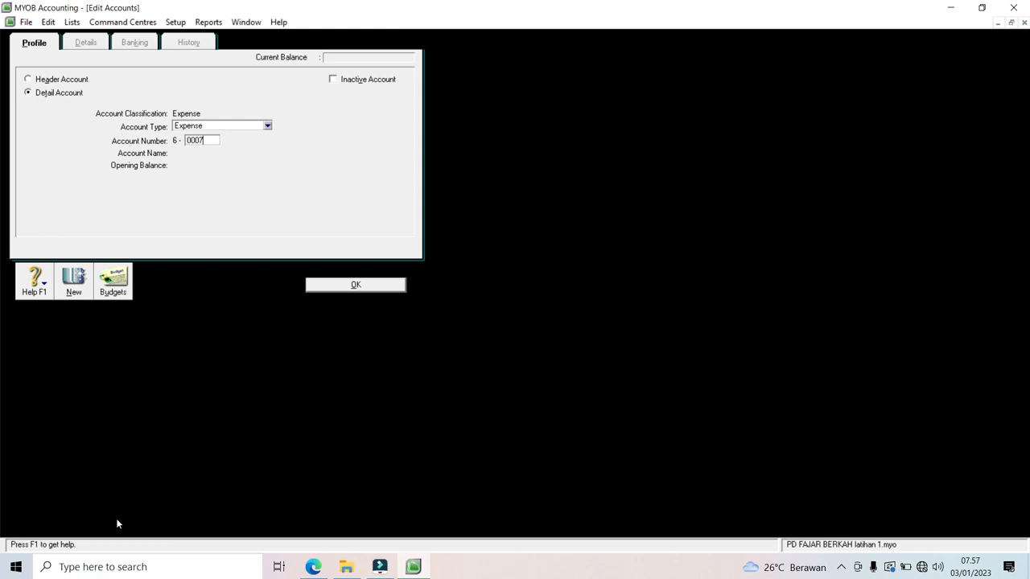
key("Tab")
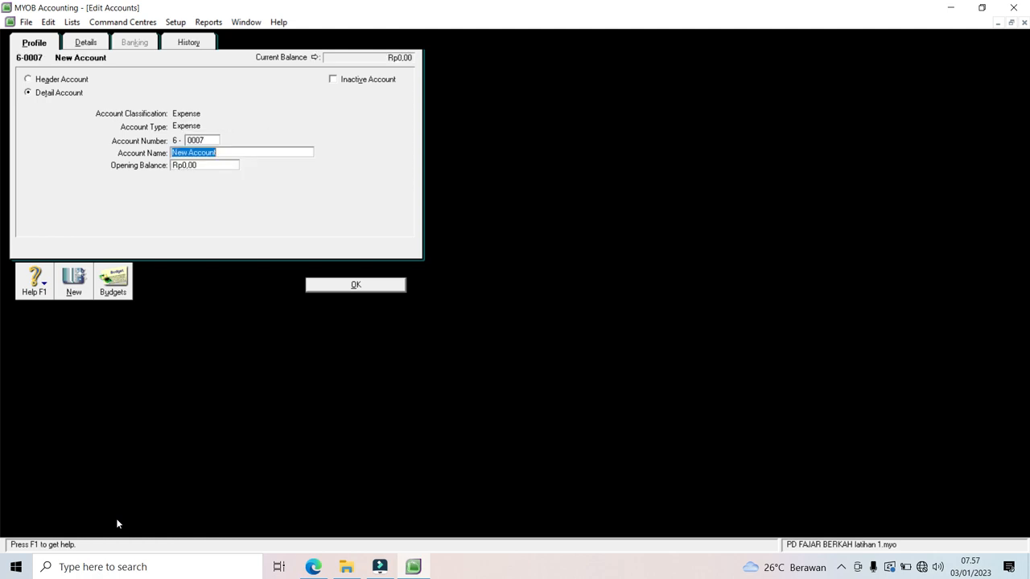
type("Beban gaji")
left_click(338, 287)
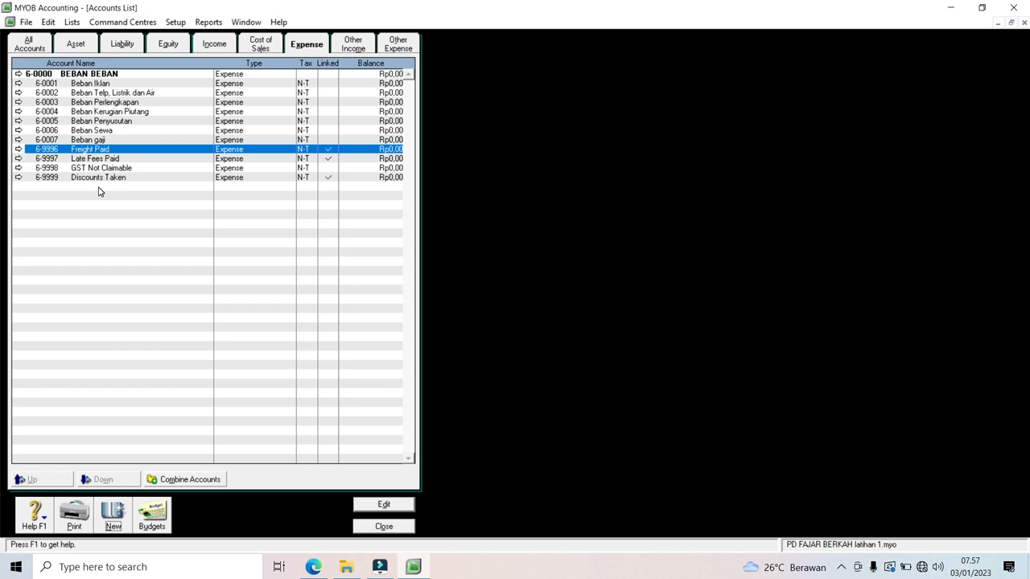
Step: Filter the Accounts List to the Other Income category, showing the 8-0000 header
left_click(351, 45)
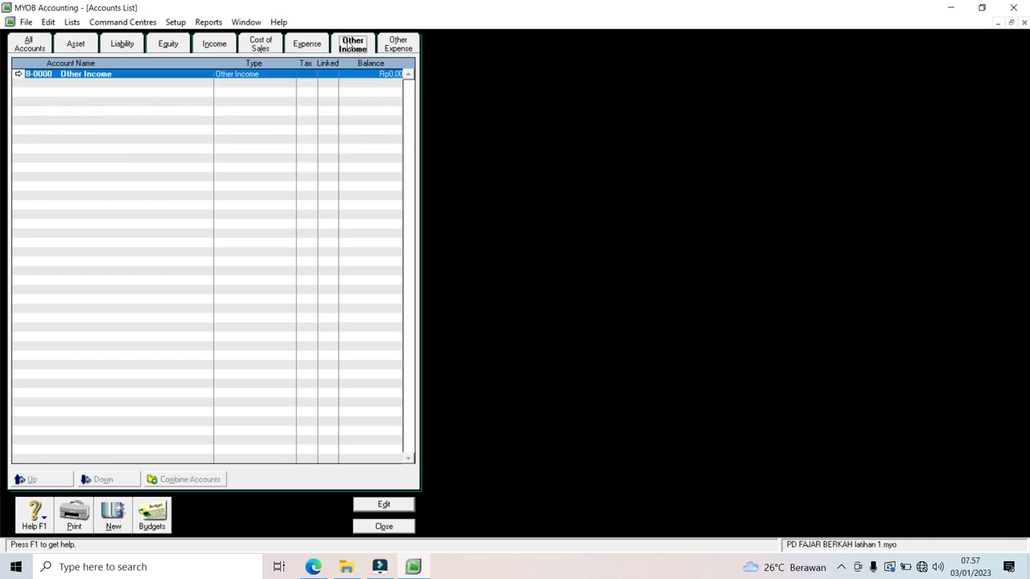
Step: Rename the 8-0000 Other Income header to PENDAPATAN LAINNYA
left_click(18, 74)
type("PE")
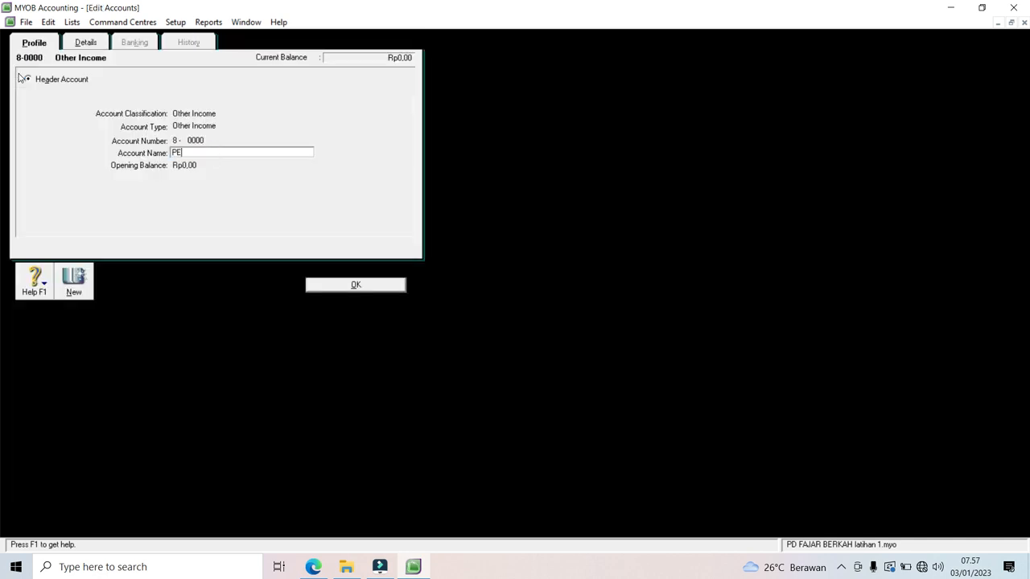
type("NDAPATAN LAINNYA")
left_click(347, 291)
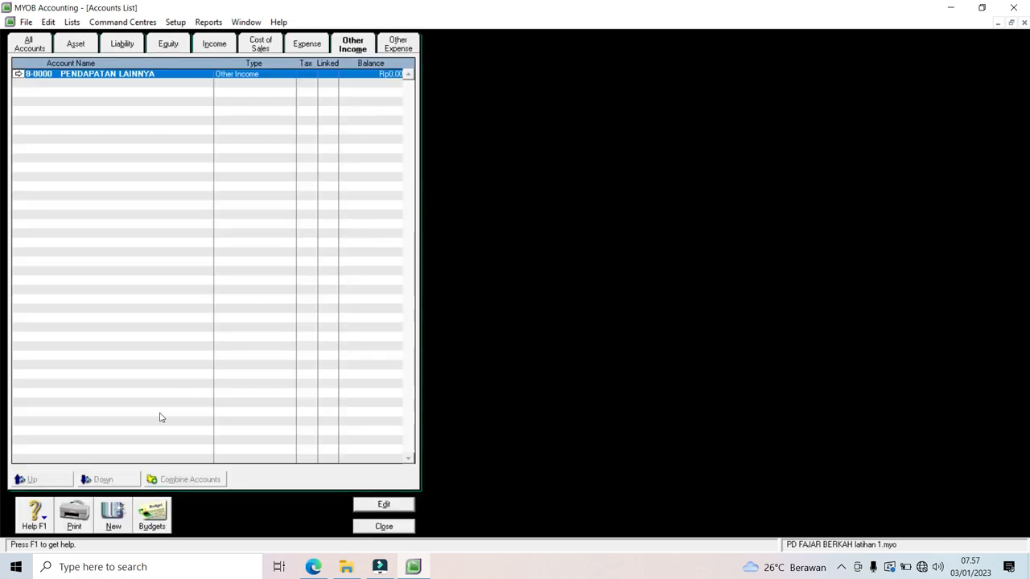
Step: Add accounts 8-0001 Pendapatan Bunga and 8-0002 Pendapatan Komisi
left_click(119, 517)
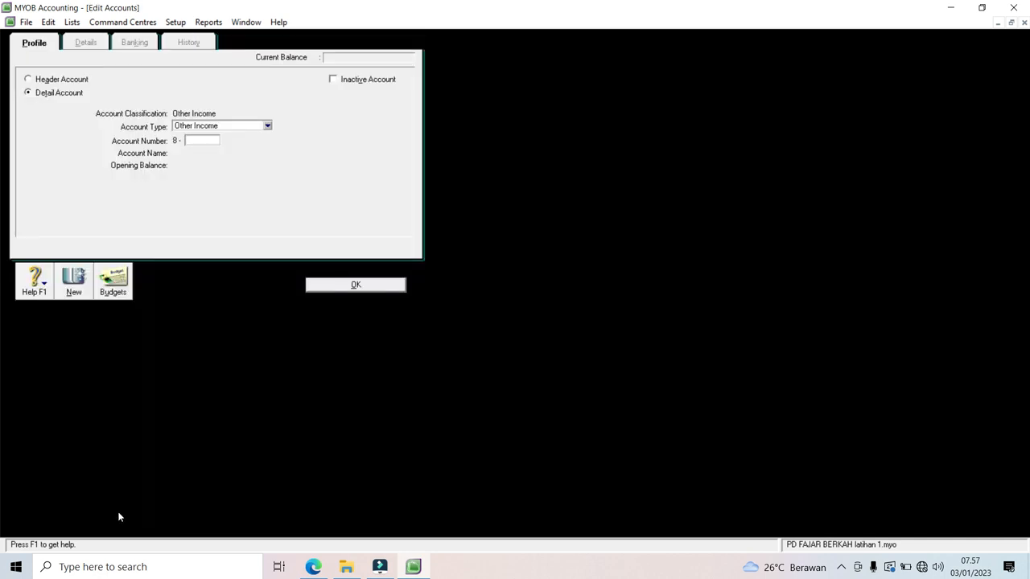
type("0001")
key("Tab")
type("Pendap")
type("n Bunga")
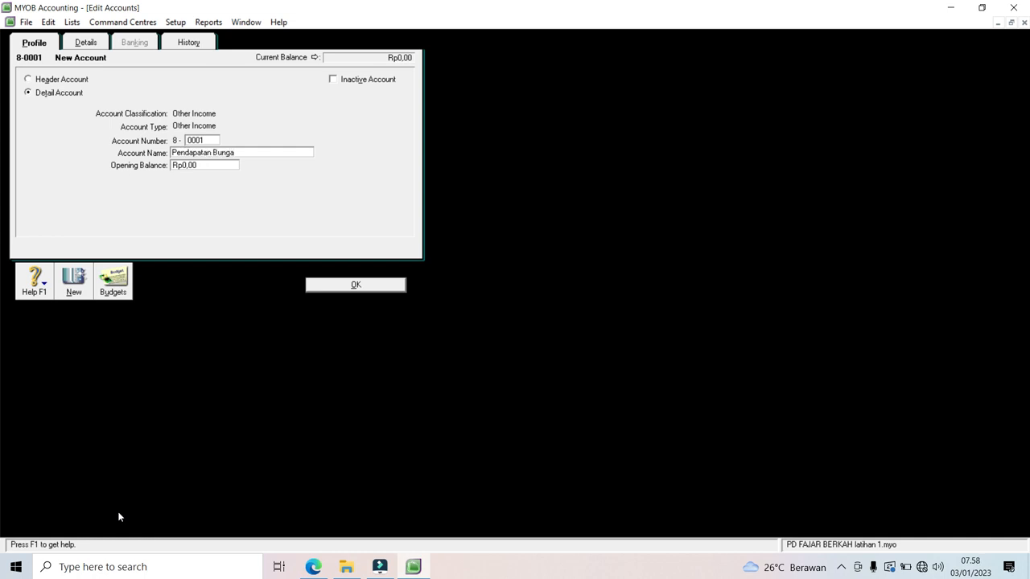
left_click(75, 288)
type("0002")
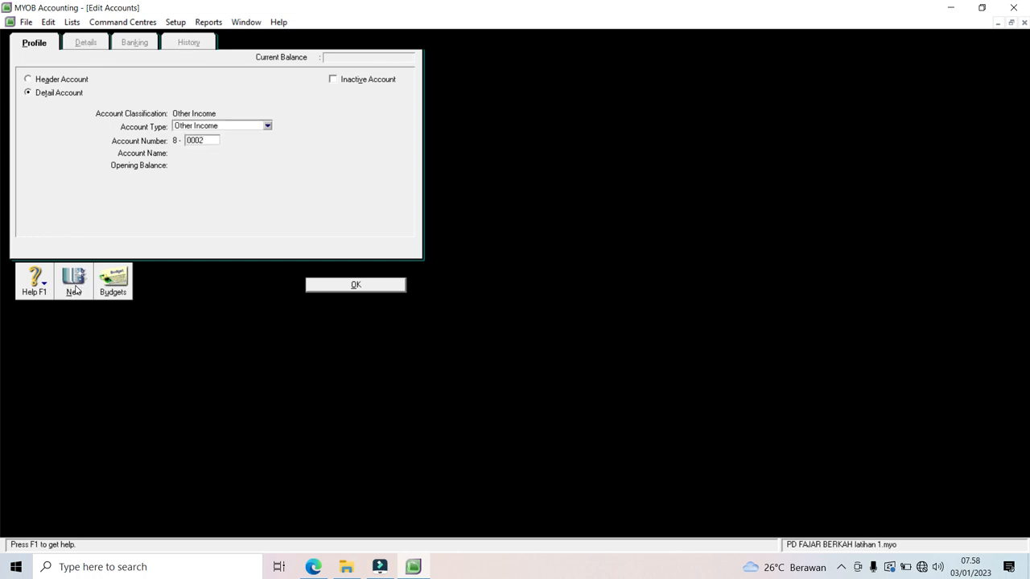
key("Tab")
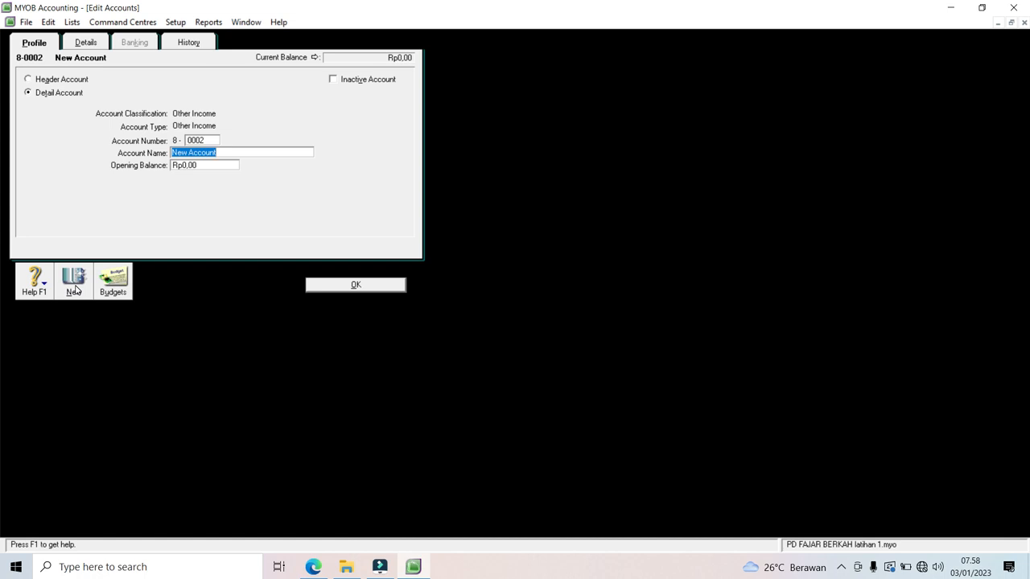
type("Pendapatan Komisi")
left_click(328, 288)
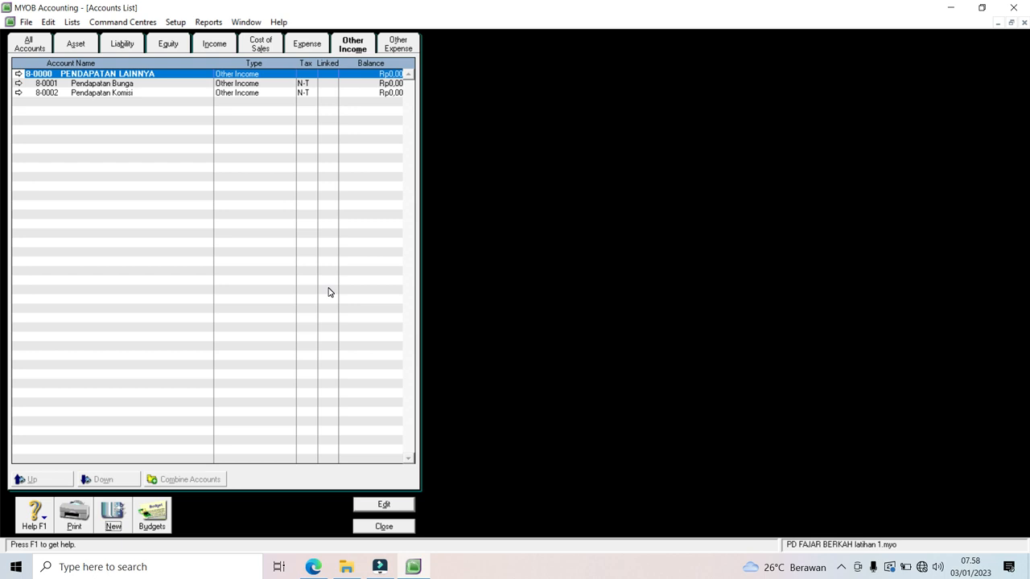
left_click(396, 50)
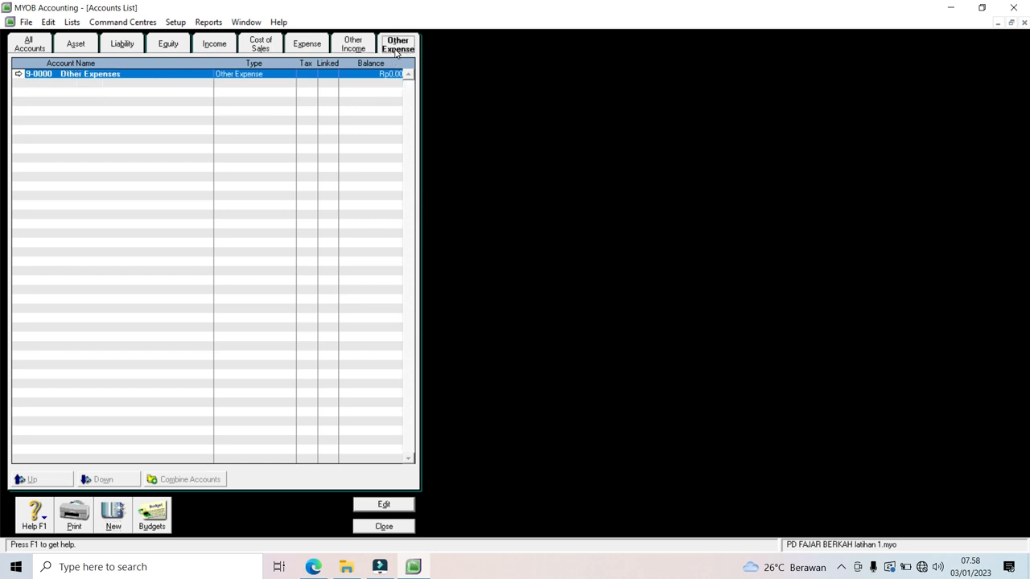
Step: Rename the 9-0000 Other Expenses header to BEBAN LAINNYA
left_click(19, 74)
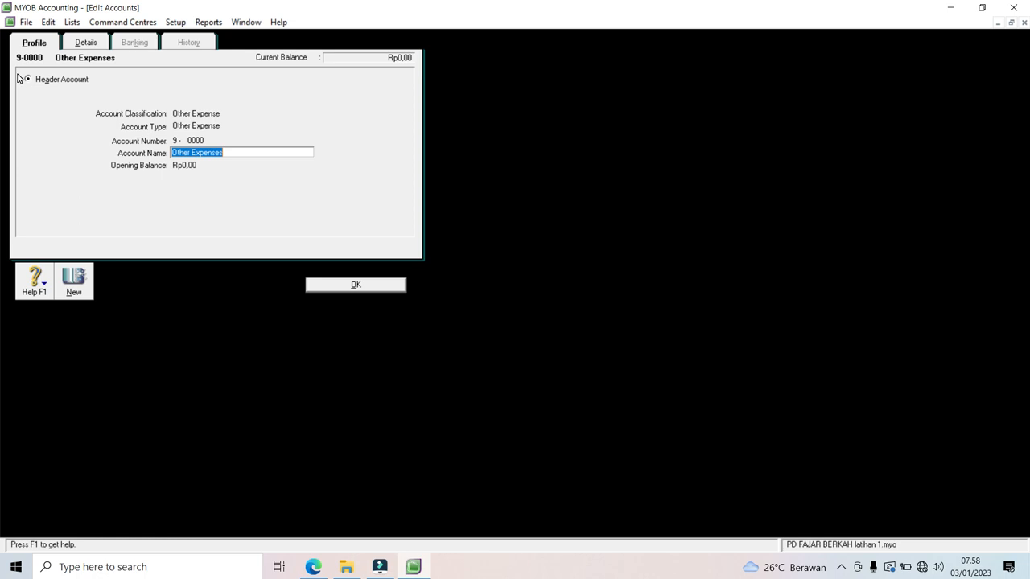
type("BEBAN LAINNYA")
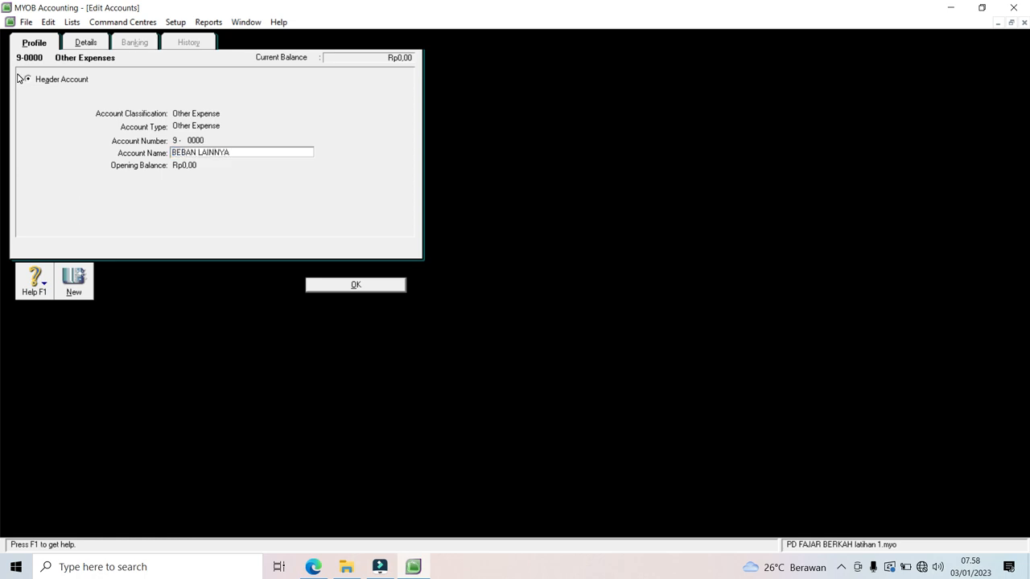
left_click(320, 287)
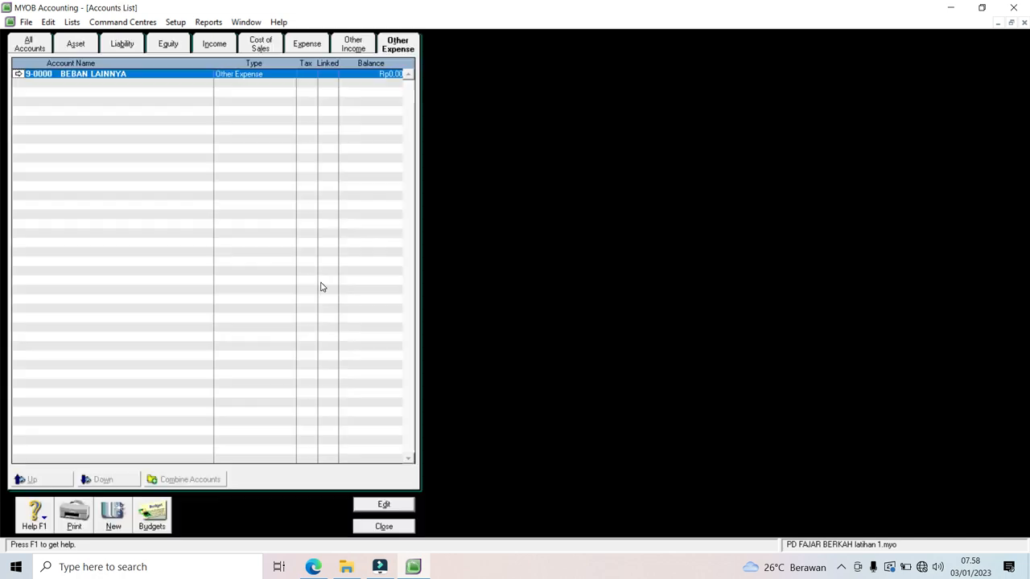
Step: Add accounts 9-0001 Beban Bunga and 9-0002 Beban Adm Bank
left_click(112, 513)
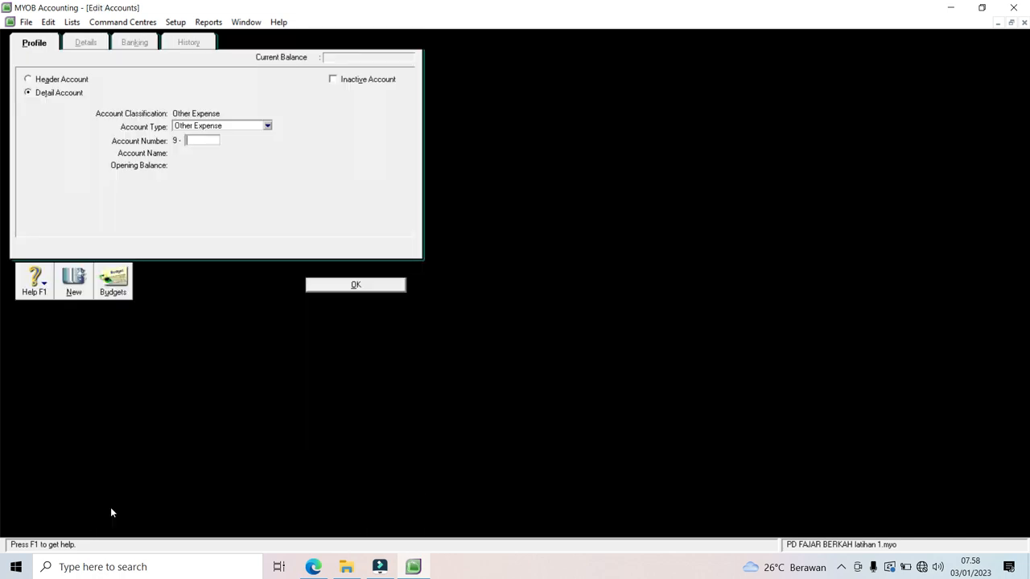
type("0001")
key("Tab")
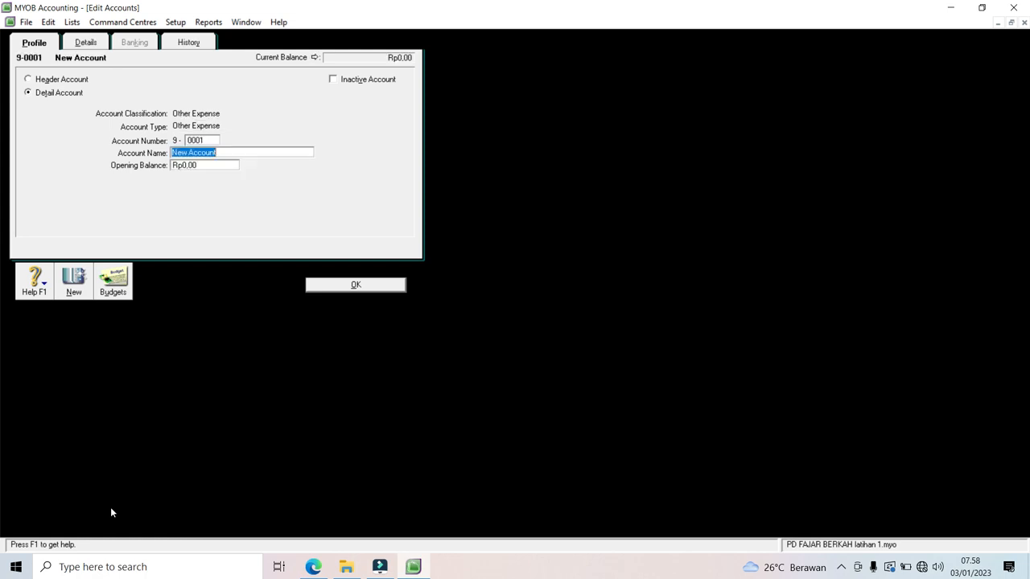
type("BEBAN")
key("BackSpace")
key("BackSpace")
key("BackSpace")
key("BackSpace")
key("BackSpace")
type("Beban Bunga")
left_click(72, 293)
type("0002")
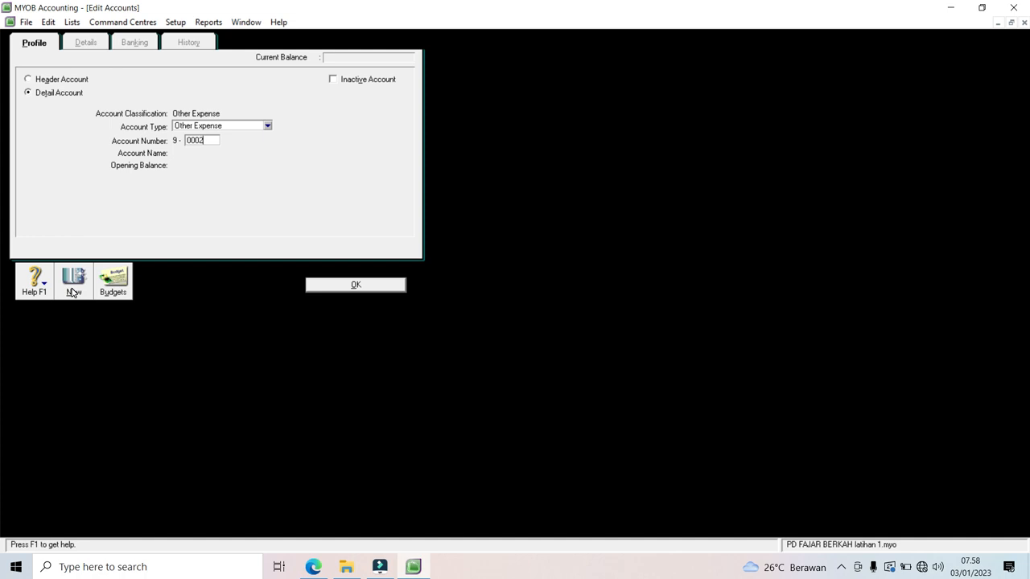
key("Tab")
type("Beban Adm Bank")
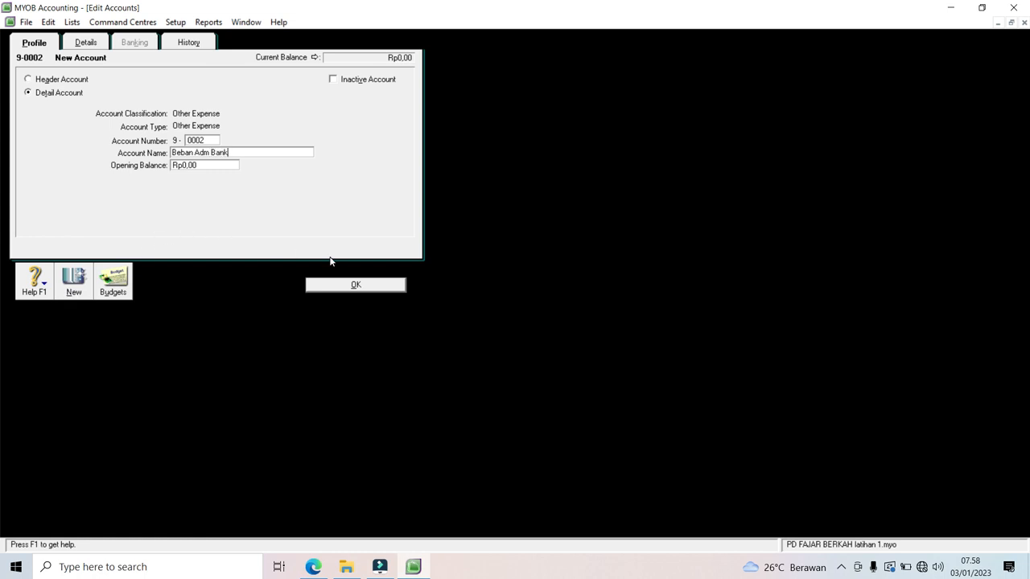
left_click(346, 284)
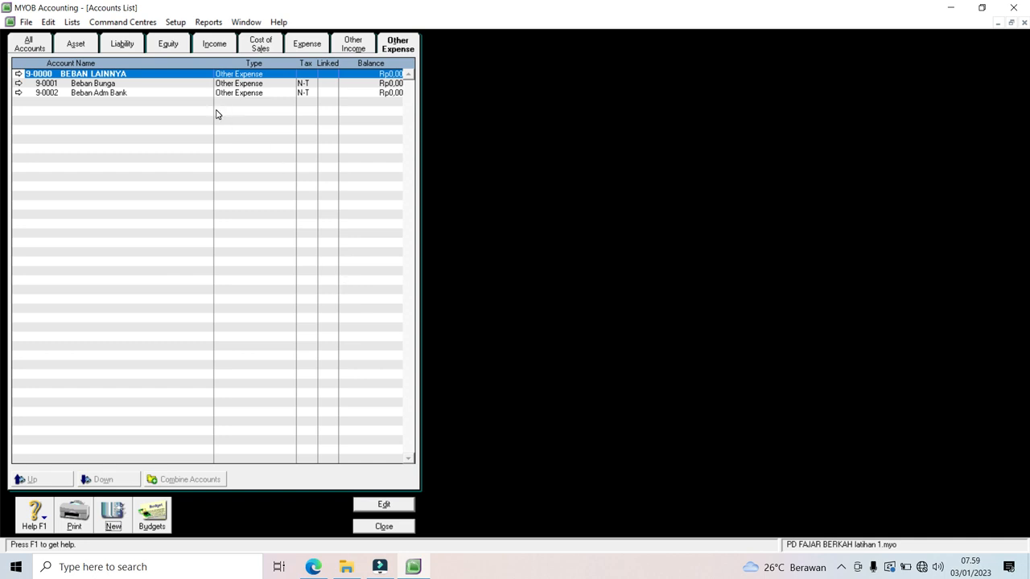
left_click(34, 46)
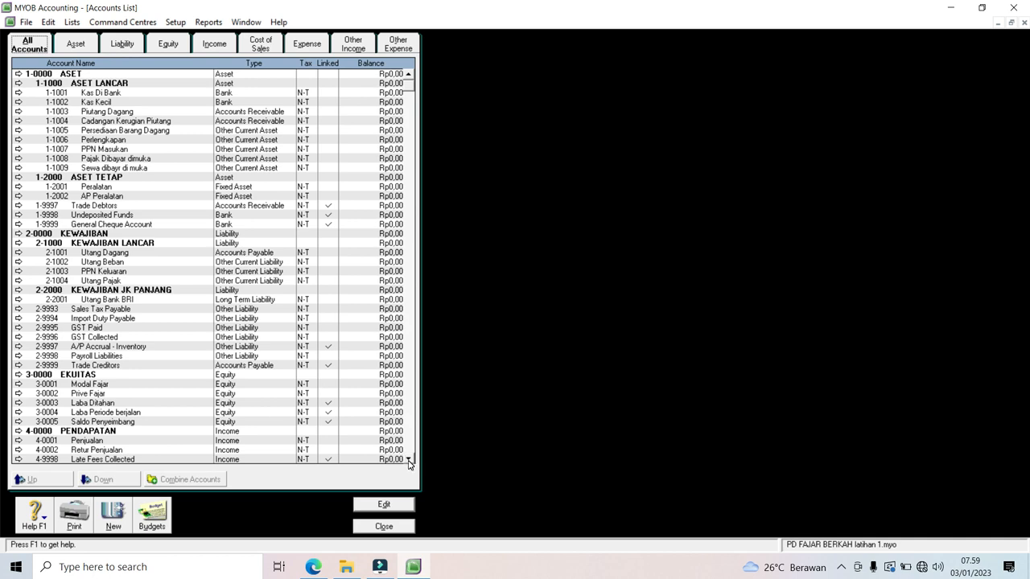
scroll(408, 463, "down", 4)
scroll(408, 463, "down", 4)
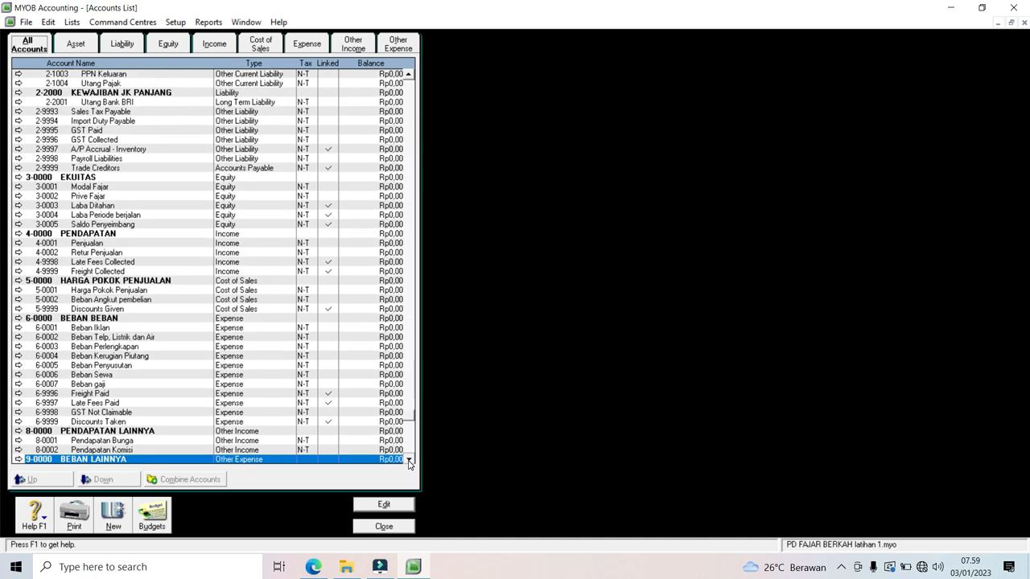
left_click(76, 45)
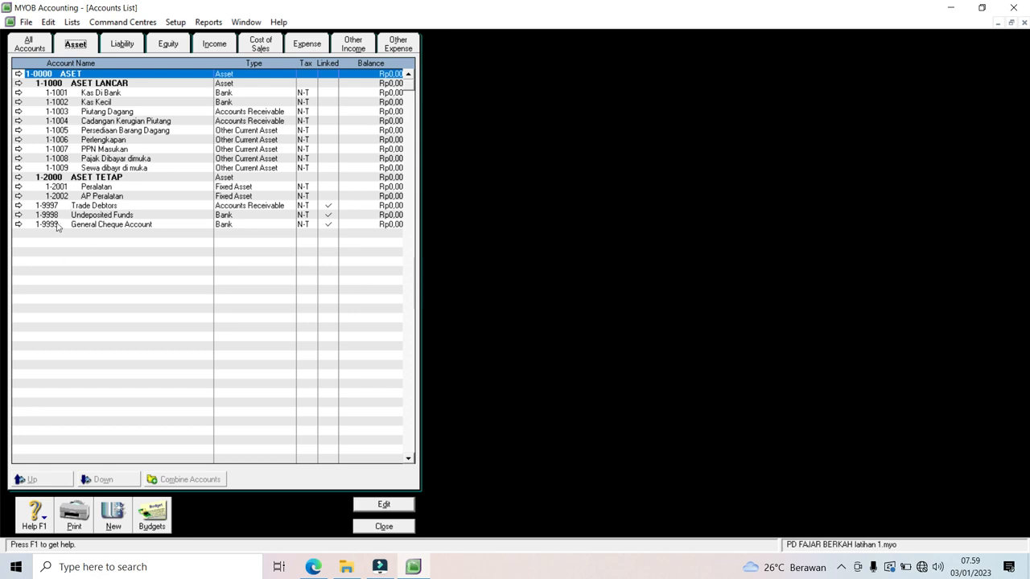
left_click(121, 45)
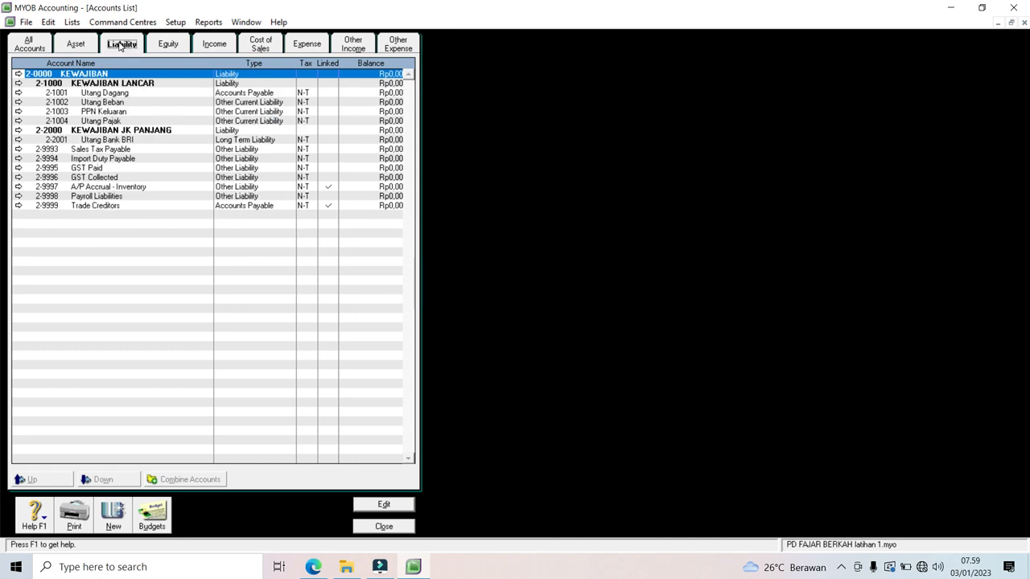
left_click(169, 46)
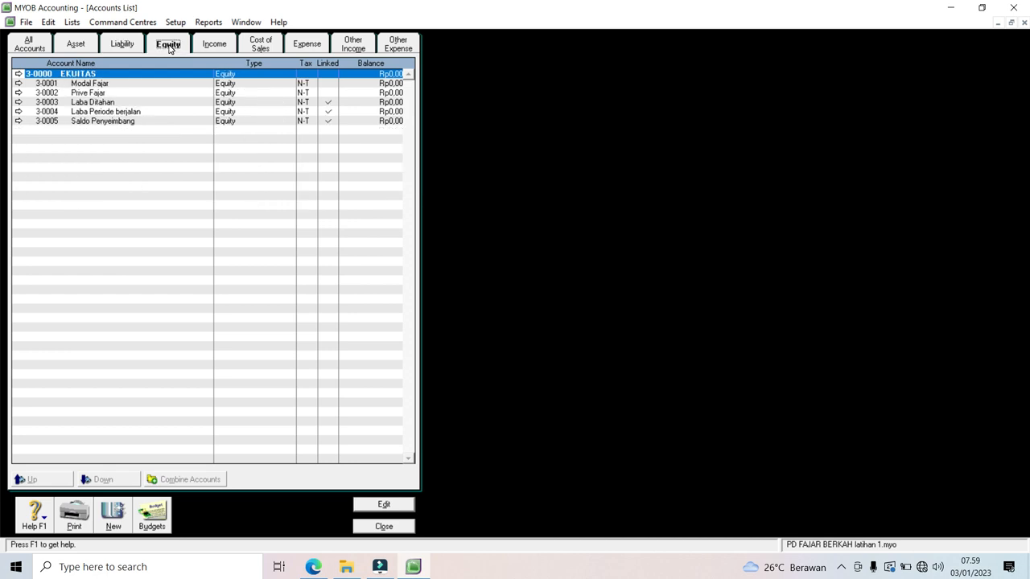
left_click(210, 45)
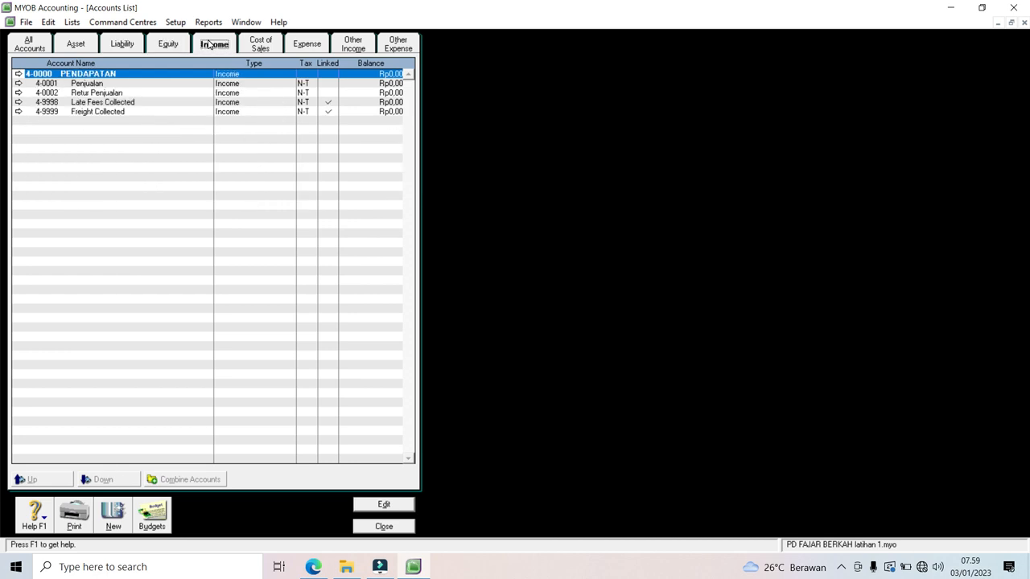
left_click(256, 47)
left_click(307, 46)
left_click(347, 48)
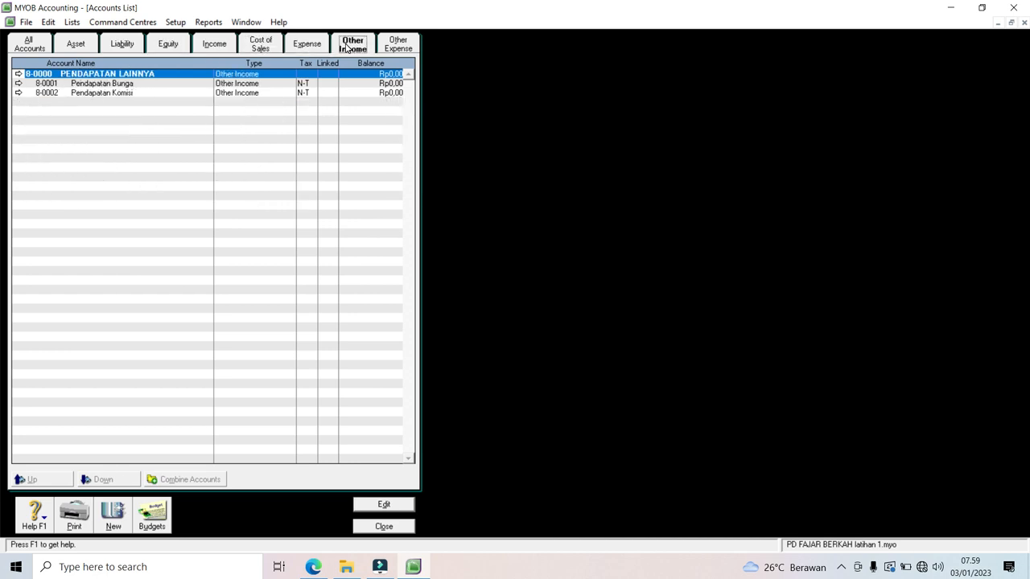
left_click(387, 51)
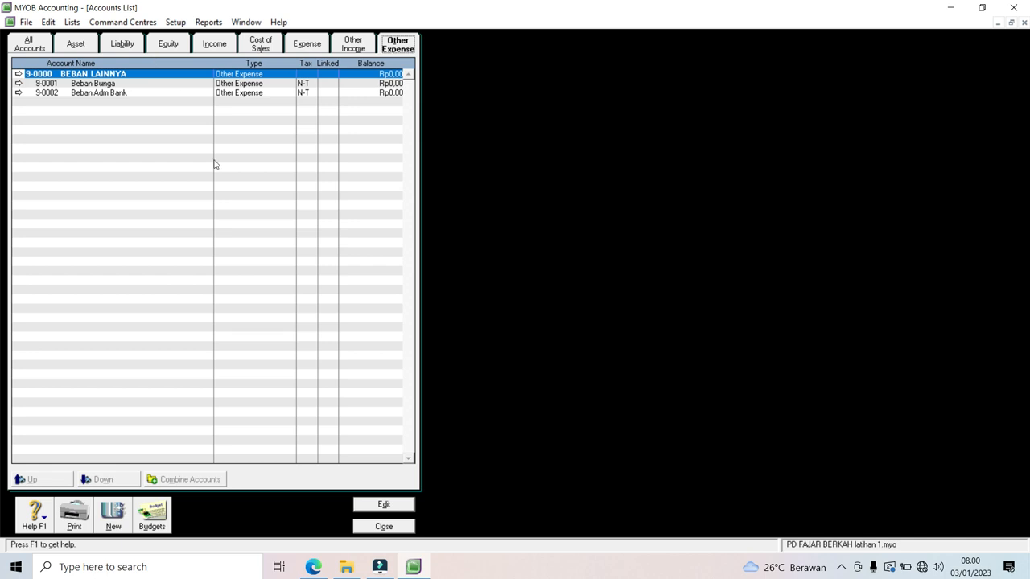
Step: Close the Accounts List and bring up the Tax Code List from the Lists menu
left_click(383, 527)
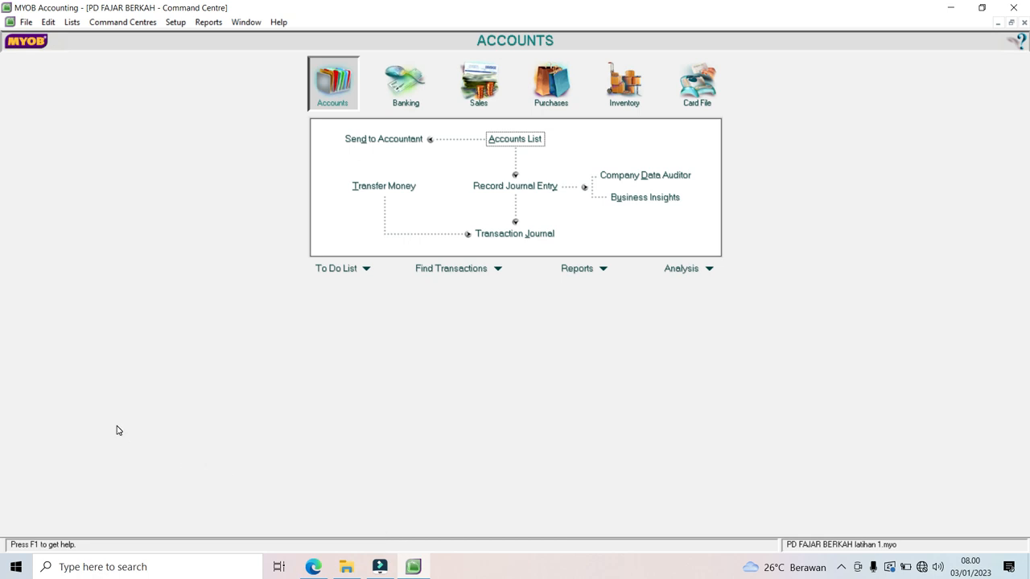
left_click(73, 23)
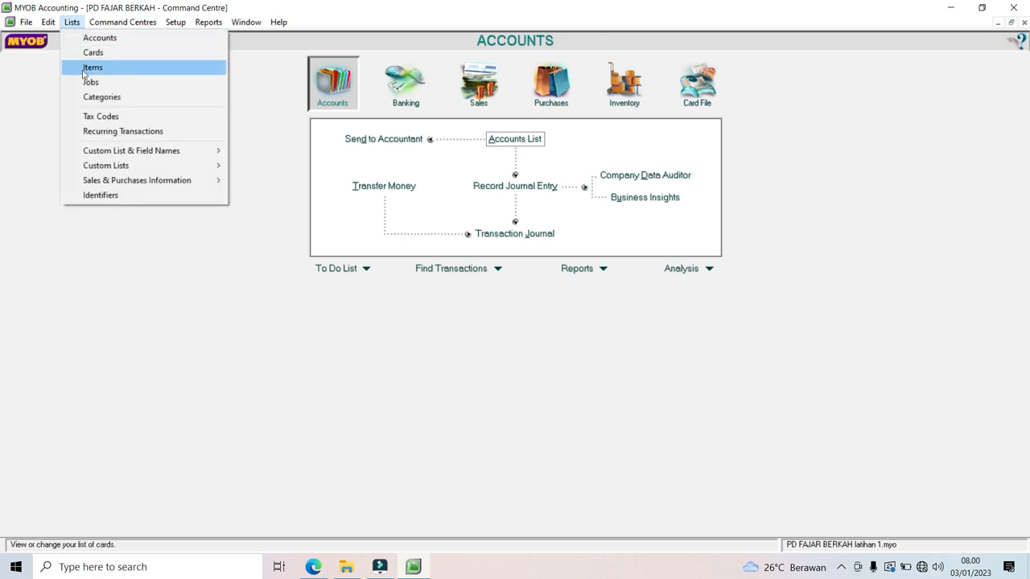
left_click(94, 117)
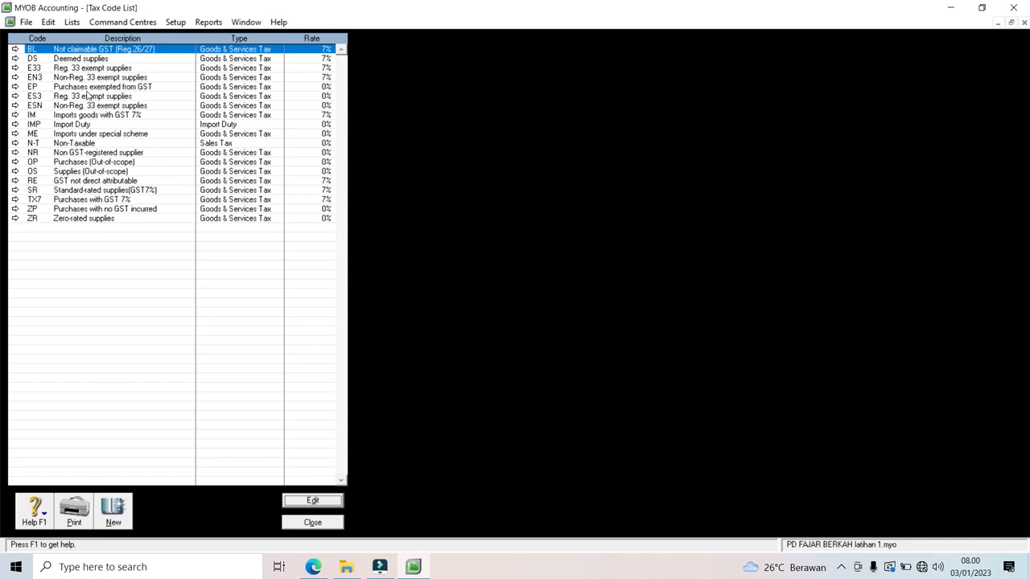
Step: Delete tax codes BL, DS, E33, EN3, EP, ES3, ESN, IM, IMP and ME
right_click(79, 53)
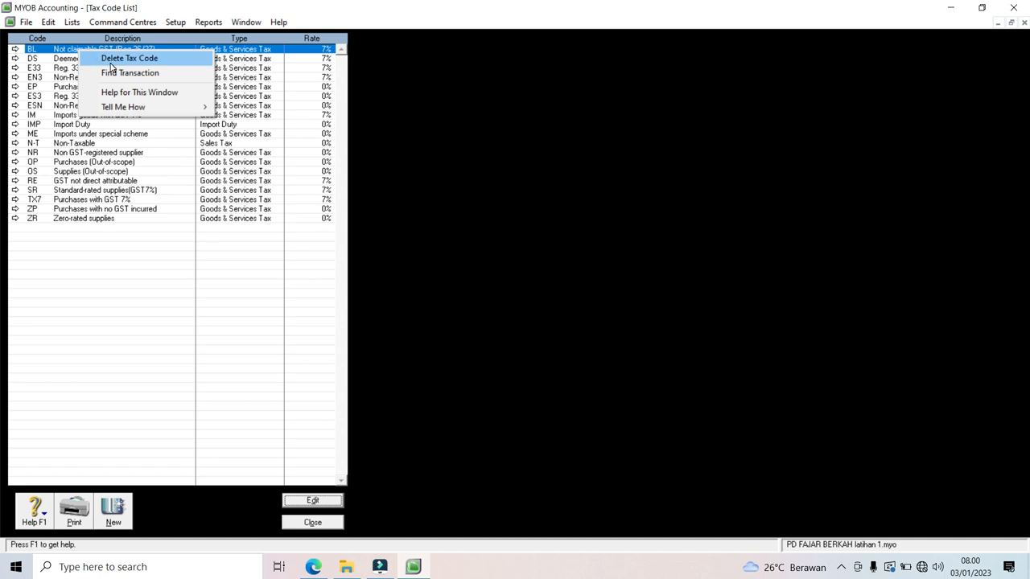
left_click(111, 62)
right_click(94, 53)
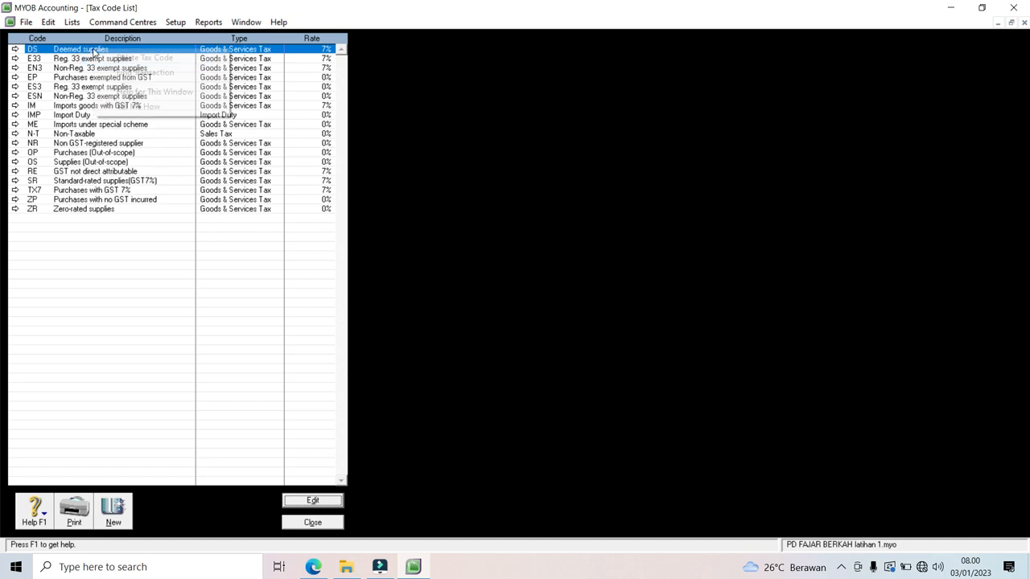
left_click(105, 60)
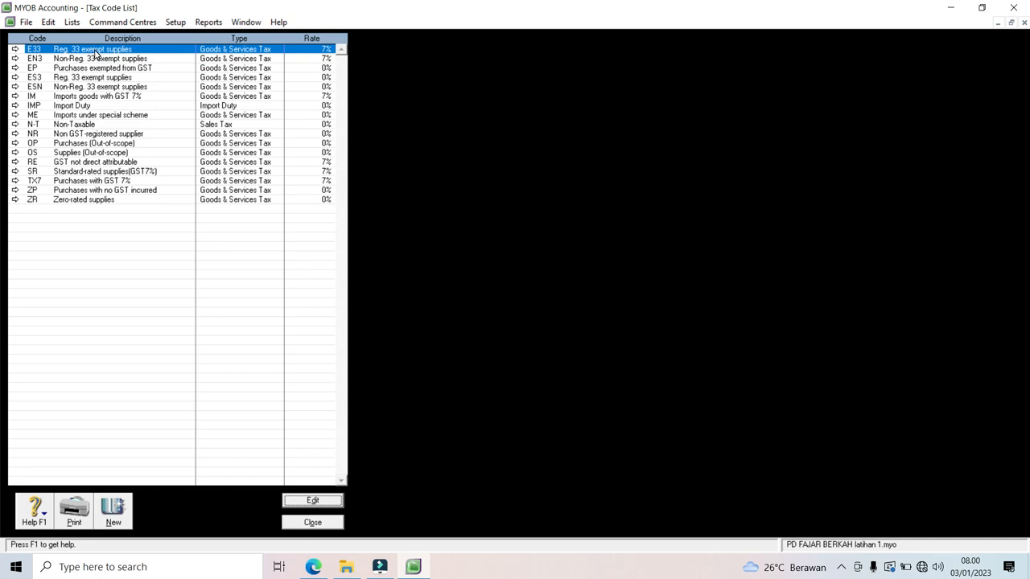
right_click(95, 53)
left_click(110, 58)
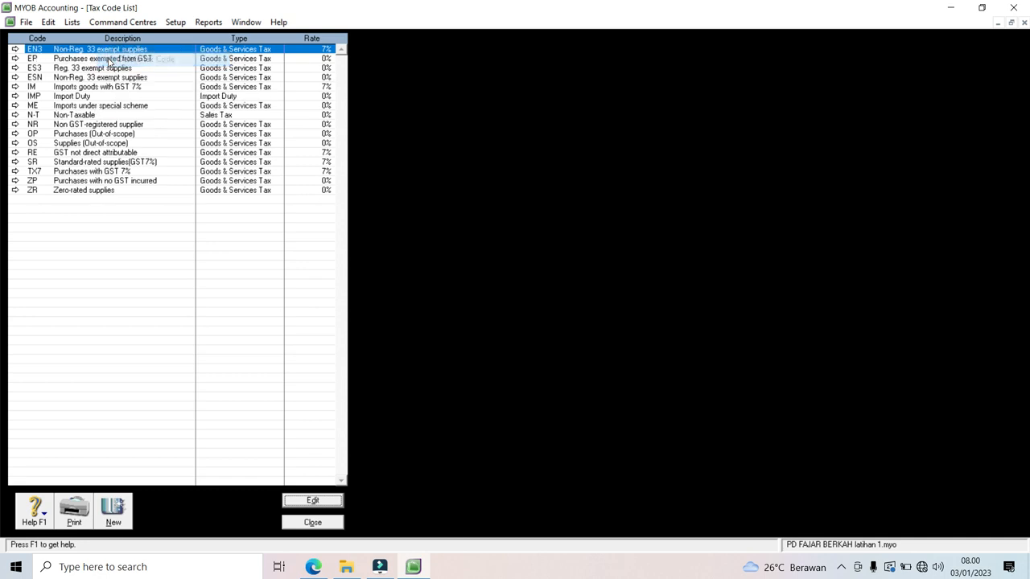
right_click(109, 58)
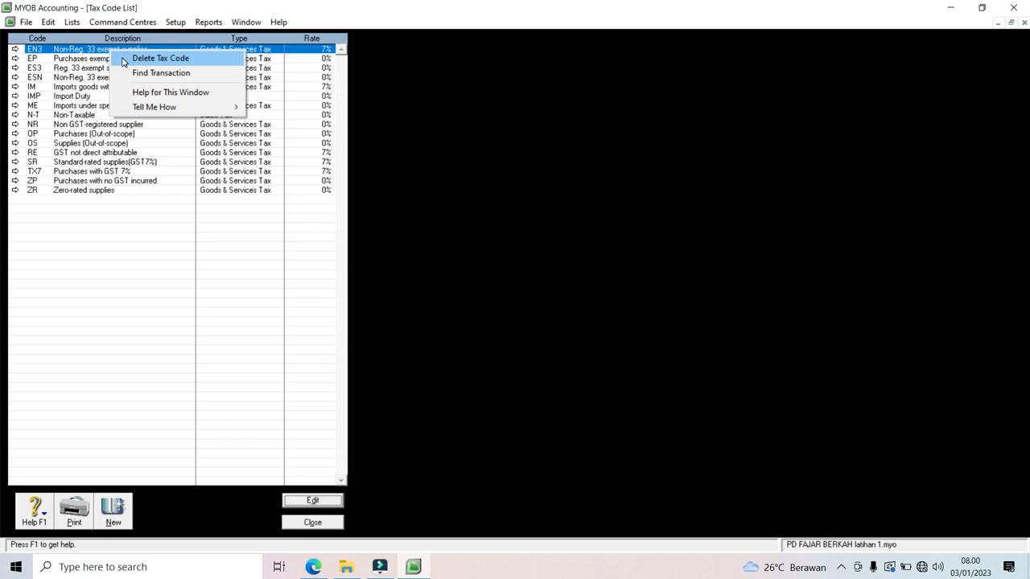
left_click(116, 58)
right_click(117, 58)
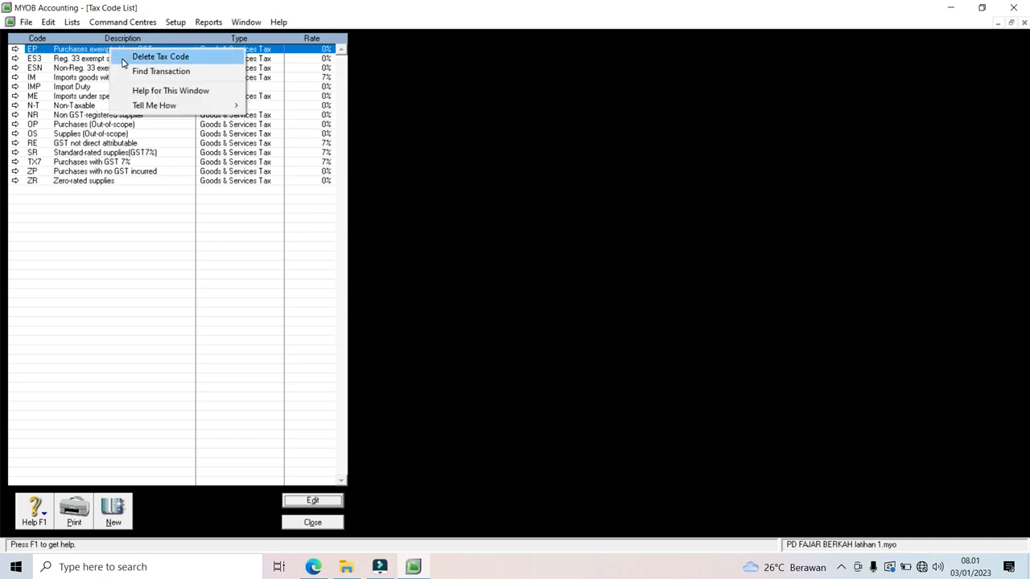
left_click(119, 58)
right_click(119, 52)
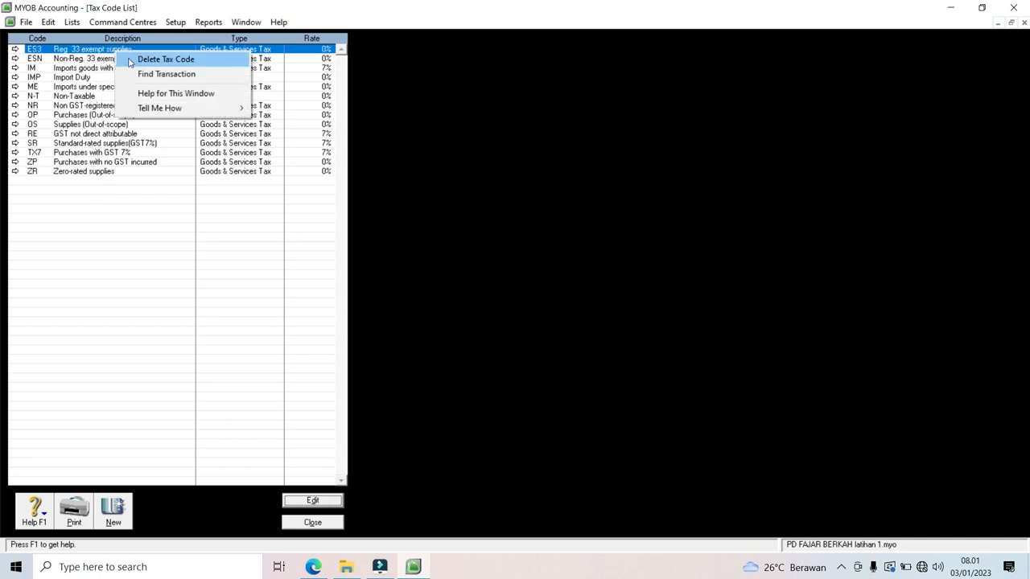
left_click(131, 60)
right_click(117, 53)
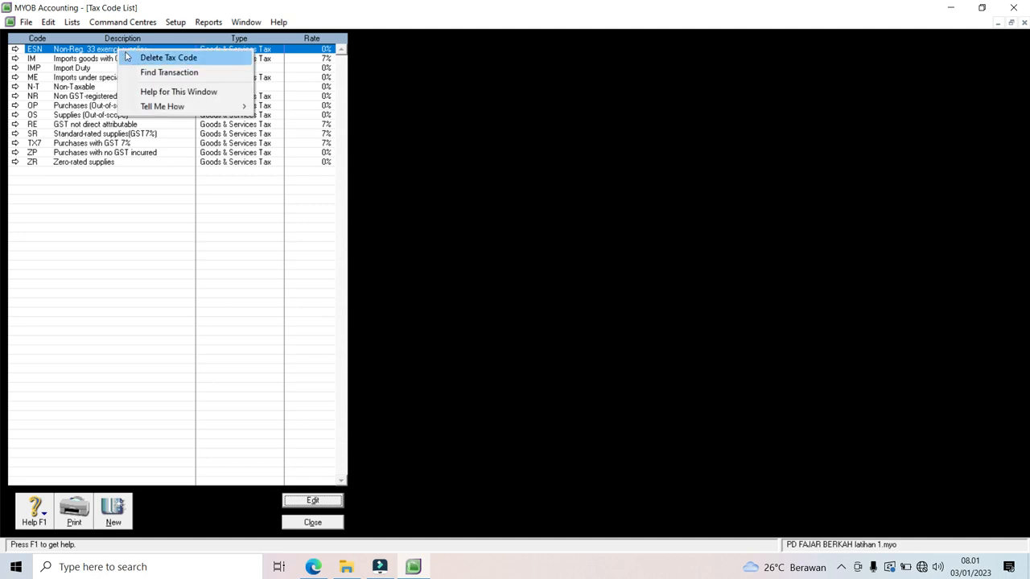
left_click(133, 56)
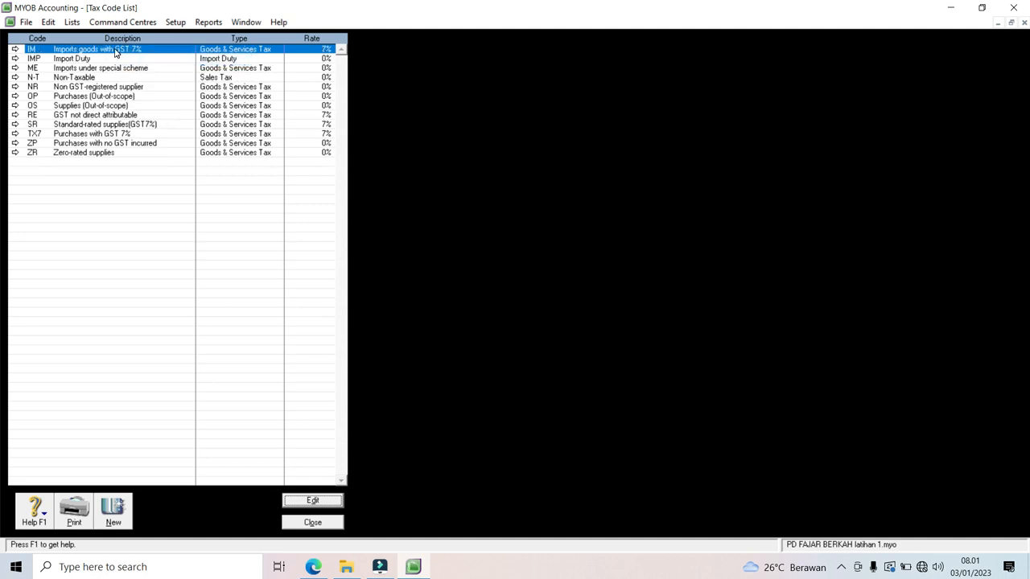
right_click(115, 53)
left_click(129, 58)
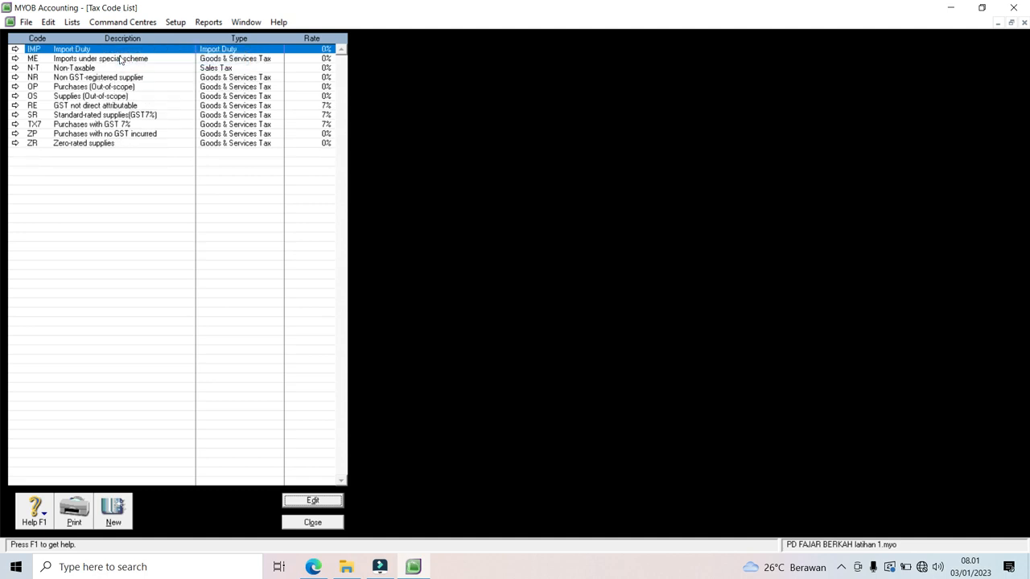
right_click(119, 51)
left_click(133, 58)
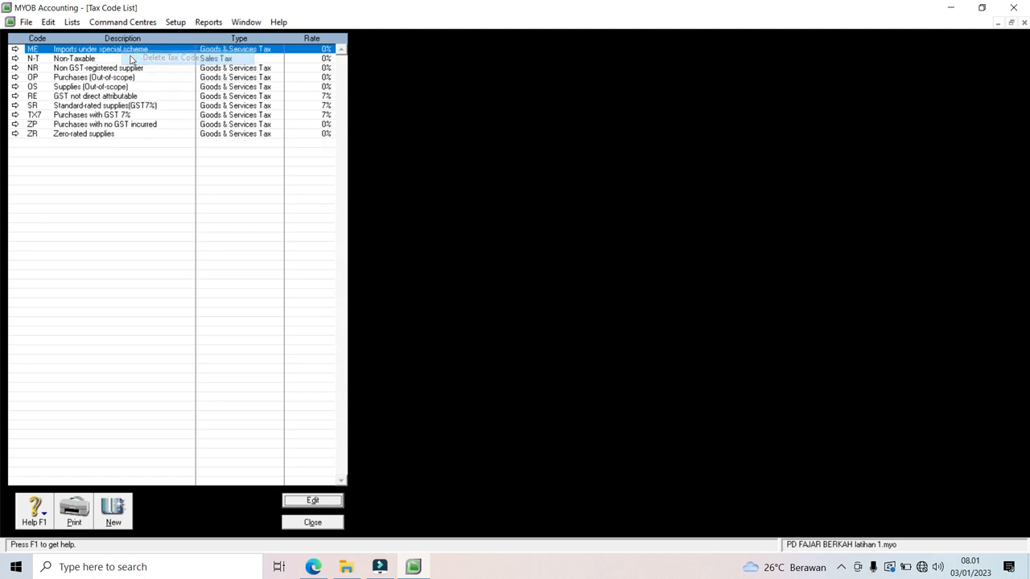
right_click(111, 53)
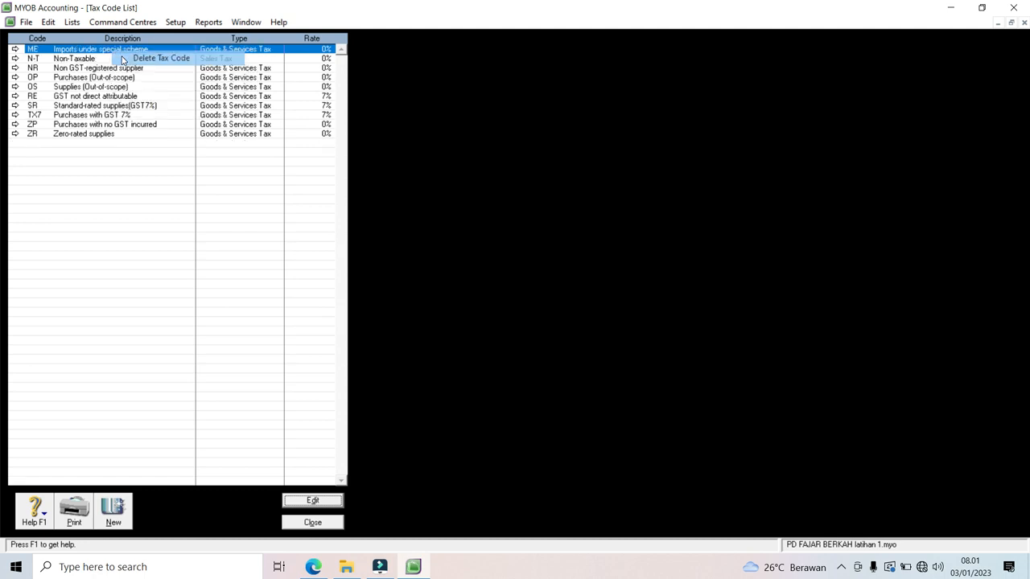
left_click(122, 58)
Step: Delete tax codes NR, OP, OS, RE, ZP and ZR, leaving N-T, SR and TX7
right_click(94, 62)
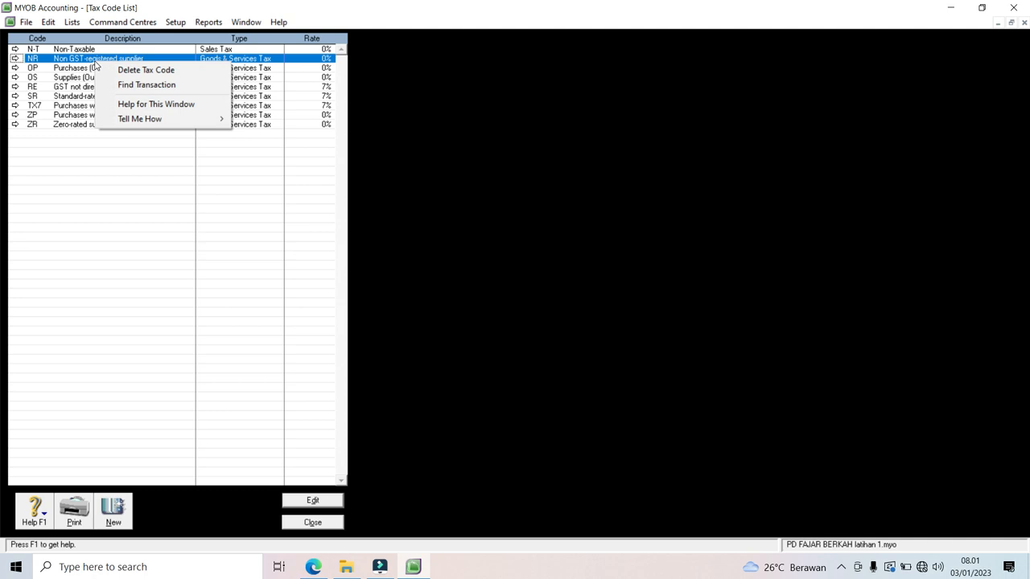
left_click(129, 70)
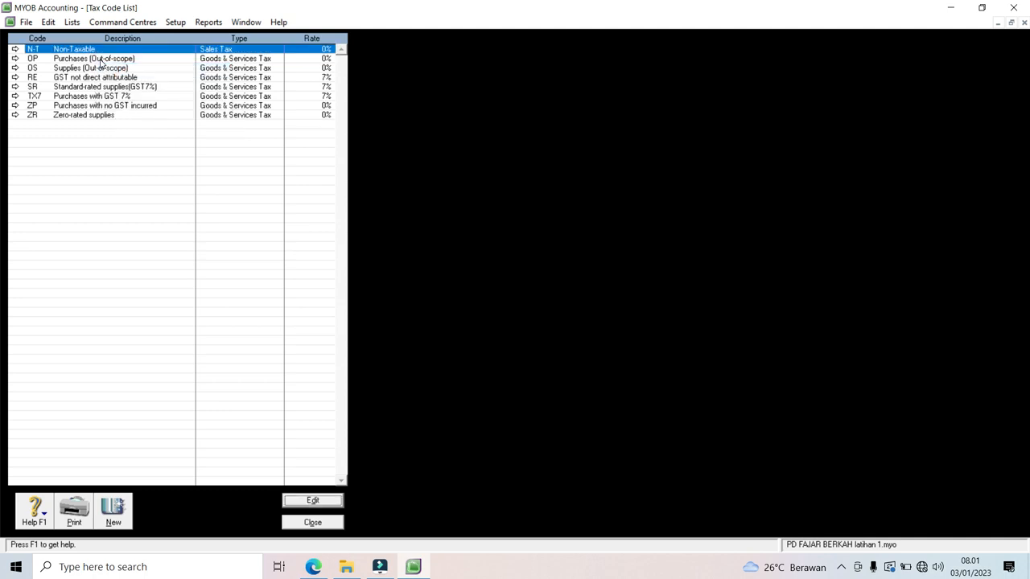
right_click(100, 60)
left_click(115, 71)
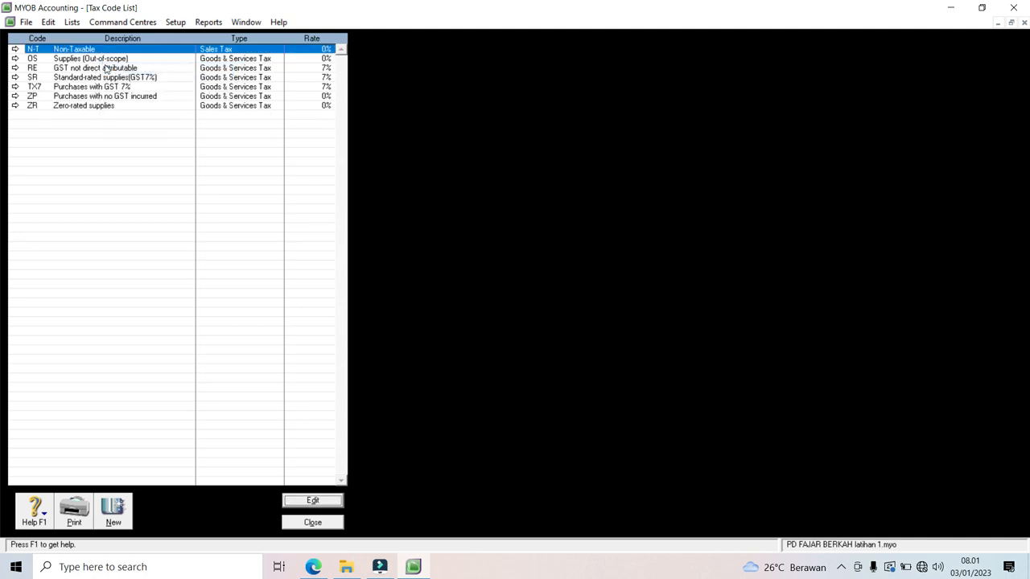
right_click(99, 61)
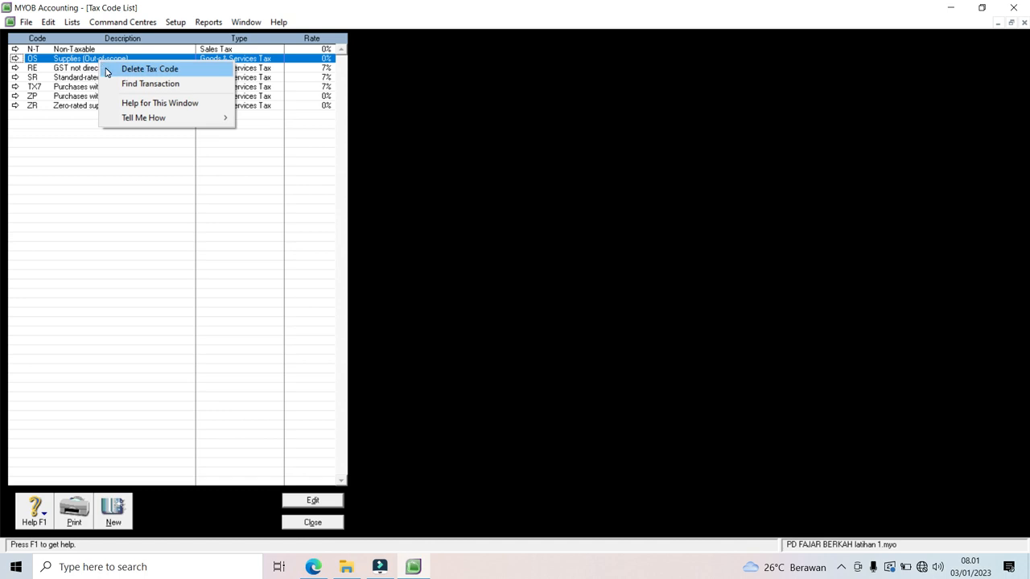
left_click(104, 69)
right_click(93, 64)
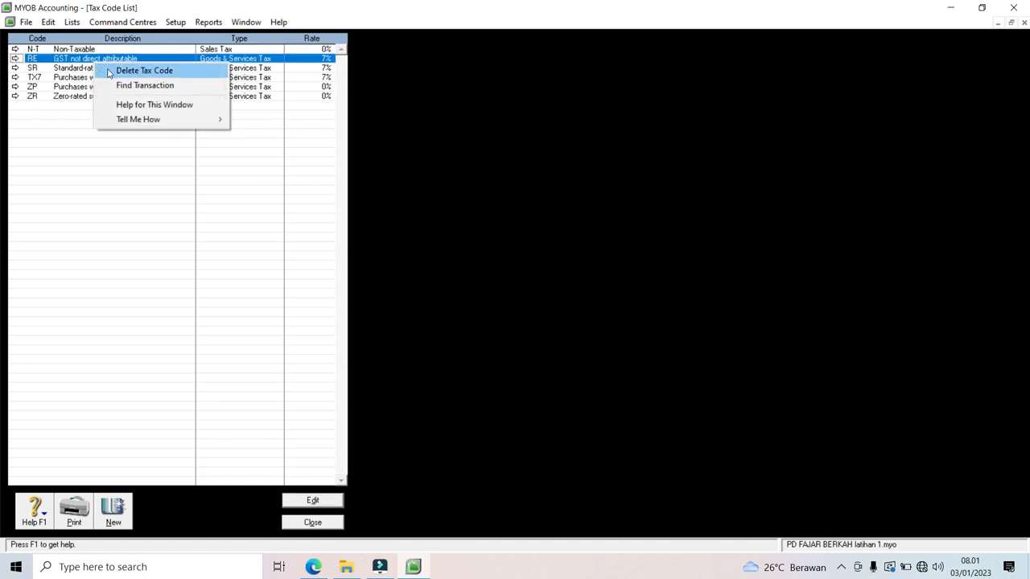
left_click(105, 70)
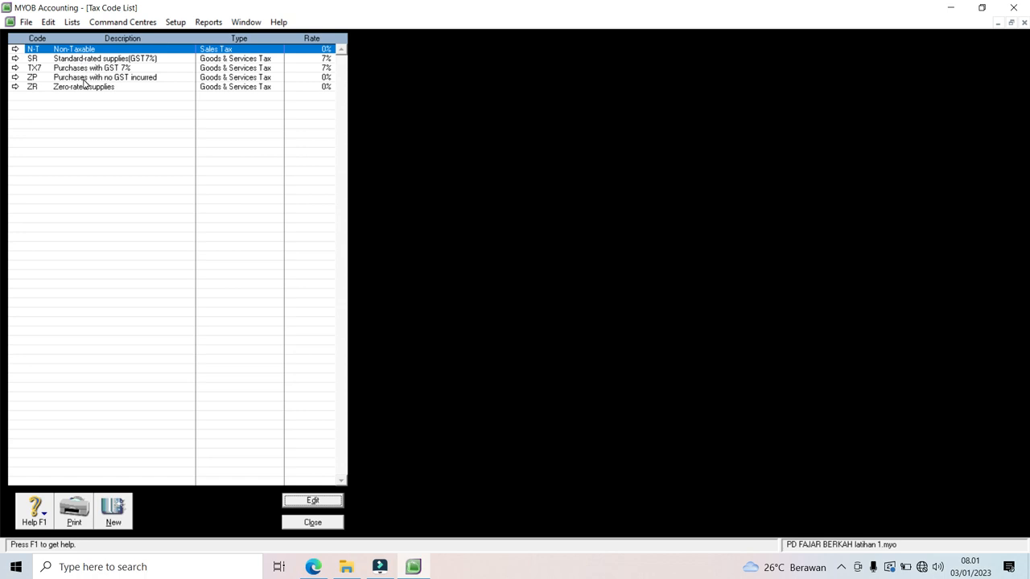
left_click(83, 79)
right_click(84, 81)
left_click(99, 89)
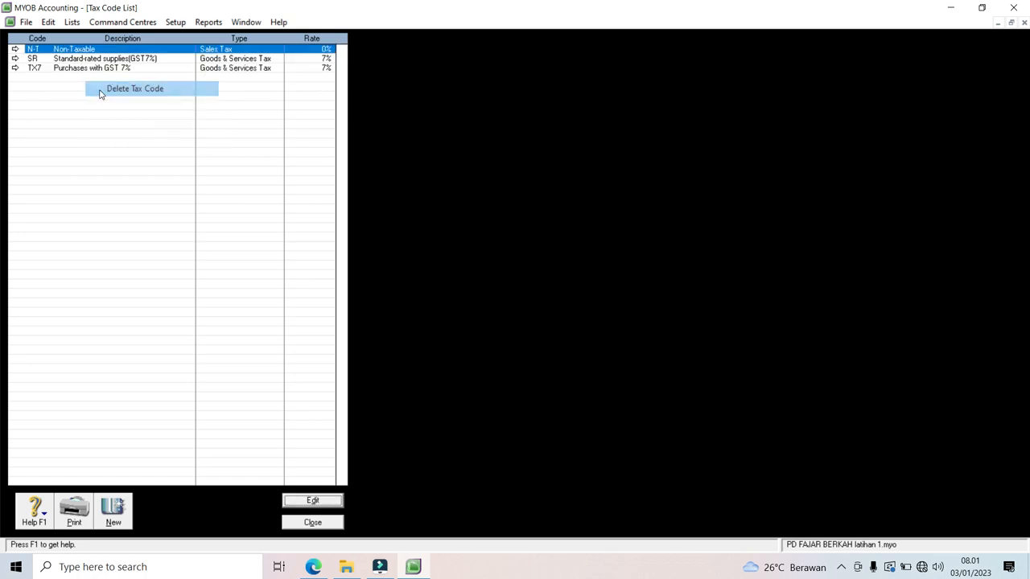
right_click(84, 78)
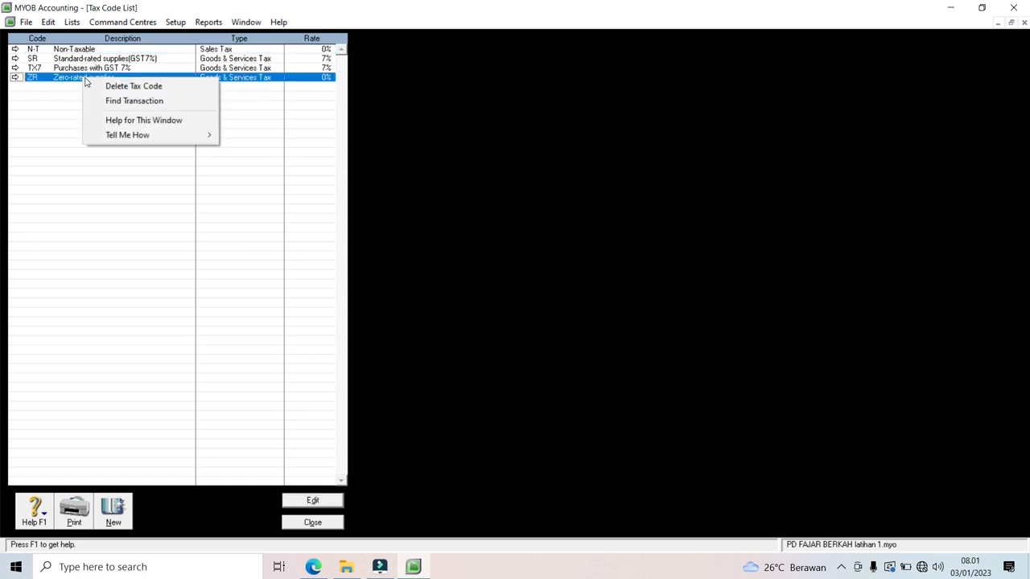
left_click(100, 91)
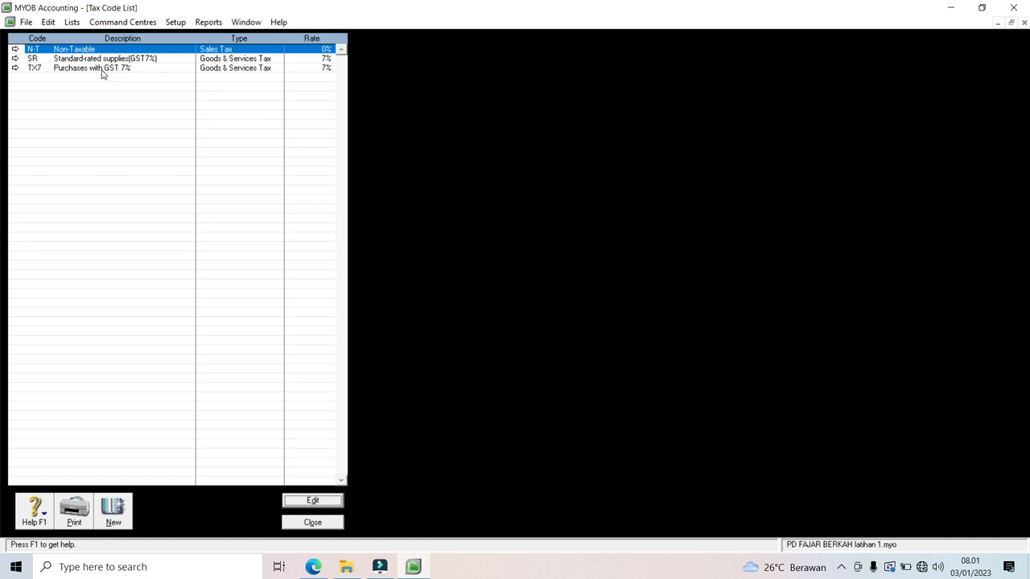
Step: Describe N-T as 'Tidak kena Pajak' and link its tax collected to 2-1003 PPN Keluaran
left_click(15, 49)
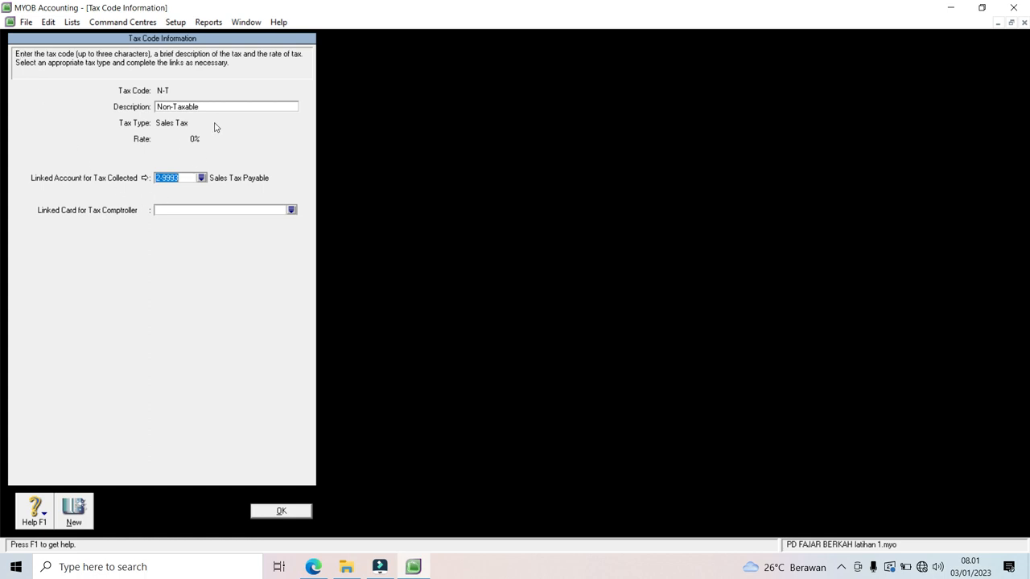
left_click(210, 107)
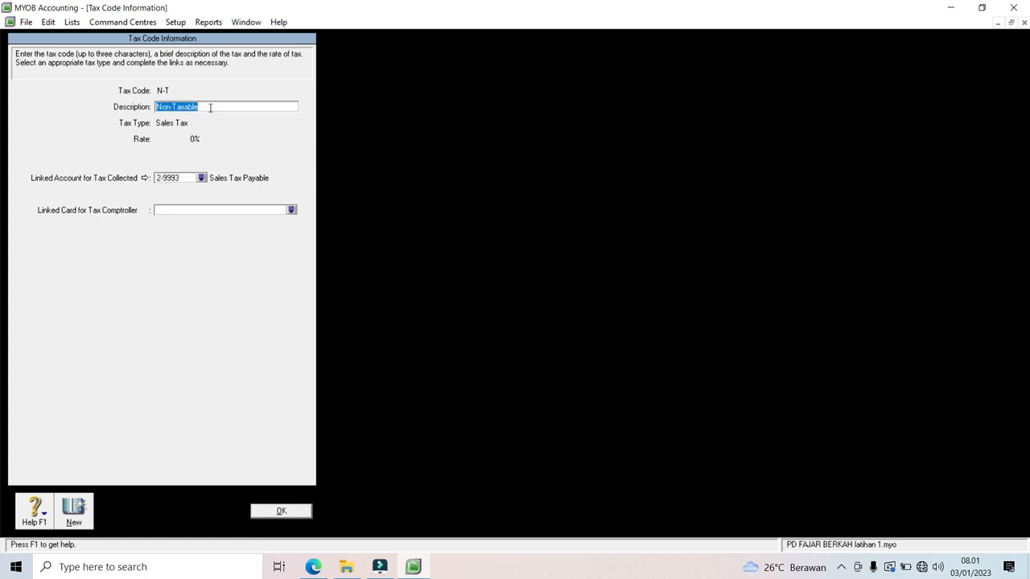
type("Tidak kena Pajak")
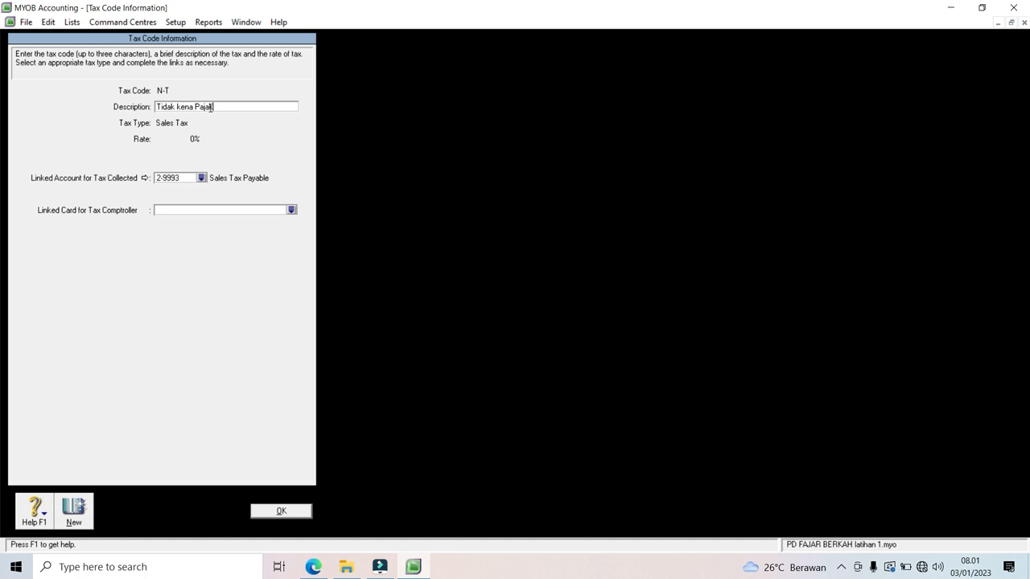
left_click(202, 178)
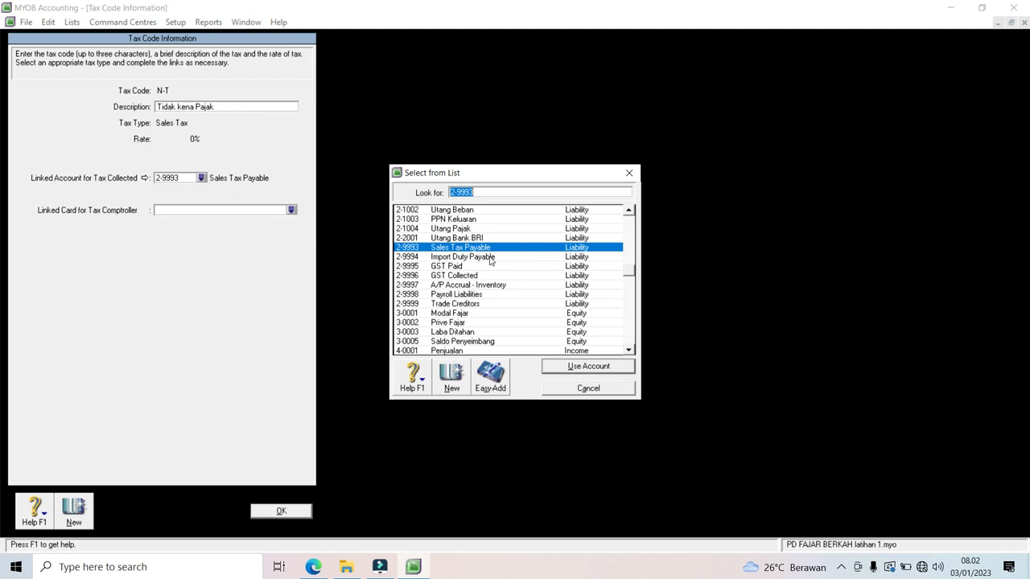
double_click(464, 220)
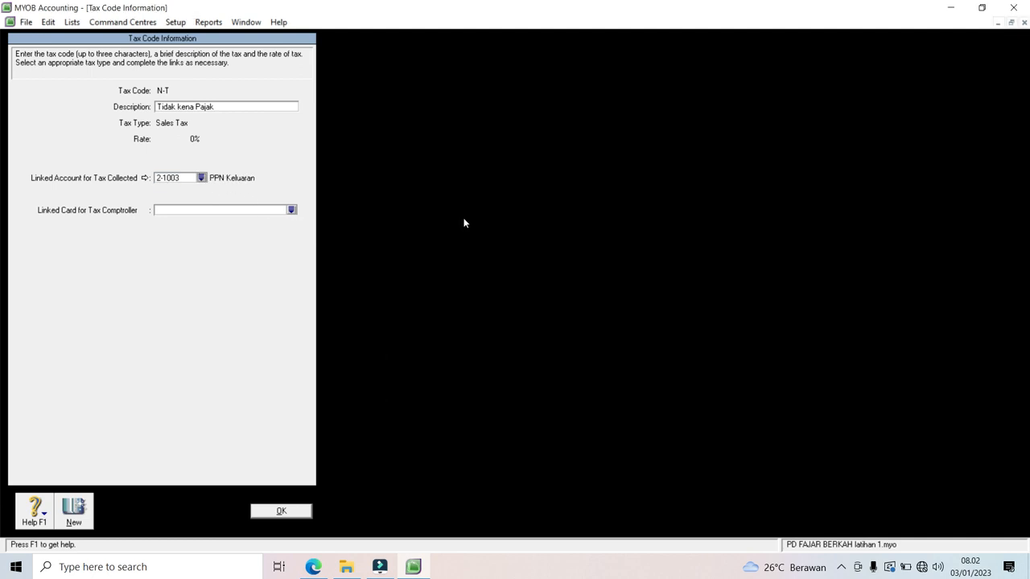
left_click(280, 512)
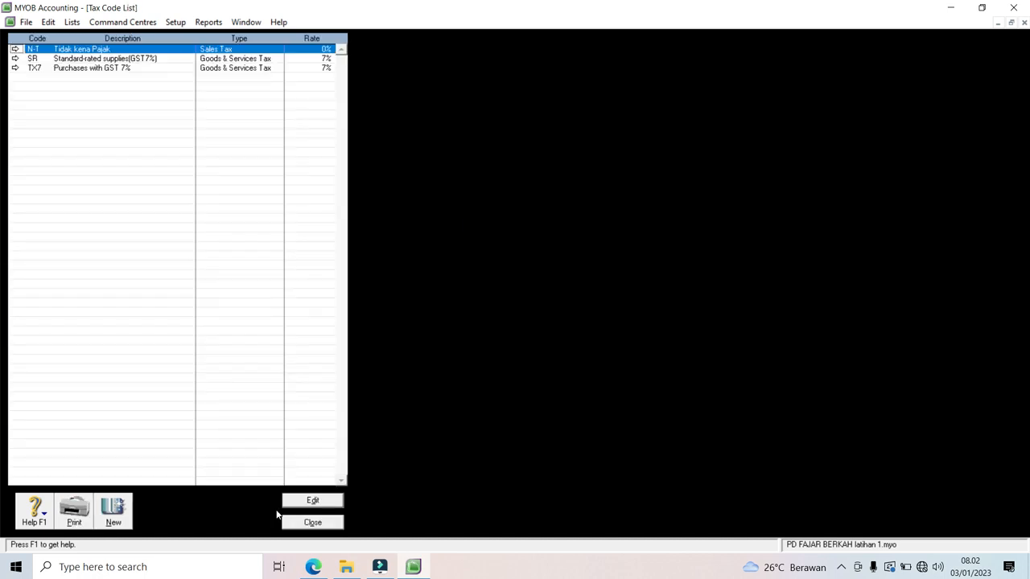
Step: Link SR's tax collected to 2-1003 PPN Keluaran and tax paid to 1-1007 PPN Masukan
left_click(16, 59)
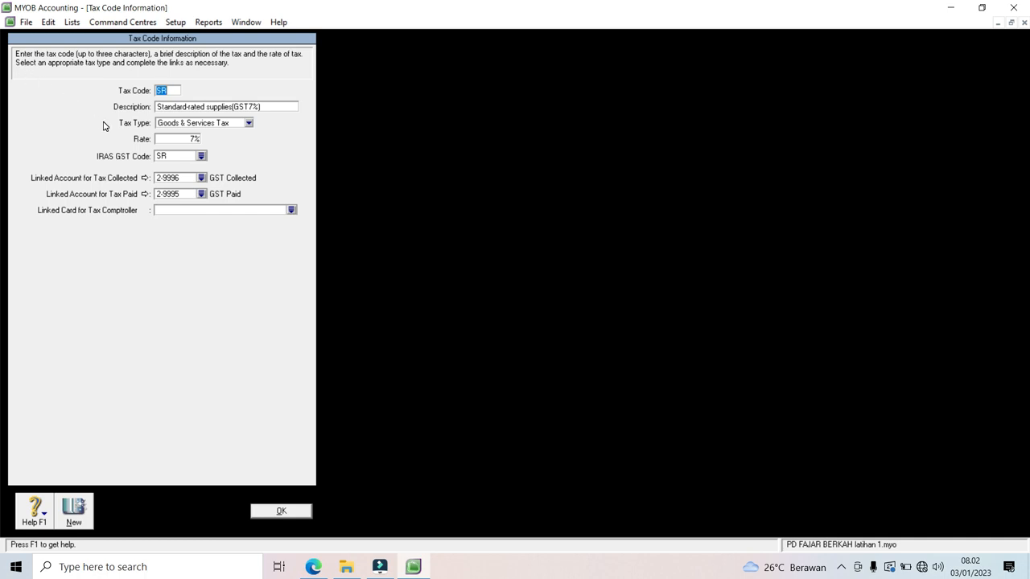
left_click(201, 178)
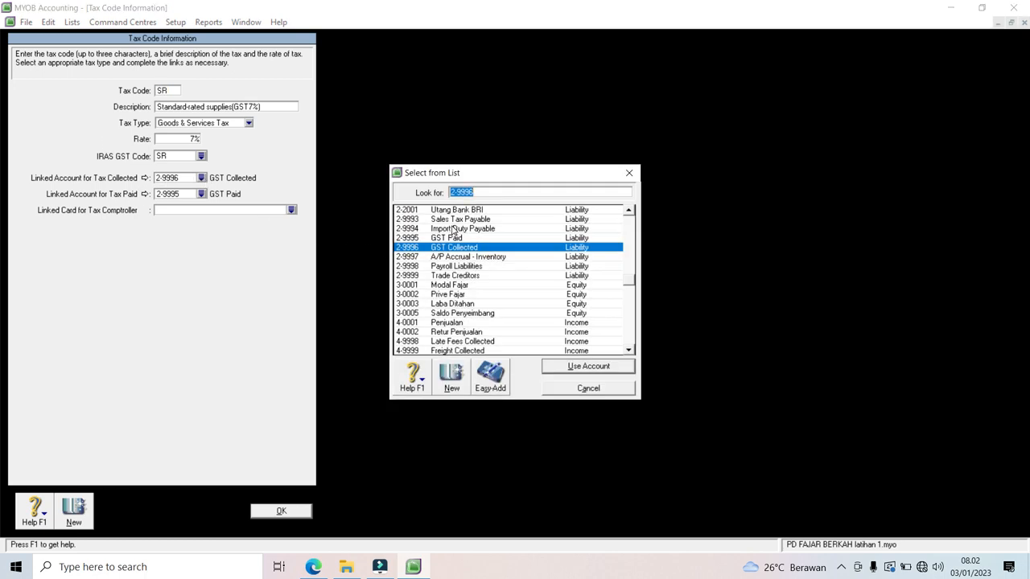
left_click(629, 210)
left_click(629, 210)
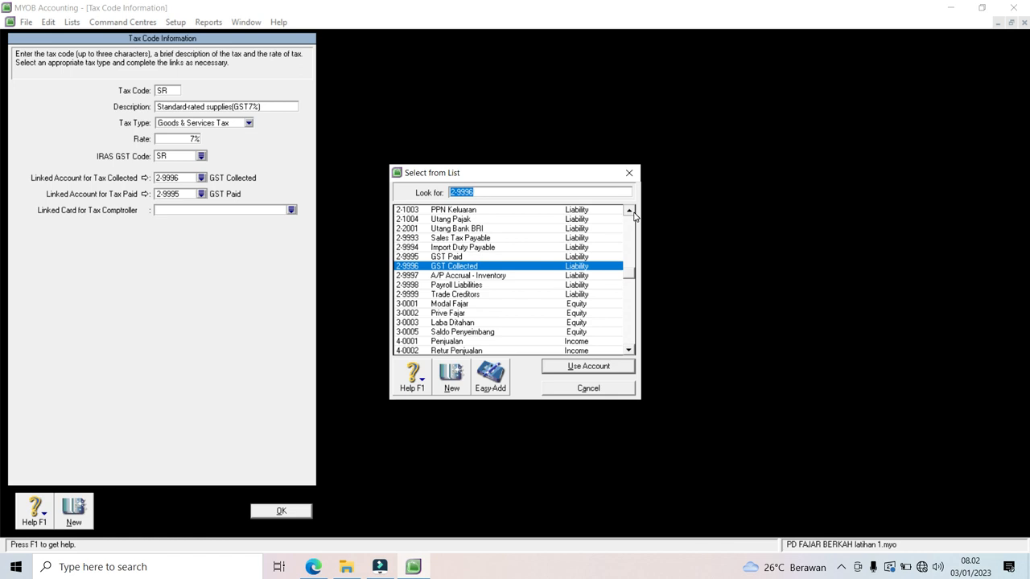
double_click(498, 210)
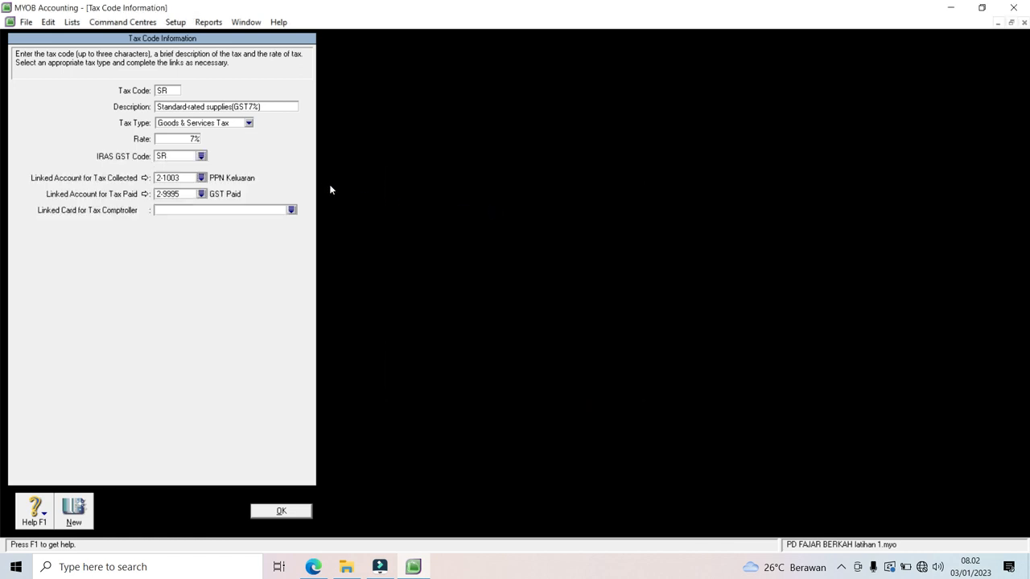
left_click(201, 195)
left_click(628, 211)
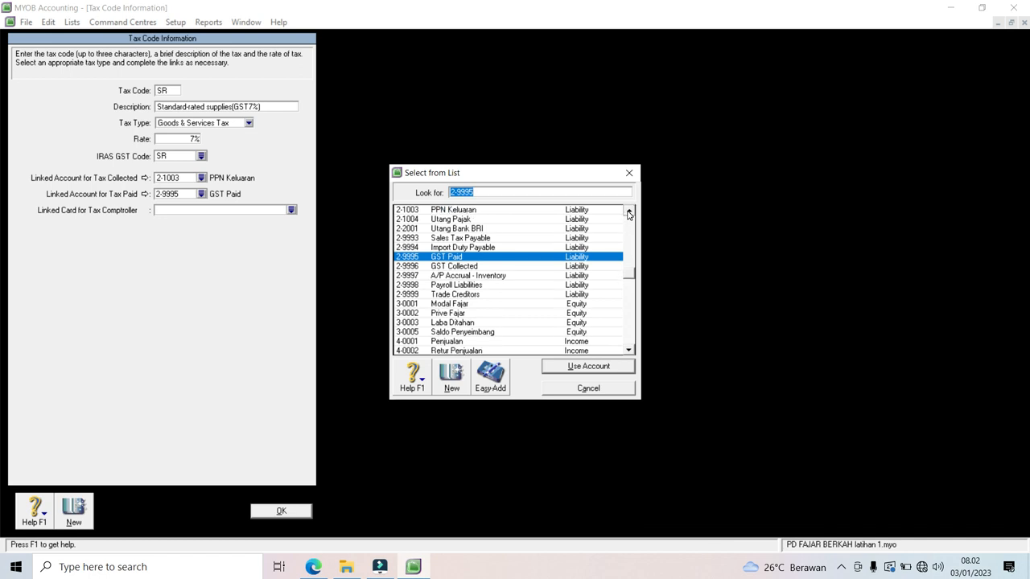
left_click(628, 211)
left_click(628, 211)
left_click(629, 211)
scroll(628, 212, "up", 3)
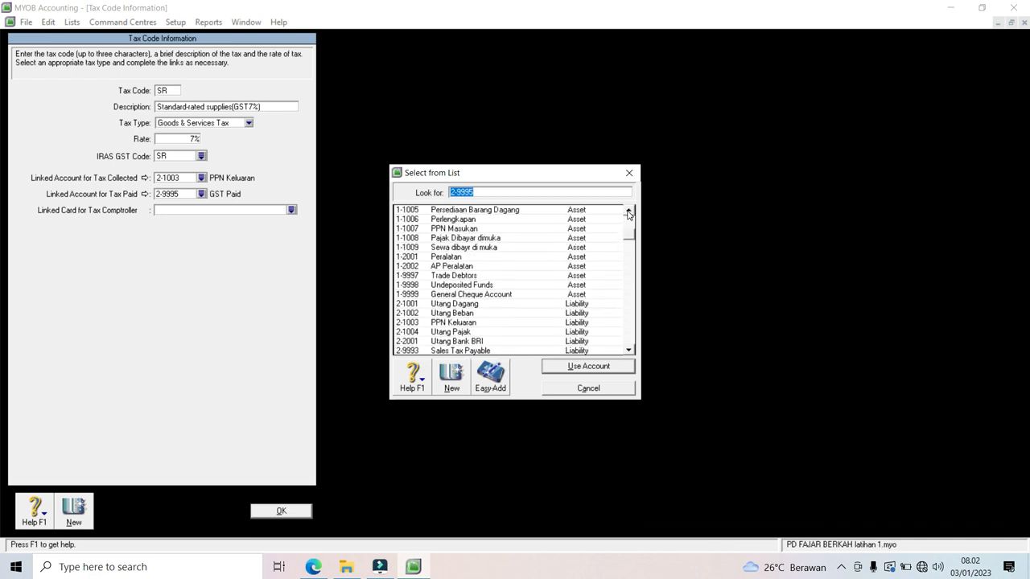
double_click(465, 228)
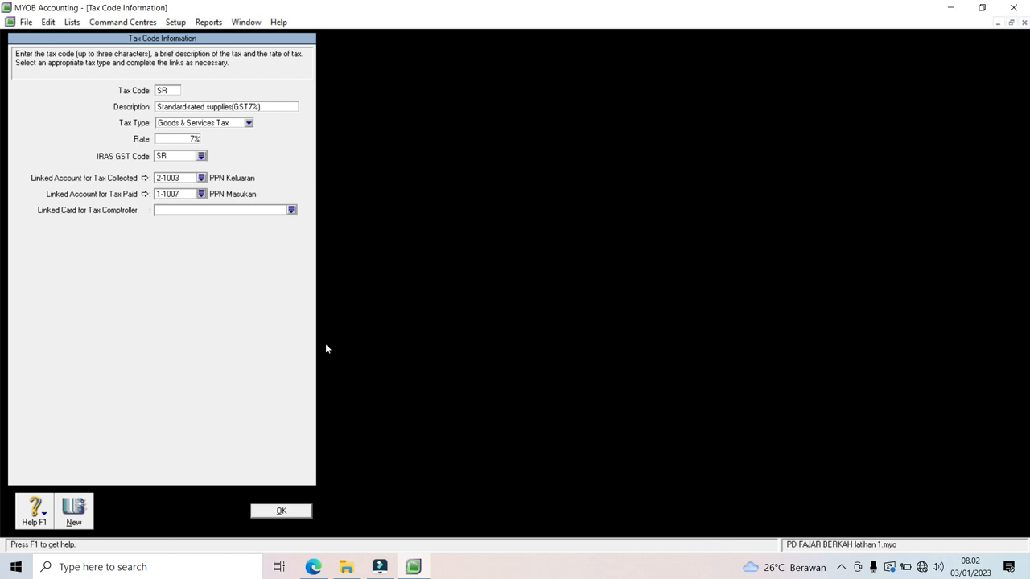
left_click(276, 510)
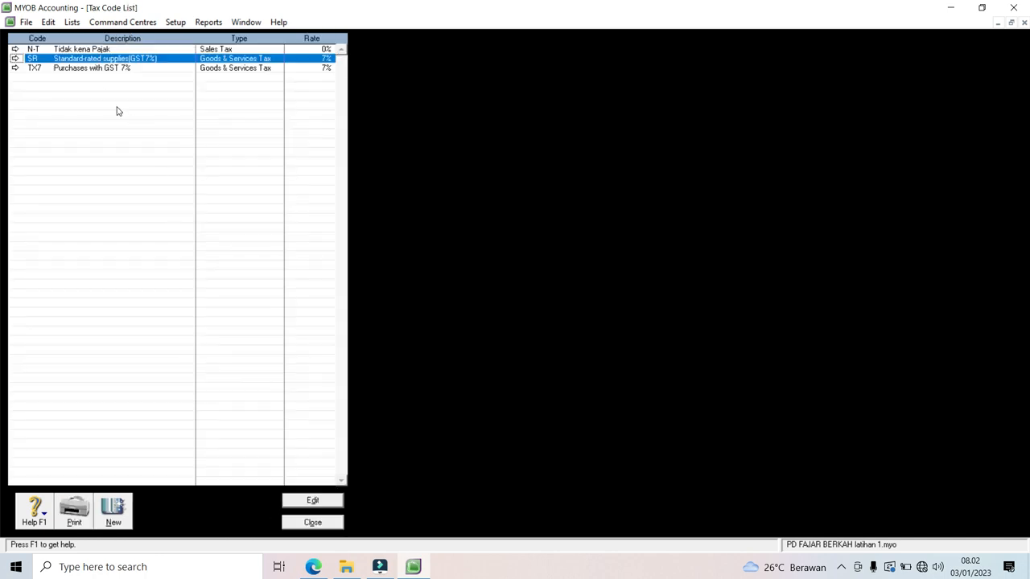
Step: Link TX7's tax collected to 2-1003 PPN Keluaran and tax paid to 1-1007 PPN Masukan
left_click(14, 69)
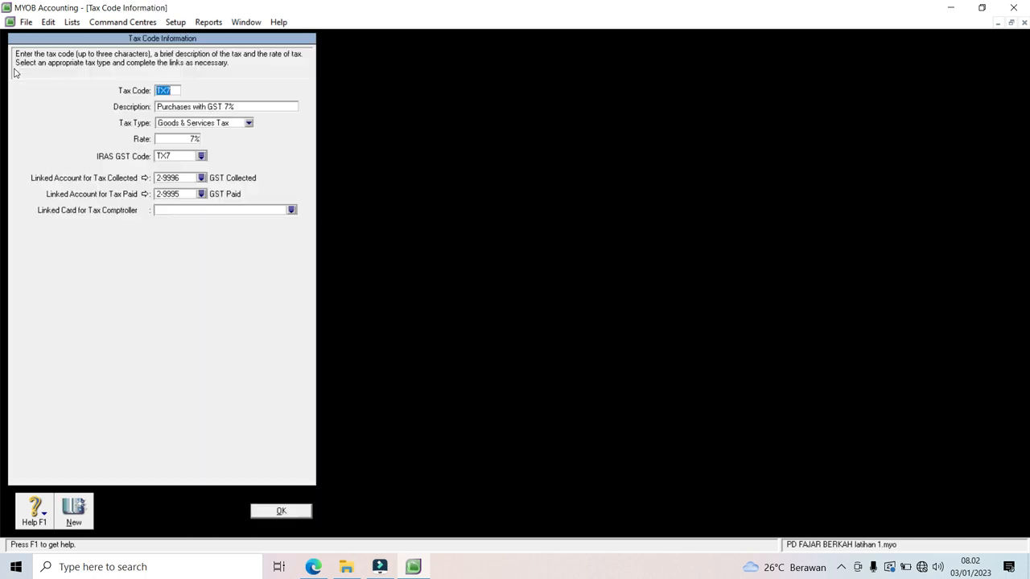
left_click(201, 178)
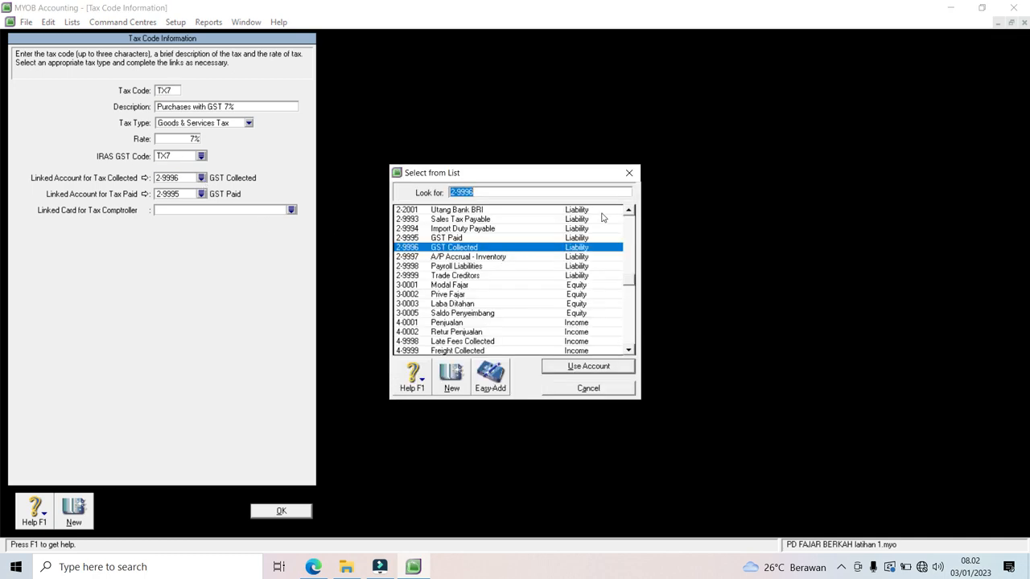
left_click(629, 212)
left_click(629, 212)
left_click(629, 213)
left_click(629, 212)
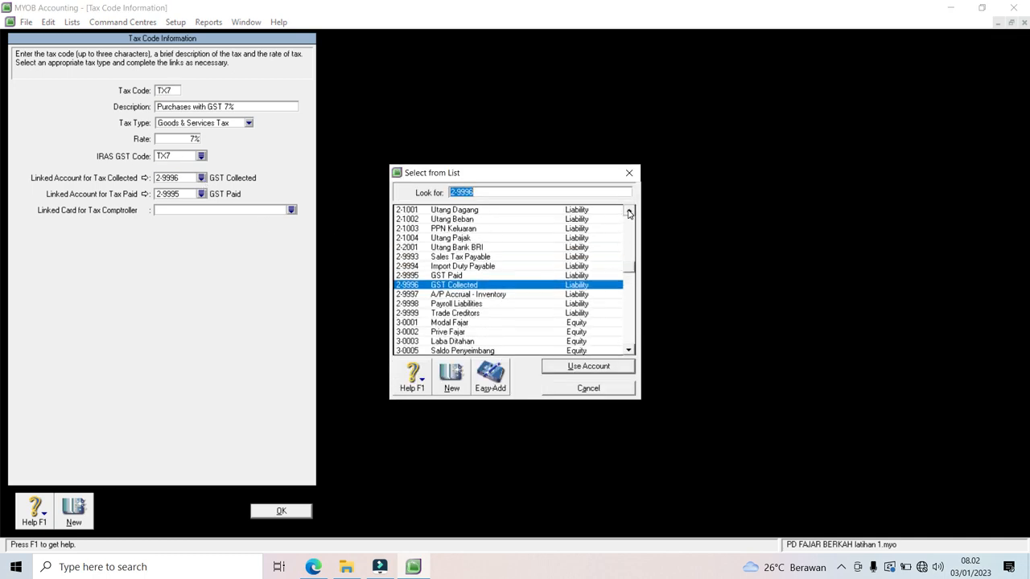
double_click(464, 230)
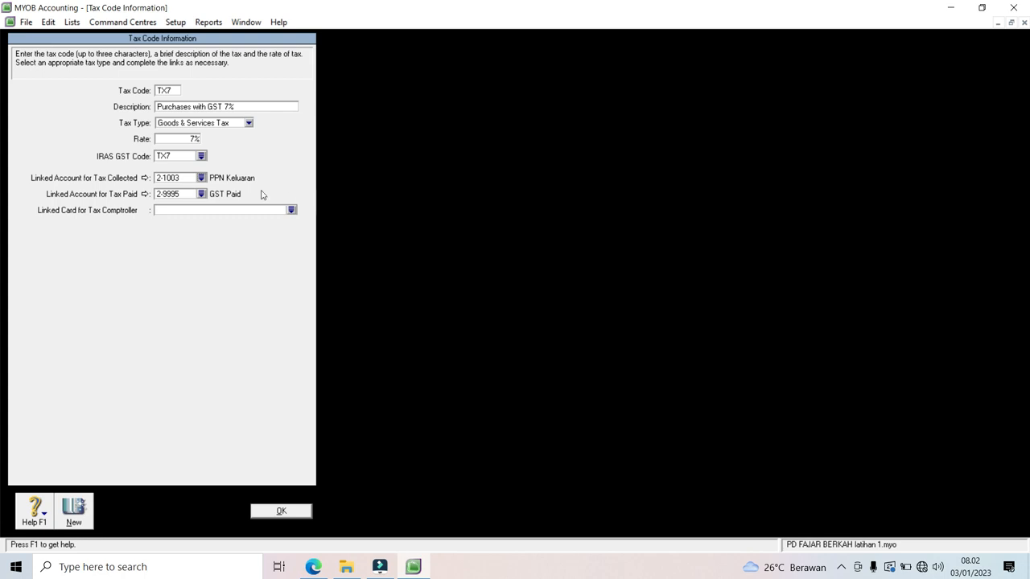
left_click(202, 196)
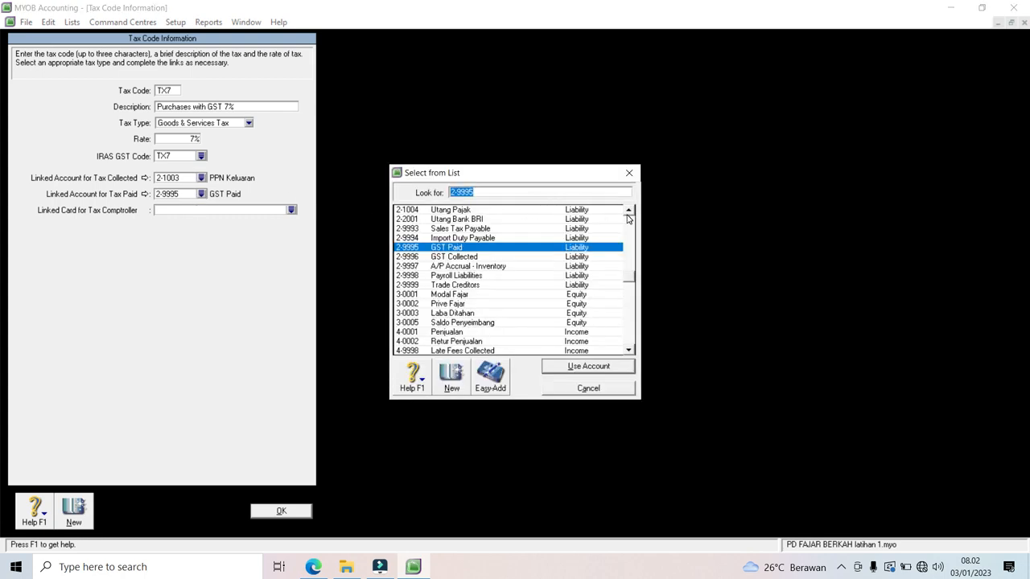
scroll(627, 216, "up", 5)
scroll(628, 217, "up", 2)
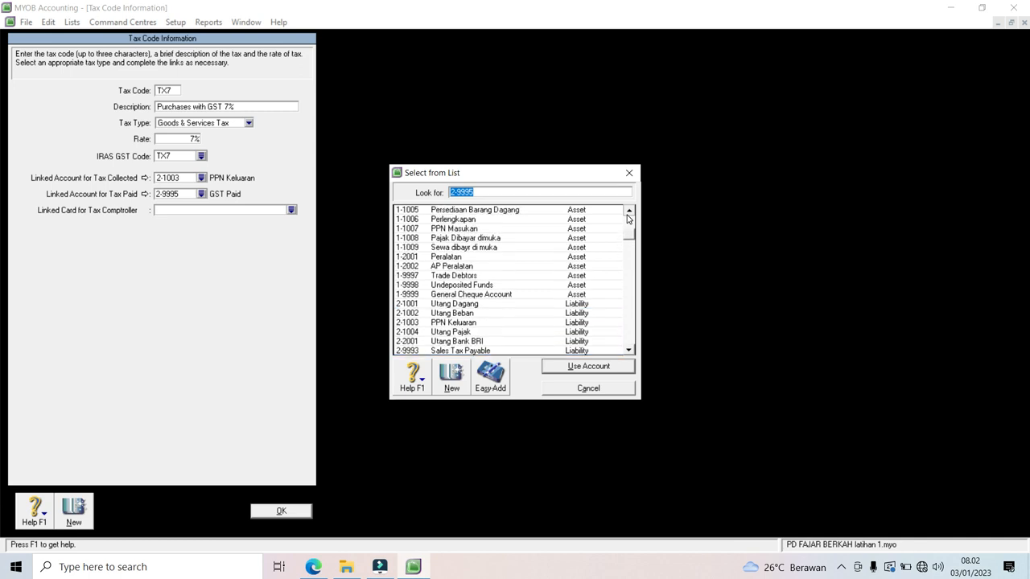
double_click(461, 239)
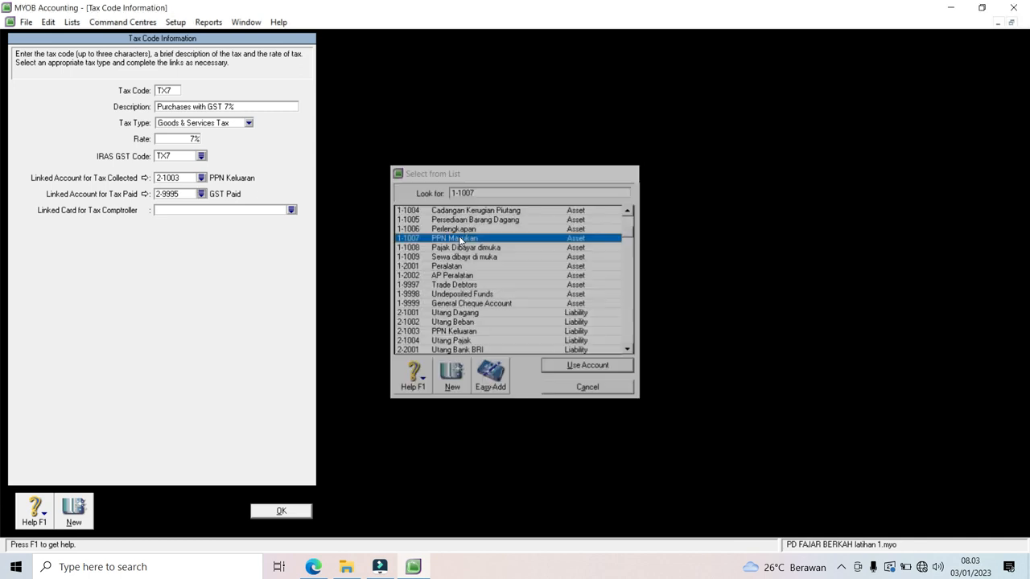
left_click(286, 514)
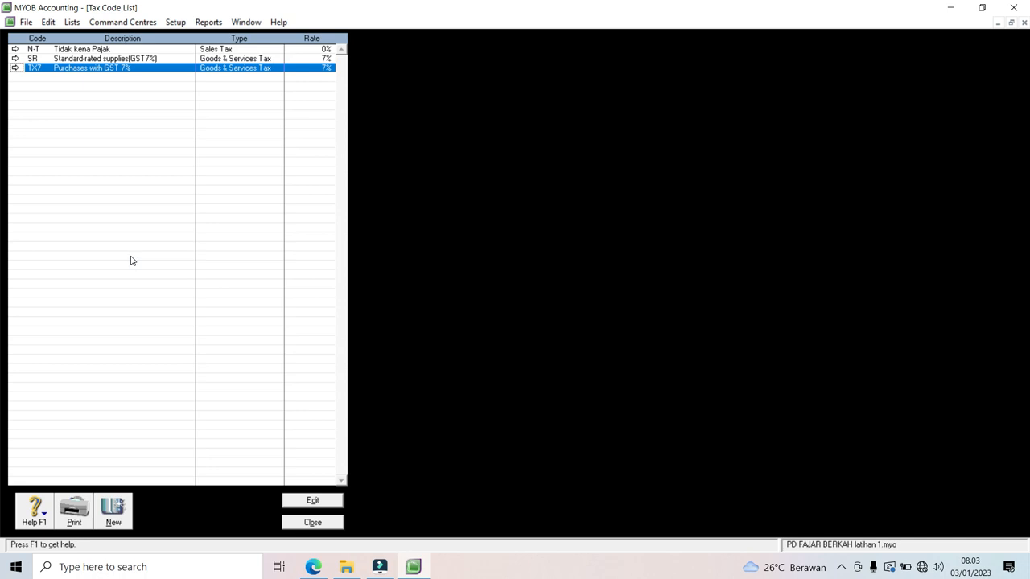
Step: Create tax code PPN, described 'Pajak Pertambahan Nilai', with an 11% rate
left_click(117, 511)
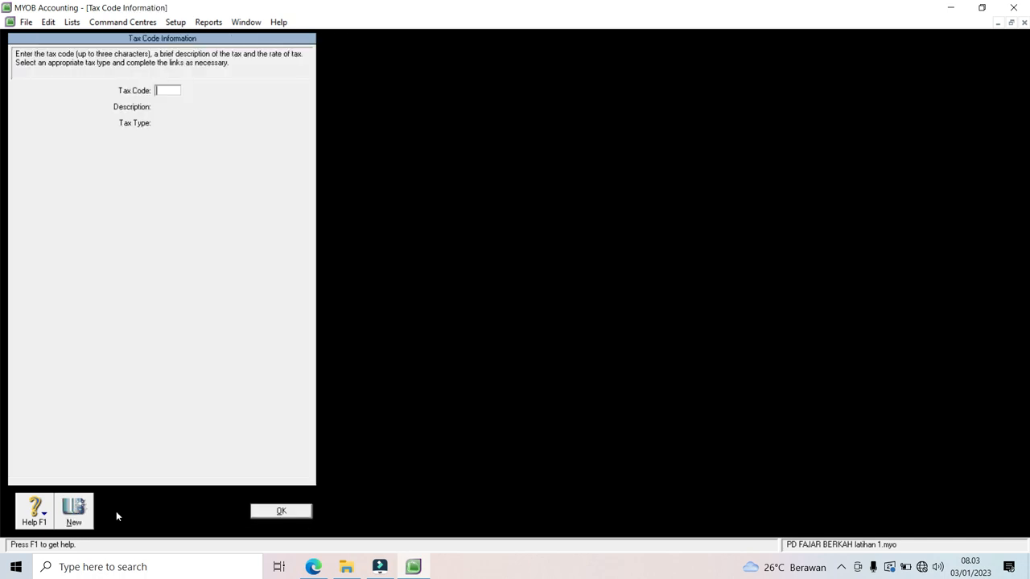
type("PPN")
key("Tab")
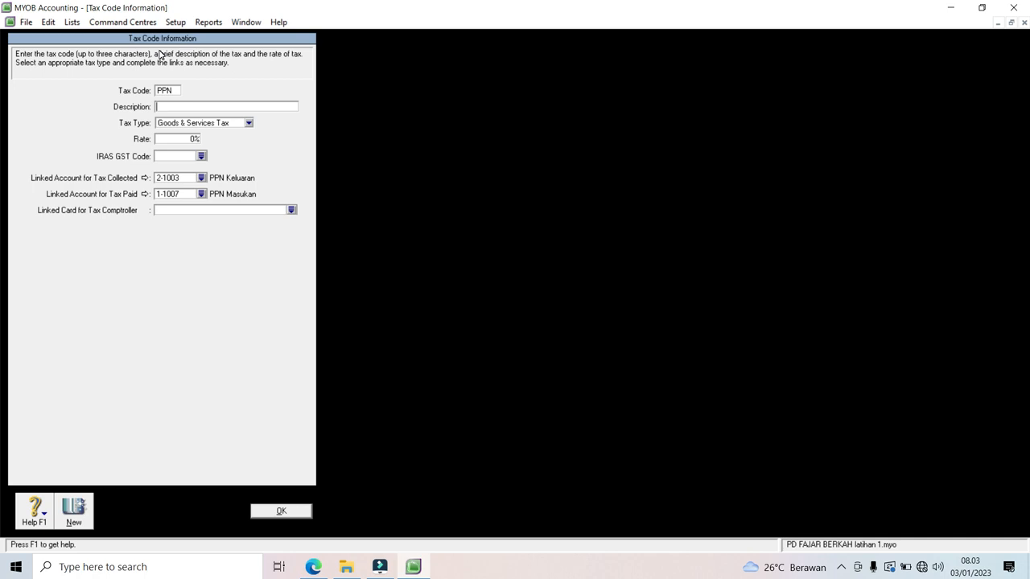
type("Pajak Pertambahan nila")
key("BackSpace")
key("BackSpace")
key("BackSpace")
key("BackSpace")
key("BackSpace")
type("Ni")
key("BackSpace")
type("la")
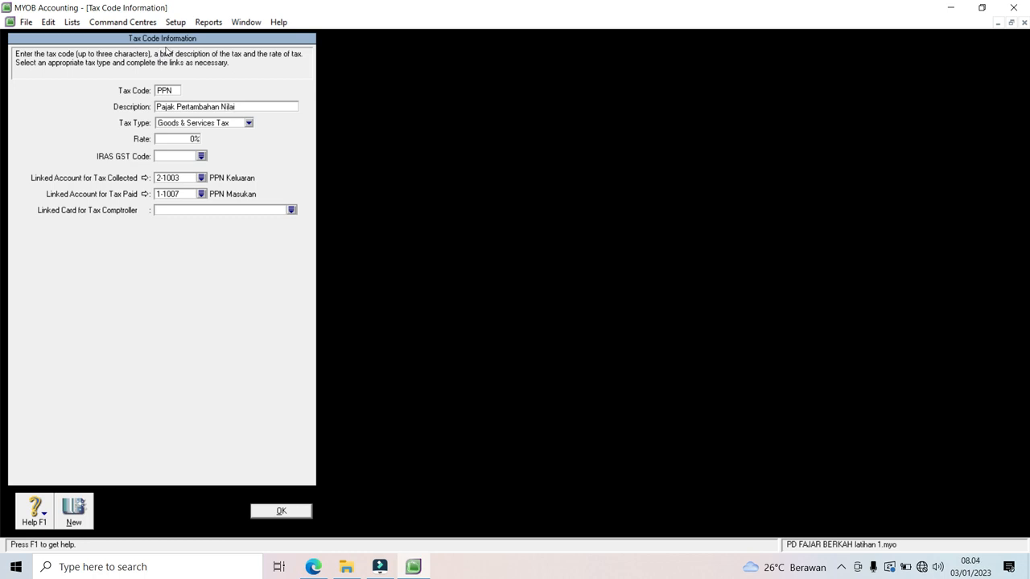
type("i")
left_click(181, 138)
type("11")
left_click(276, 513)
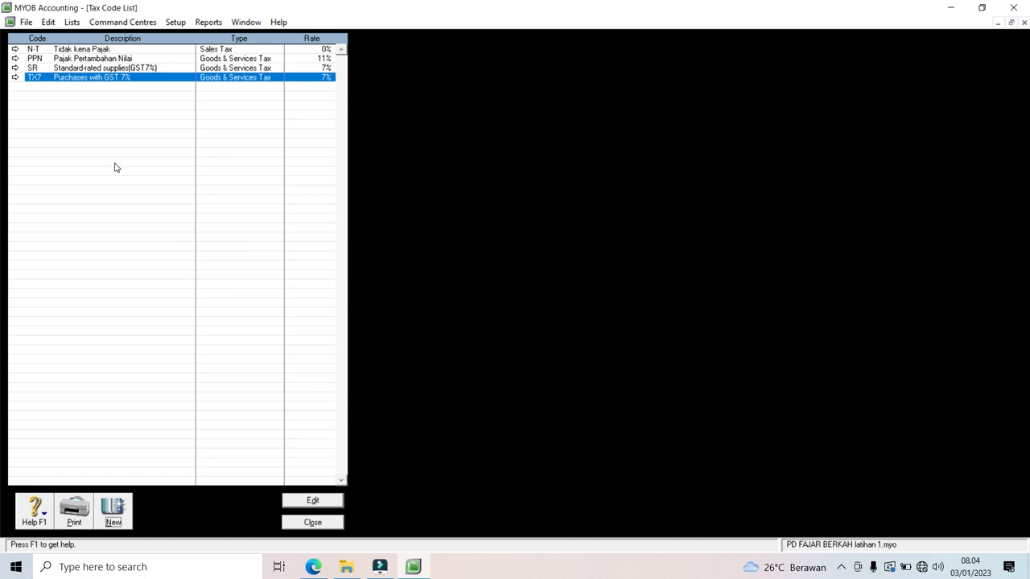
Step: Review the four tax codes N-T, PPN, SR and TX7, then close the Tax Code List
left_click(95, 50)
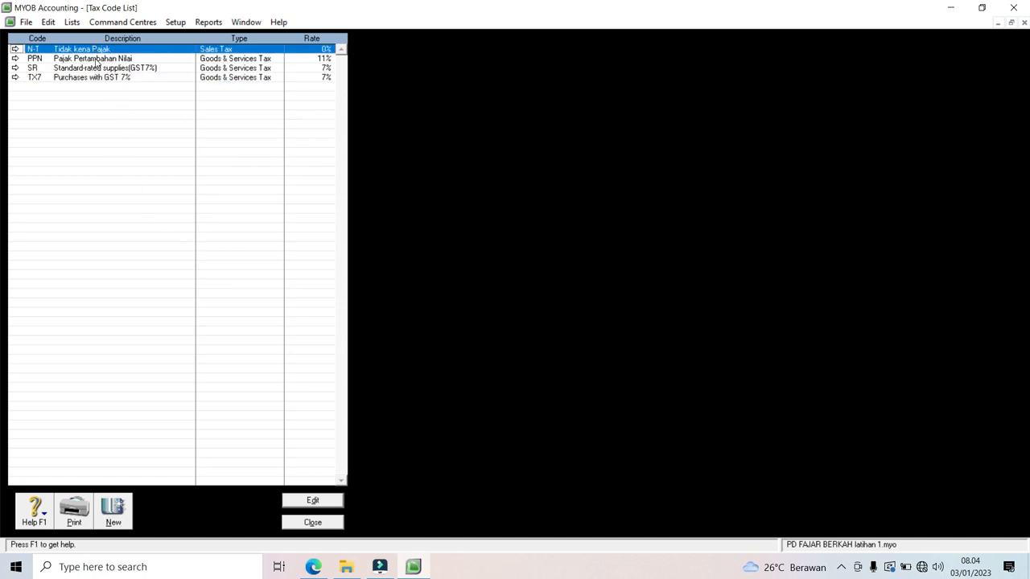
left_click(97, 59)
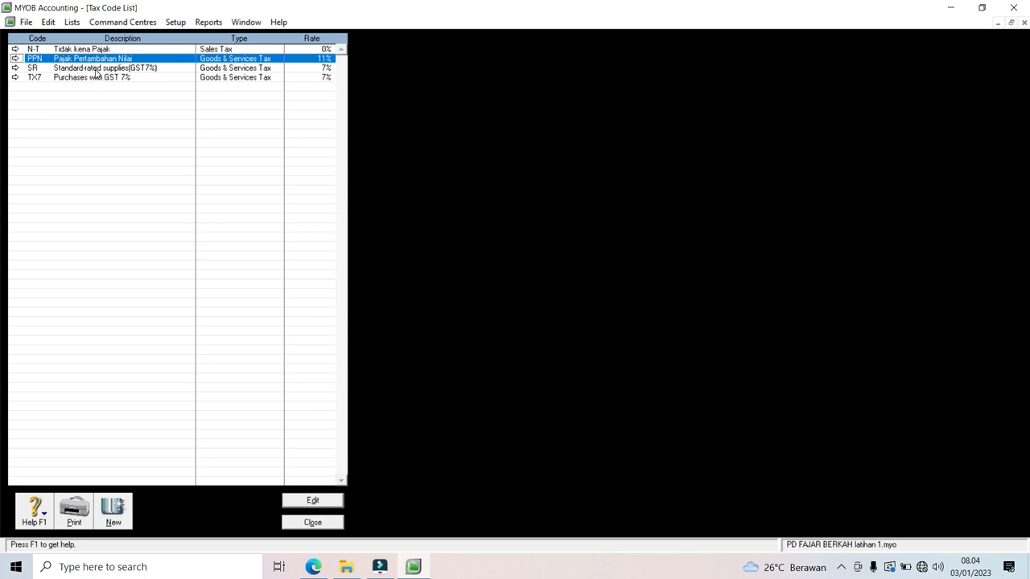
left_click(96, 69)
left_click(96, 79)
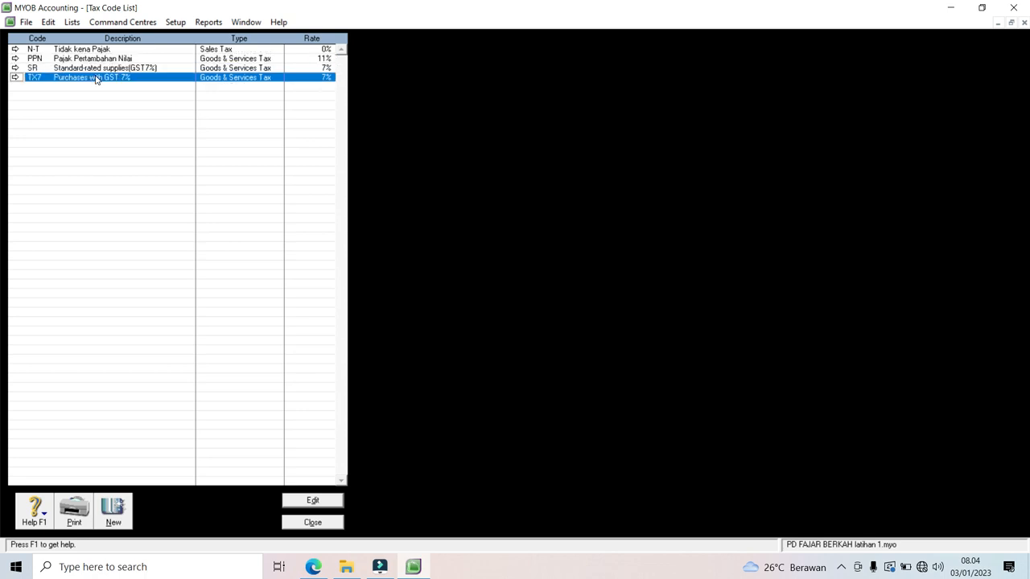
left_click(98, 68)
left_click(98, 78)
left_click(312, 522)
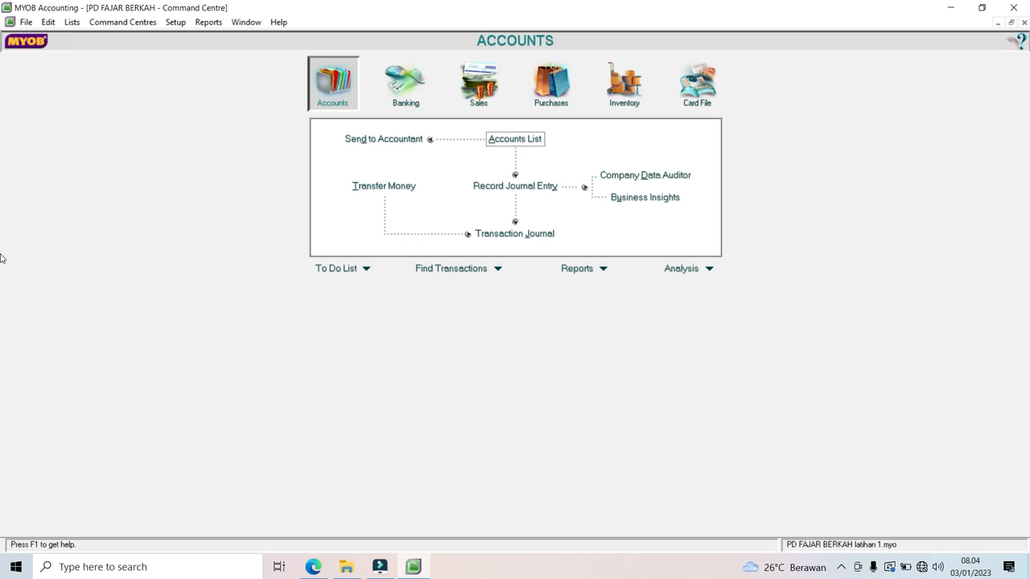
left_click(178, 24)
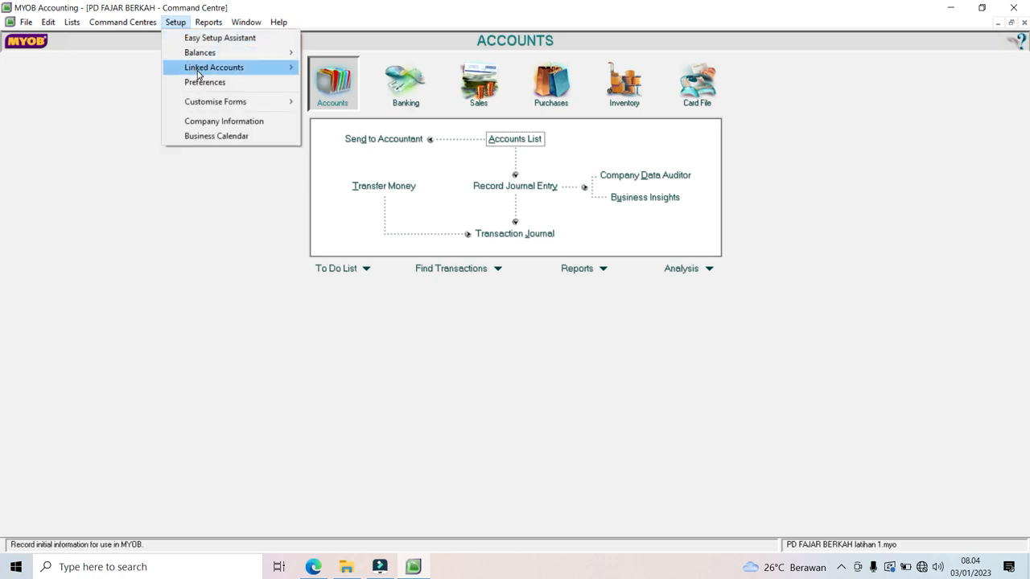
Step: Link undeposited funds to bank account 1-1001 Kas Di Bank in the Accounts & Banking linked accounts
mouse_move(198, 73)
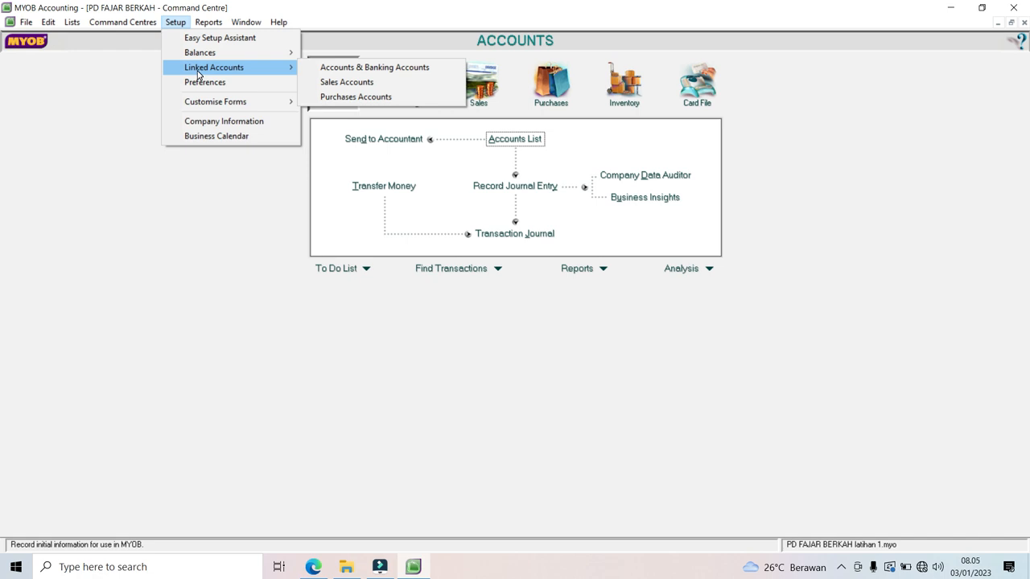
left_click(334, 69)
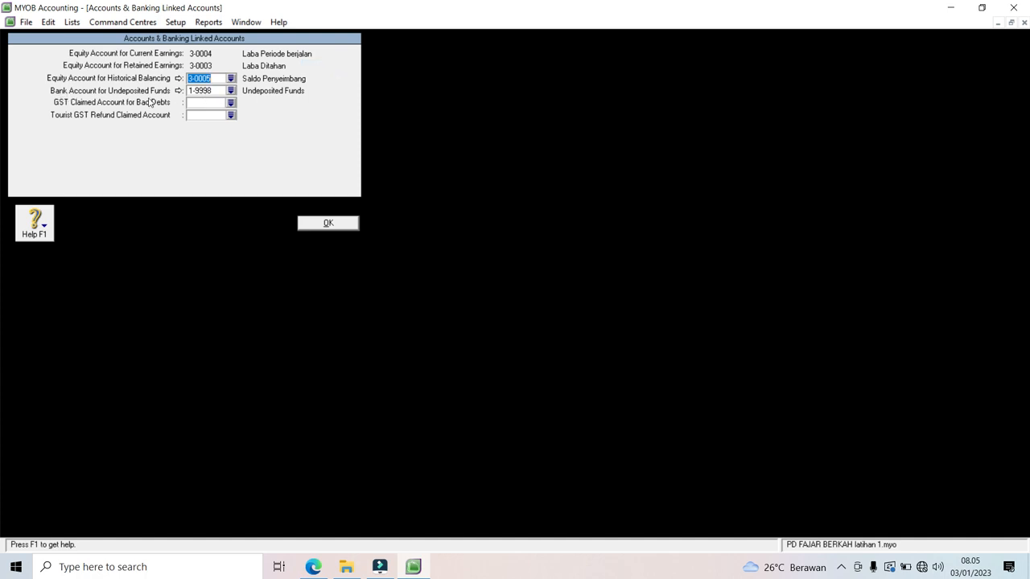
left_click(231, 91)
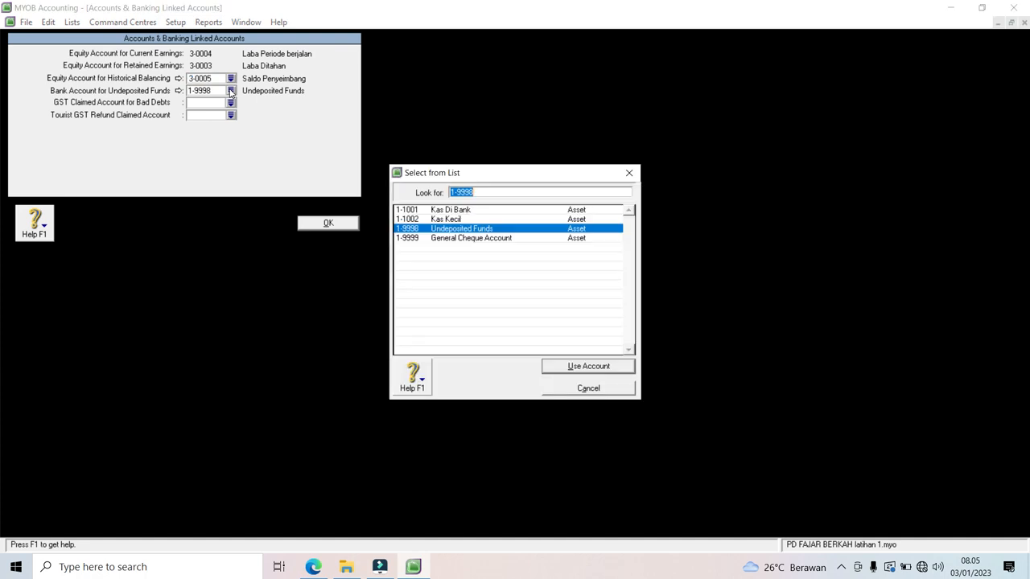
double_click(424, 211)
left_click(546, 345)
left_click(351, 226)
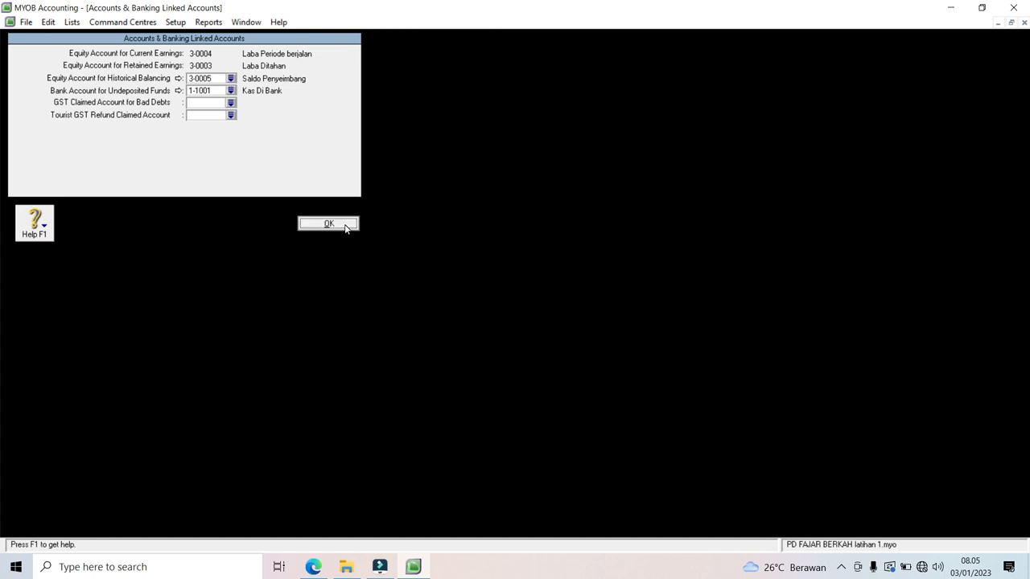
left_click(175, 23)
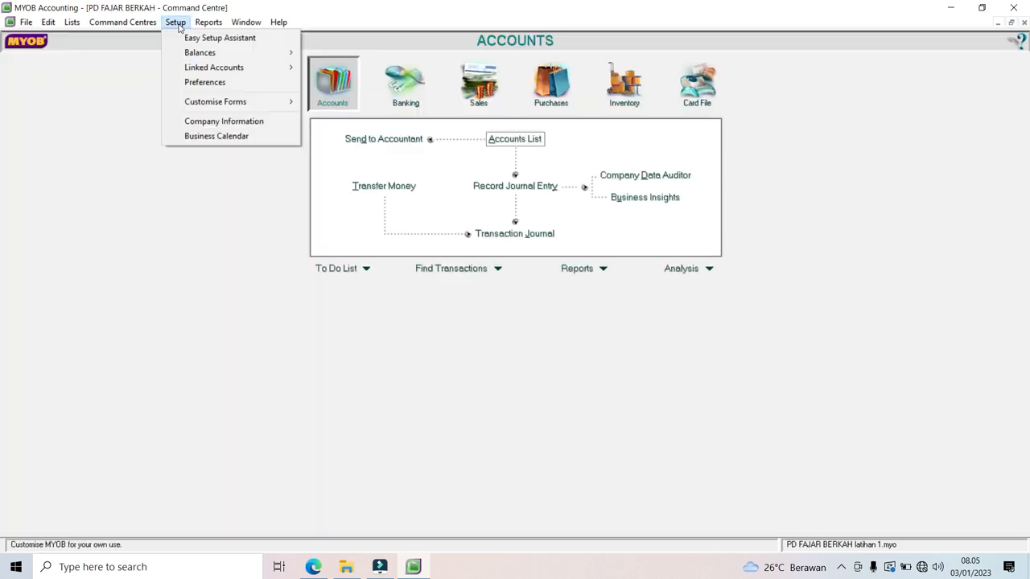
Step: Link receivables to 1-1003 Piutang Dagang and receipts to 1-1001 Kas Di Bank; disable sales freight and early discounts
mouse_move(260, 73)
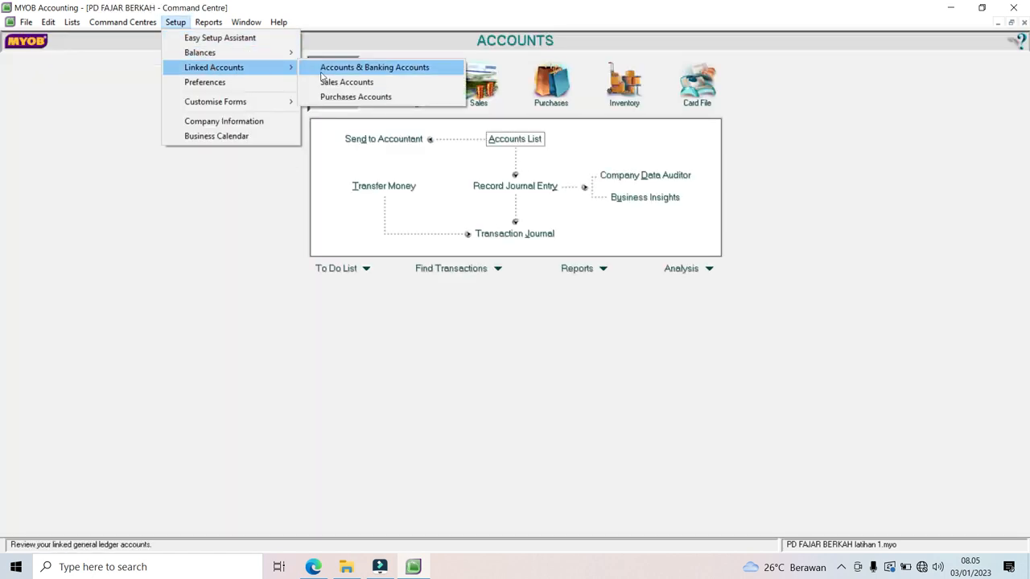
left_click(351, 84)
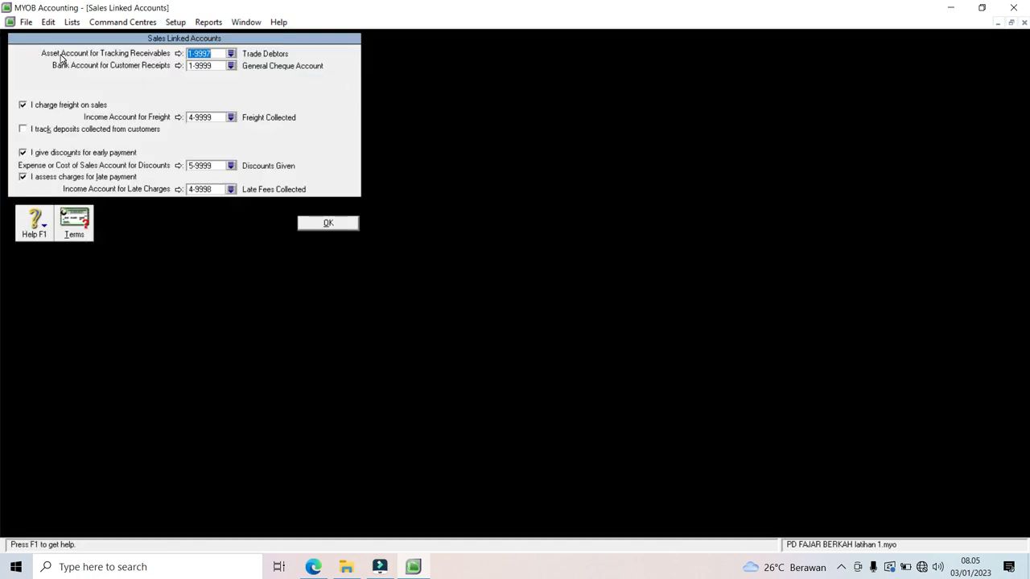
left_click(231, 53)
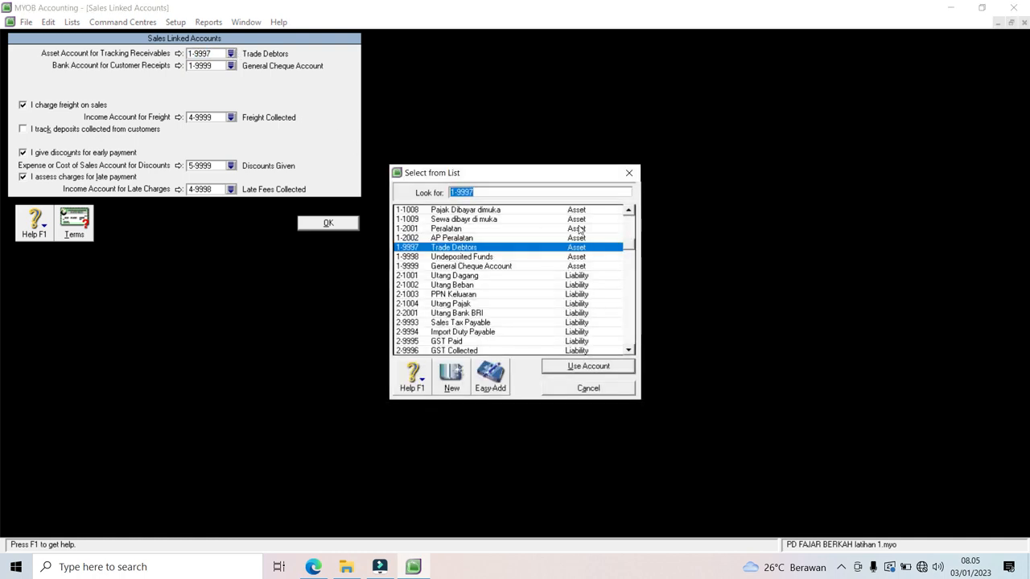
scroll(630, 211, "up", 6)
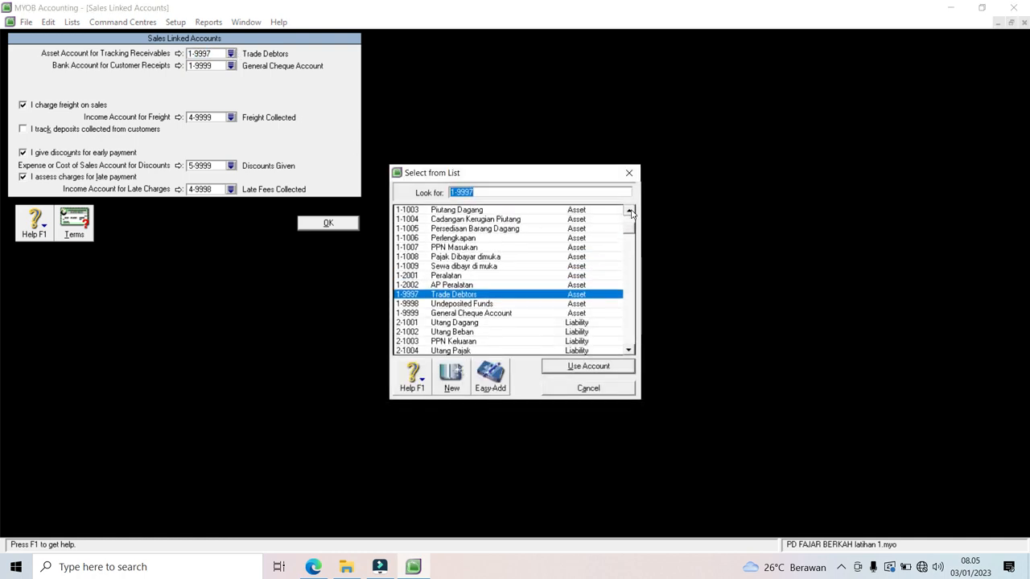
double_click(509, 220)
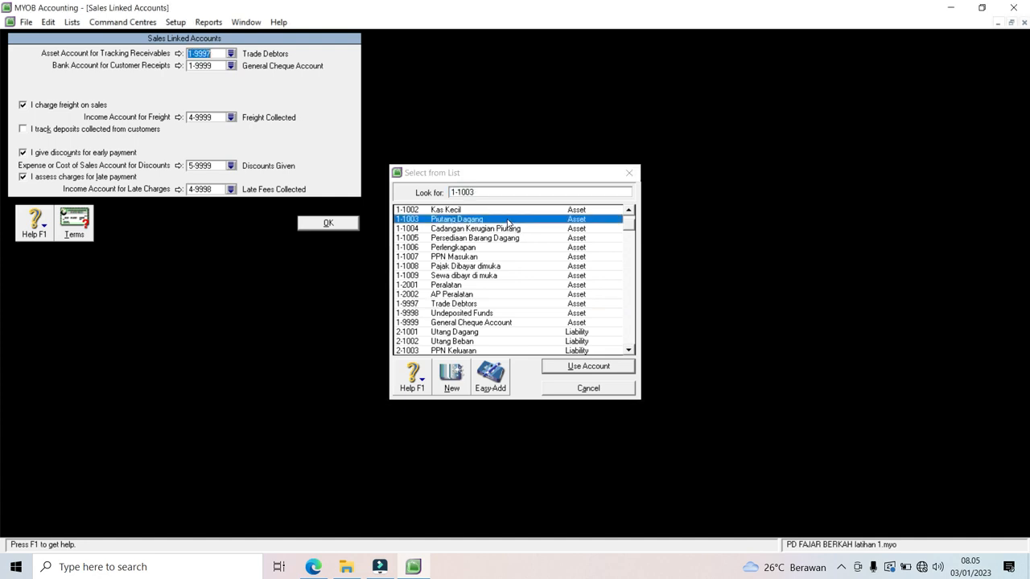
left_click(231, 67)
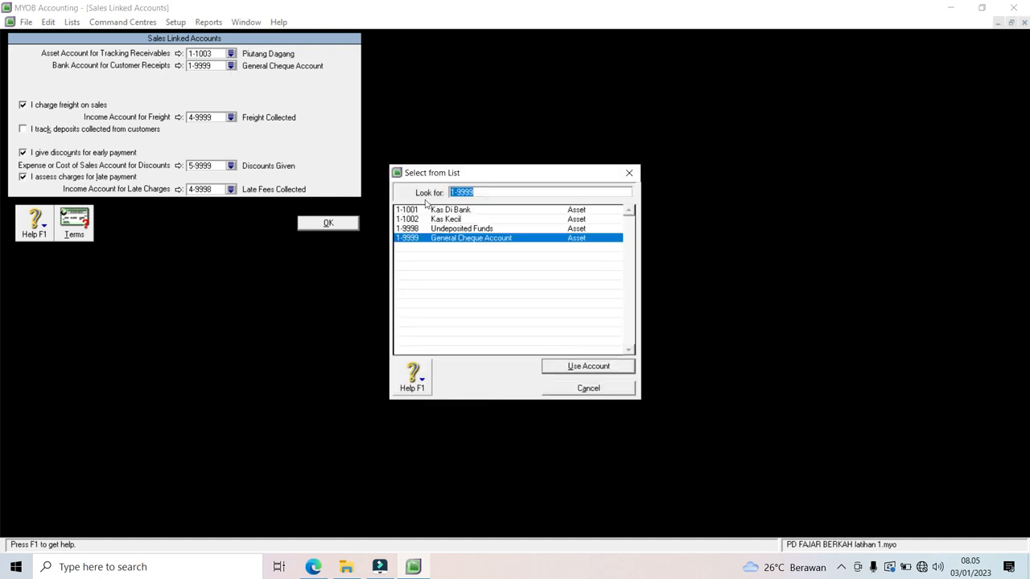
double_click(432, 210)
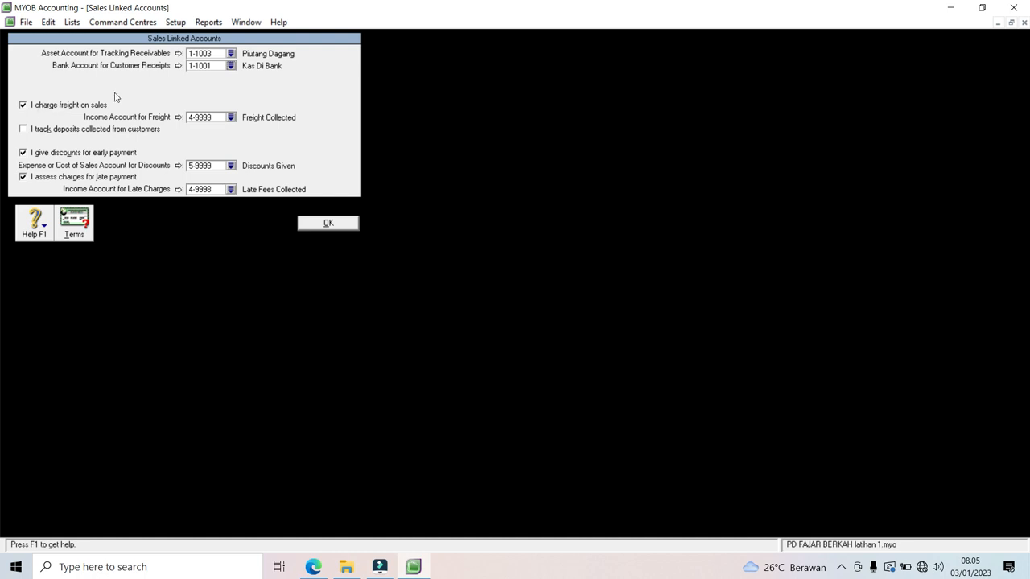
left_click(22, 108)
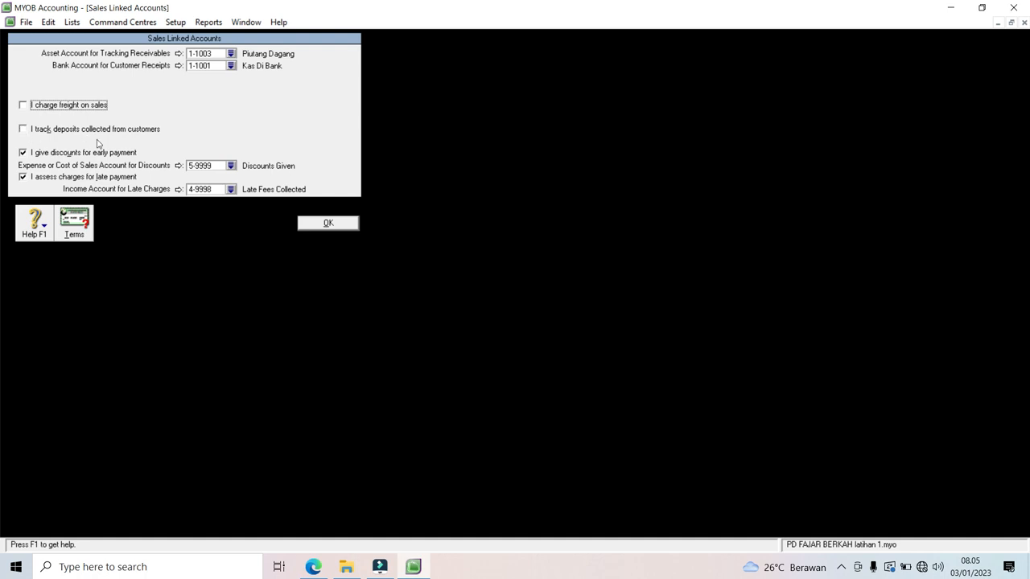
left_click(24, 153)
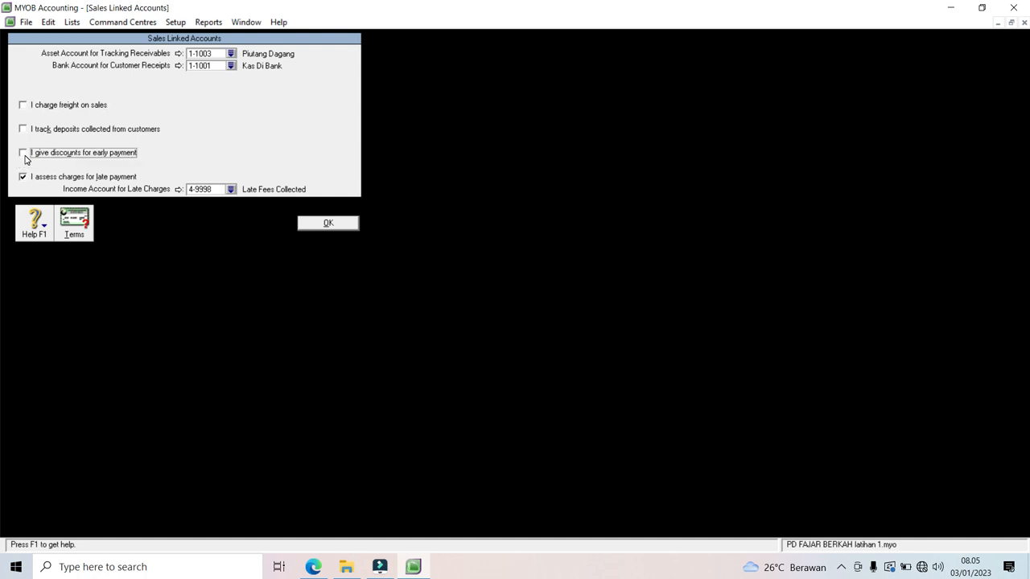
left_click(314, 567)
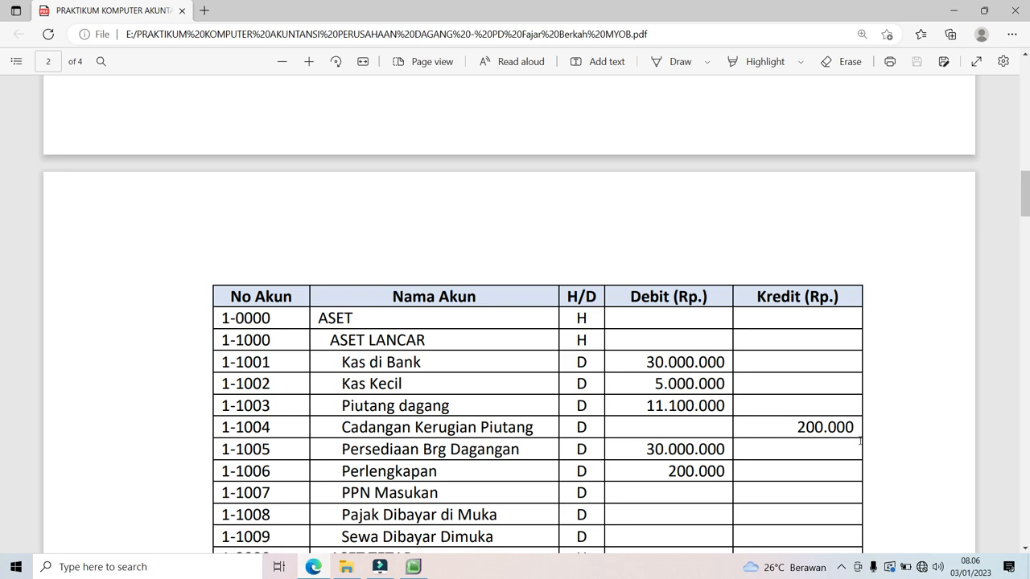
left_click_drag(1027, 204, 1028, 161)
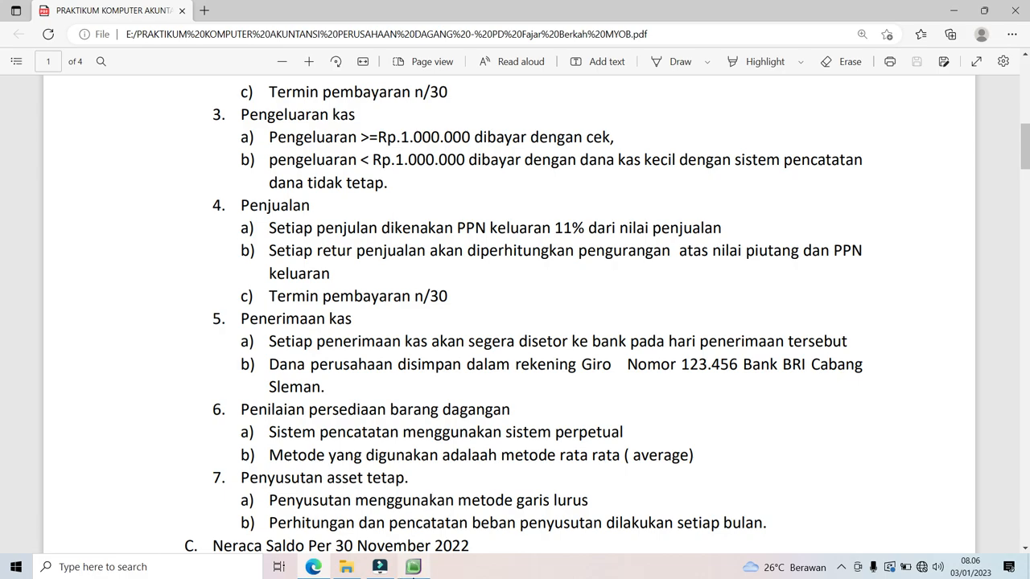
left_click(413, 567)
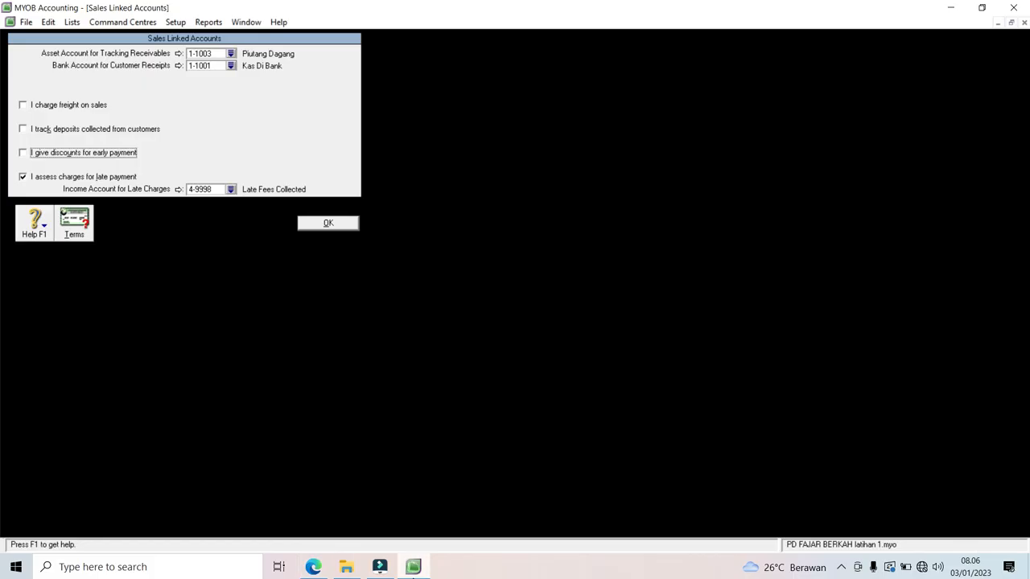
Step: Turn off late-payment charges, save the sales linked accounts, and open Purchases Linked Accounts
left_click(23, 177)
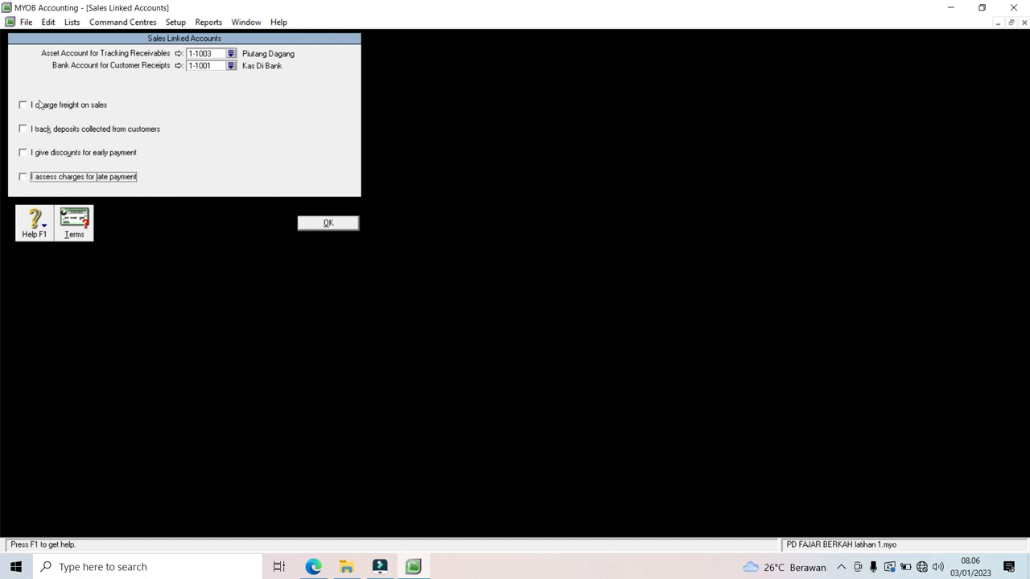
left_click(321, 223)
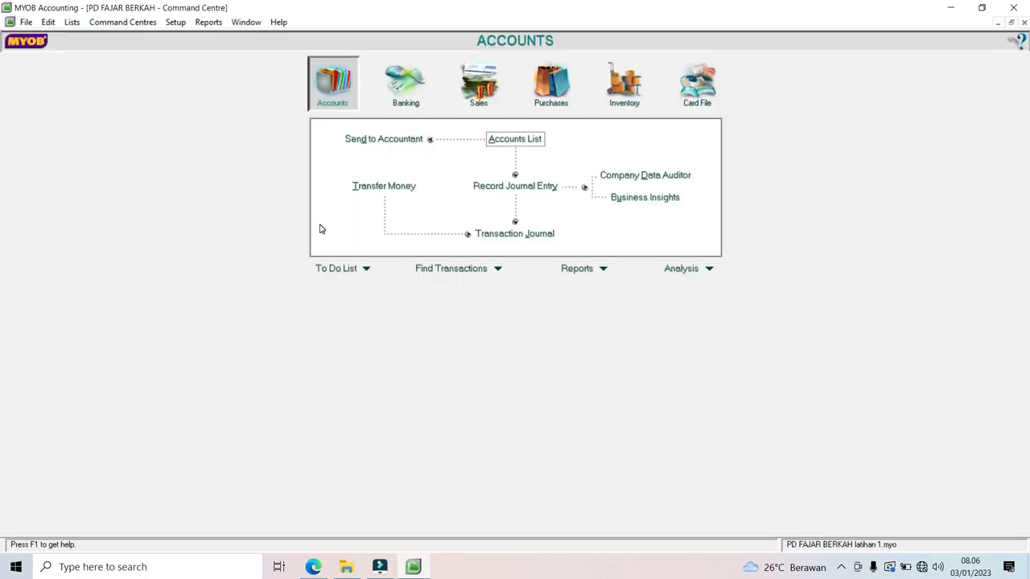
left_click(175, 26)
mouse_move(193, 68)
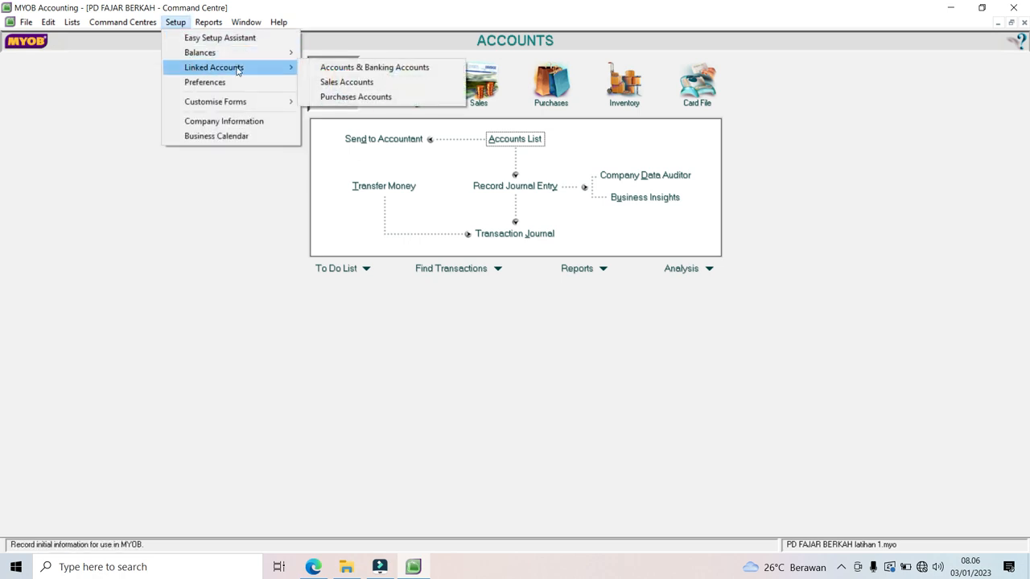
left_click(354, 96)
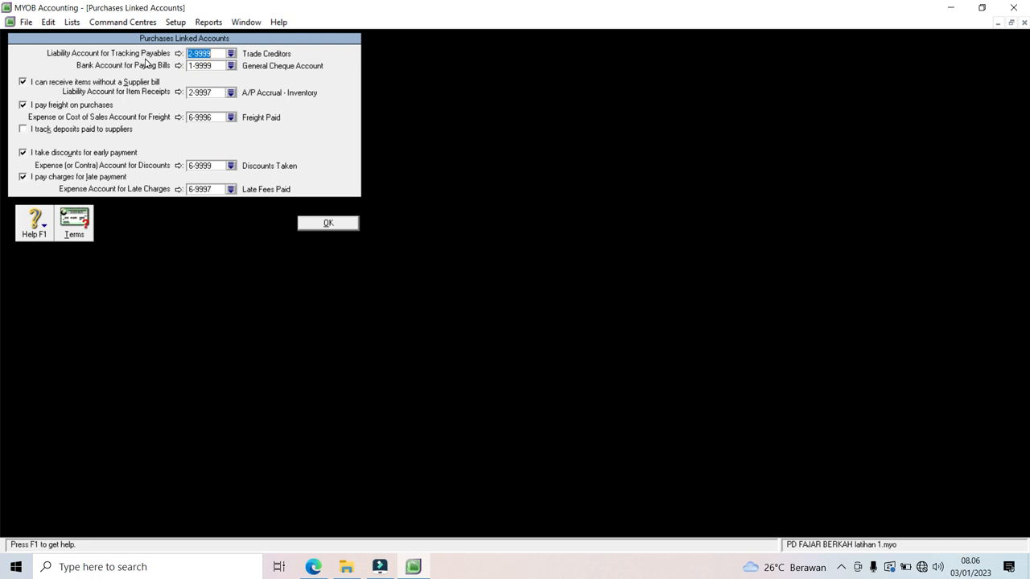
Step: Link payables to 2-1001 Utang Dagang and pay bills from 1-1001 Kas Di Bank
left_click(230, 53)
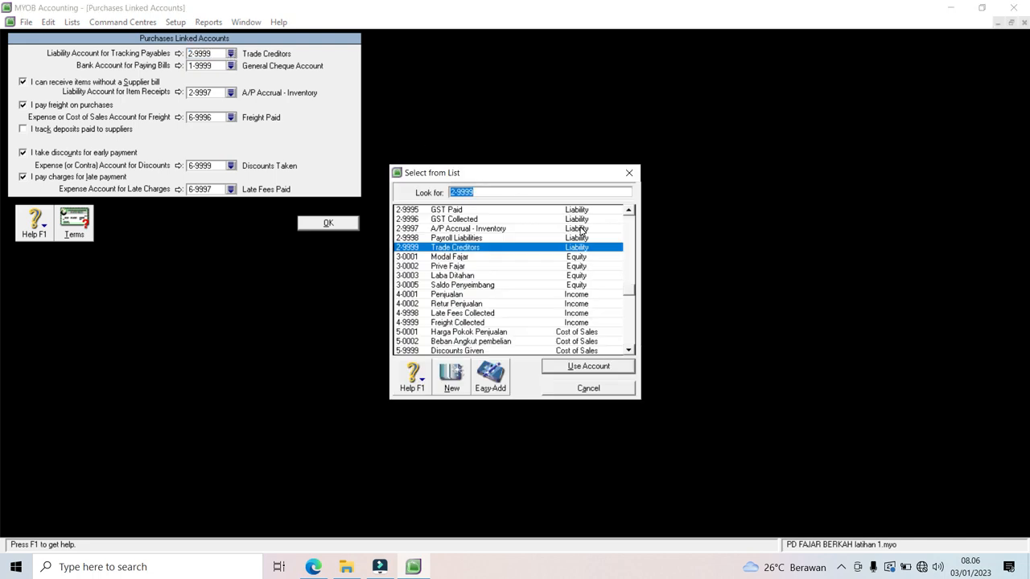
left_click(631, 212)
left_click(630, 211)
left_click(631, 211)
left_click(631, 212)
left_click(631, 211)
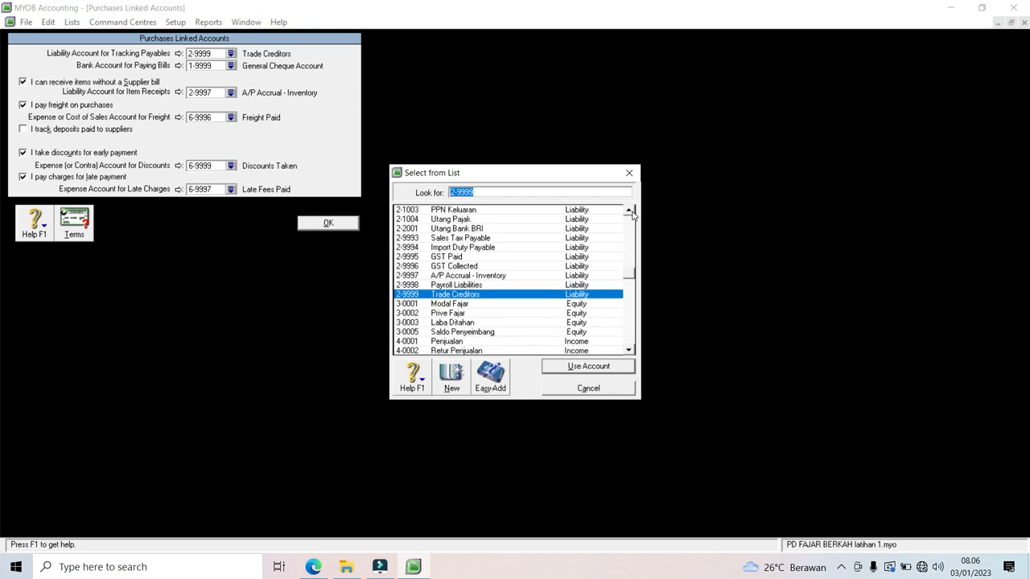
left_click(631, 211)
left_click(631, 212)
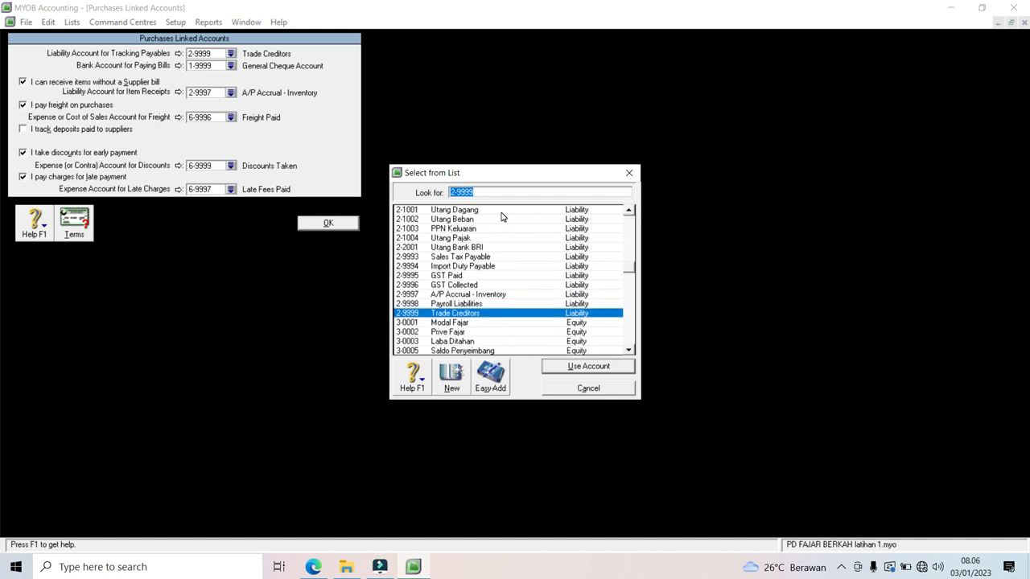
double_click(502, 211)
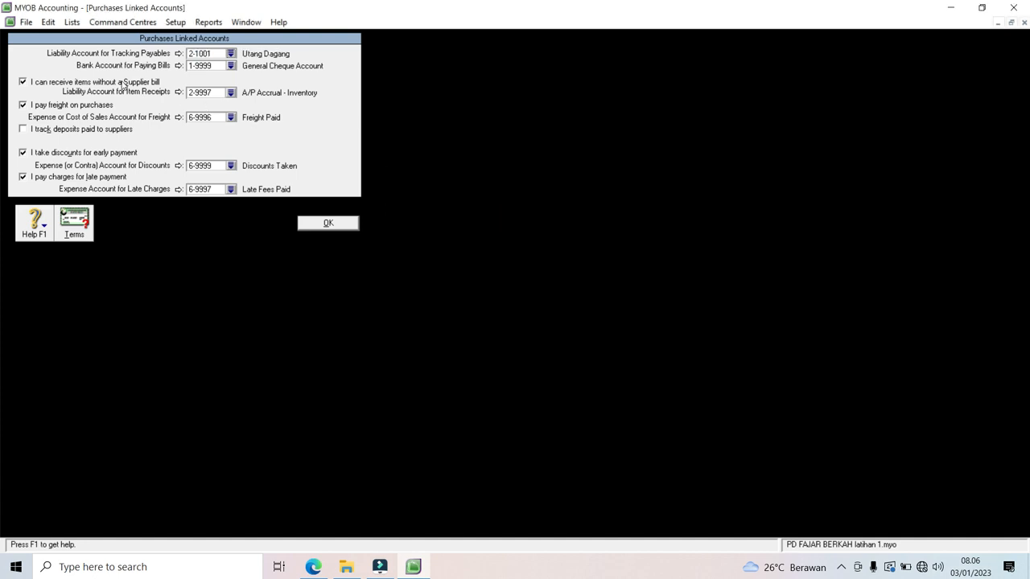
left_click(231, 66)
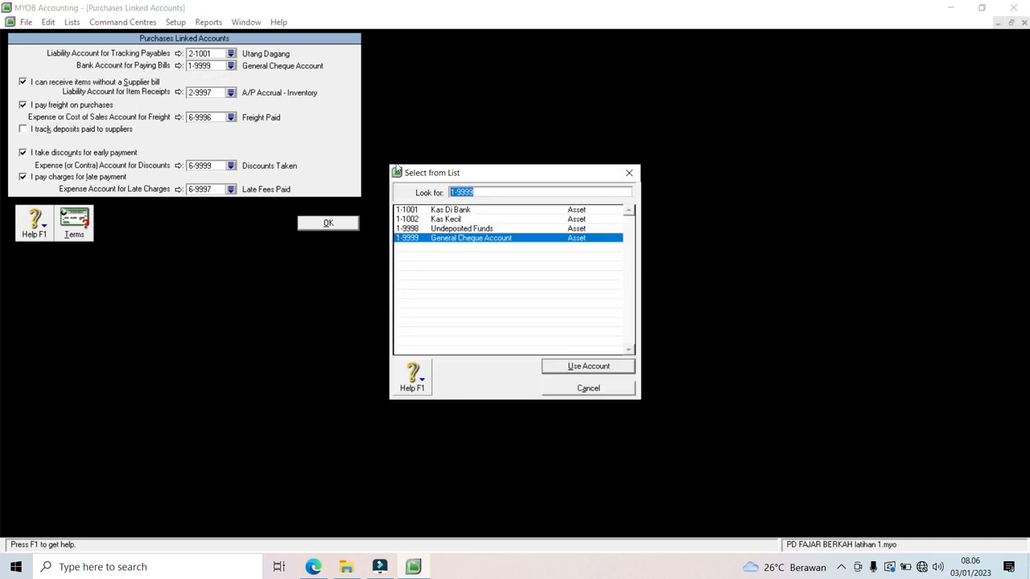
double_click(437, 213)
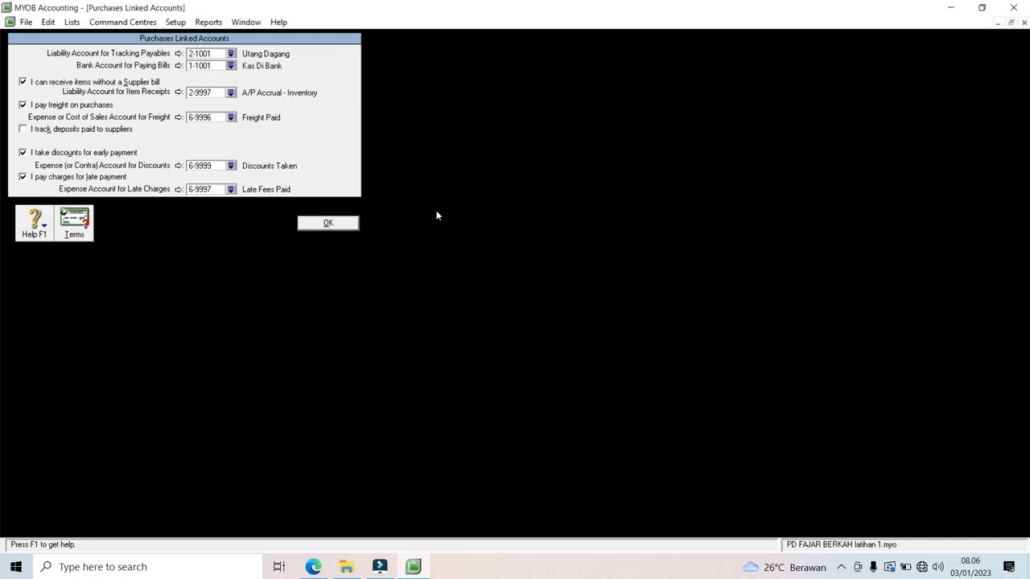
Step: Post purchase freight to 5-0002 Beban Angkut pembelian, turn off early discounts and late charges, and save
left_click(23, 82)
left_click(22, 82)
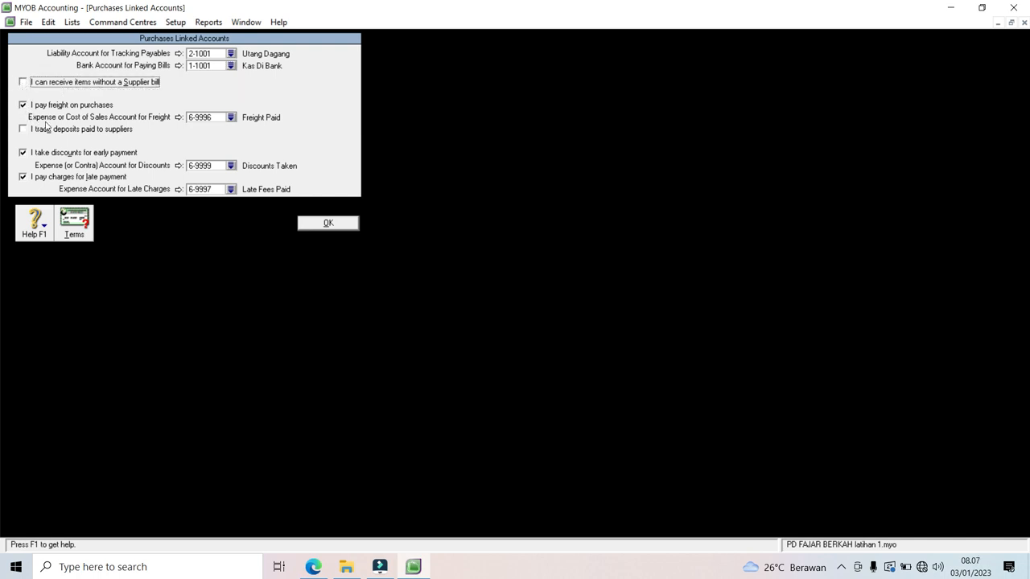
left_click(231, 119)
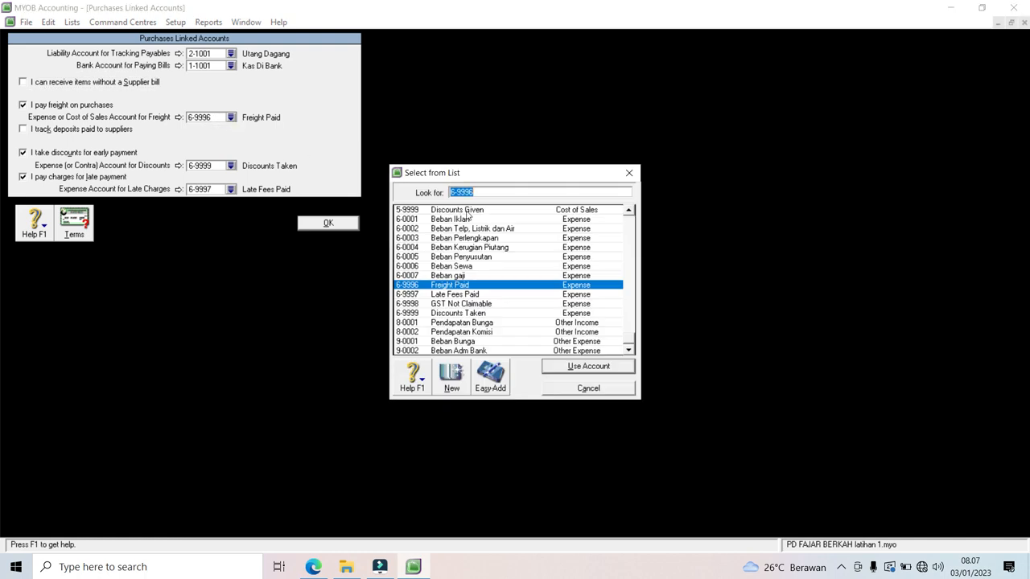
left_click(629, 210)
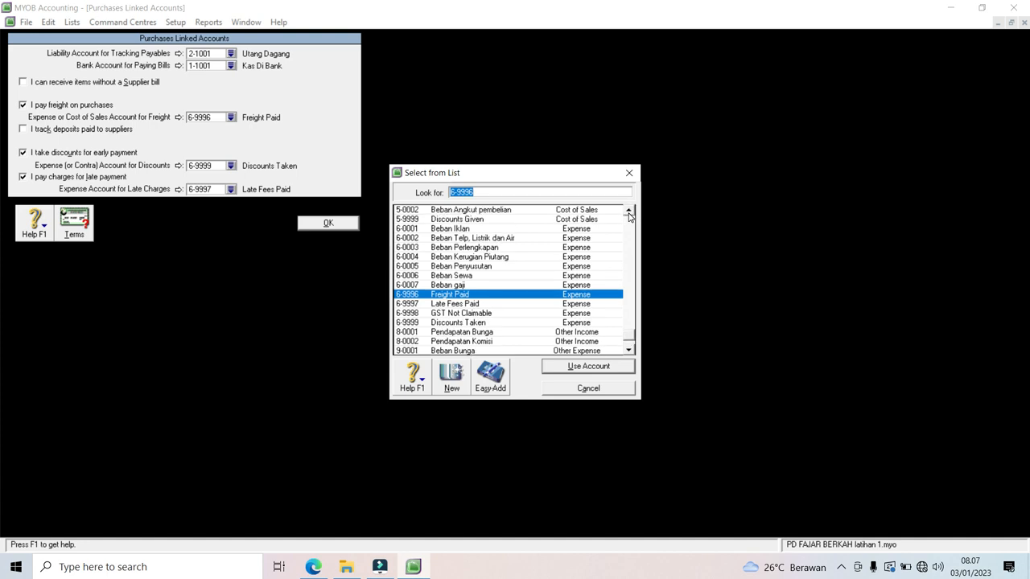
left_click(628, 211)
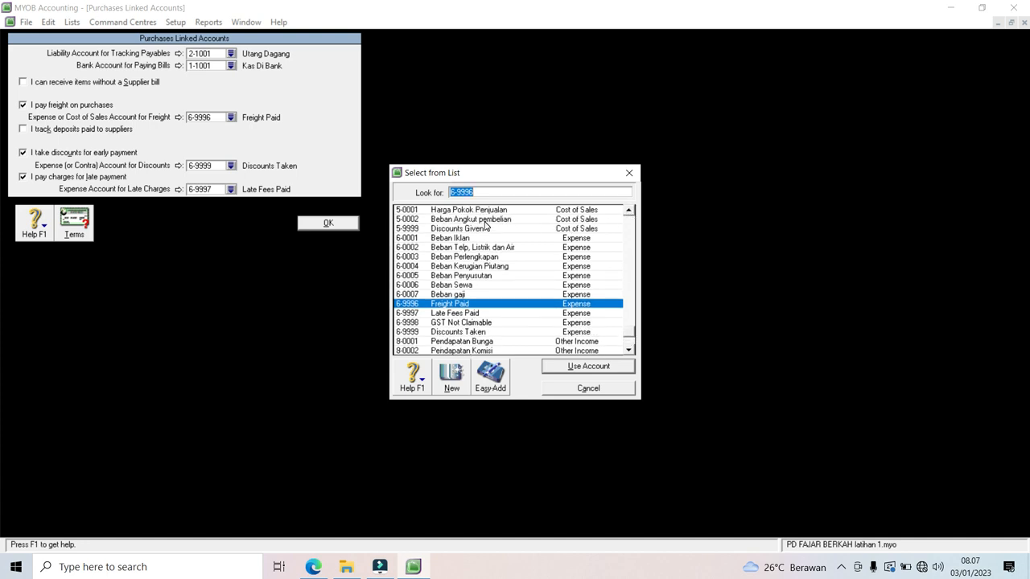
double_click(485, 221)
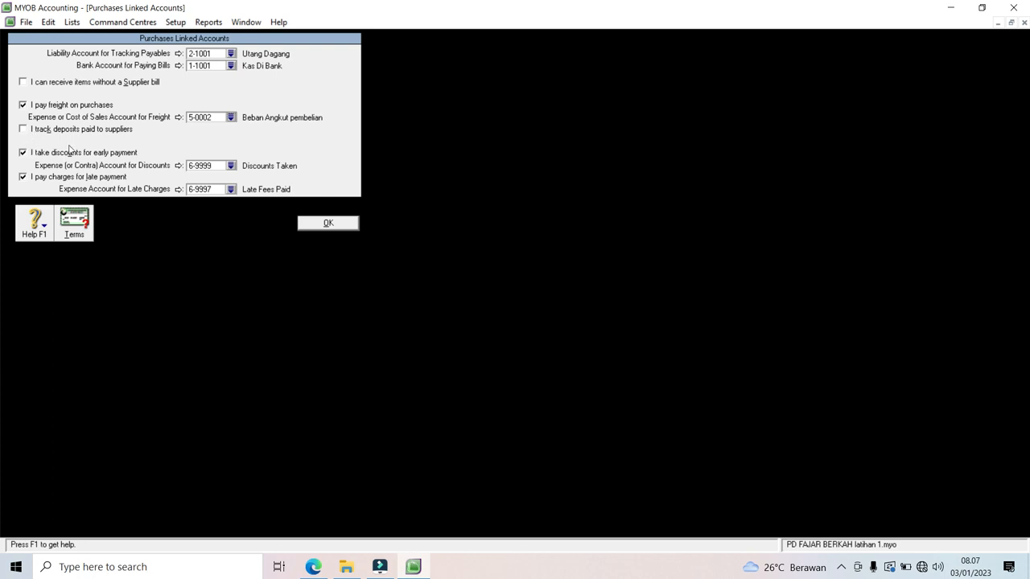
left_click(22, 156)
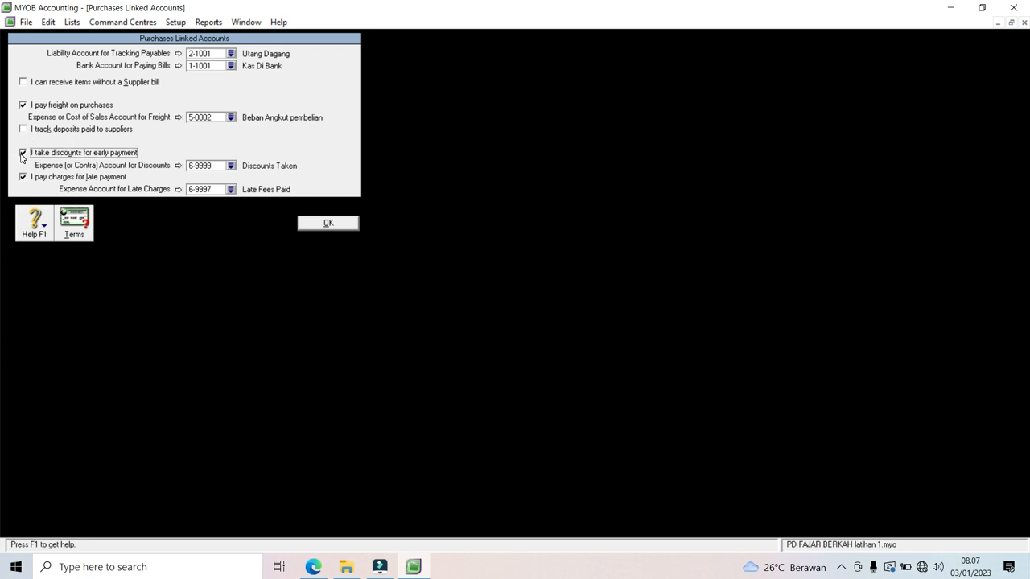
left_click(22, 177)
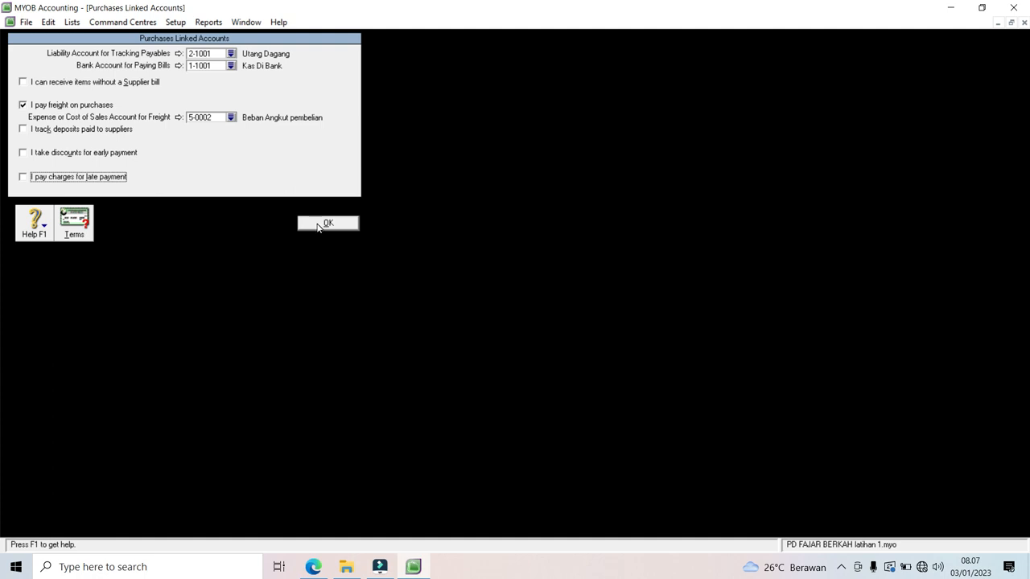
left_click(322, 223)
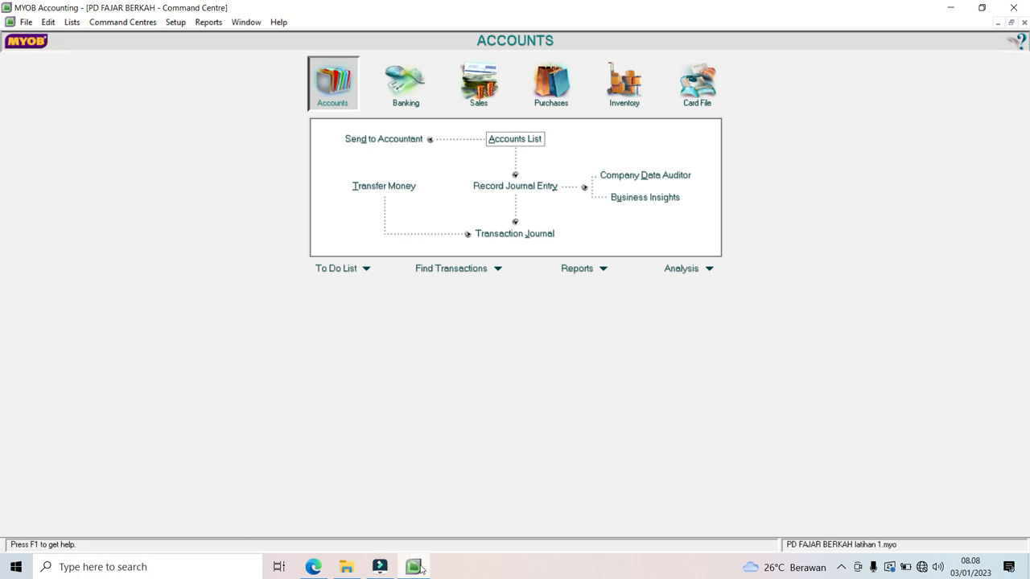
left_click(312, 570)
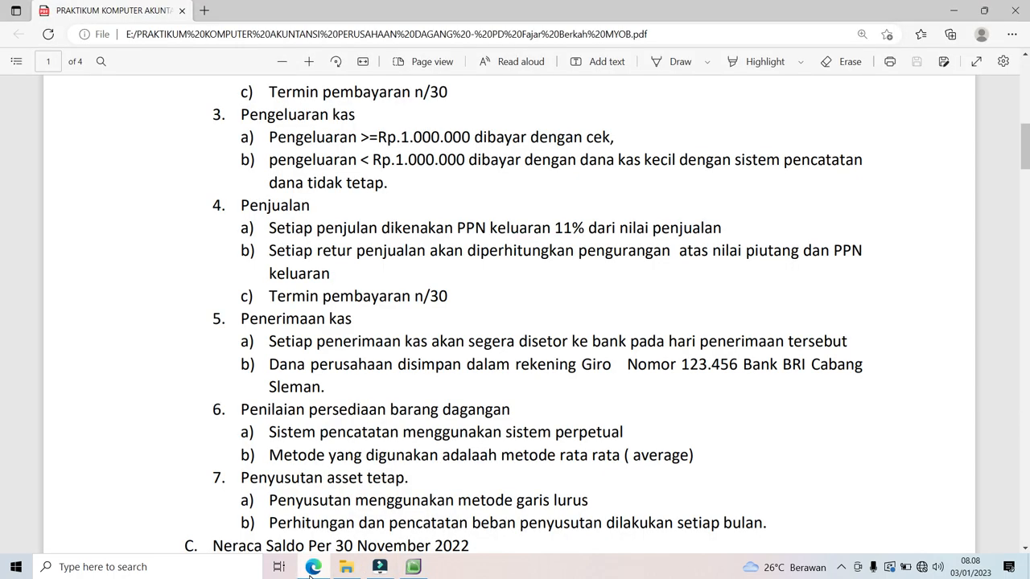
left_click_drag(1028, 161, 1028, 333)
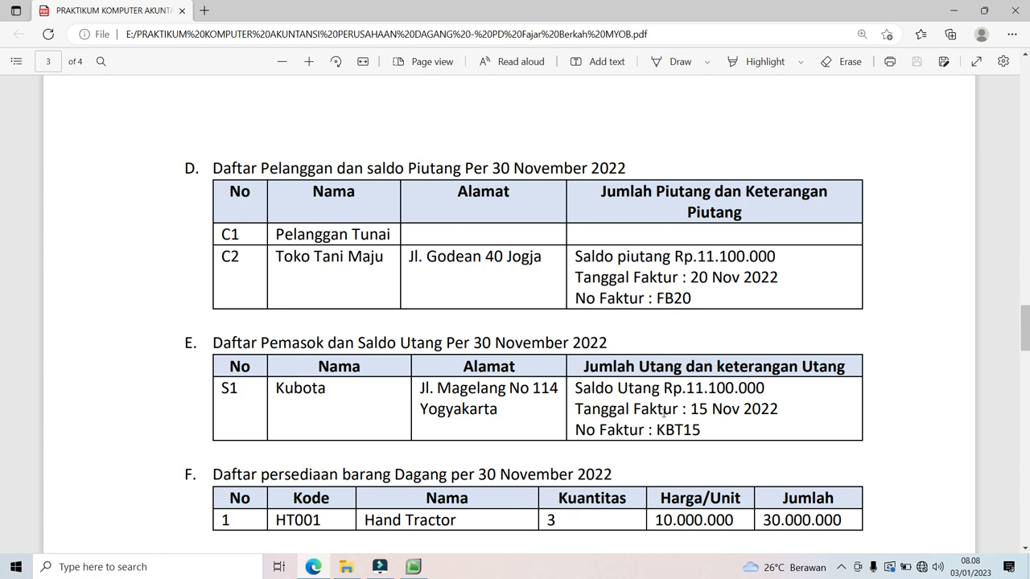
left_click(415, 567)
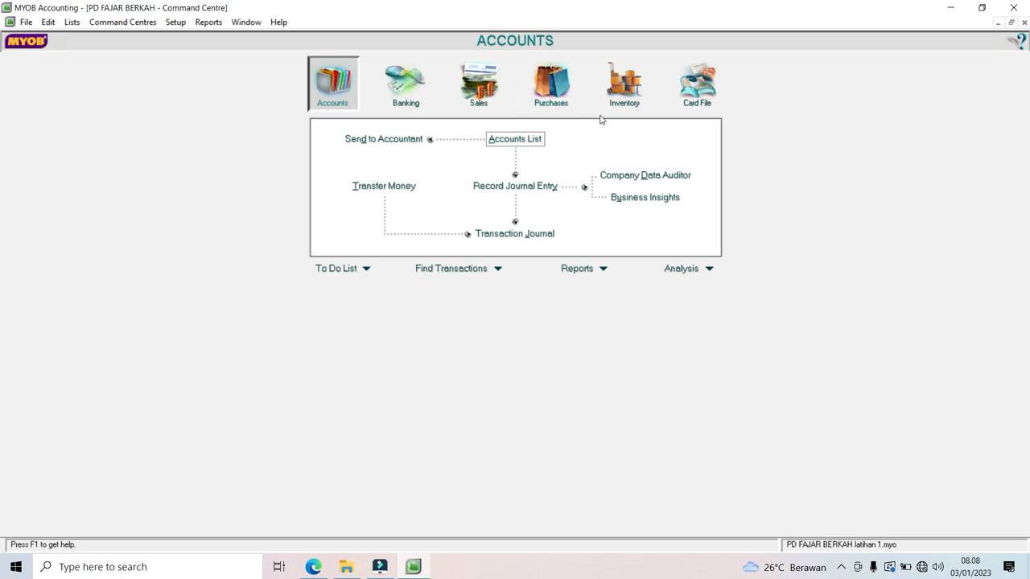
Step: Show the Card File's Cards List filtered to the empty Customer tab
left_click(687, 103)
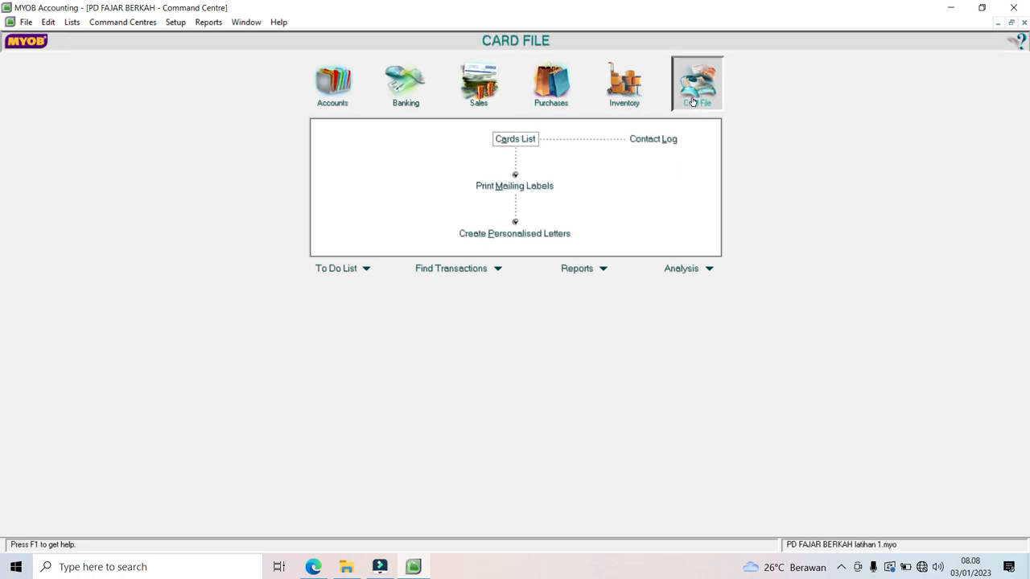
left_click(512, 139)
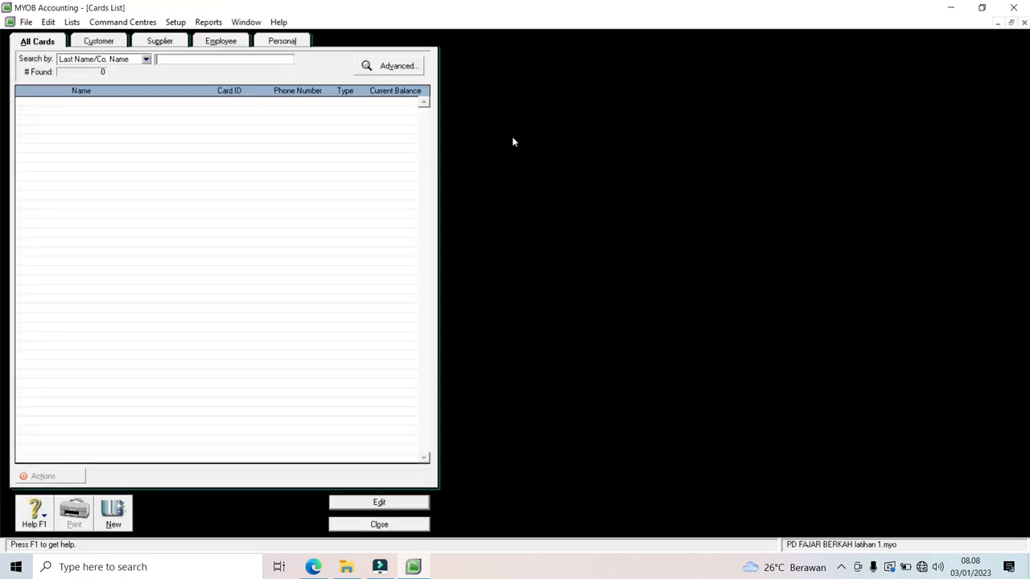
left_click(98, 41)
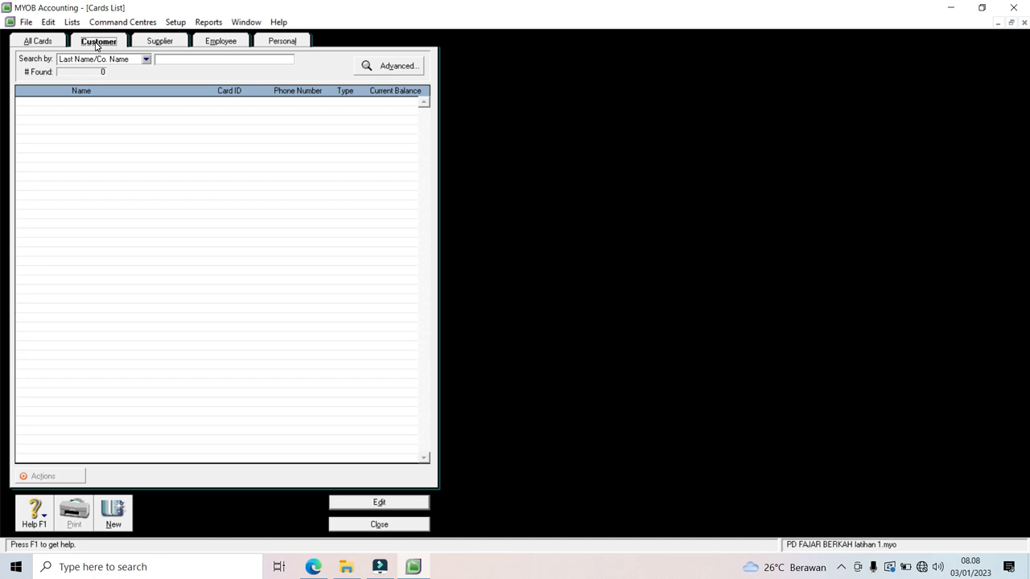
Step: Create customer card 'Pelanggan Tunai' with card ID C1 and display its Selling Details
left_click(114, 512)
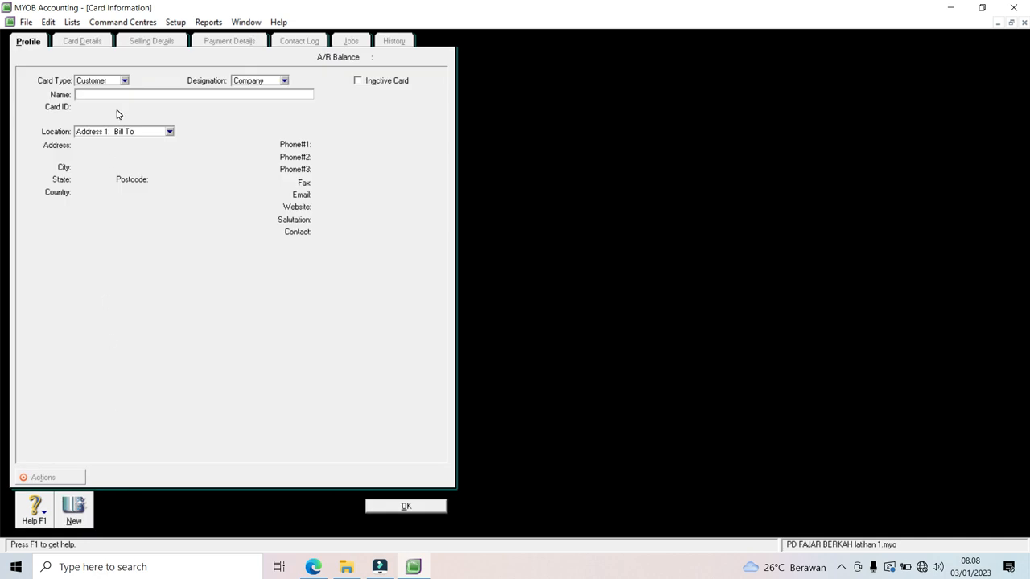
type("Pelanggan Tunai")
key("Tab")
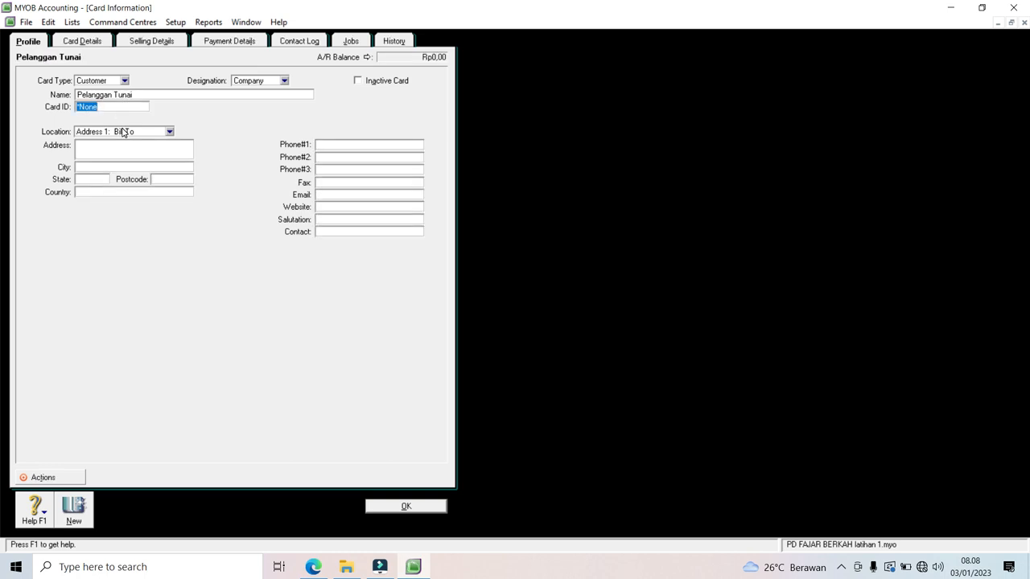
type("C1")
left_click(70, 44)
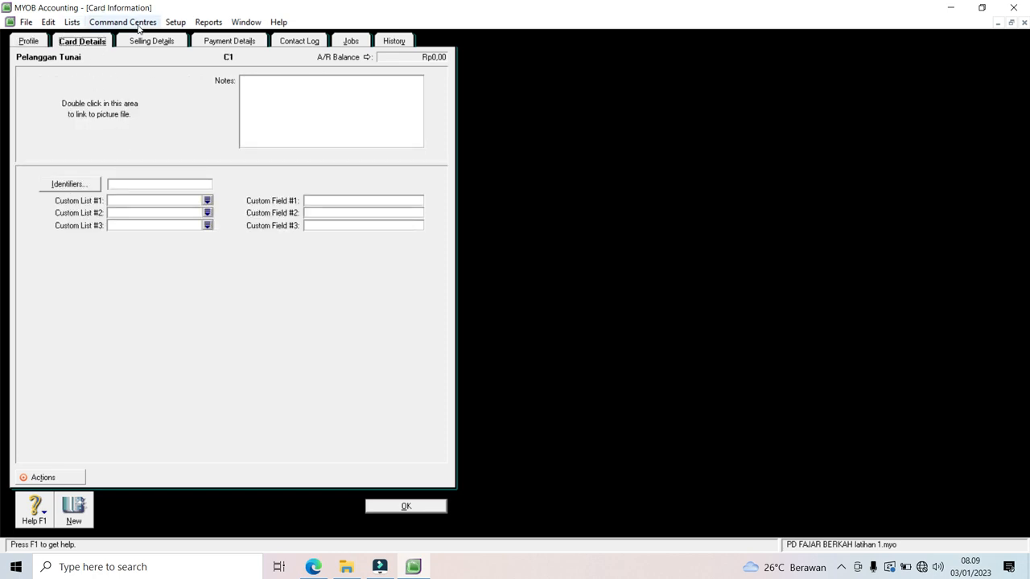
left_click(149, 46)
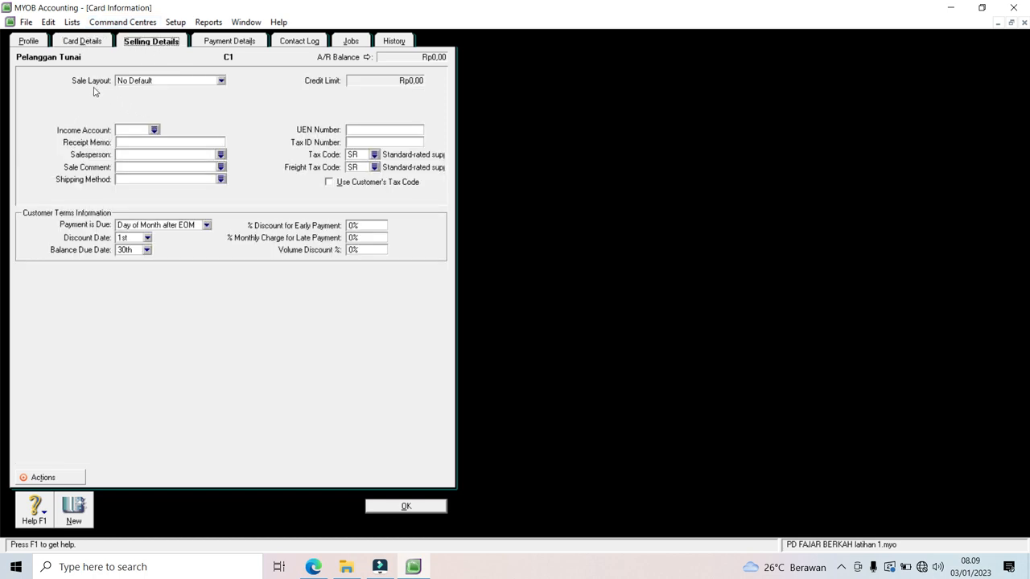
Step: Set Item sale layout, income account 4-0001 Penjualan, tax code PPN, freight tax N-T and C.O.D. payment
left_click(221, 84)
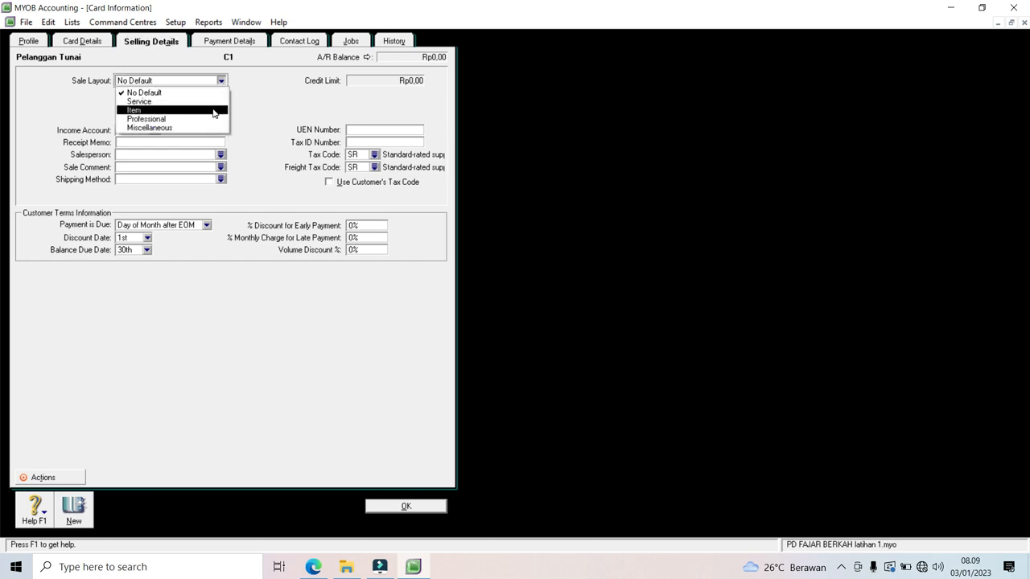
left_click(215, 113)
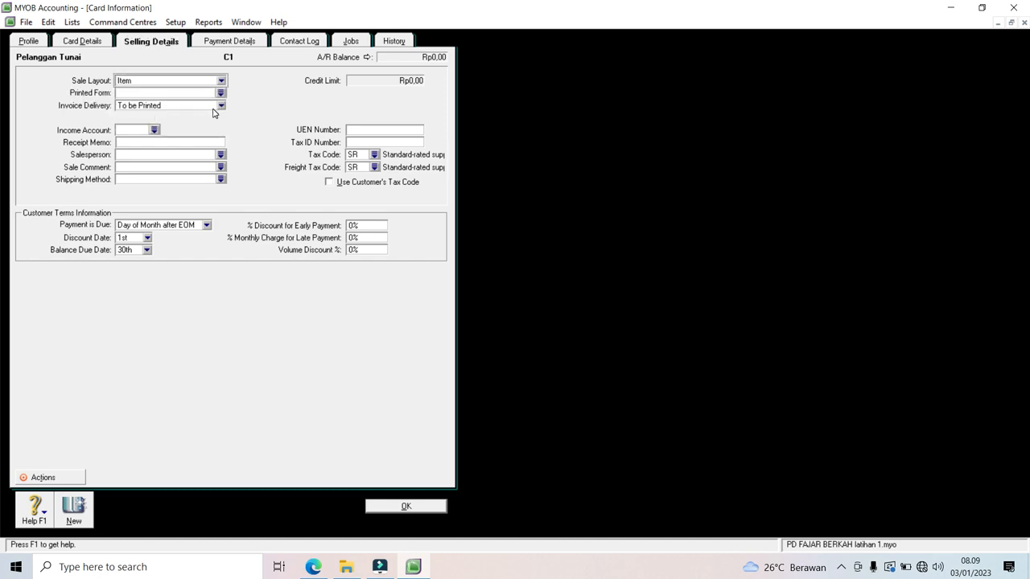
left_click(155, 130)
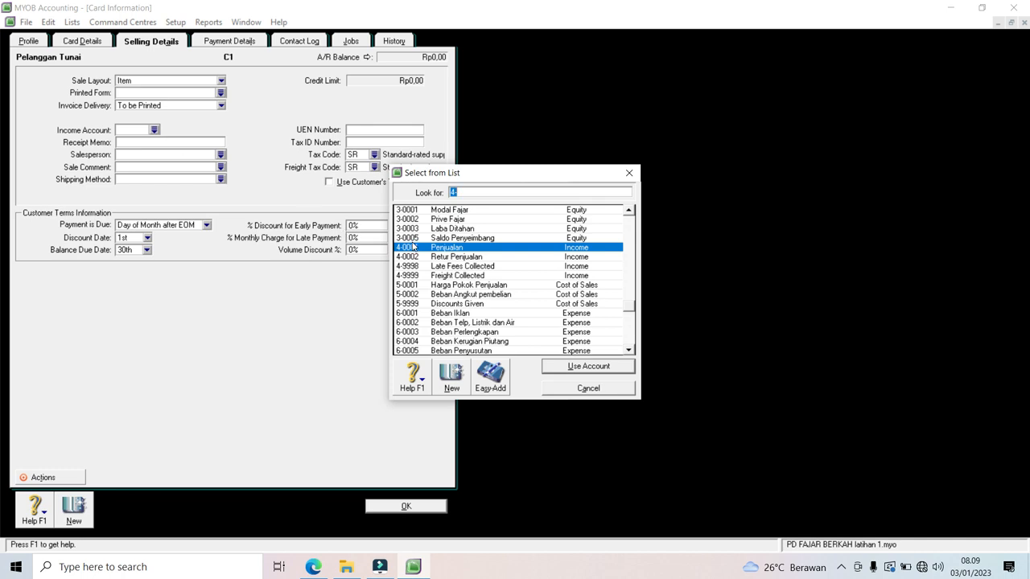
double_click(416, 251)
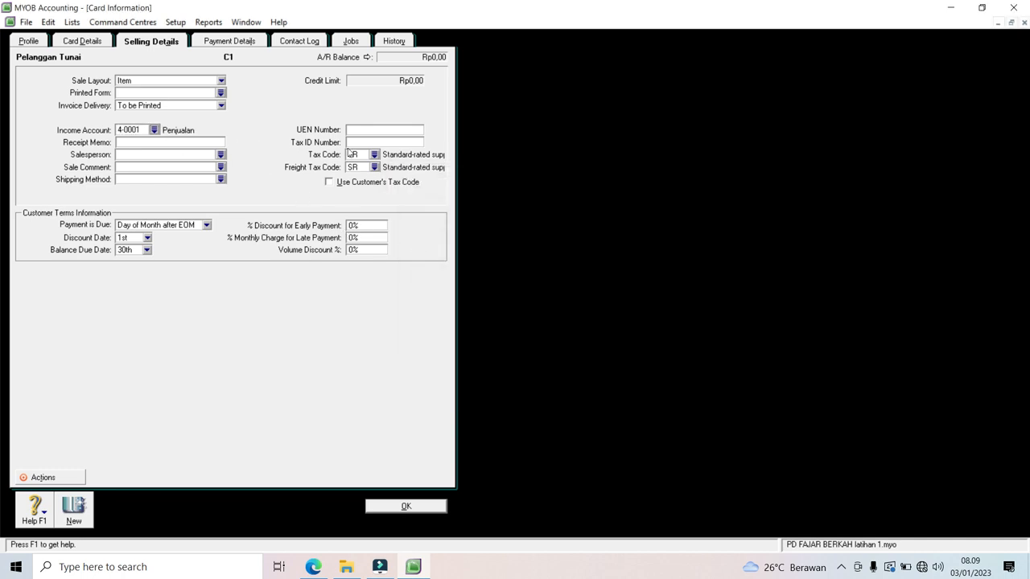
left_click(374, 156)
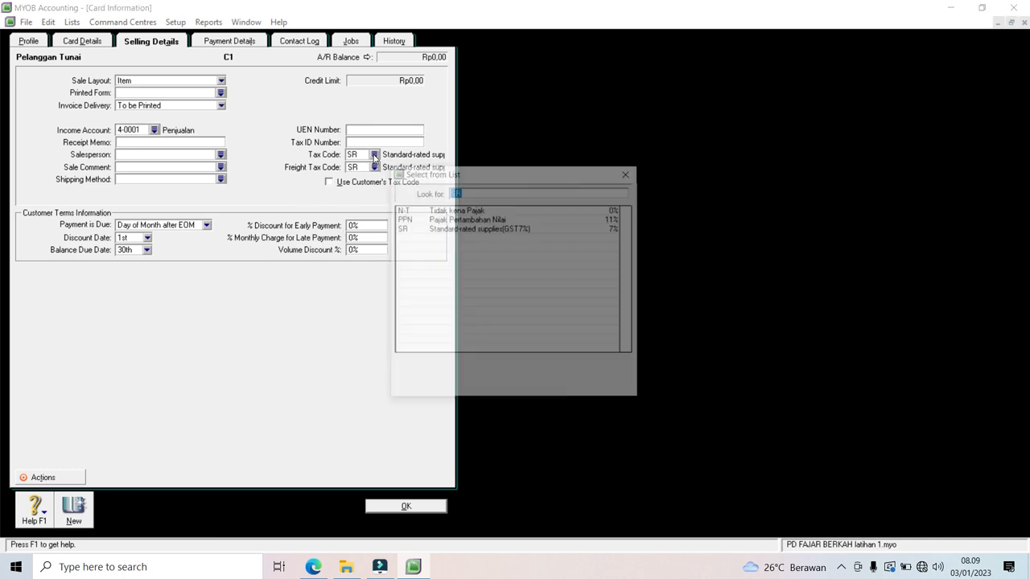
left_click(417, 220)
double_click(417, 224)
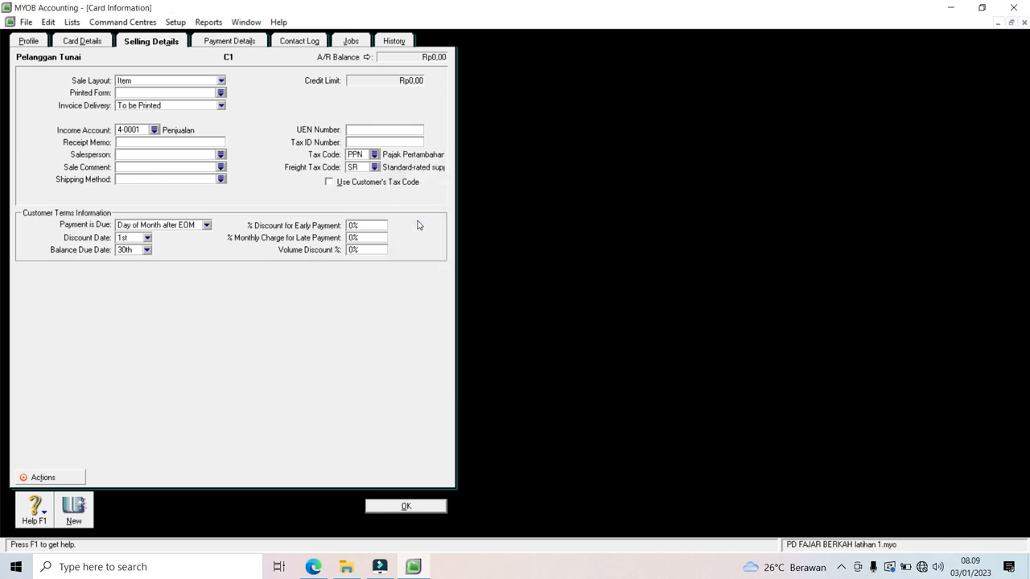
left_click(375, 168)
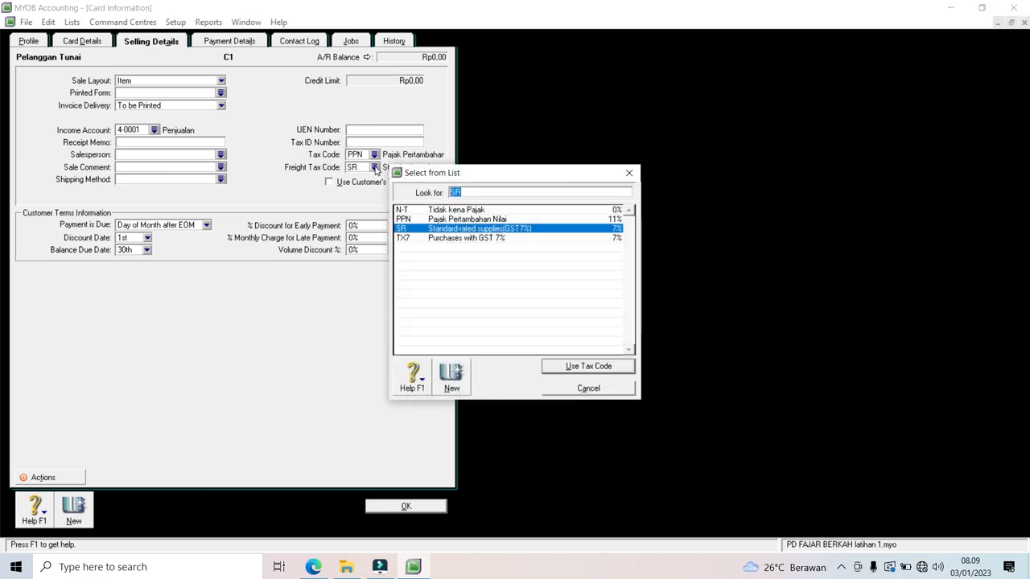
double_click(411, 211)
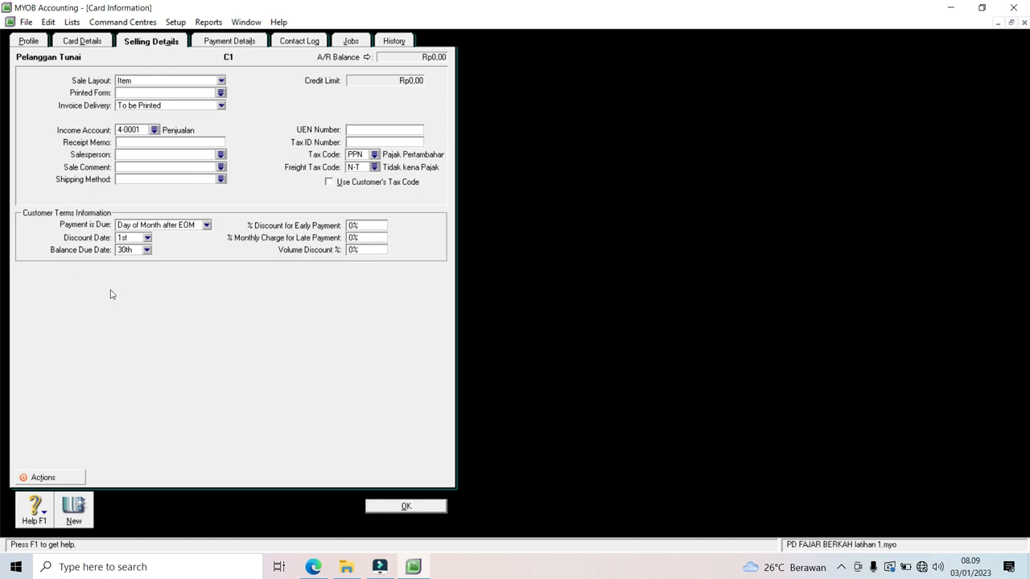
left_click(206, 226)
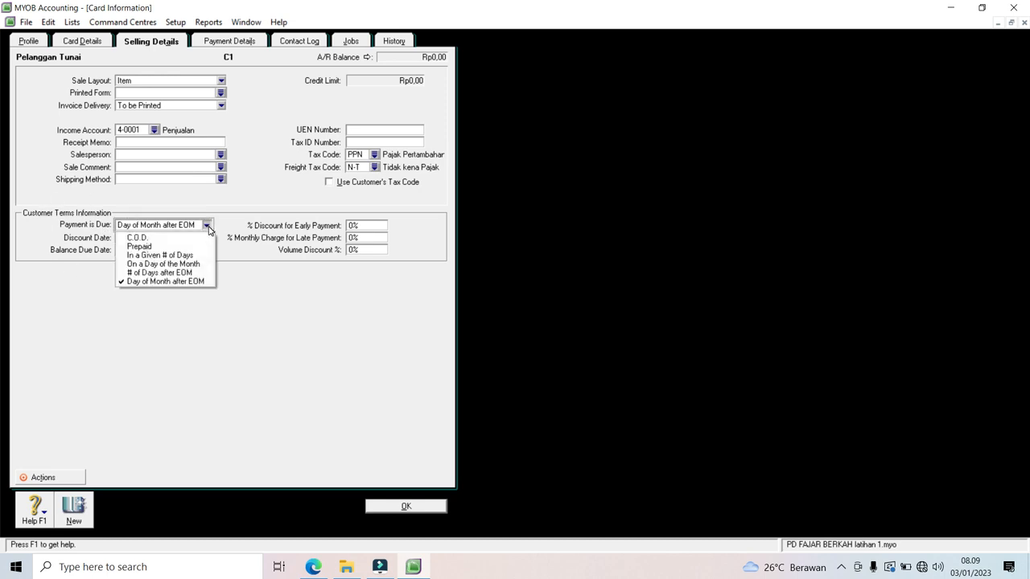
left_click(207, 239)
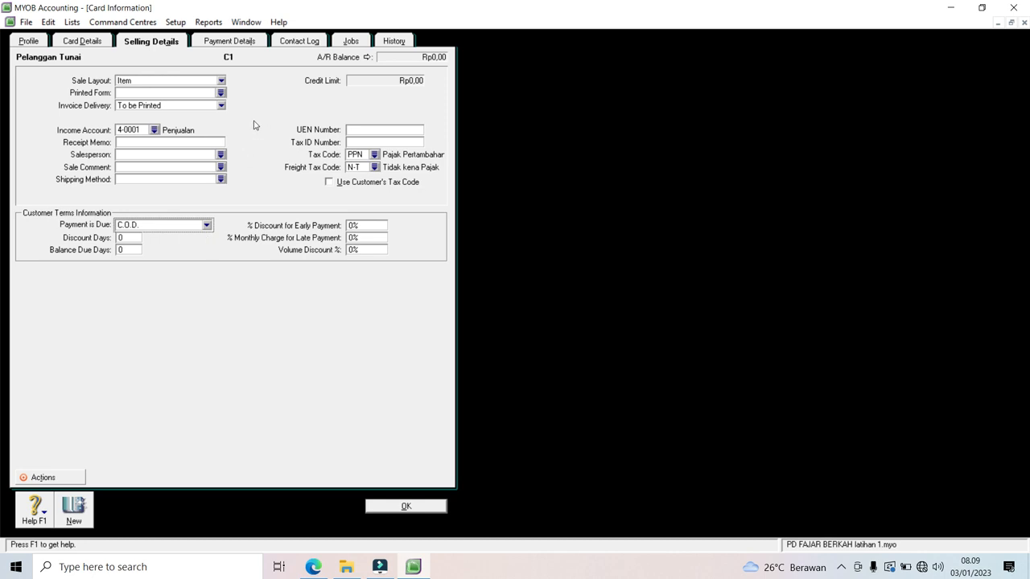
Step: Review the Payment Details, Contact Log, Jobs and History tabs, then save the Pelanggan Tunai card
left_click(220, 47)
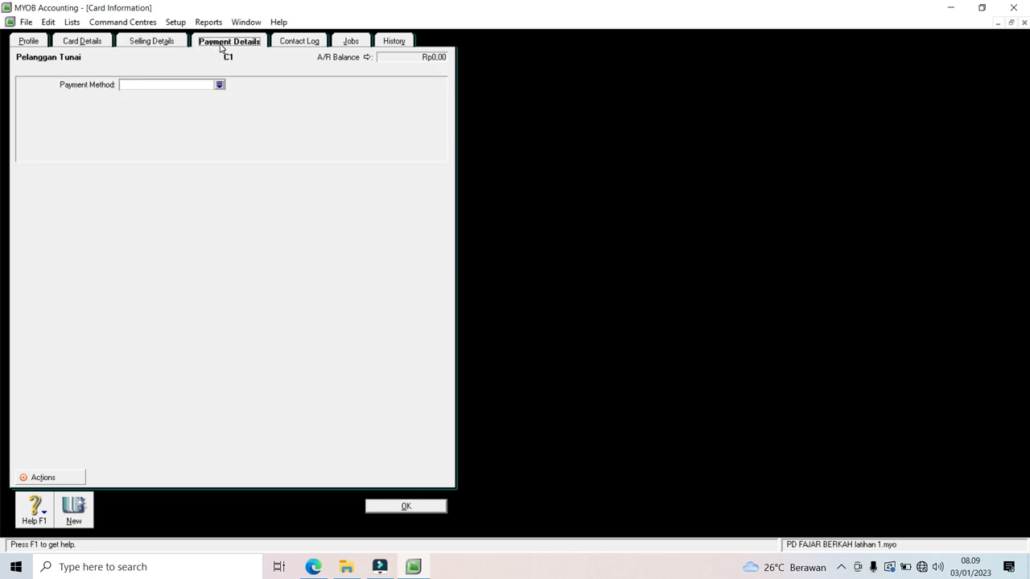
left_click(288, 45)
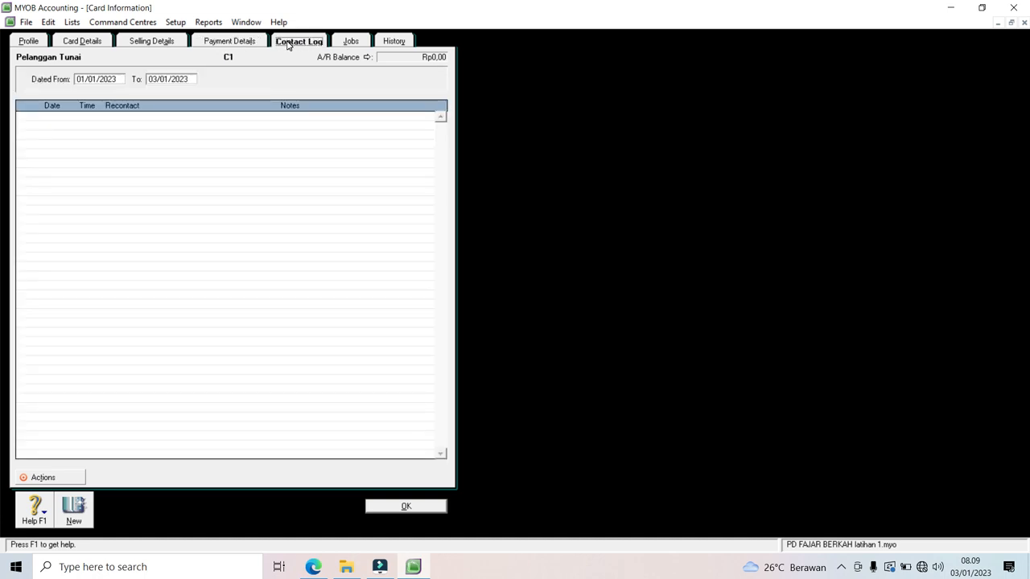
left_click(344, 46)
left_click(384, 47)
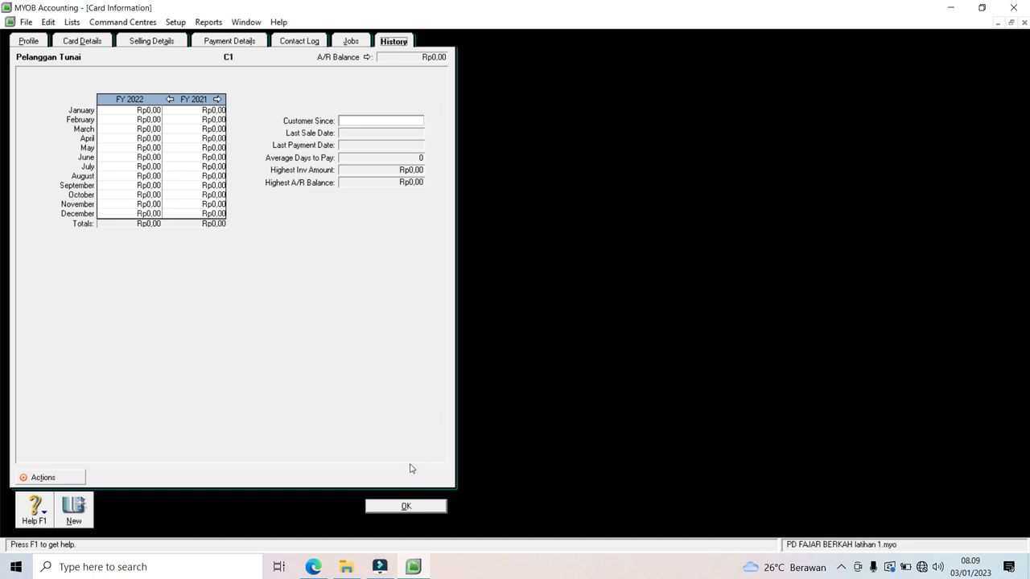
left_click(406, 505)
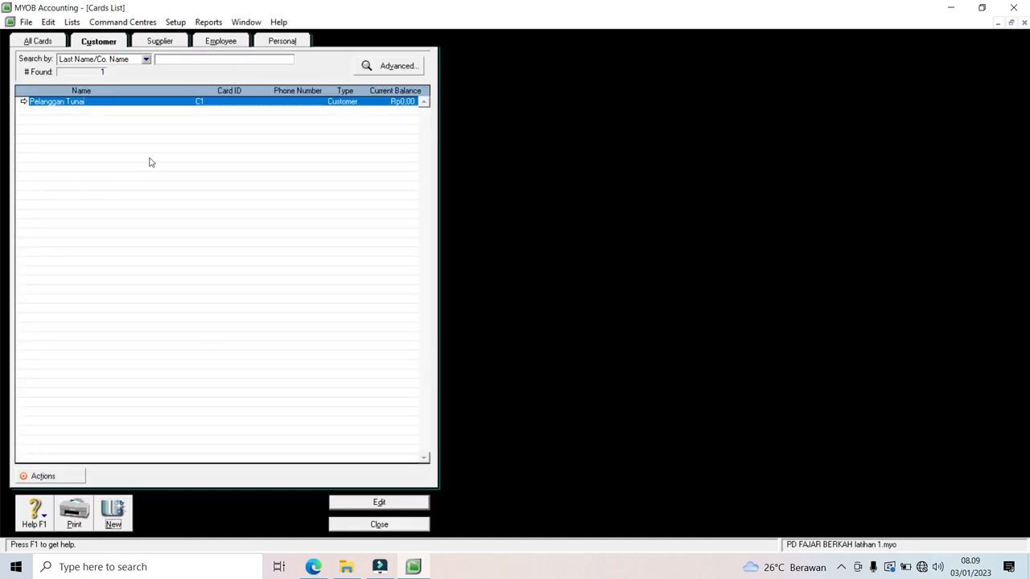
left_click(113, 513)
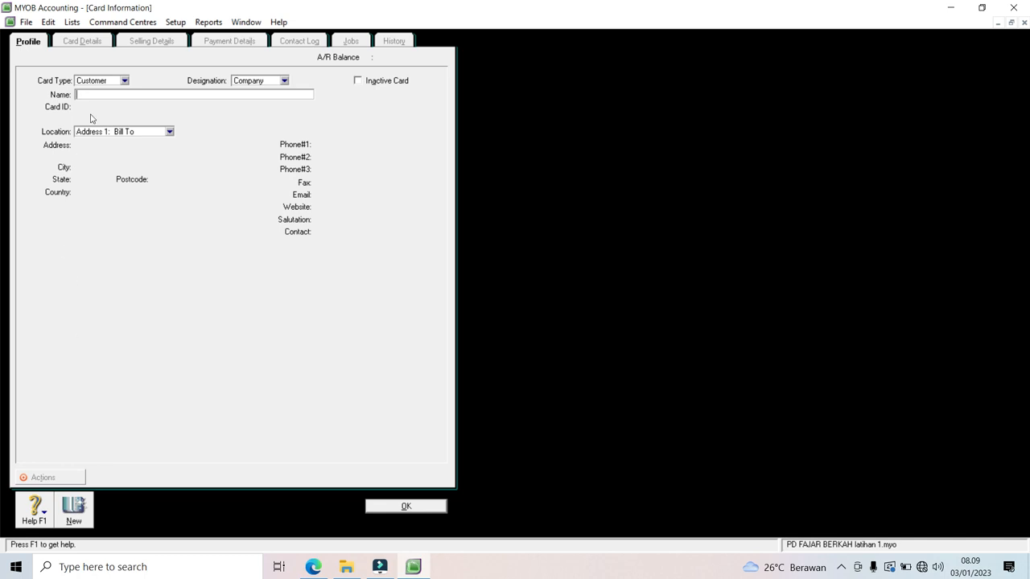
Step: Fill in customer name Toko Tani Maju, card ID C2 and the customer's street address
type("Toko I")
type("ani")
key("BackSpace")
key("BackSpace")
key("BackSpace")
type("ani Maju")
key("Tab")
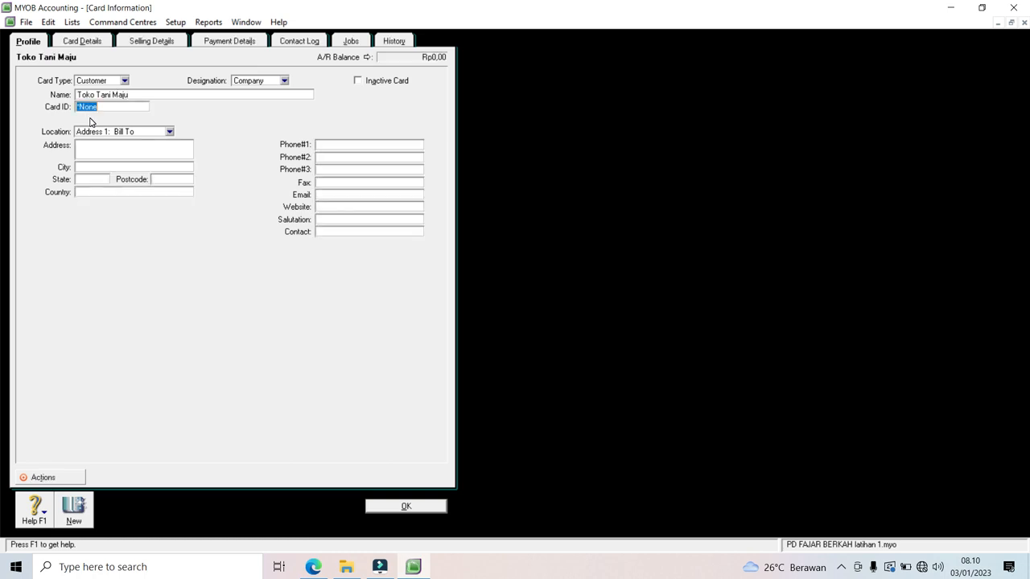
type("C2")
left_click(90, 148)
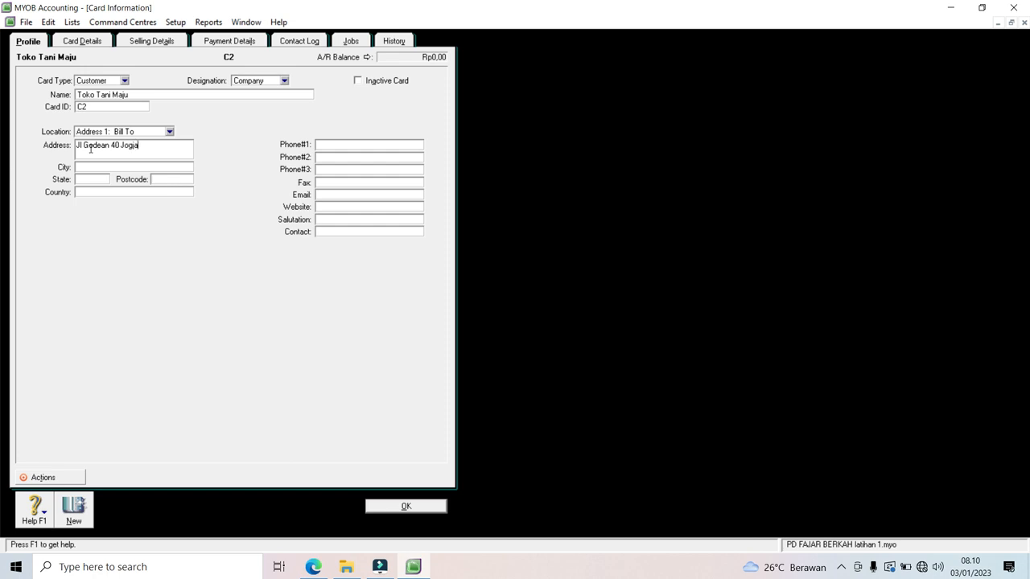
left_click(78, 44)
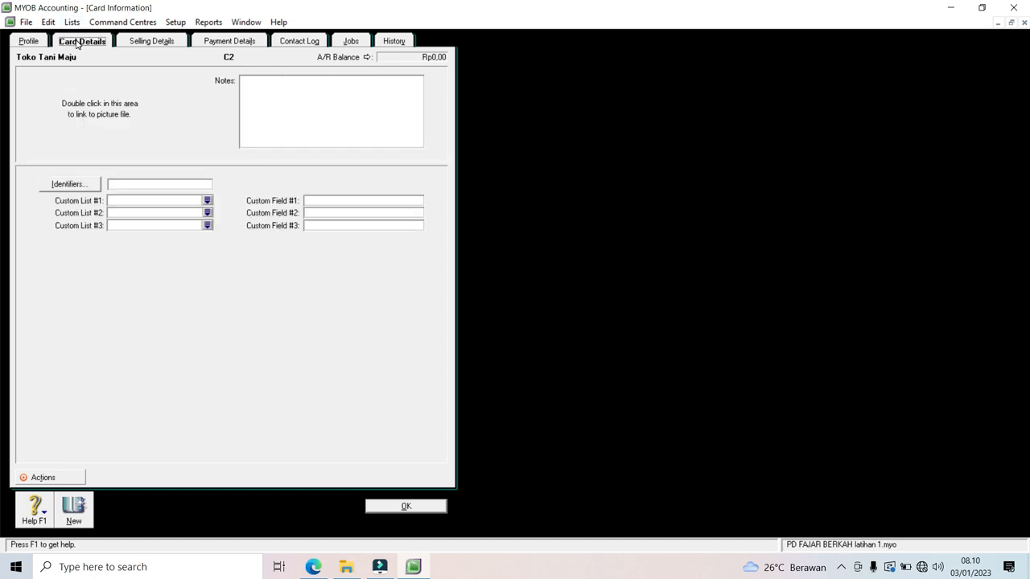
Step: Set Item sale layout, income 4-0001 Penjualan, PPN tax, N-T freight tax and payment due in 3 days
left_click(156, 44)
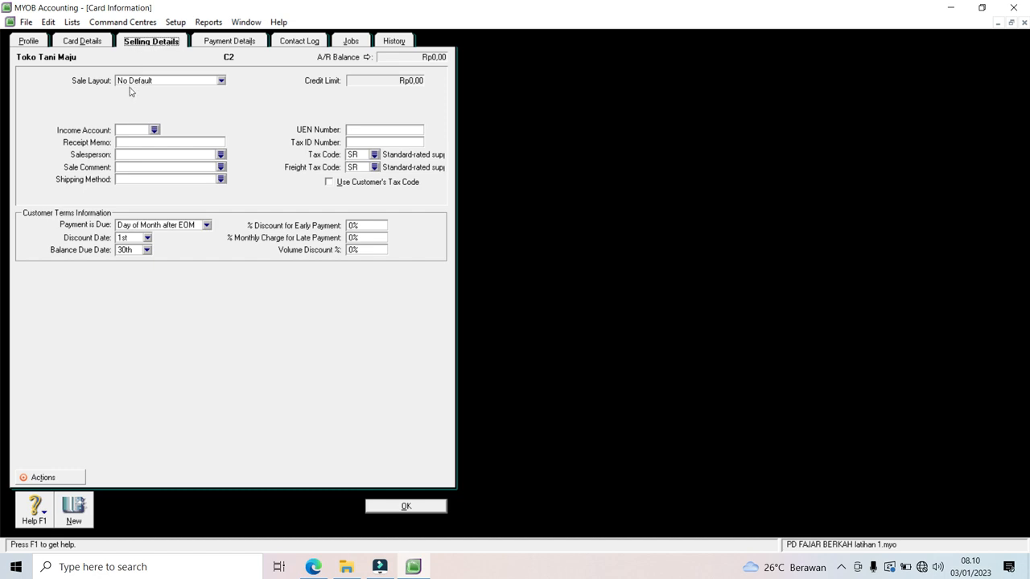
left_click(221, 81)
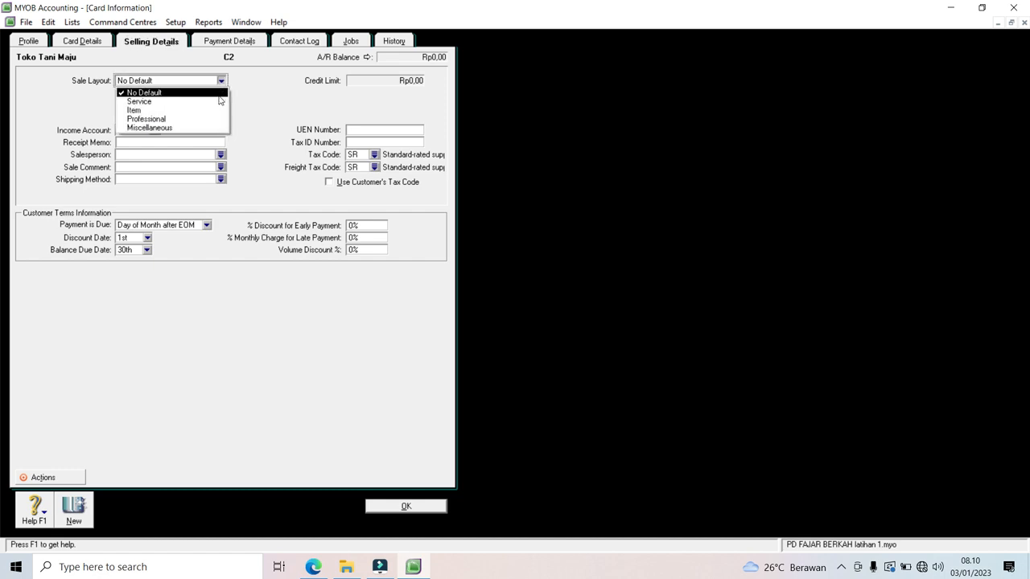
left_click(214, 111)
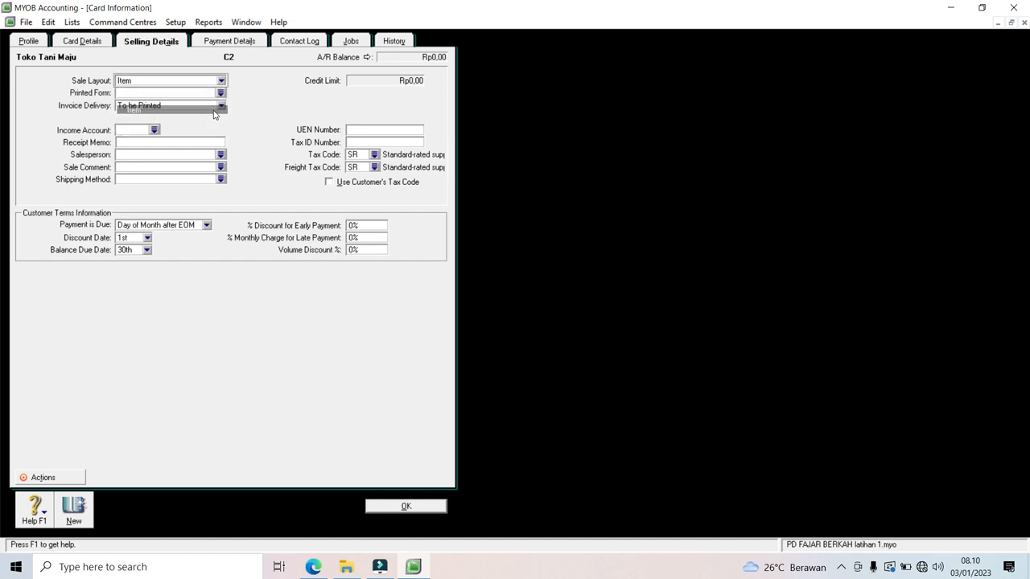
left_click(153, 129)
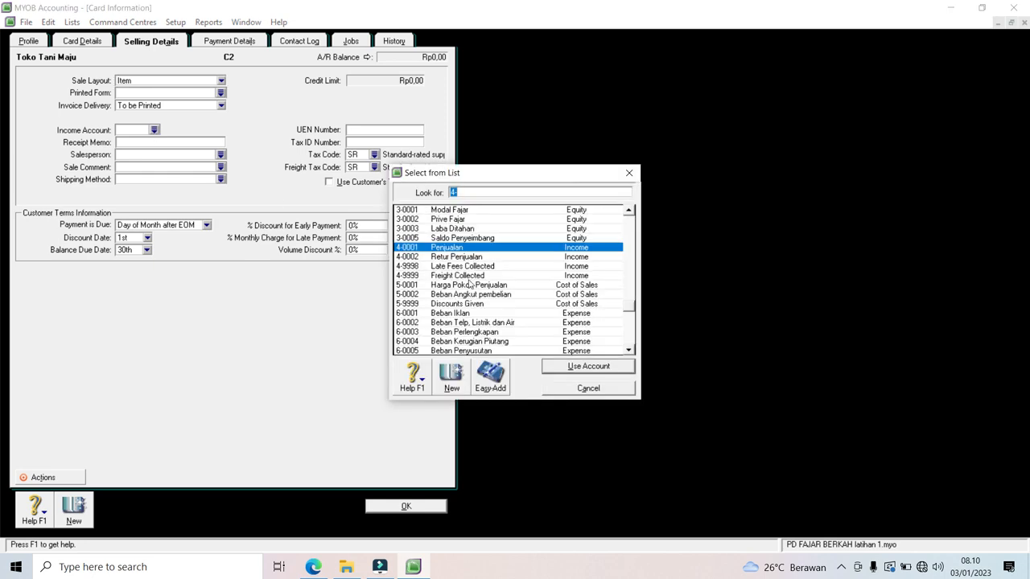
double_click(466, 248)
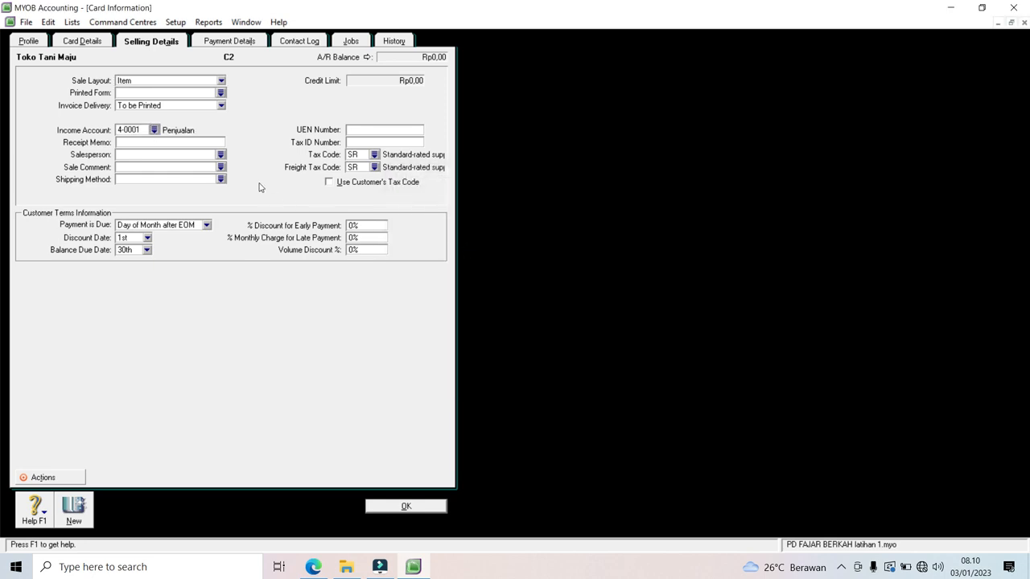
left_click(374, 154)
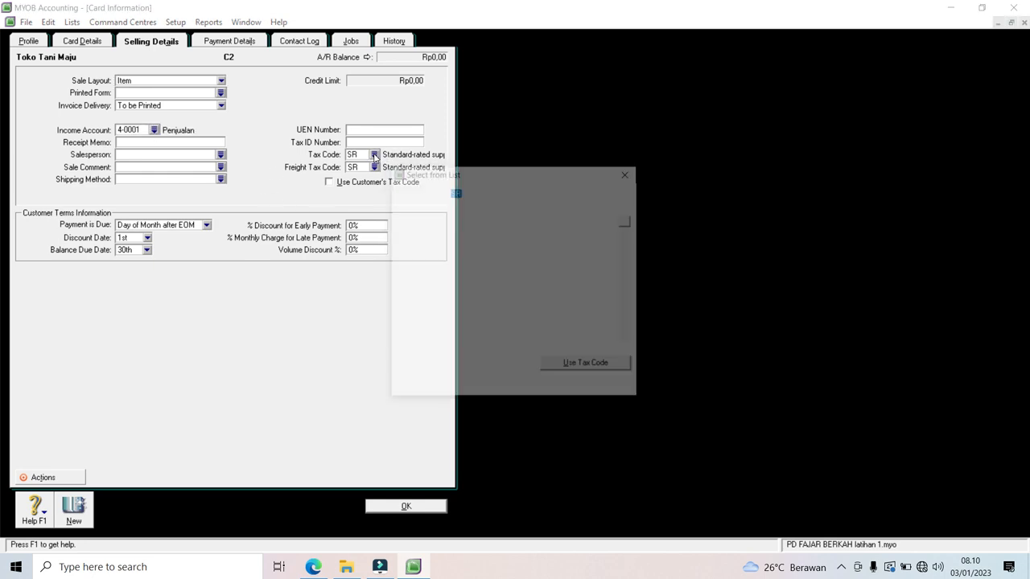
double_click(430, 219)
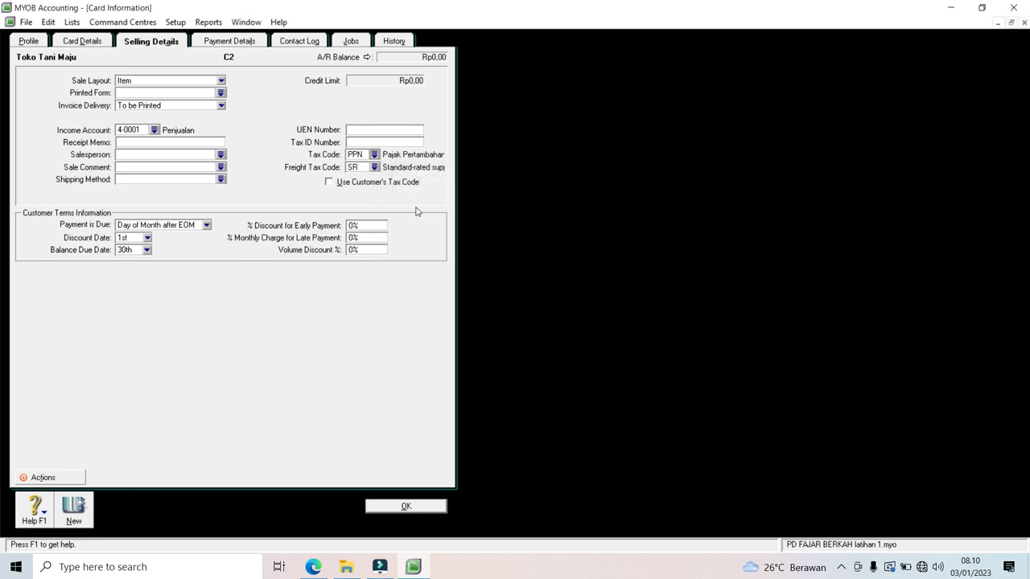
left_click(375, 167)
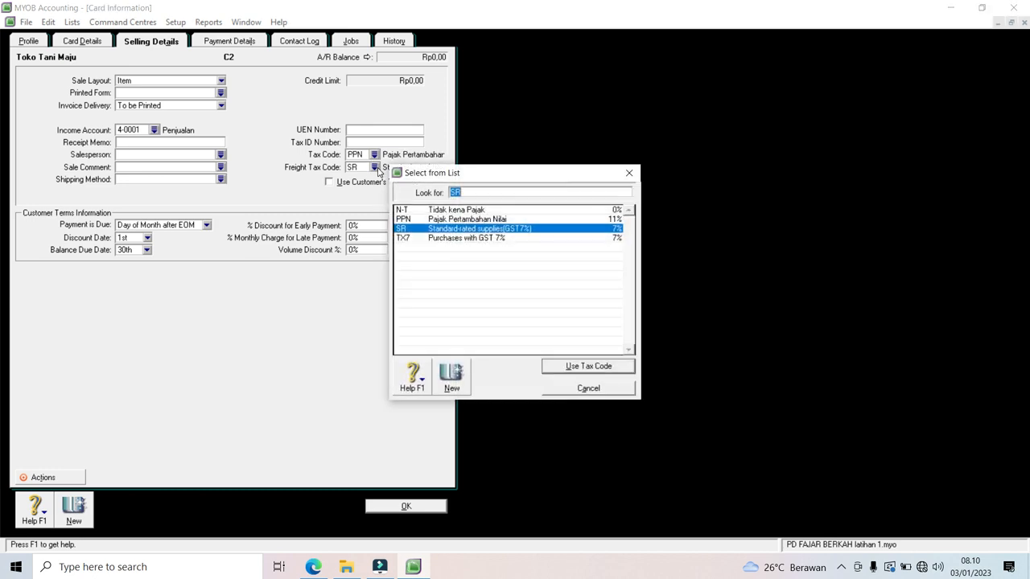
double_click(420, 211)
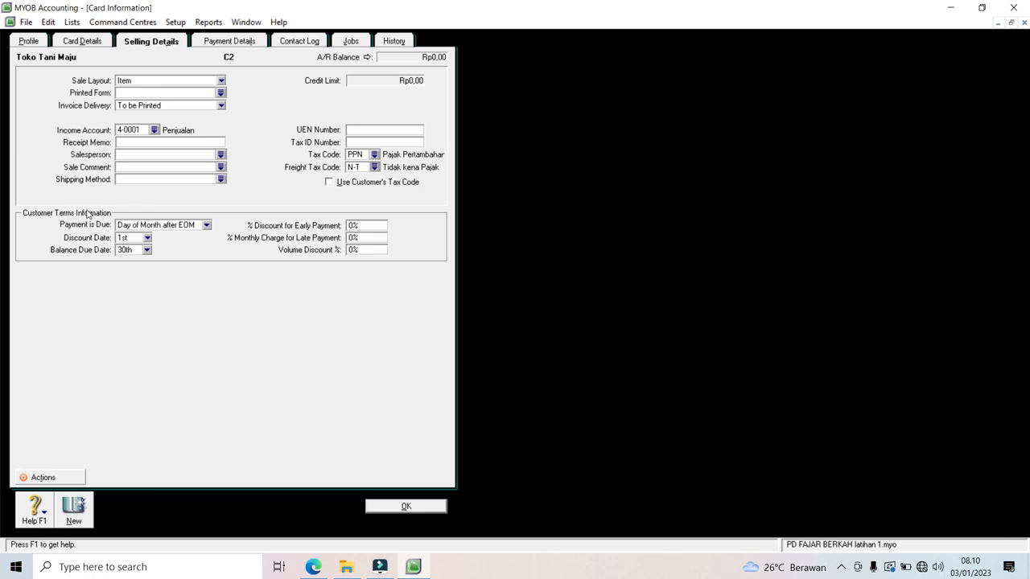
left_click(207, 225)
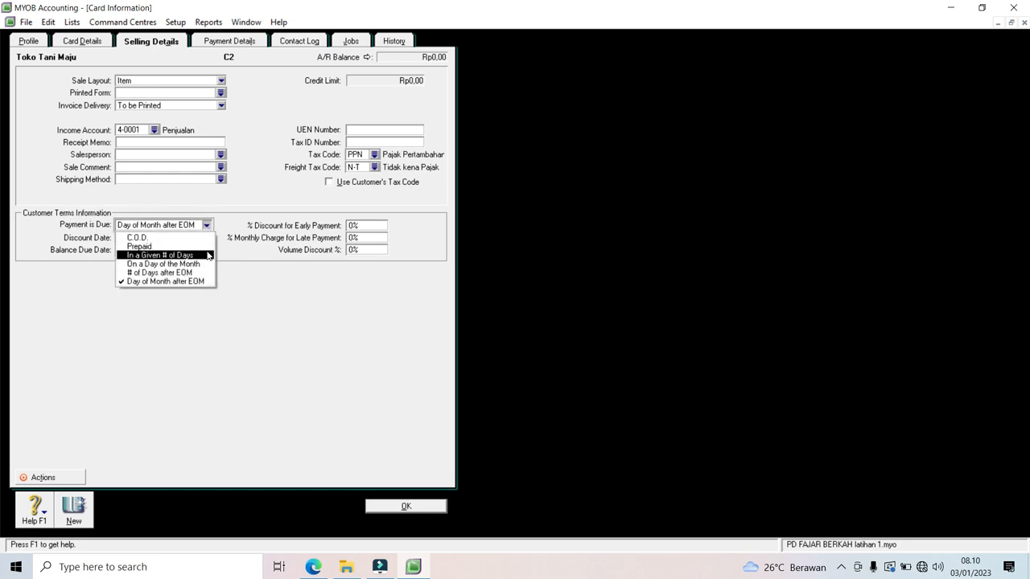
left_click(208, 256)
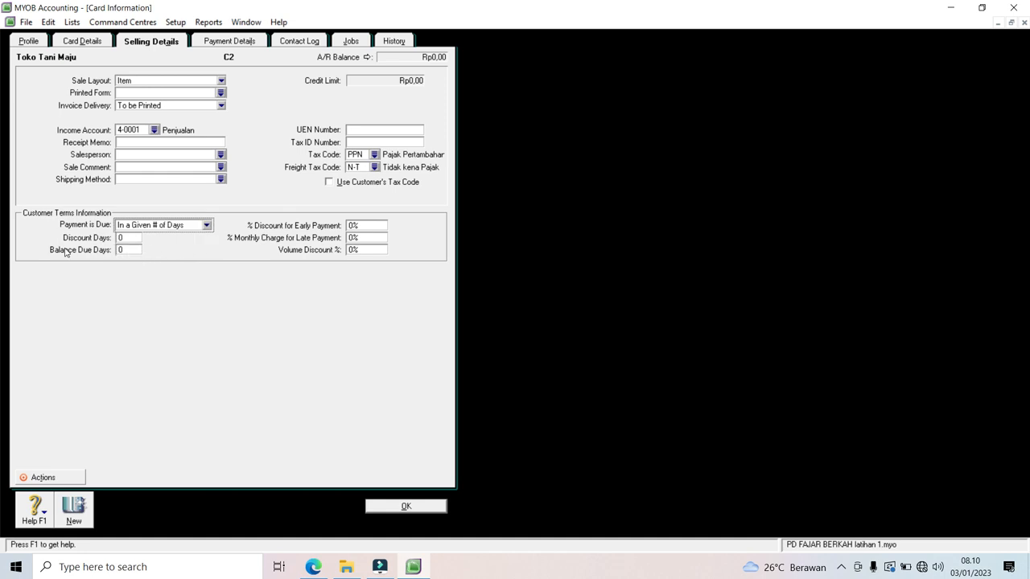
left_click(132, 250)
type("3")
Step: Review the Payment Details, Contact Log, Jobs and History tabs, then save the Toko Tani Maju card
left_click(234, 46)
left_click(295, 41)
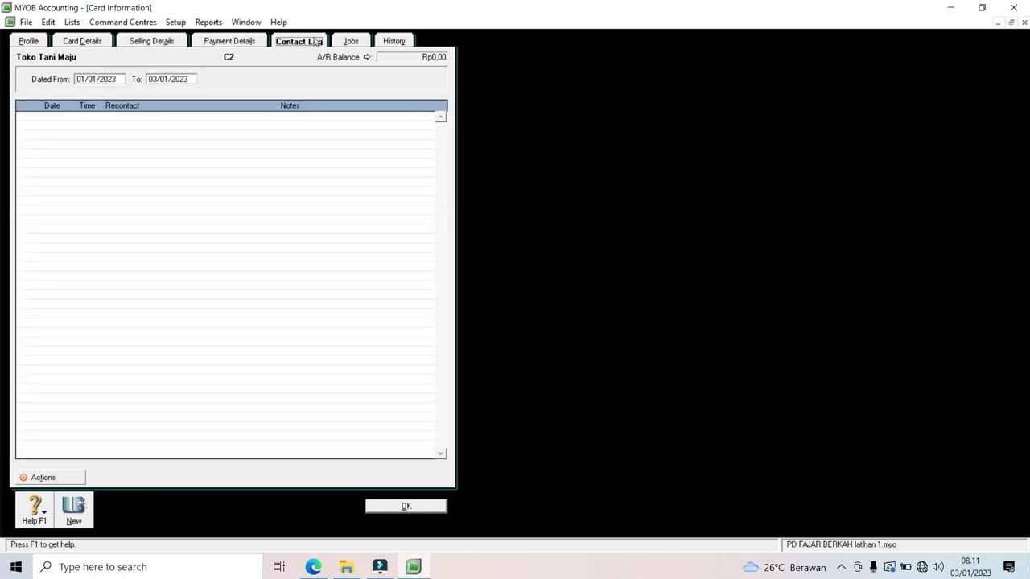
left_click(347, 43)
left_click(387, 44)
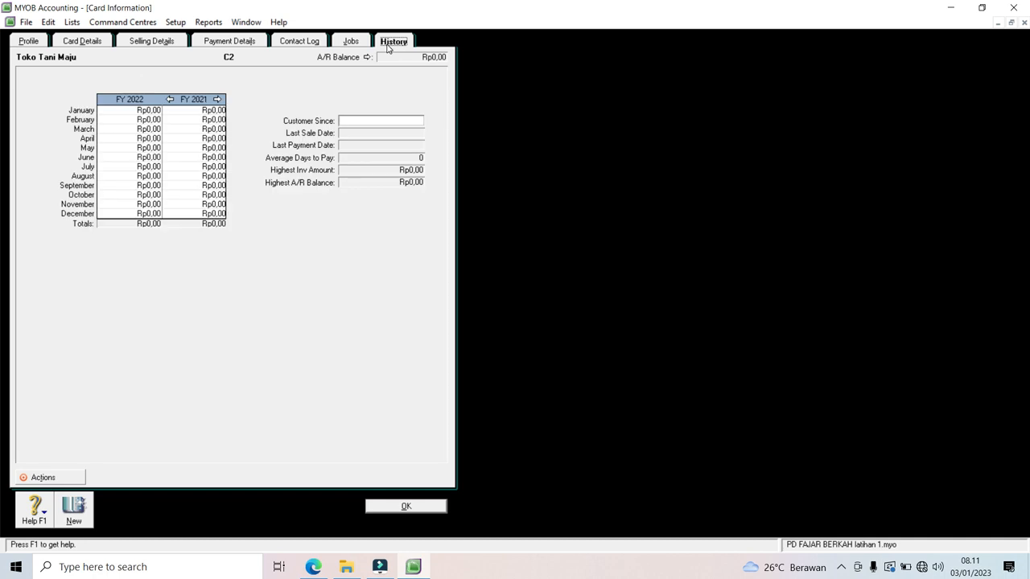
left_click(416, 507)
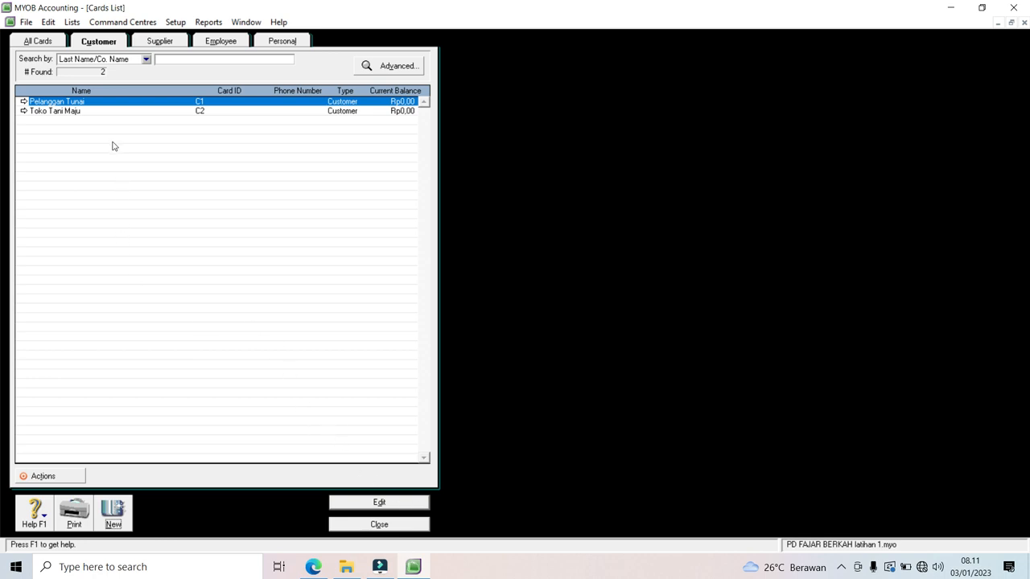
left_click(163, 44)
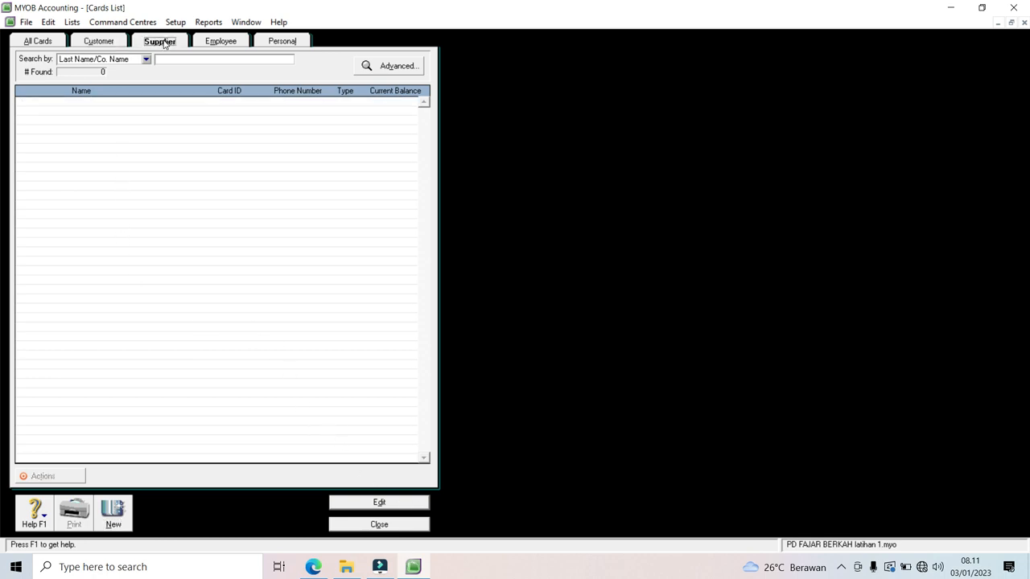
Step: Create supplier card Kubota with card ID S1 and enter its street address
left_click(114, 514)
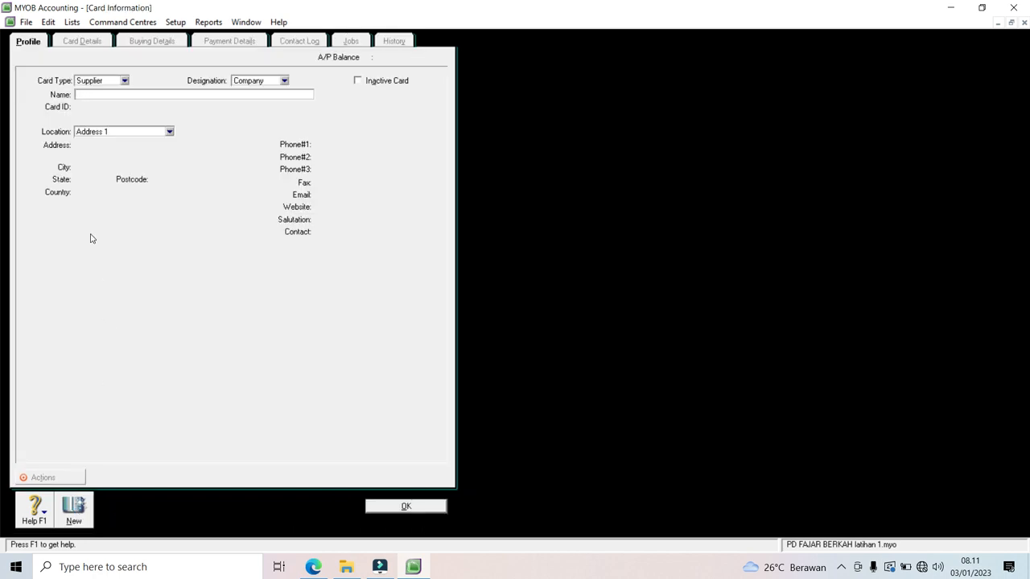
type("Kubota")
key("Tab")
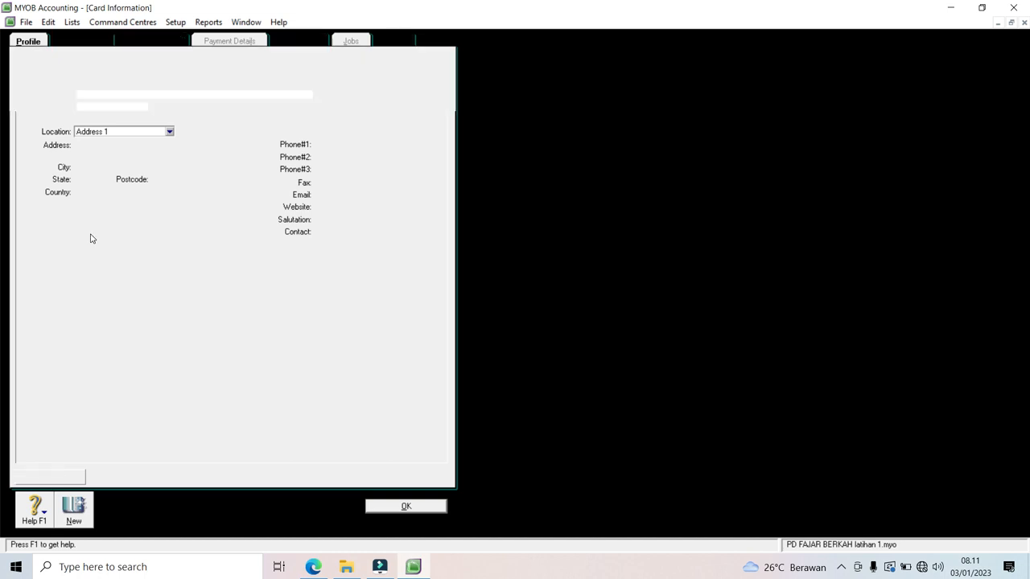
type("S")
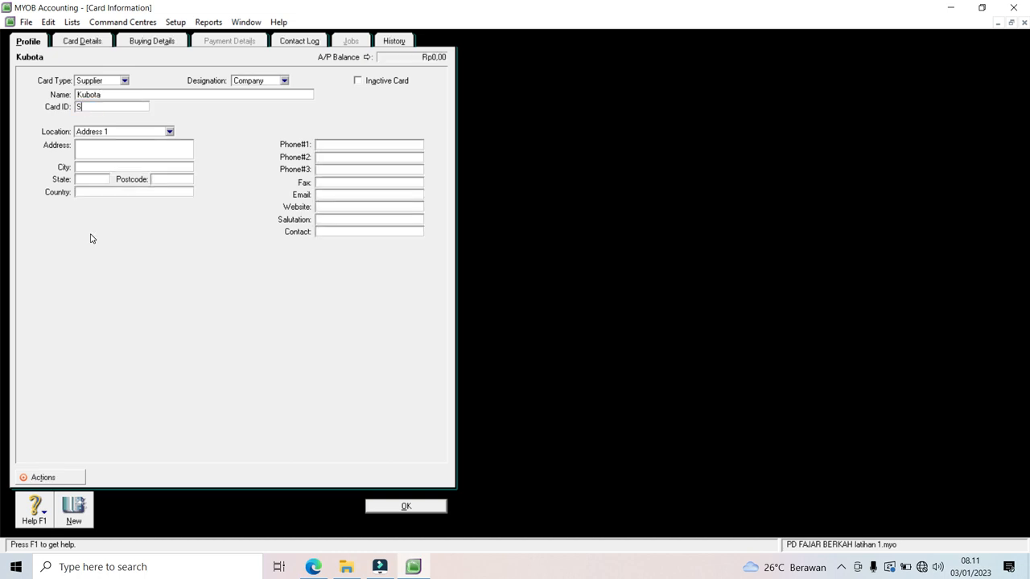
type("1")
key("Tab")
key("Tab")
type("Jl magelang")
Step: Set Kubota's default purchase layout to Item and expense account to 5-0001 Harga Pokok Penjualan
left_click(86, 44)
left_click(139, 44)
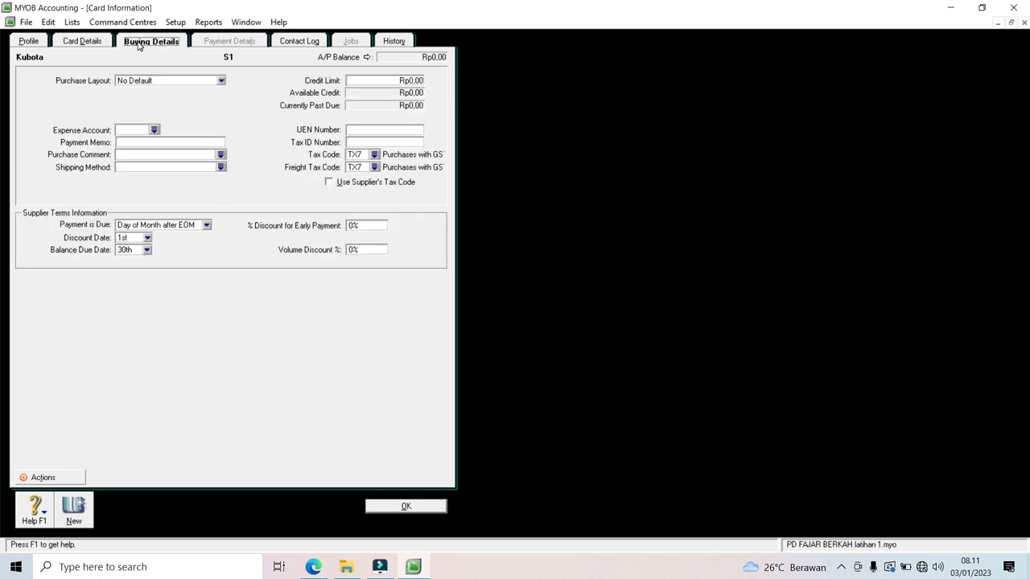
left_click(221, 82)
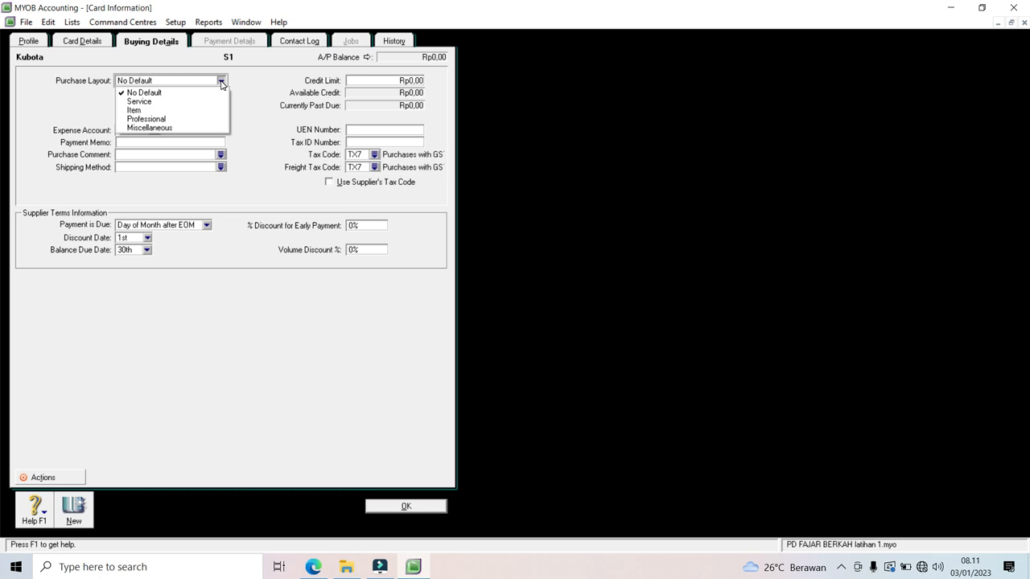
left_click(159, 111)
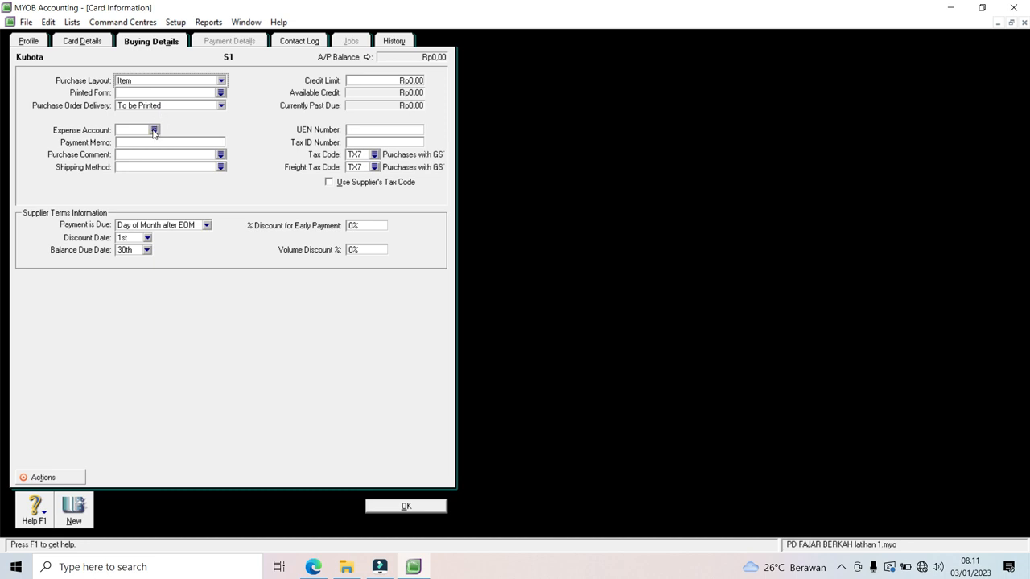
left_click(153, 131)
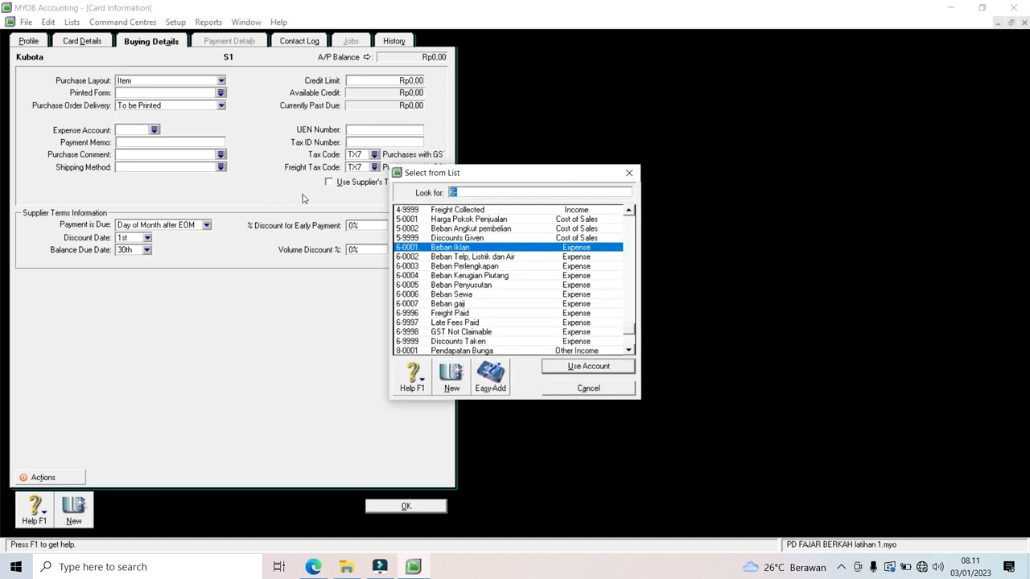
left_click(502, 222)
left_click(591, 368)
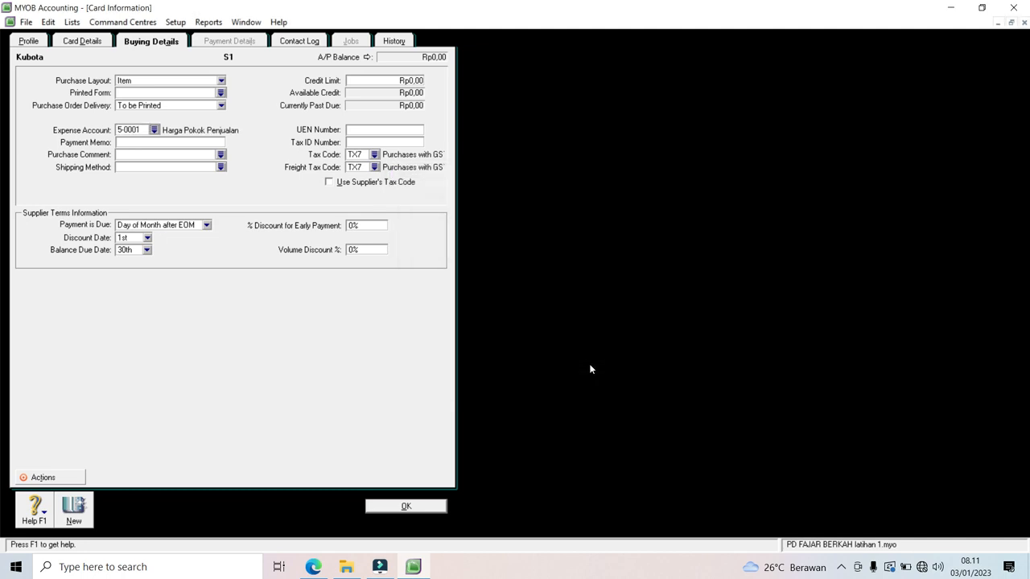
Step: Set Kubota's purchase tax code to PPN and freight tax code to N-T
left_click(374, 155)
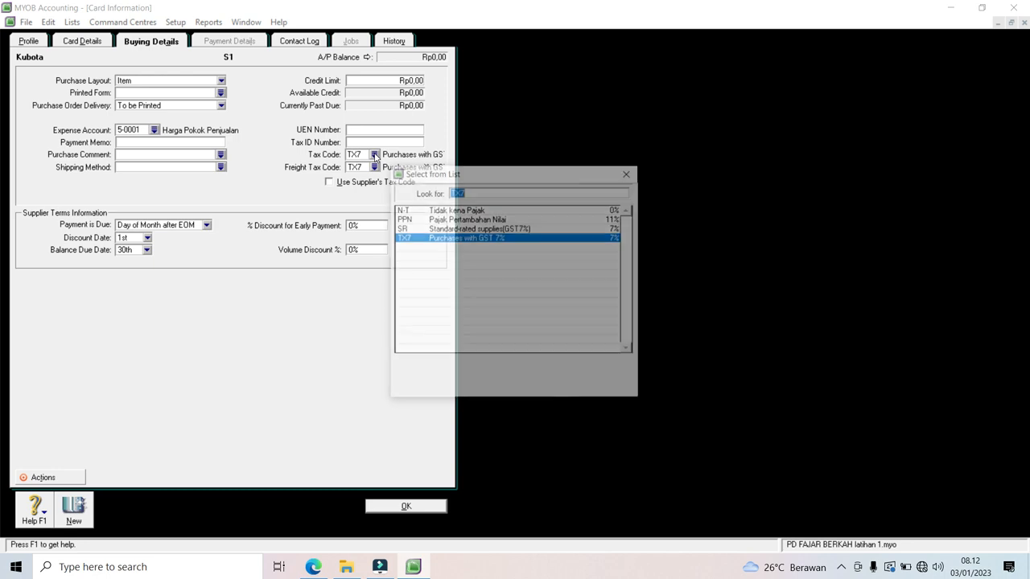
left_click(450, 220)
double_click(450, 222)
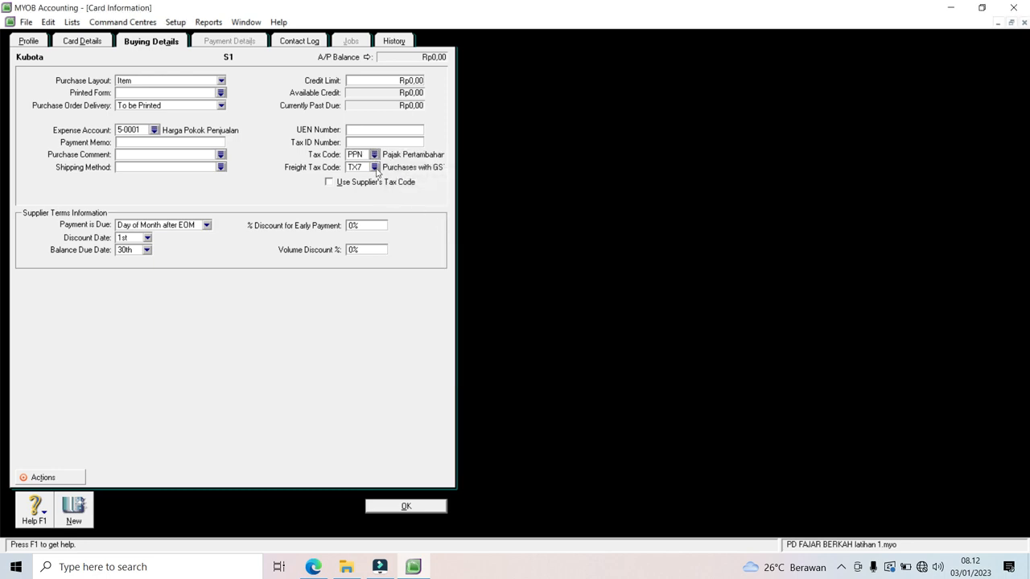
left_click(375, 167)
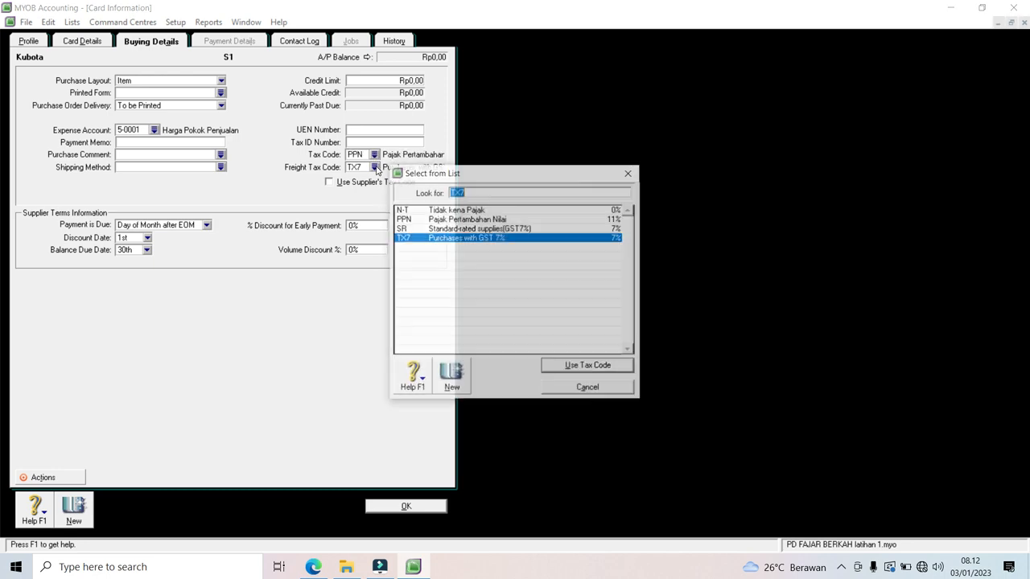
left_click(441, 212)
double_click(441, 214)
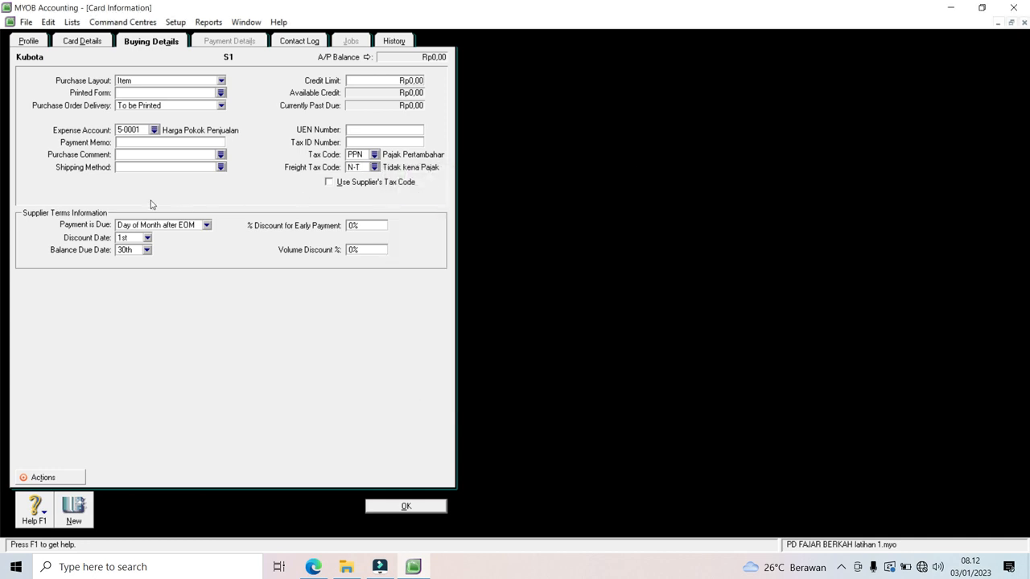
Step: Make payment due in a given number of days with 30 balance due days, and save the card
left_click(211, 227)
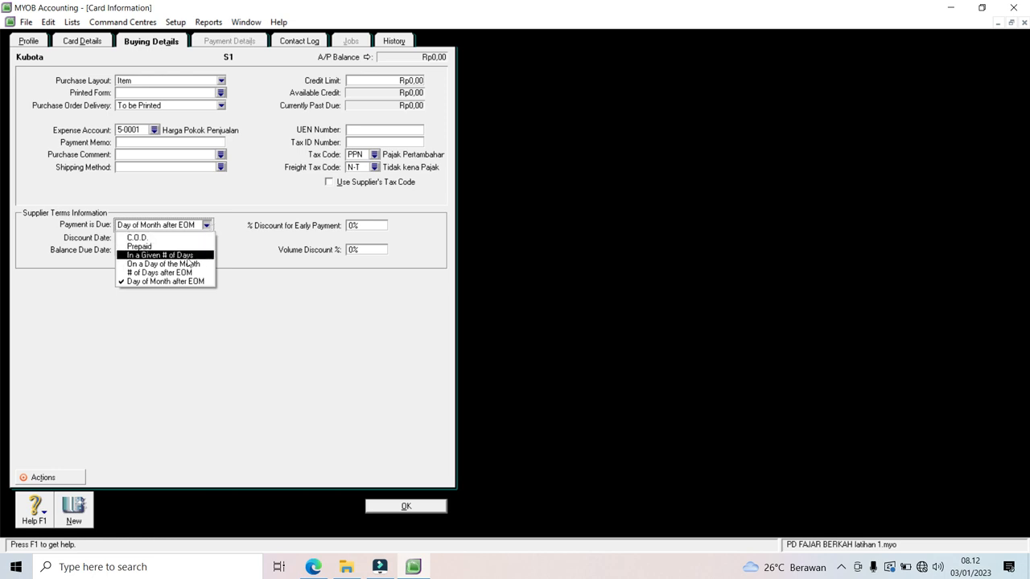
left_click(163, 264)
left_click(206, 228)
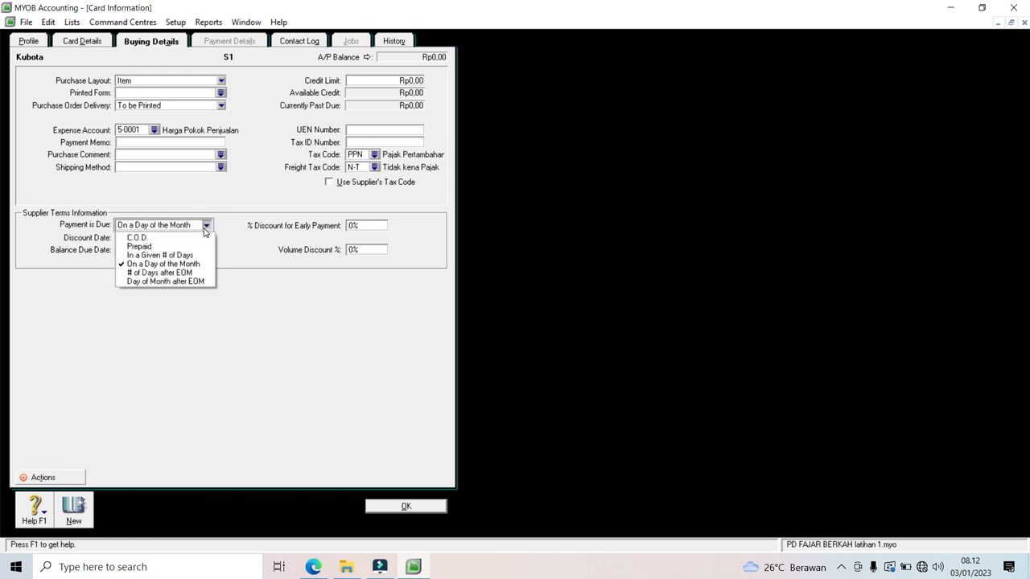
left_click(189, 255)
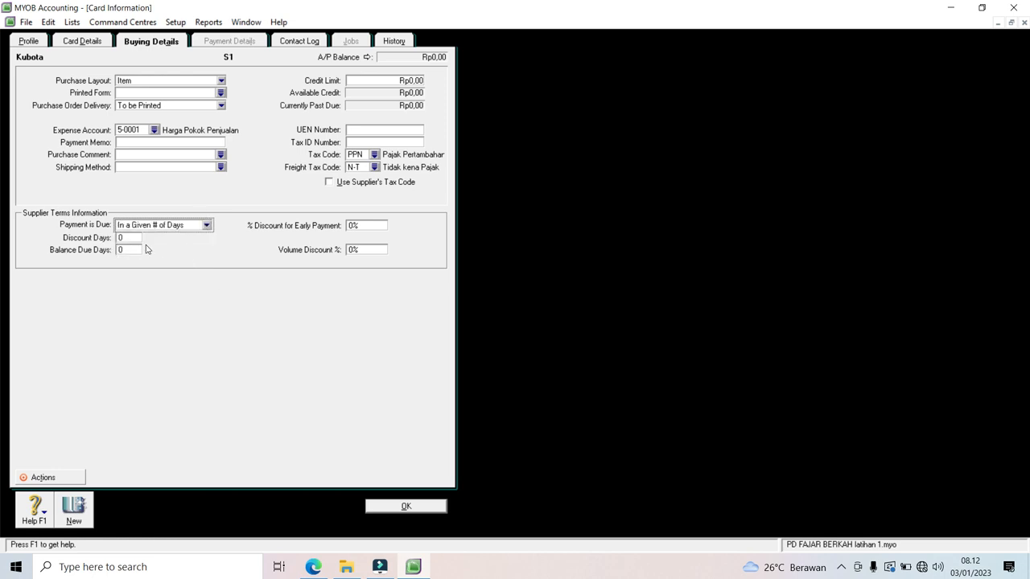
left_click(130, 249)
type("30")
left_click(406, 507)
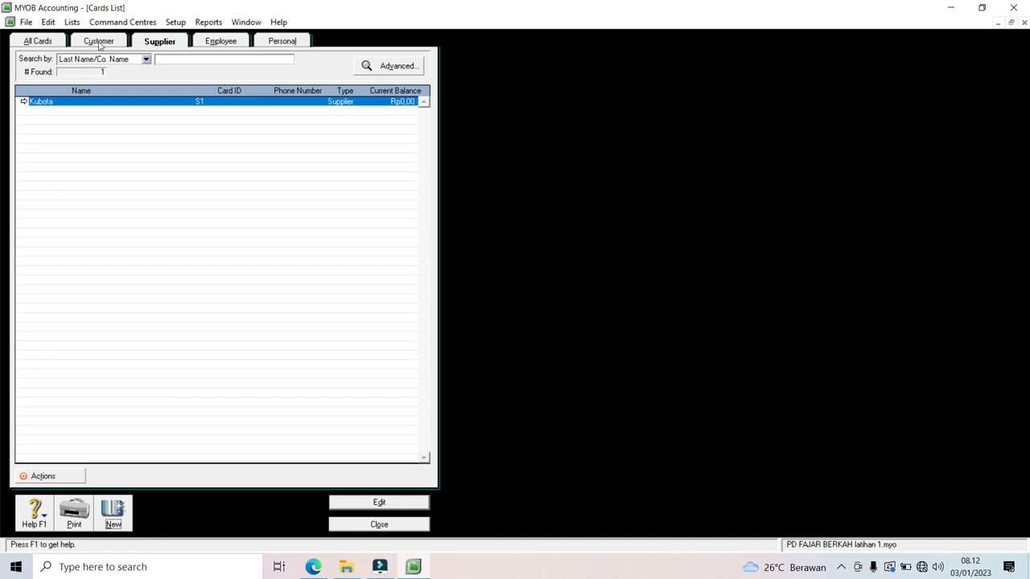
Step: Review the two customer cards and Kubota's supplier card on All Cards, then close the Cards List
left_click(46, 46)
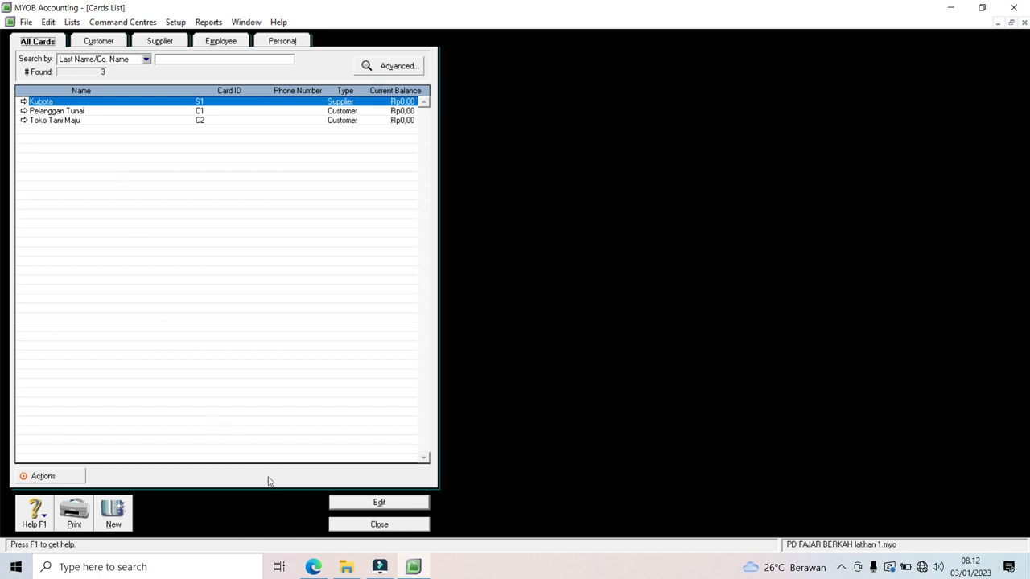
left_click(361, 528)
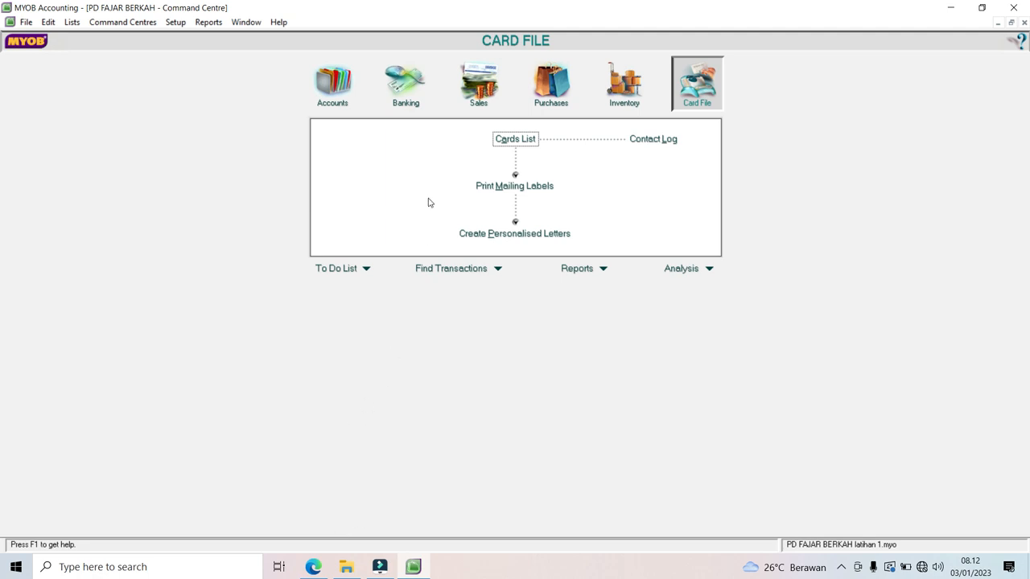
Step: Create new inventory item HT001 Hand Tractor, marked as bought, sold and inventoried
left_click(619, 93)
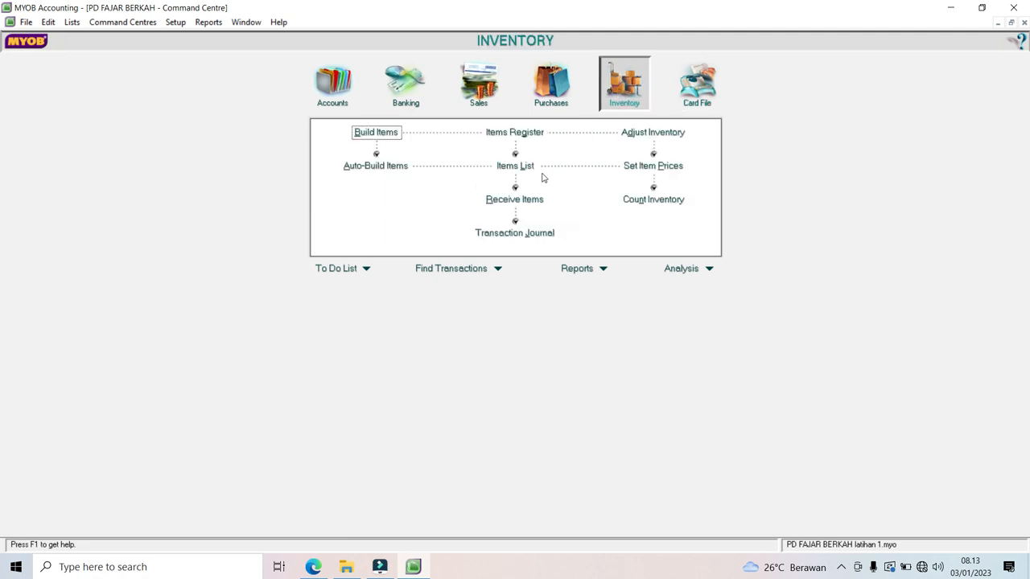
left_click(519, 172)
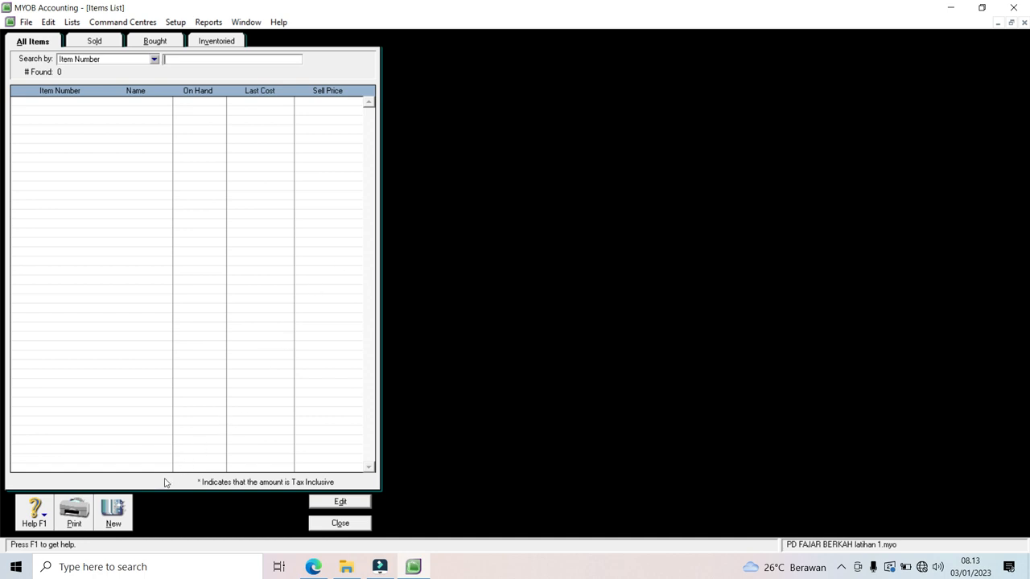
left_click(118, 508)
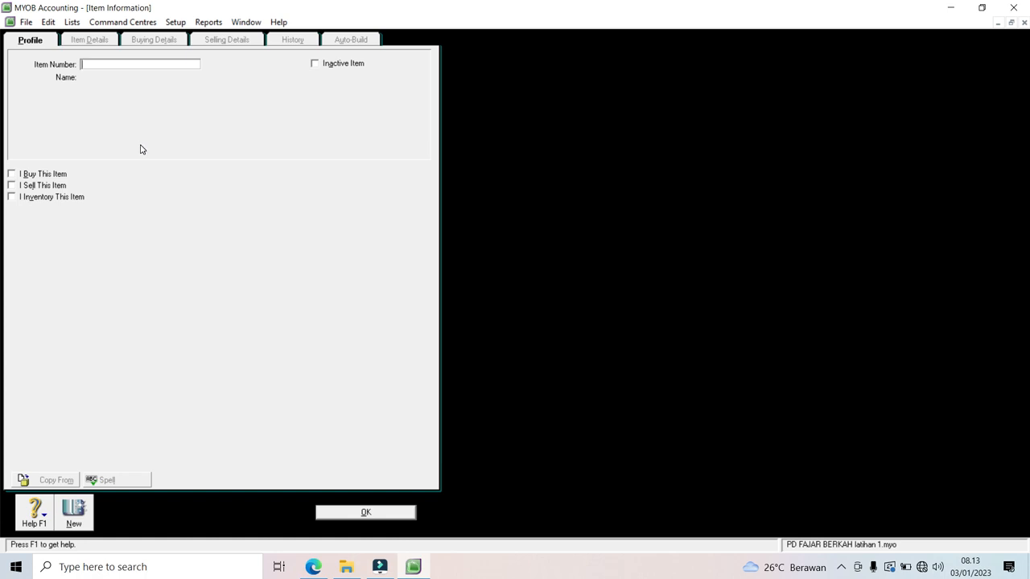
type("HT001")
key("Tab")
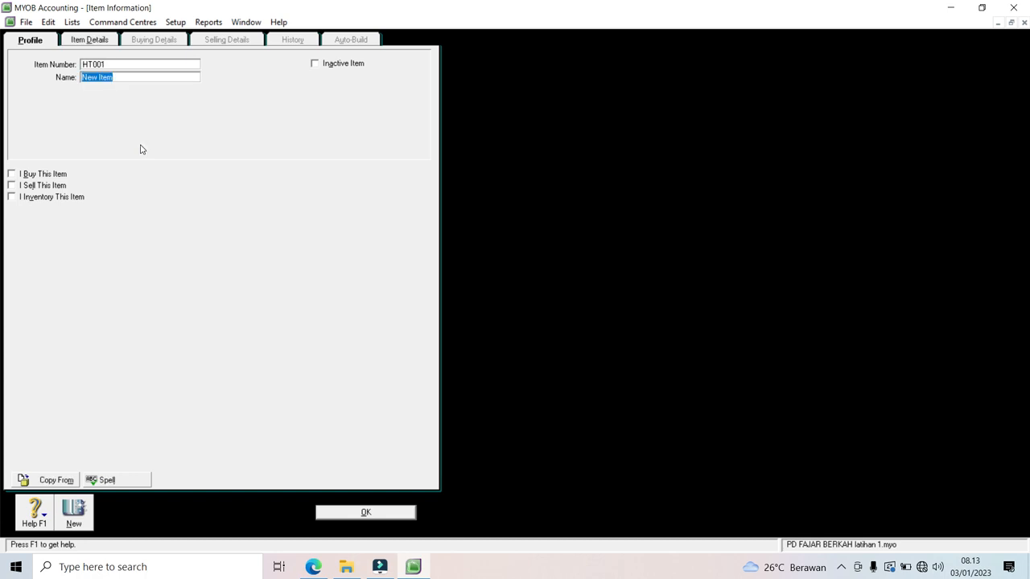
type("Hand Tracto")
left_click(11, 174)
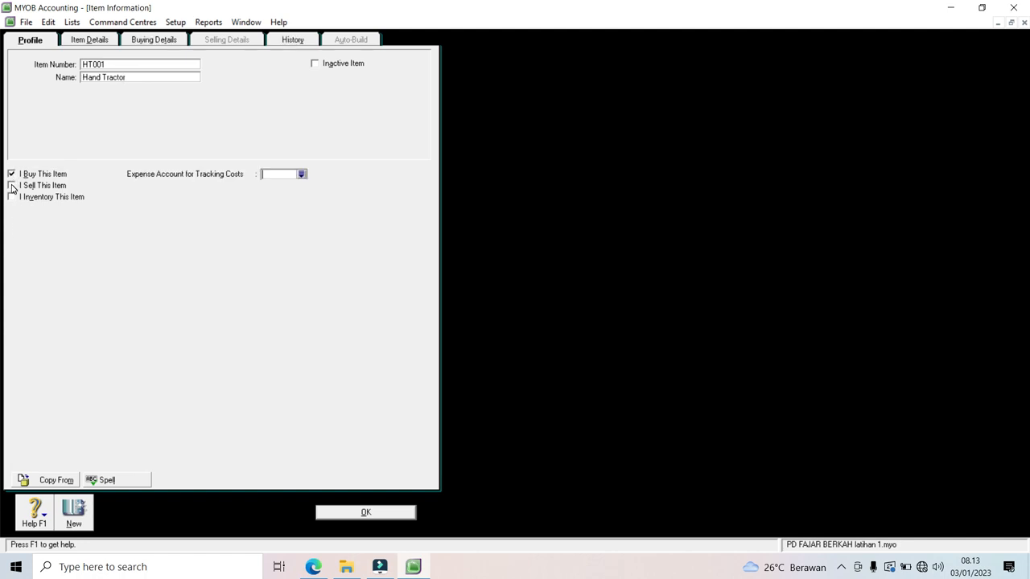
left_click(12, 186)
left_click(12, 198)
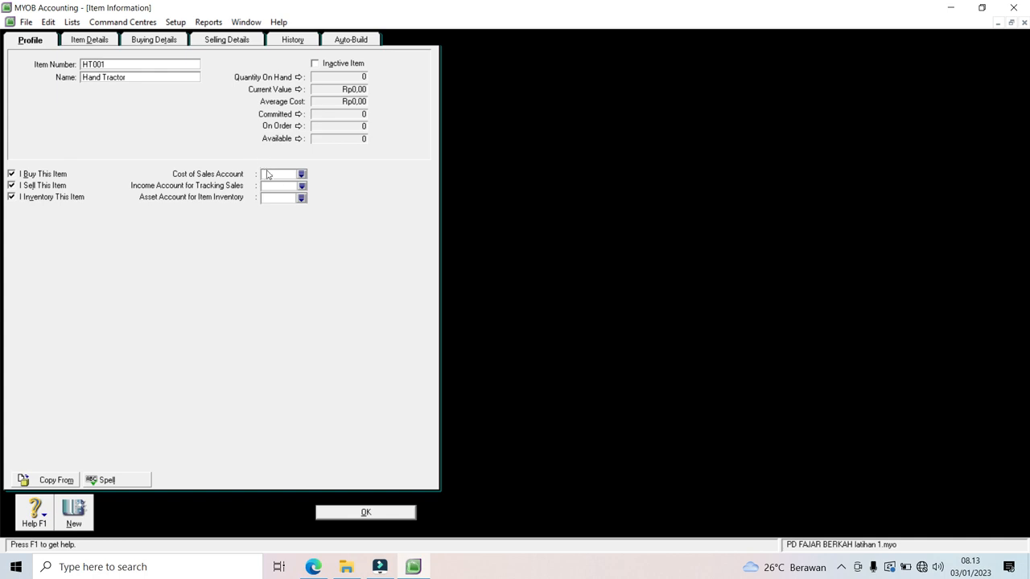
Step: Link the item to cost of sales 5-0001, income 4-0001 and inventory asset 1-1005
left_click(301, 174)
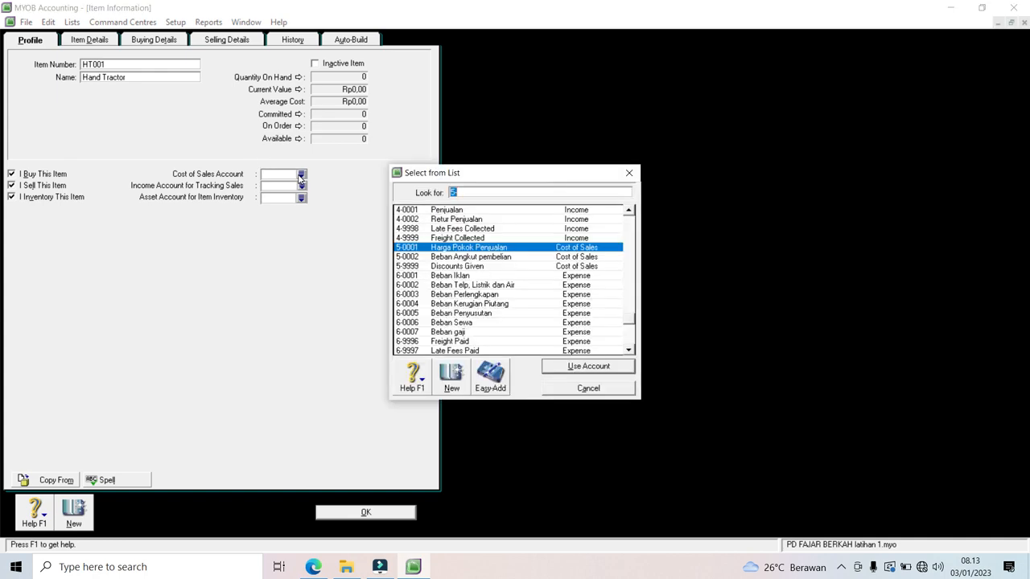
double_click(415, 251)
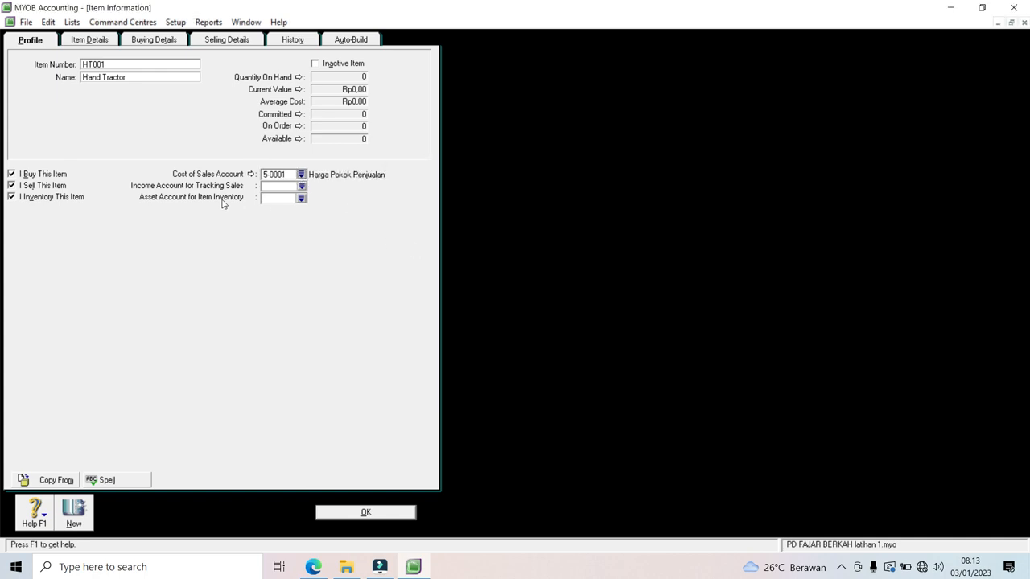
left_click(302, 186)
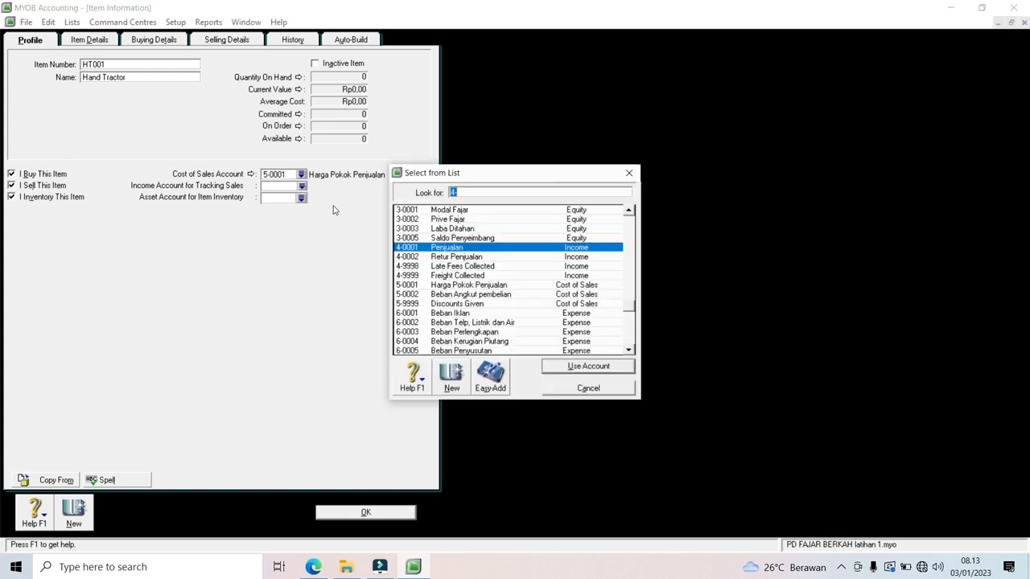
double_click(421, 250)
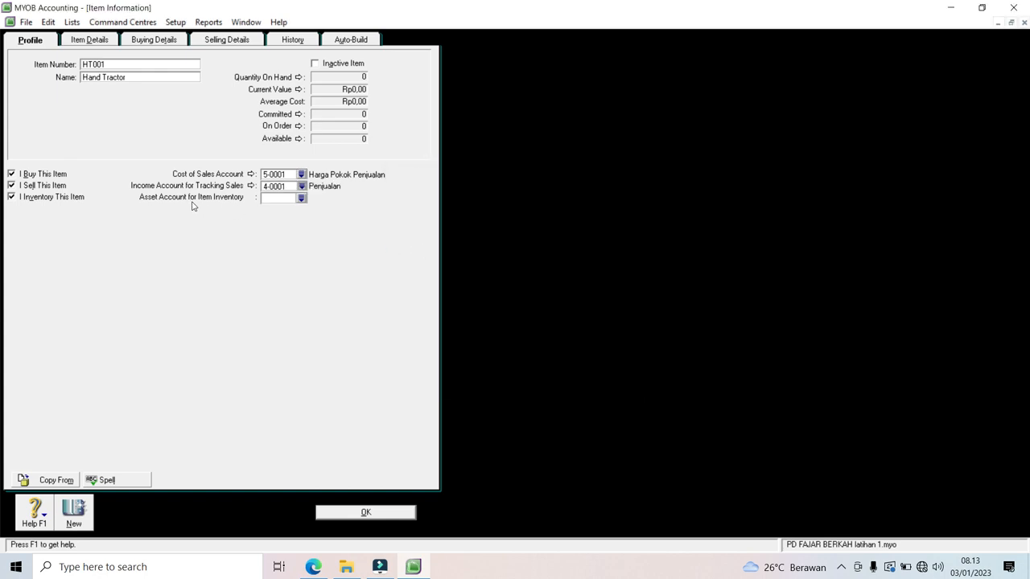
left_click(301, 199)
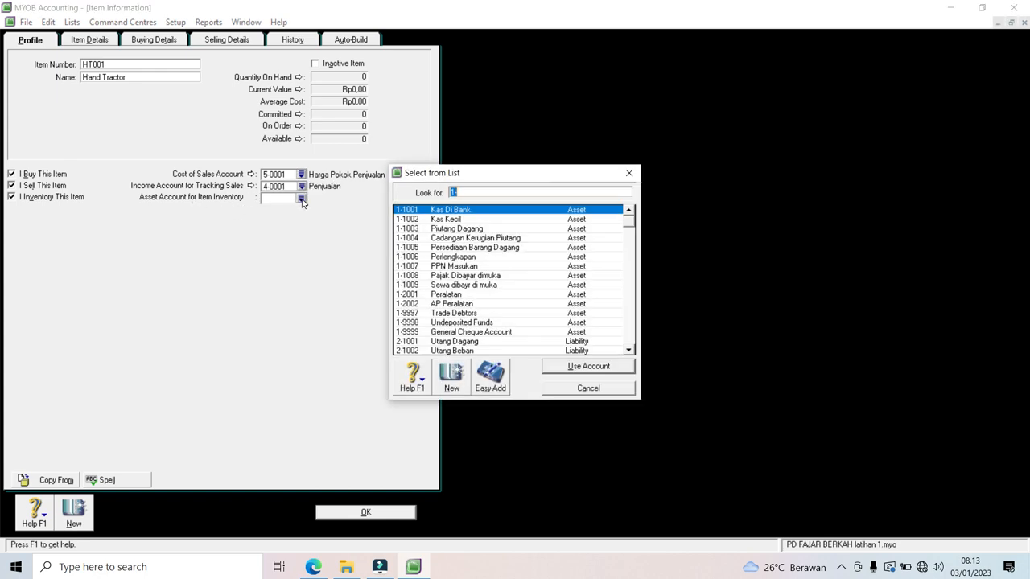
double_click(434, 249)
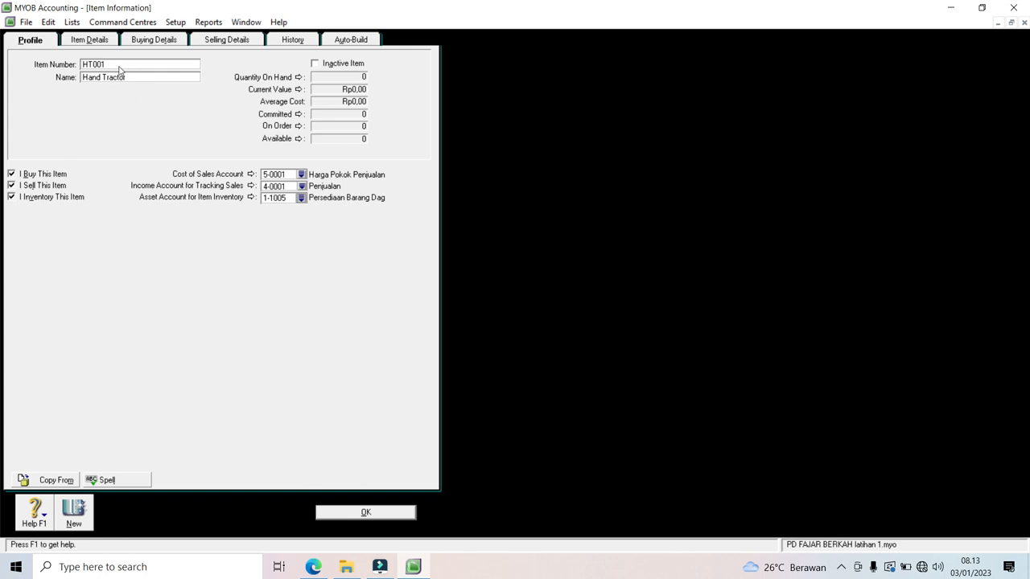
left_click(99, 43)
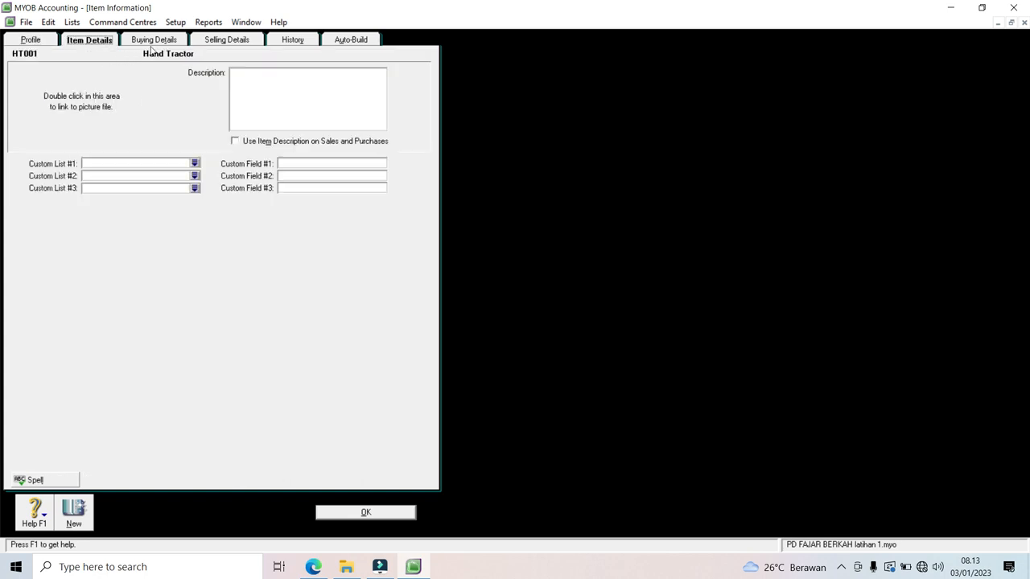
Step: Give Hand Tractor a standard cost of 10000000, buying unit 'Unit' and PPN tax when bought
left_click(152, 44)
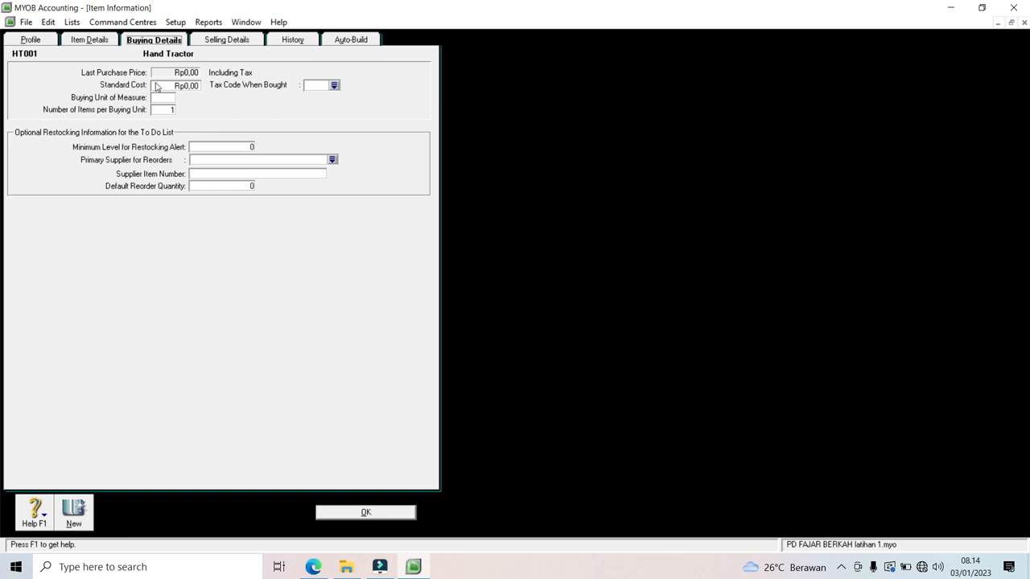
left_click(175, 86)
type("10")
type("000000")
left_click(166, 98)
type("unit")
key("BackSpace")
key("BackSpace")
key("BackSpace")
key("BackSpace")
type("Unit")
left_click(335, 87)
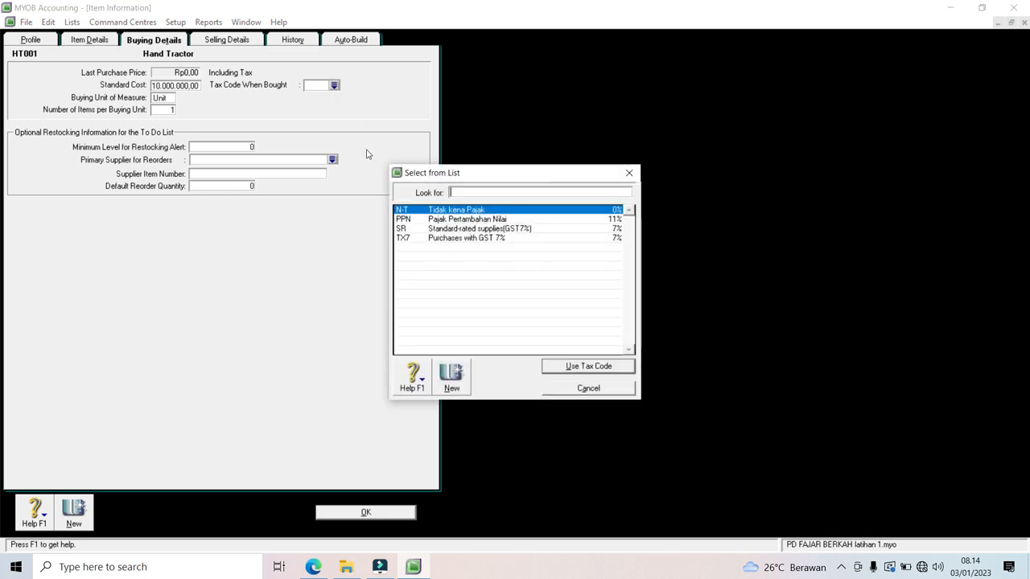
left_click(400, 220)
double_click(399, 223)
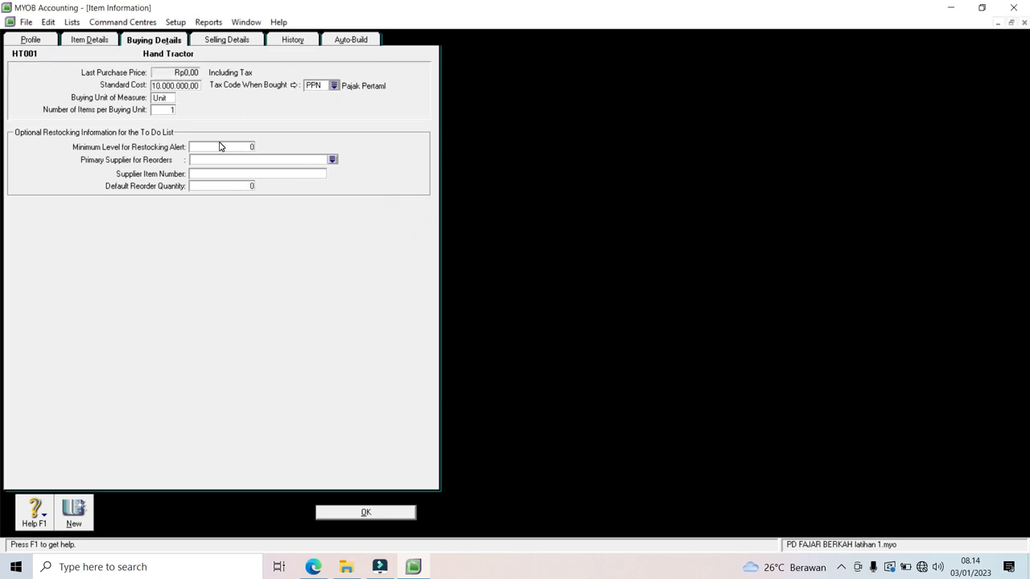
left_click(215, 44)
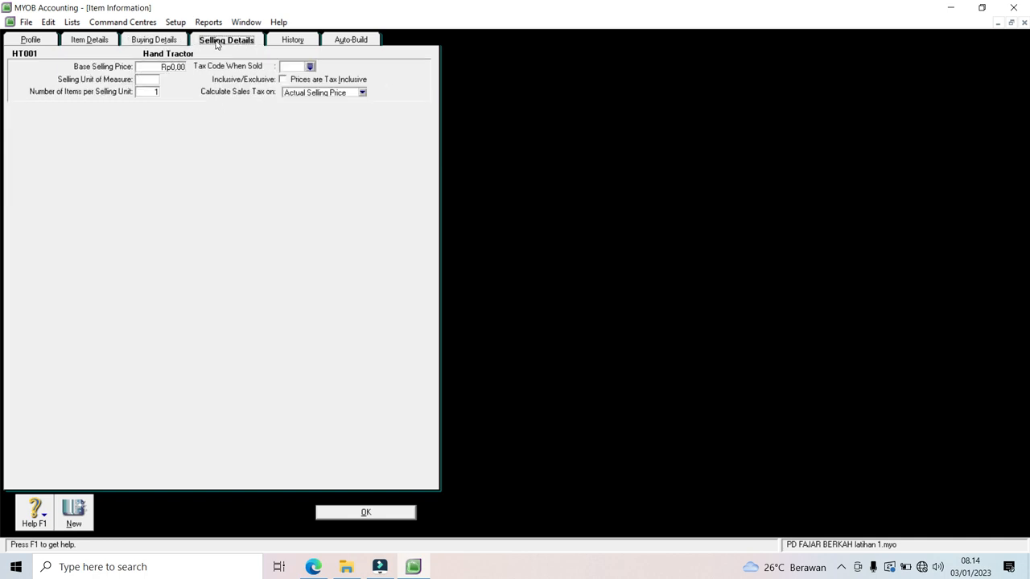
Step: Set base selling price 15000000 per 'Unit' with PPN tax, save HT001 and close the Items List
left_click(161, 71)
type("15000000")
left_click(153, 79)
type("Unit")
left_click(310, 66)
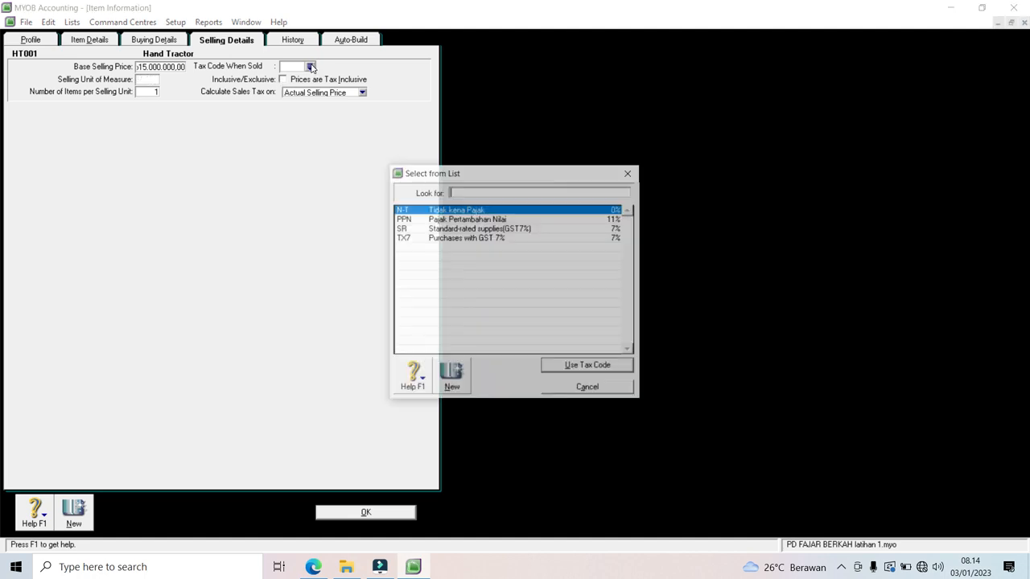
double_click(410, 220)
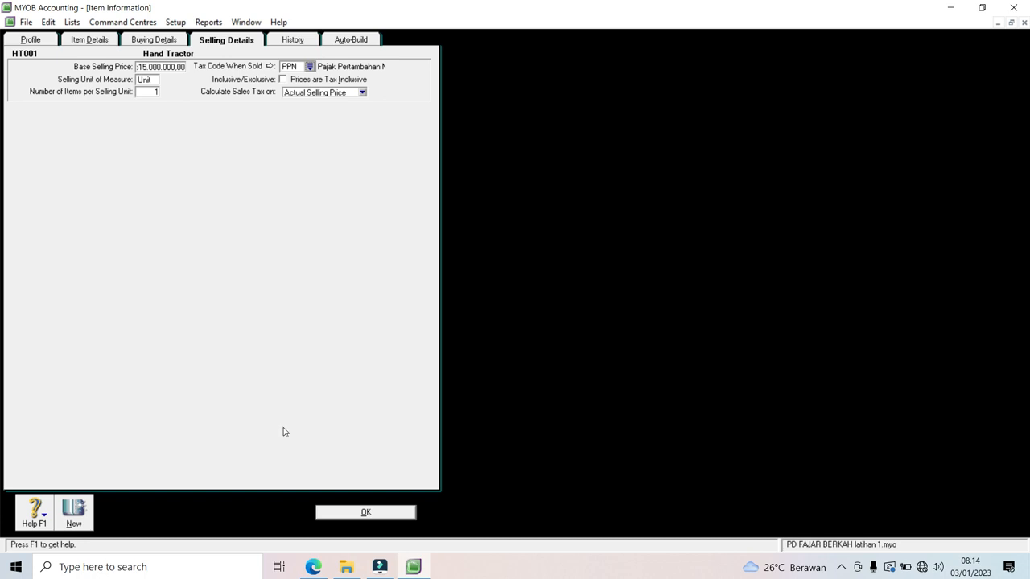
left_click(351, 518)
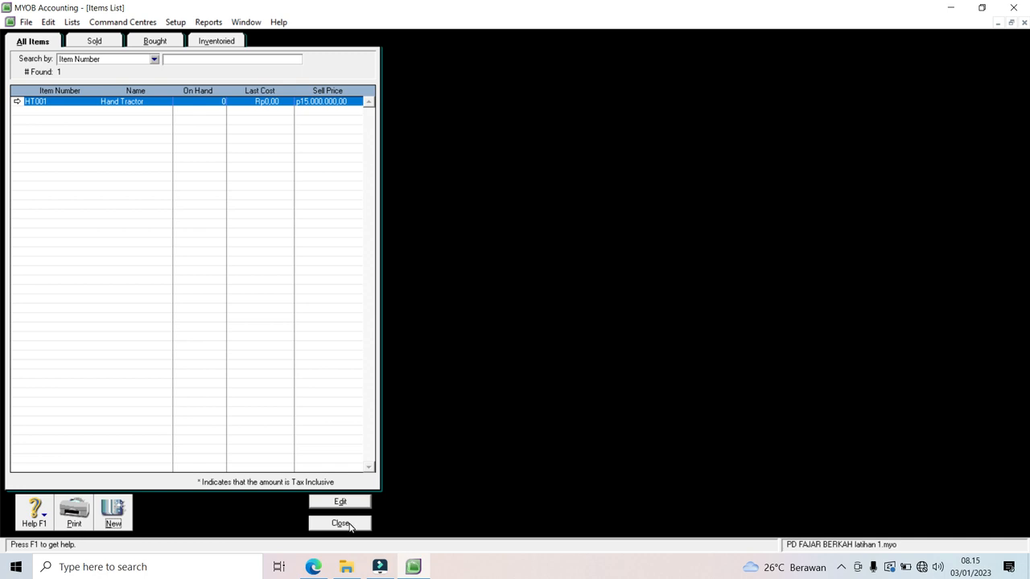
left_click(349, 526)
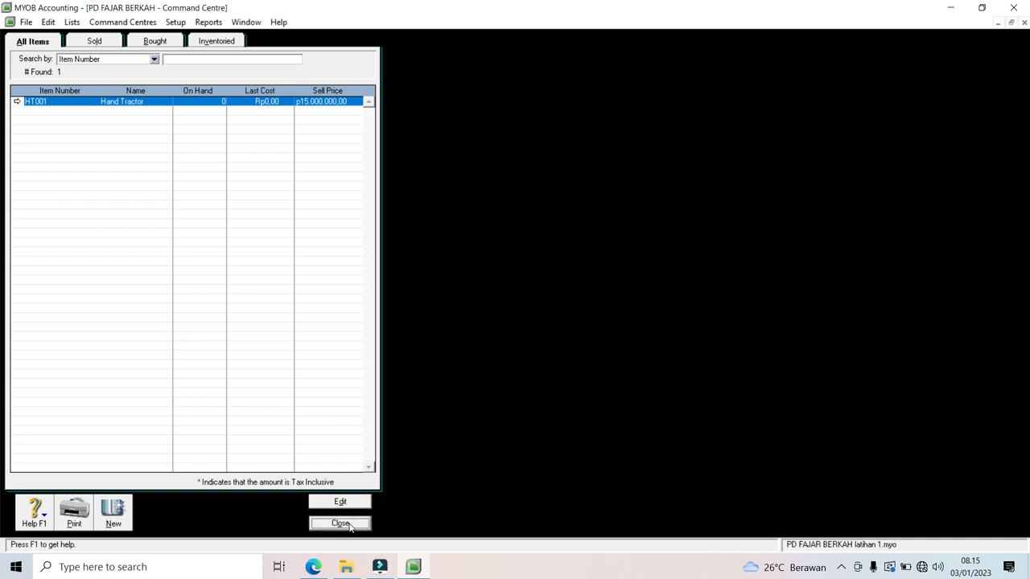
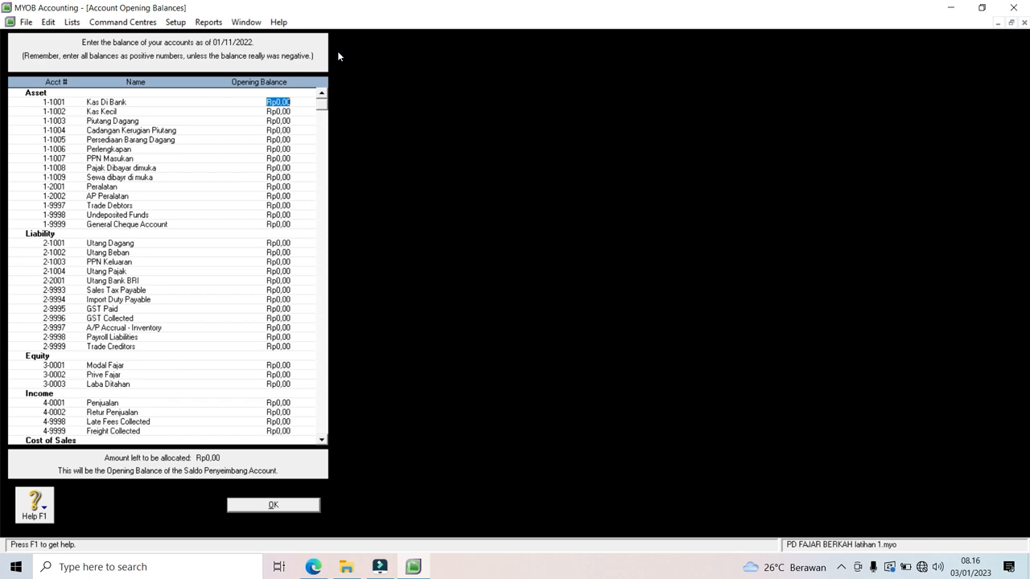
Step: Enter Kas Di Bank 30.000.000, Kas Kecil 5.000.000, Piutang Dagang 11.100.000 and Cadangan Kerugian Piutang -200.000
type("30000000")
key("Tab")
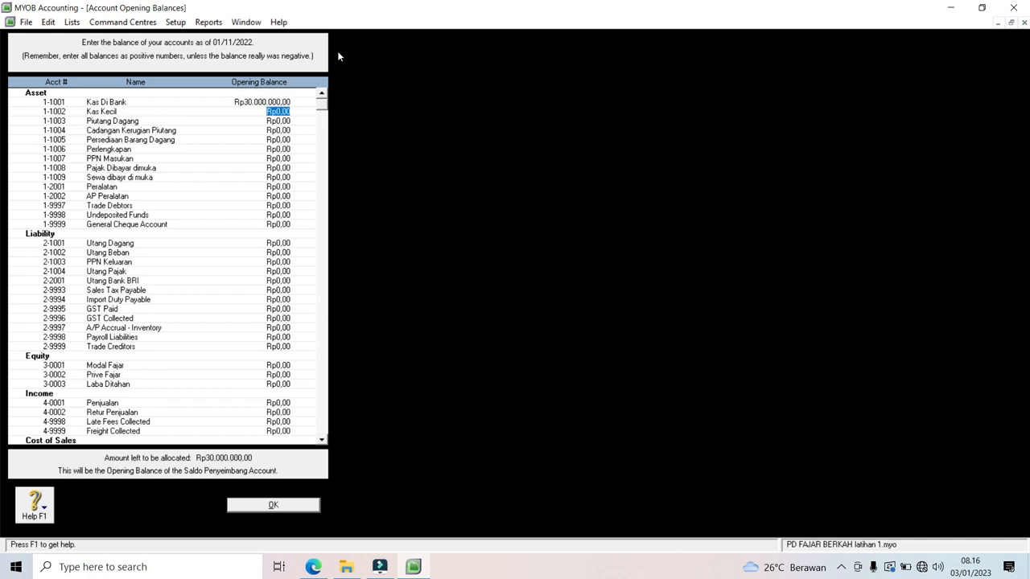
type("5000000")
key("Tab")
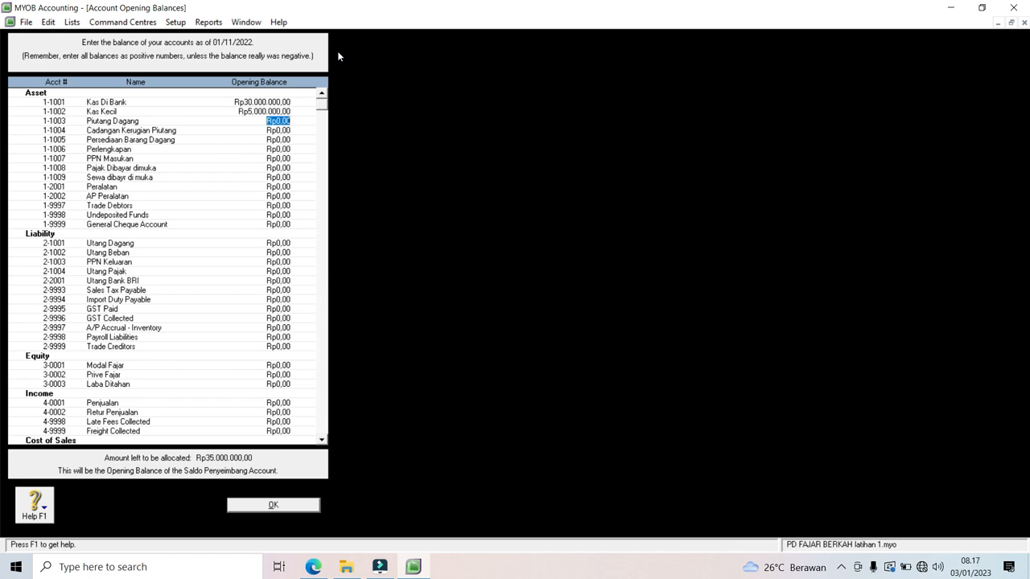
type("11.100.00")
key("Tab")
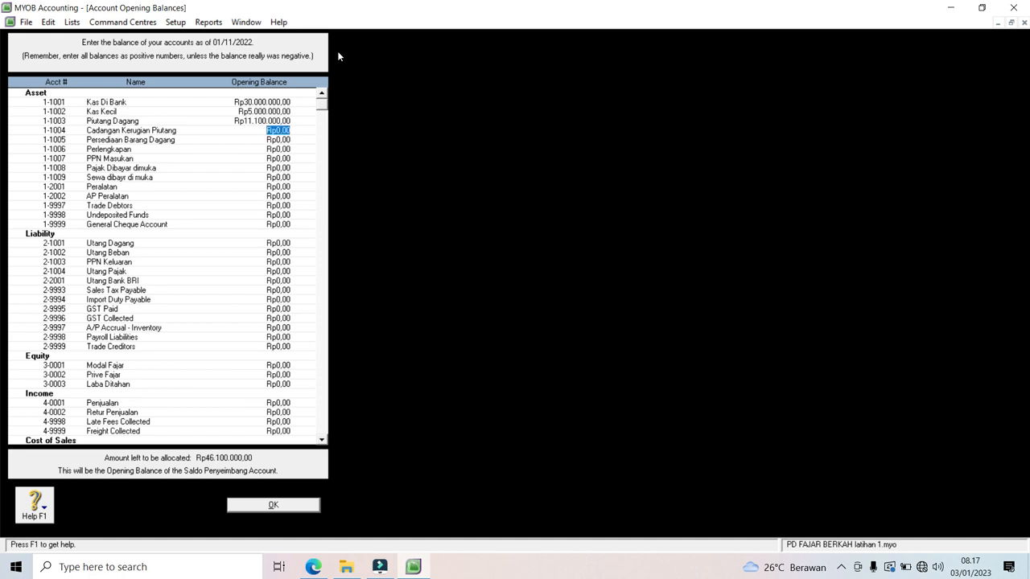
key("BackSpace")
type("-Rp200.")
type("000")
key("Tab")
Step: Enter Persediaan Barang Dagang 30.000.000, Perlengkapan 200.000, Peralatan 10.000.000 and AP Peralatan -200.000
type("30000000")
key("Tab")
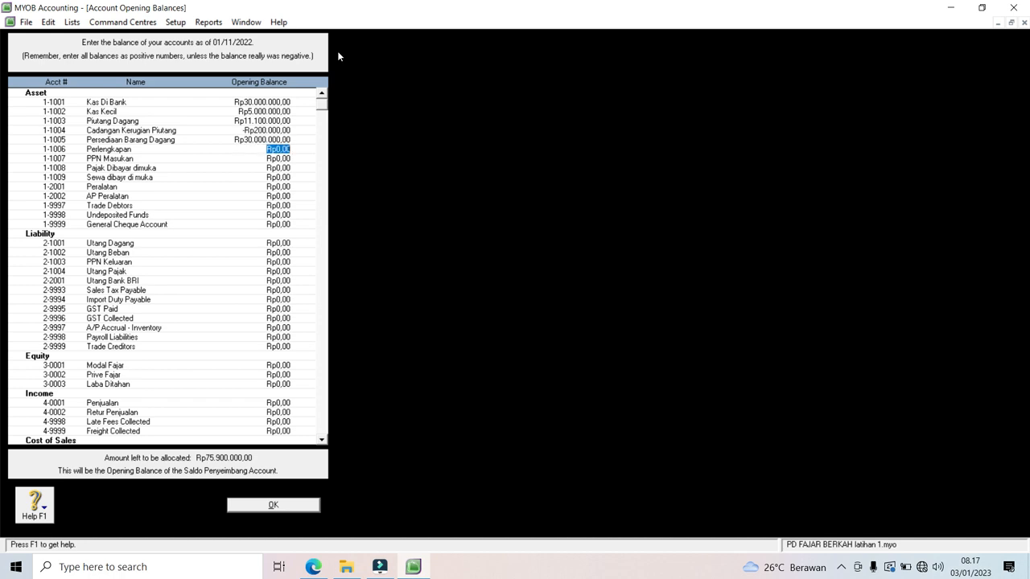
type("200000")
key("Tab")
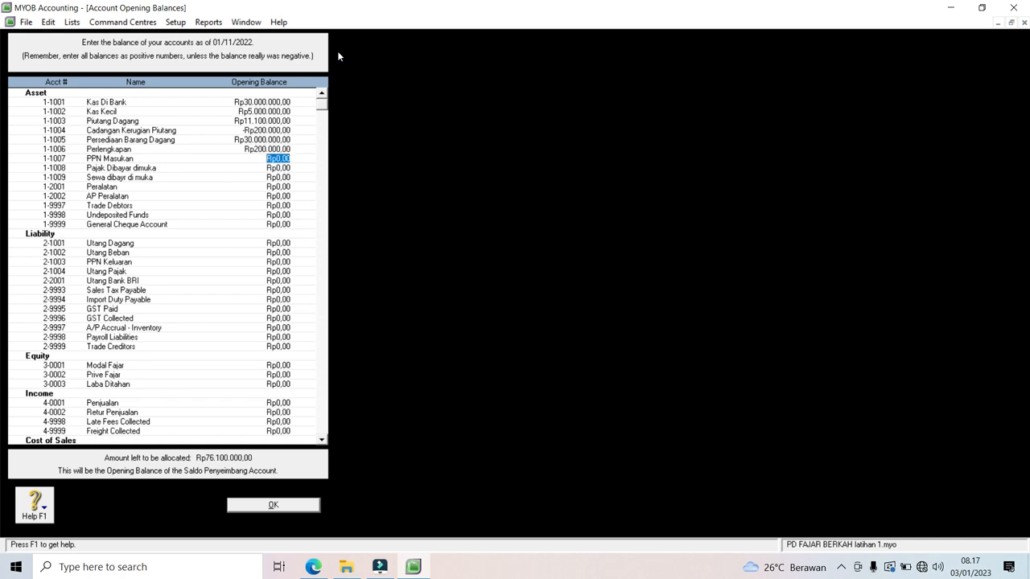
key("Tab")
key("Tab")
key("Tab")
type("10.000.000")
key("Tab")
type("-Rp200.000")
key("Tab")
key("Tab")
key("Tab")
key("Tab")
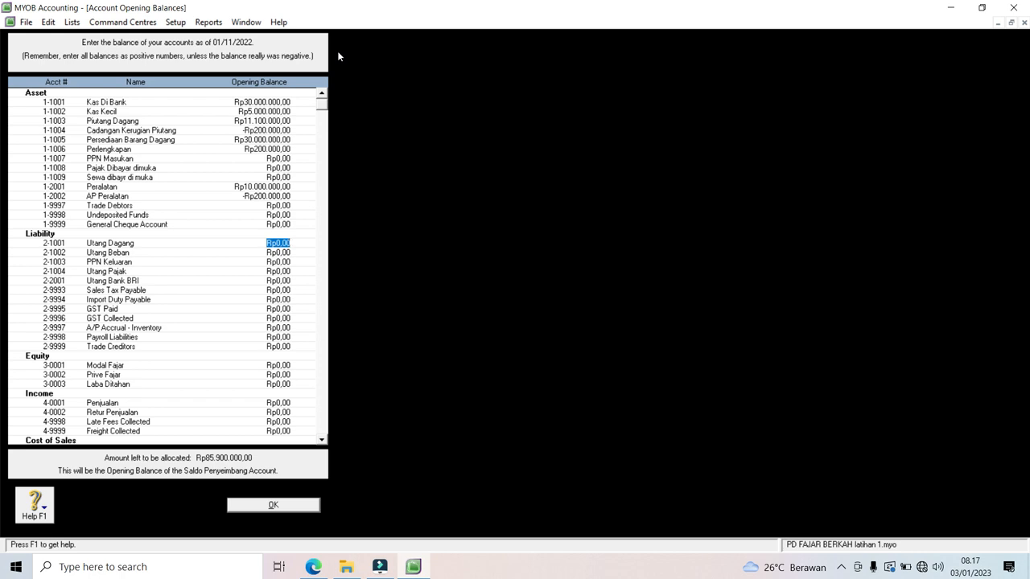
Step: Enter the liability balances: Utang Dagang 11.100.000 and Utang Bank BRI 2.200.000
type("1")
type("1.100.000")
key("Tab")
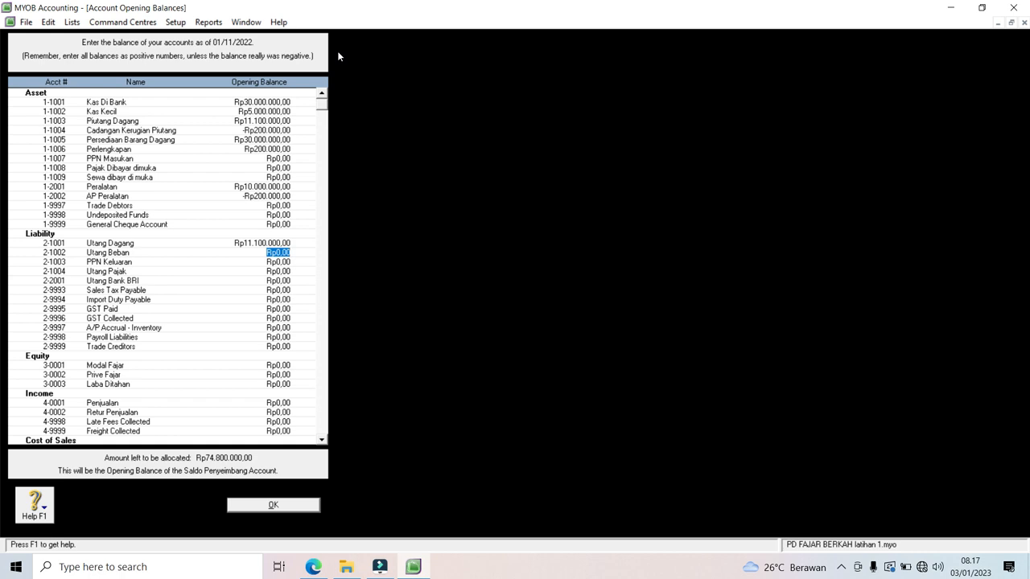
key("Tab")
key("Tab")
key("Tab")
type("2.200.000")
key("Tab")
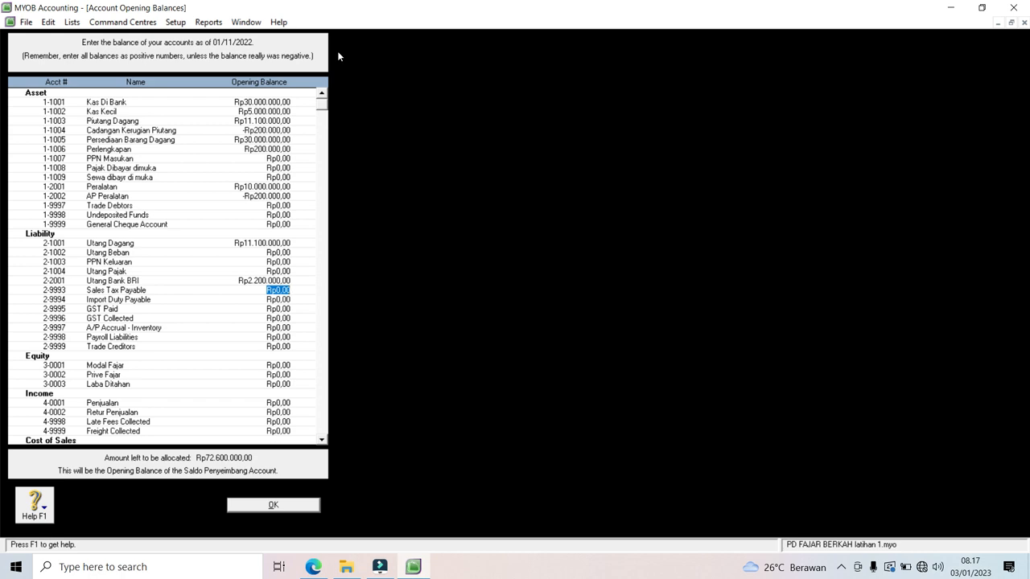
key("Tab")
Step: Enter Modal Fajar 63.750.000, Prive Fajar -200.000, Penjualan 45.000.000 and Retur Penjualan -15.000.000
key("Tab")
key("Tab")
key("Tab")
key("Tab")
key("Tab")
key("Tab")
type("63750000")
key("Tab")
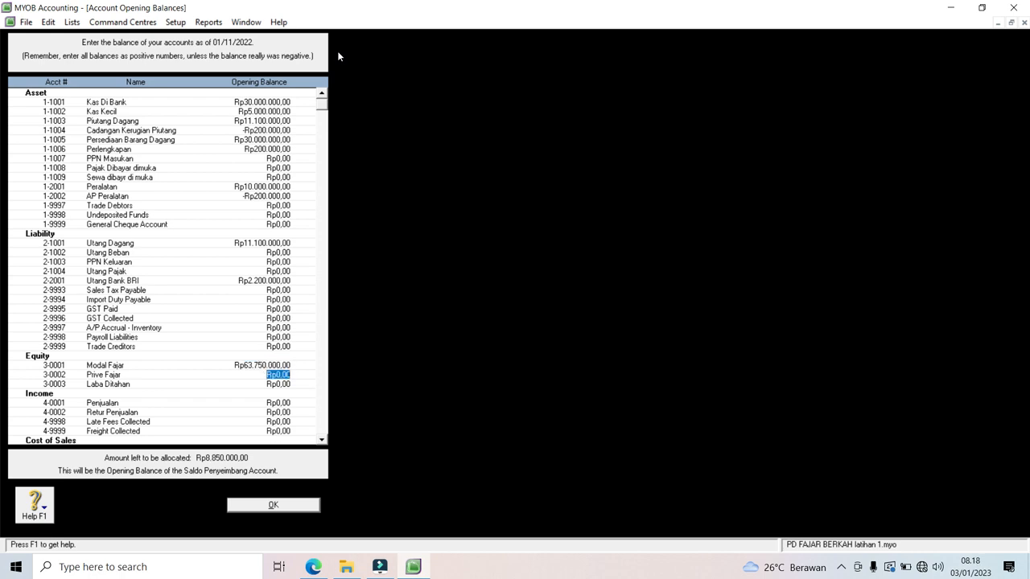
type("-200000")
key("Tab")
key("Tab")
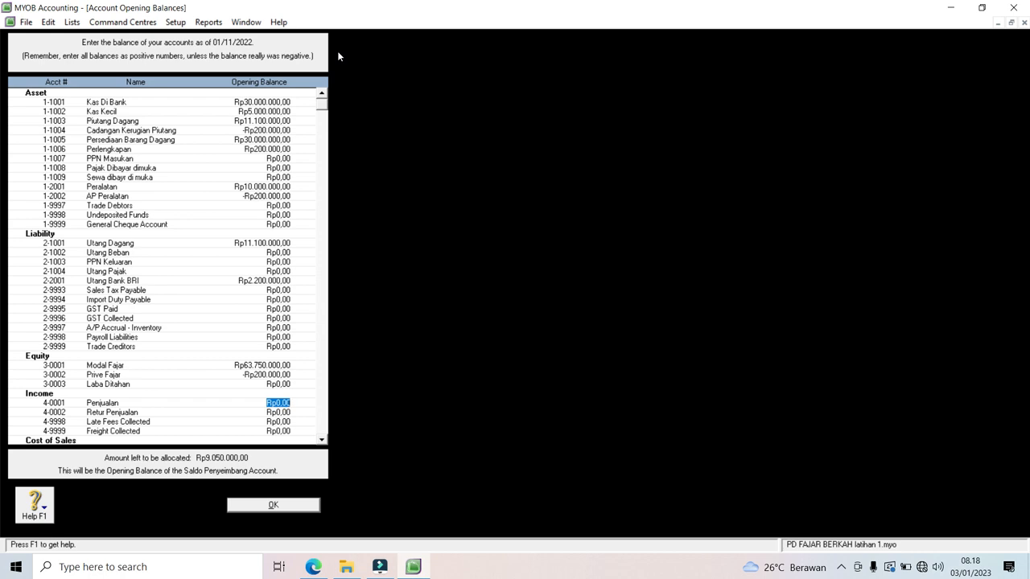
type("45000000")
key("Tab")
type("-Rp15.000.000")
key("Tab")
key("Tab")
key("Tab")
key("Tab")
key("shift+Tab")
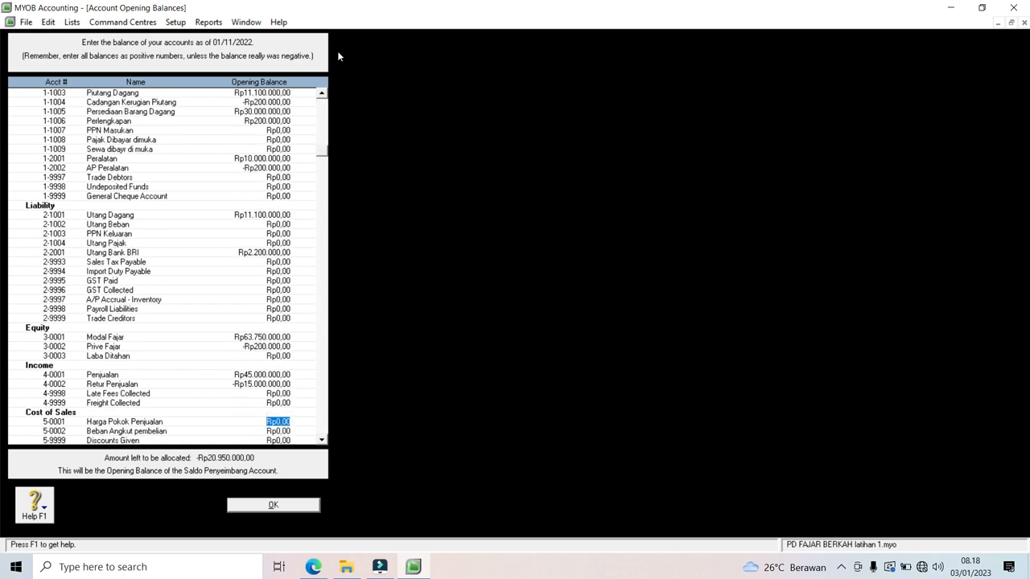
Step: Enter Harga Pokok Penjualan 20.000.000 and Beban Angkut pembelian 500.000
type("20000000")
key("Tab")
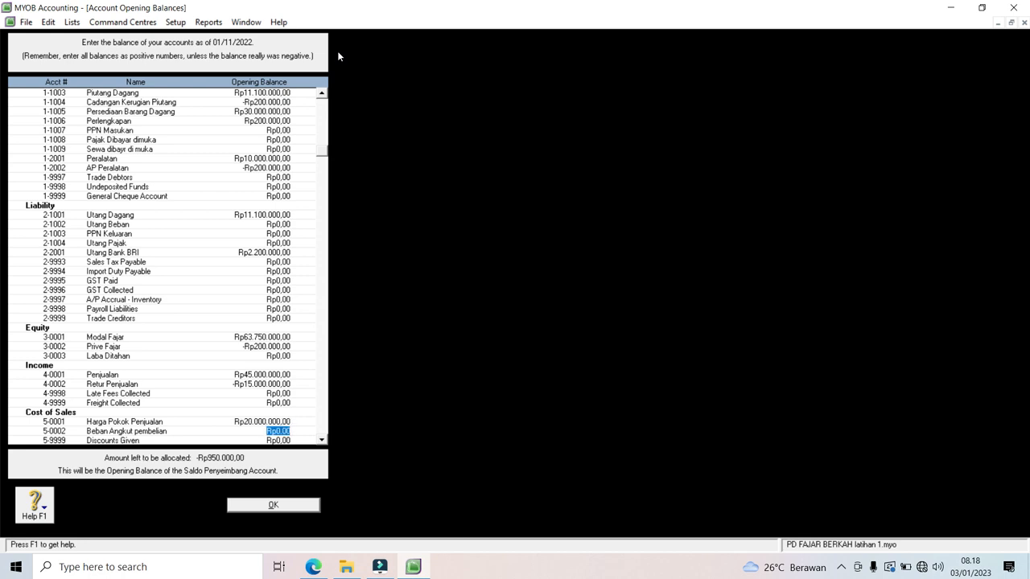
type("500000")
key("Tab")
key("Tab")
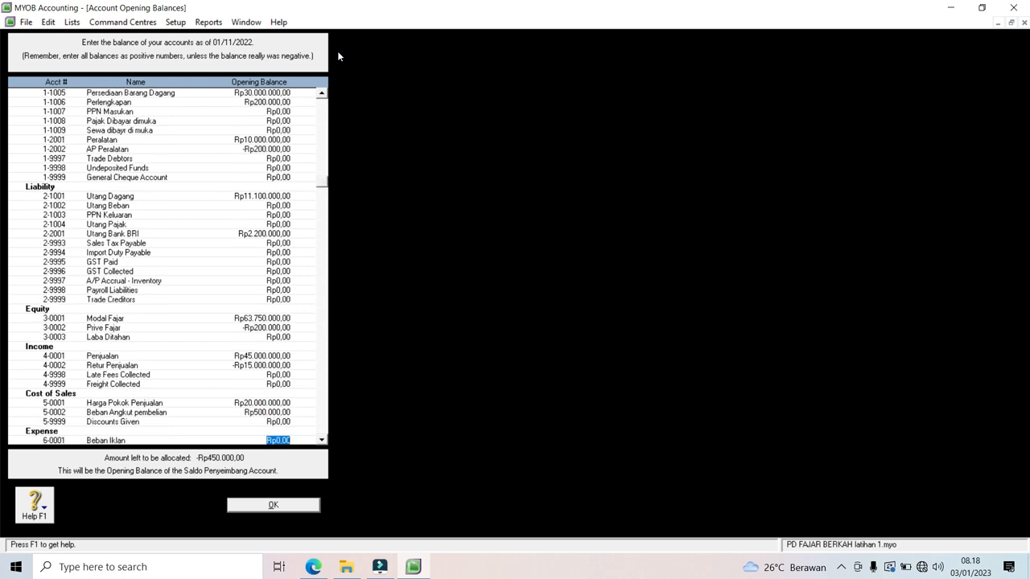
Step: Enter Beban Iklan 200.000, Beban Telp, Listrik dan Air 150.000 and Beban Penyusutan 100.000
key("Tab")
key("Tab")
key("Tab")
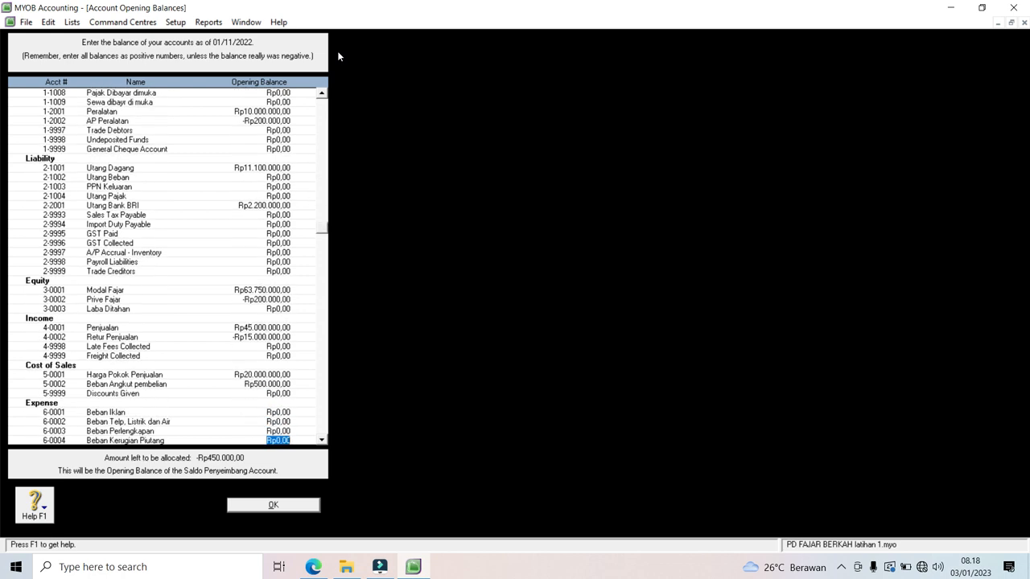
key("shift+Tab")
key("shift+Tab")
key("shift+Tab")
type("200.000")
key("Tab")
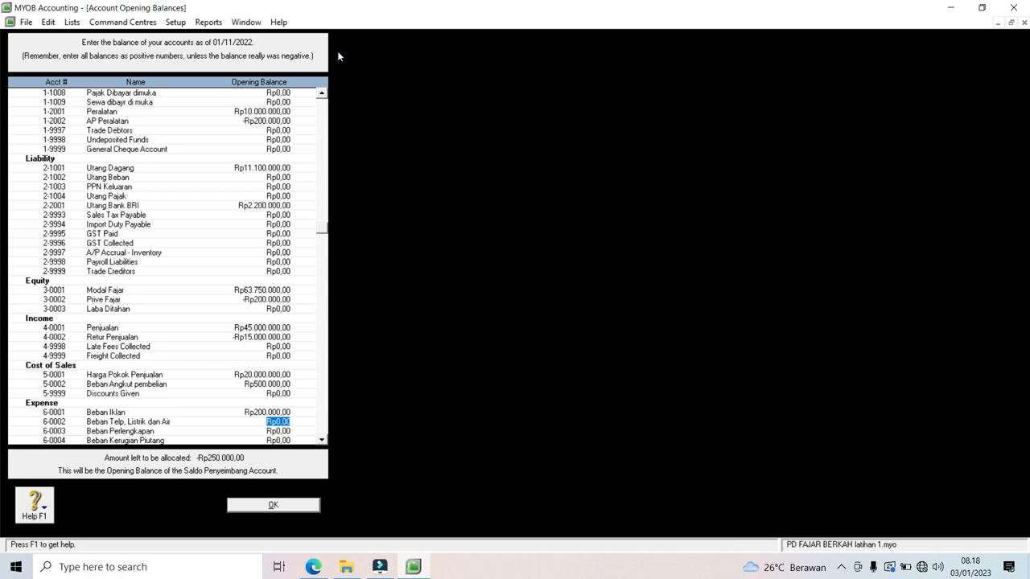
type("150000")
key("Tab")
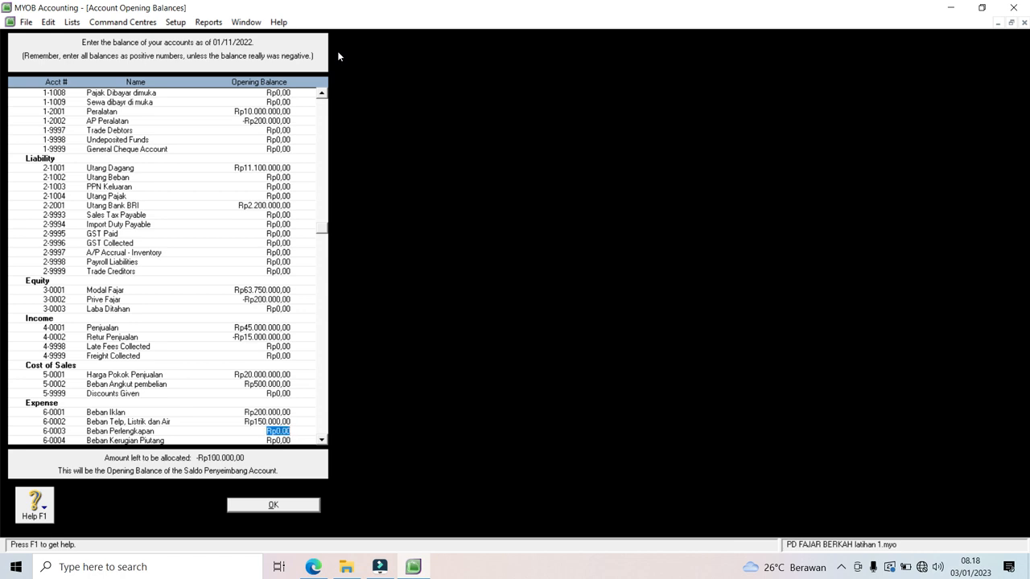
key("Tab")
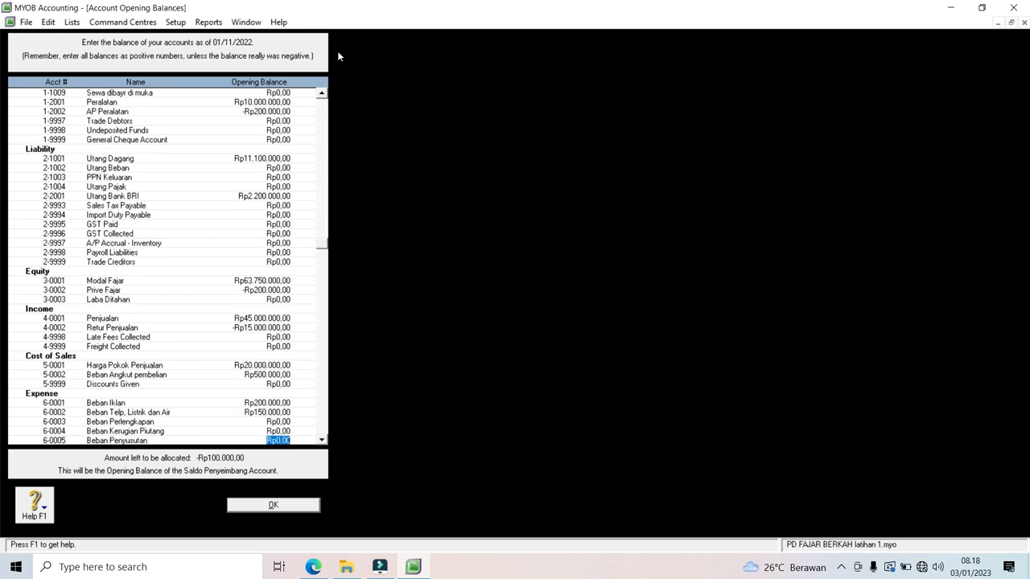
key("Tab")
type("100000")
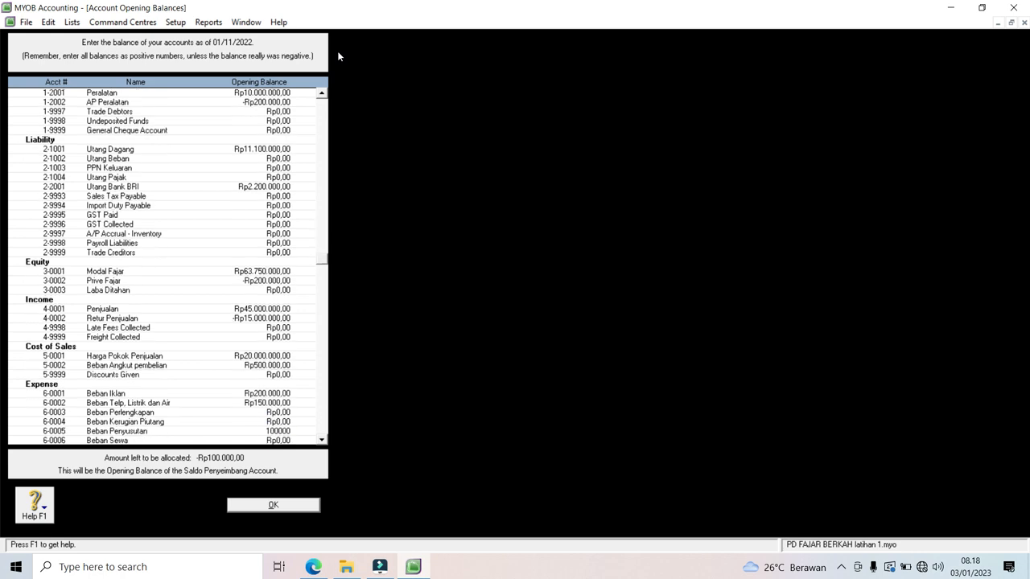
key("Tab")
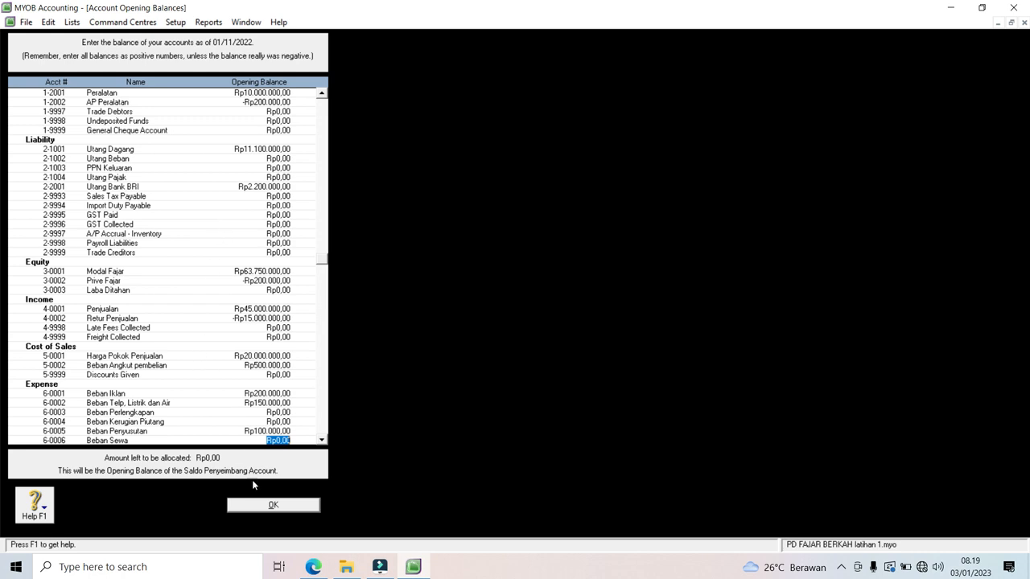
Step: Accept the account opening balances and go to Setup > Balances > Customer Balances
left_click(267, 506)
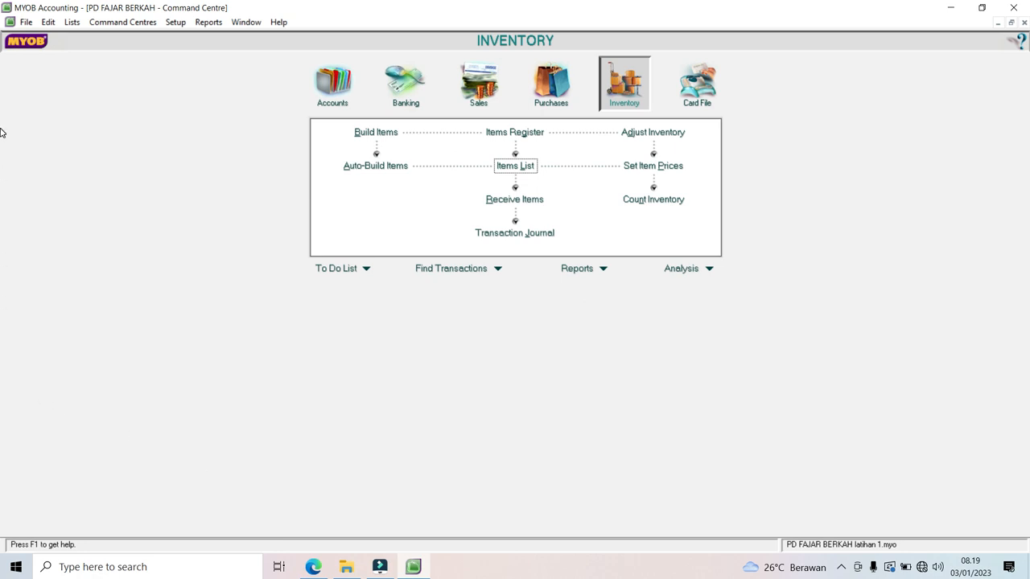
left_click(177, 24)
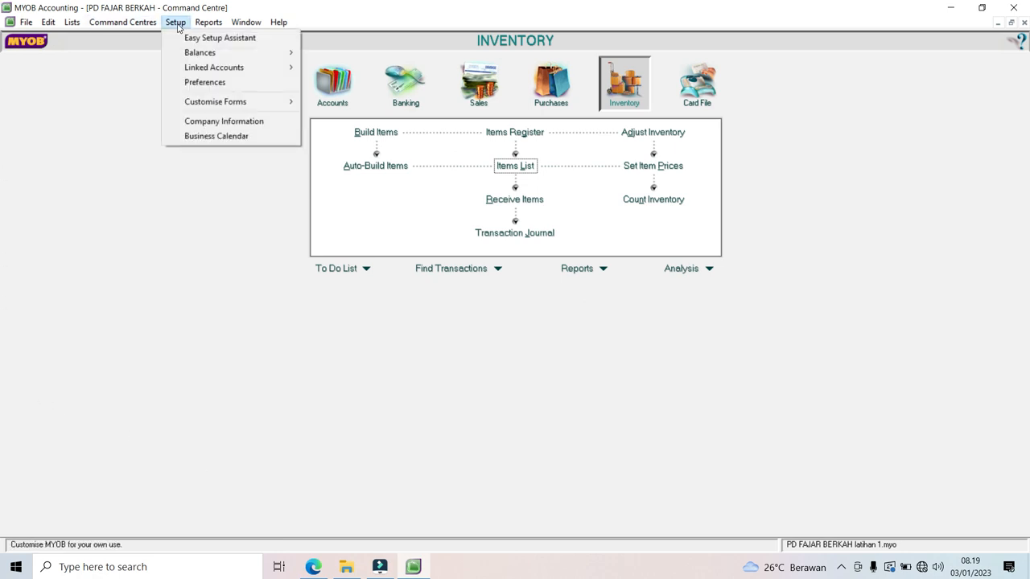
mouse_move(190, 54)
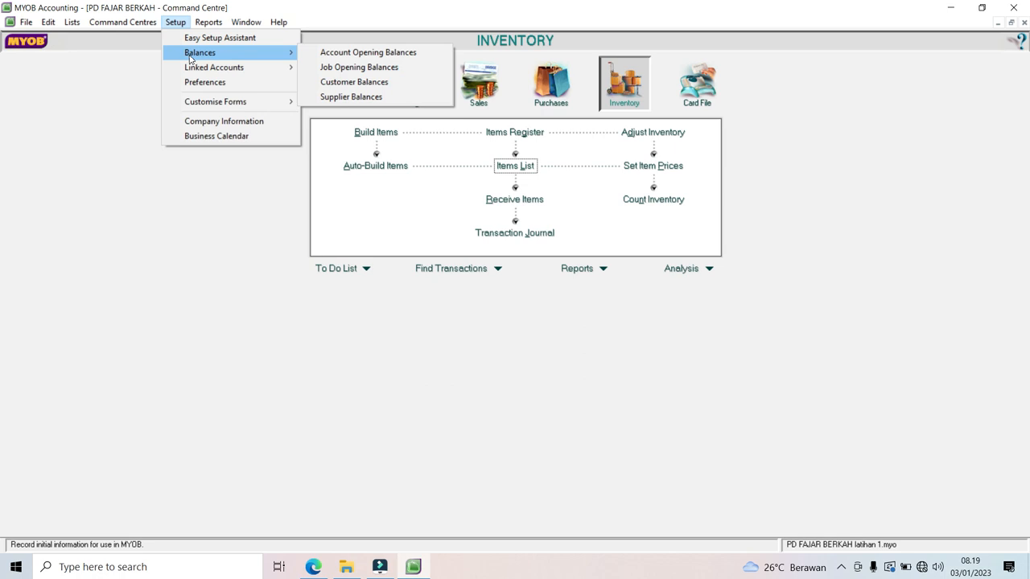
left_click(328, 85)
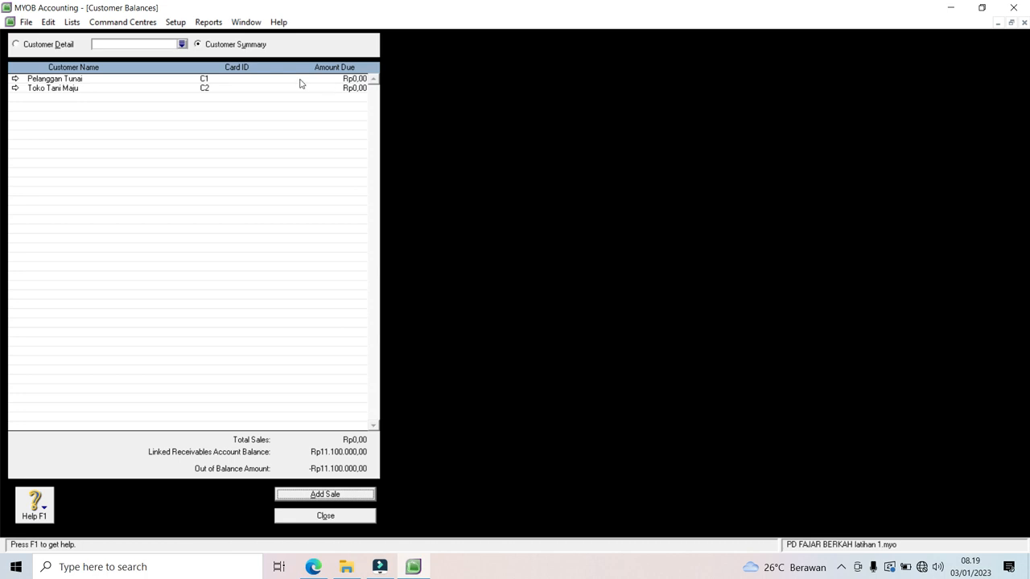
Step: Select customer Toko Tani Maju in Customer Detail and add a historical sale
left_click(182, 45)
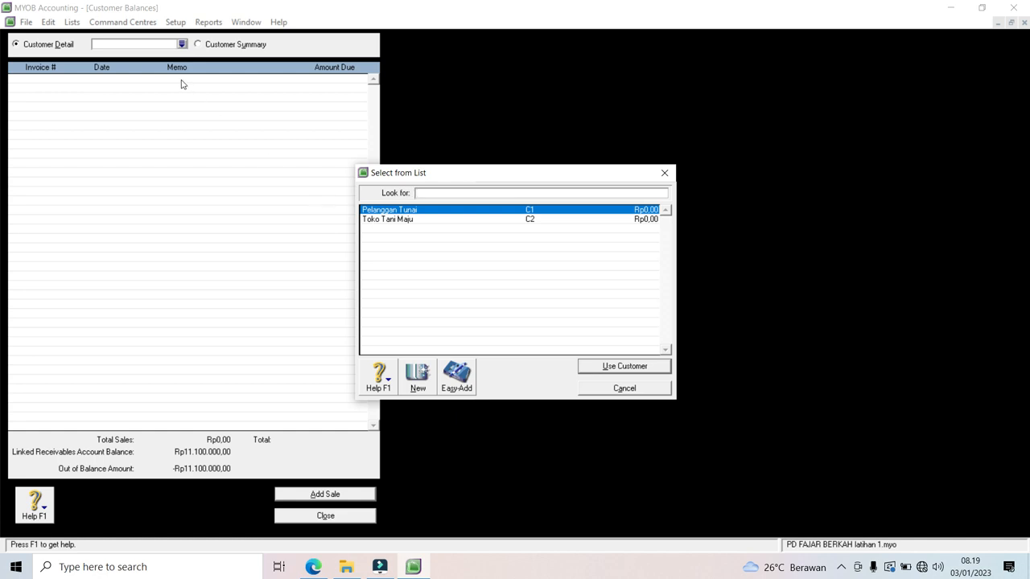
double_click(378, 220)
left_click(325, 494)
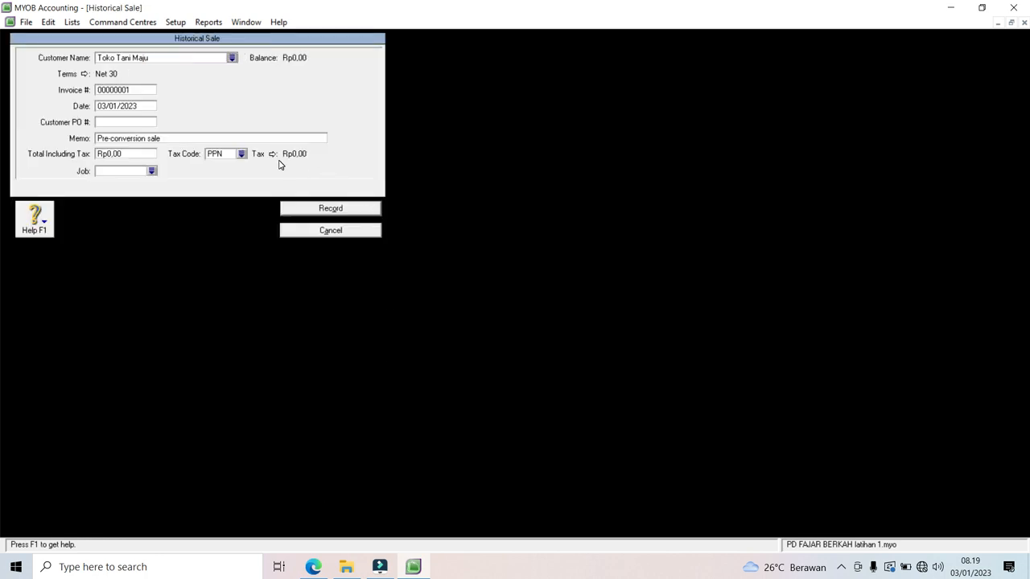
Step: Fill the sale: invoice FB20, date 20.11.22, memo 'Saldo Awal Piutang', total 11100000, tax code N-T
left_click(129, 90)
type("FB20")
key("Tab")
type("20.11.22")
left_click(131, 140)
type("Saldo Awal Piutan")
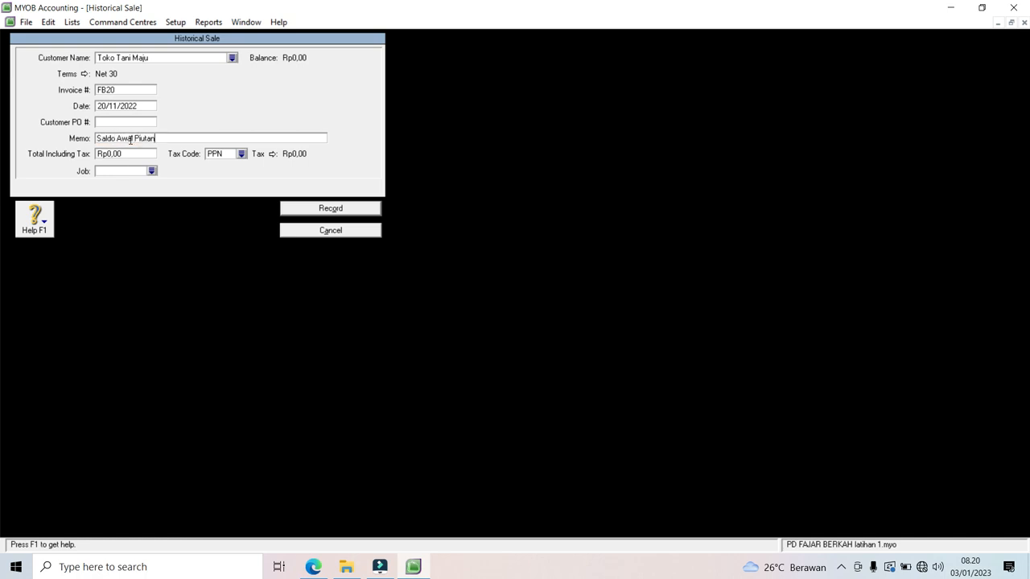
type("g")
left_click(122, 154)
type("11100000")
left_click(242, 154)
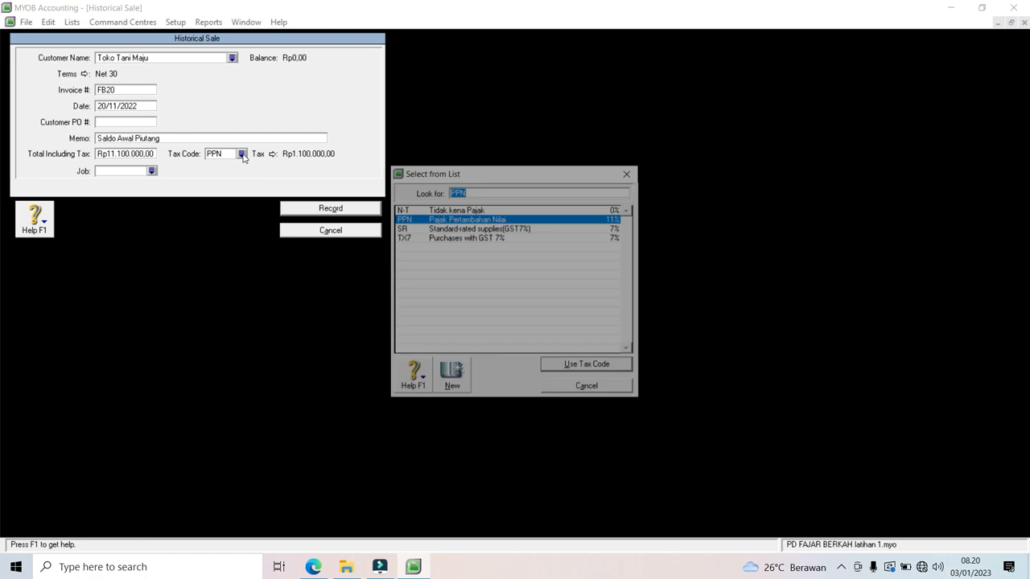
double_click(412, 210)
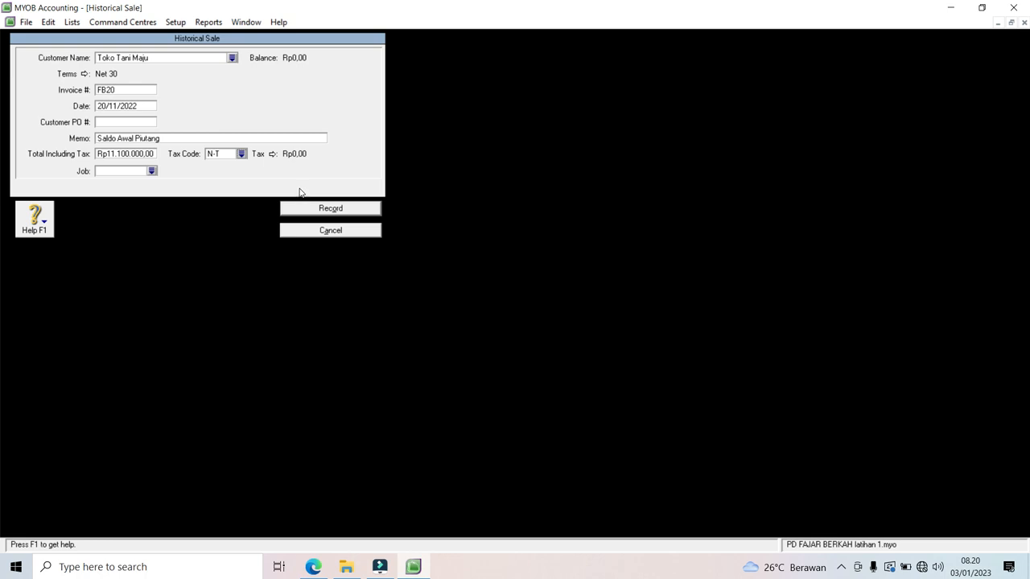
Step: Record the historical sale, acknowledge the balanced-receivables message and close Customer Balances
left_click(321, 214)
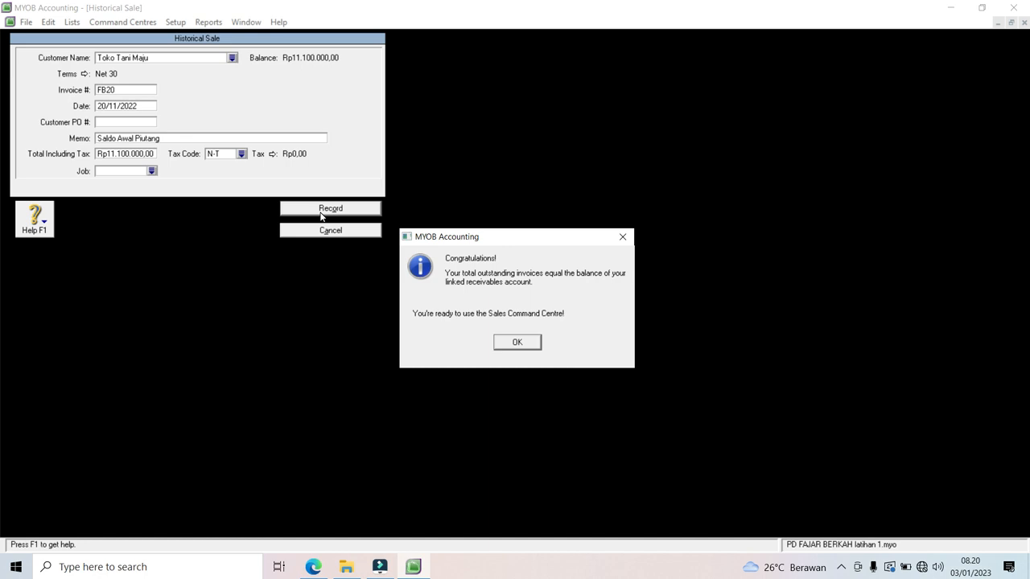
left_click(508, 342)
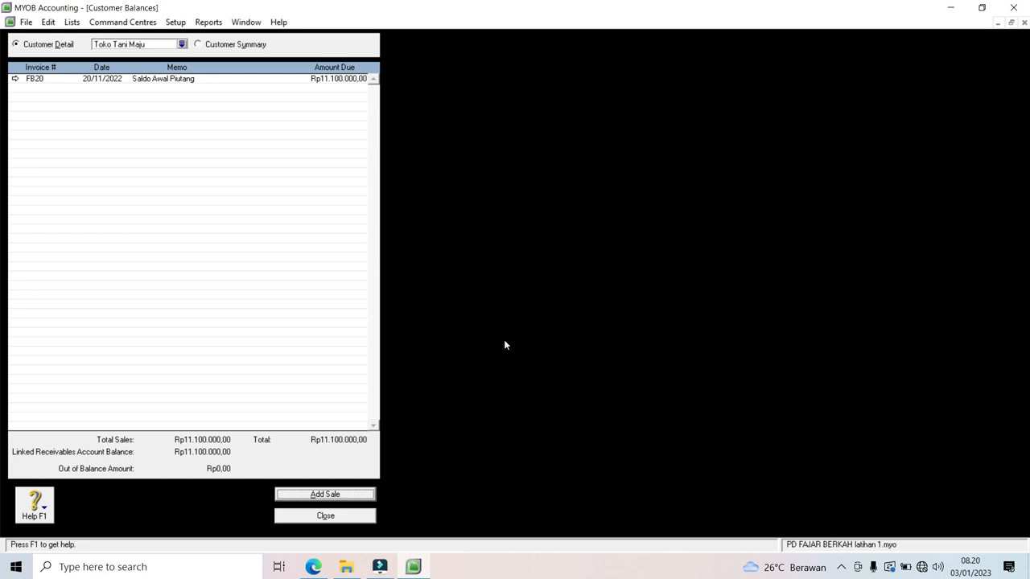
left_click(328, 517)
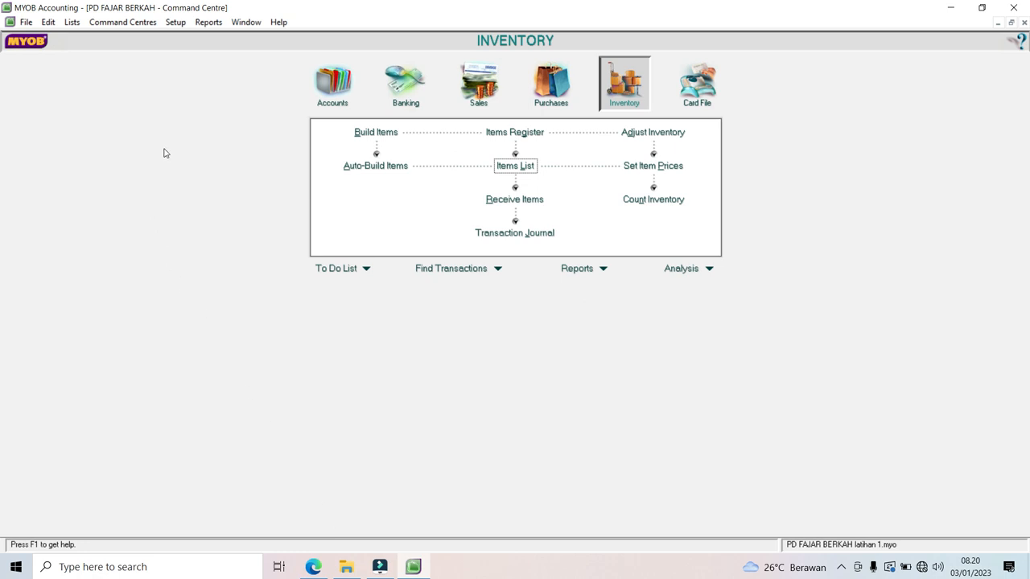
Step: Open Setup > Balances > Supplier Balances, pick Kubota and add a historical purchase
left_click(173, 23)
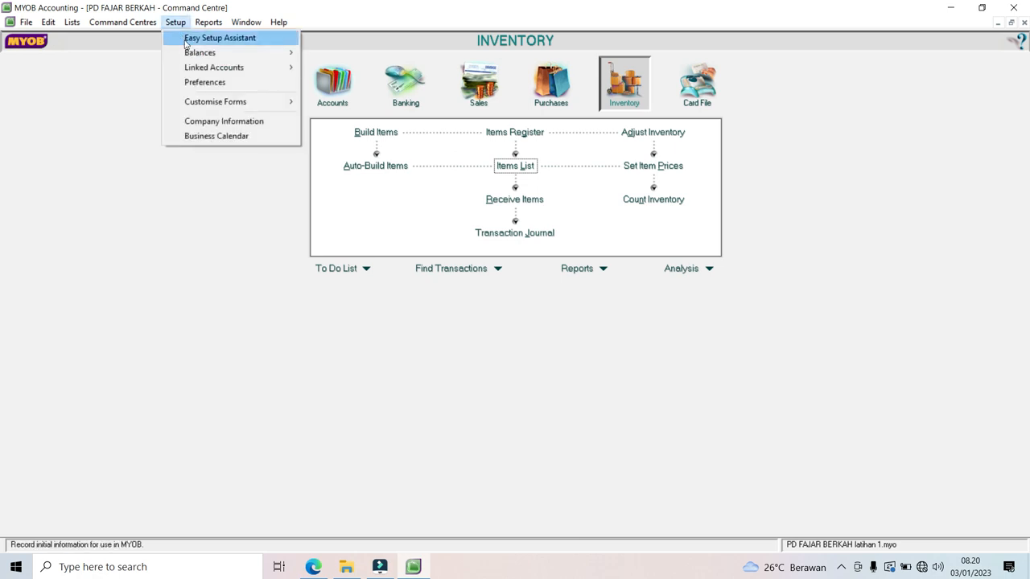
mouse_move(193, 57)
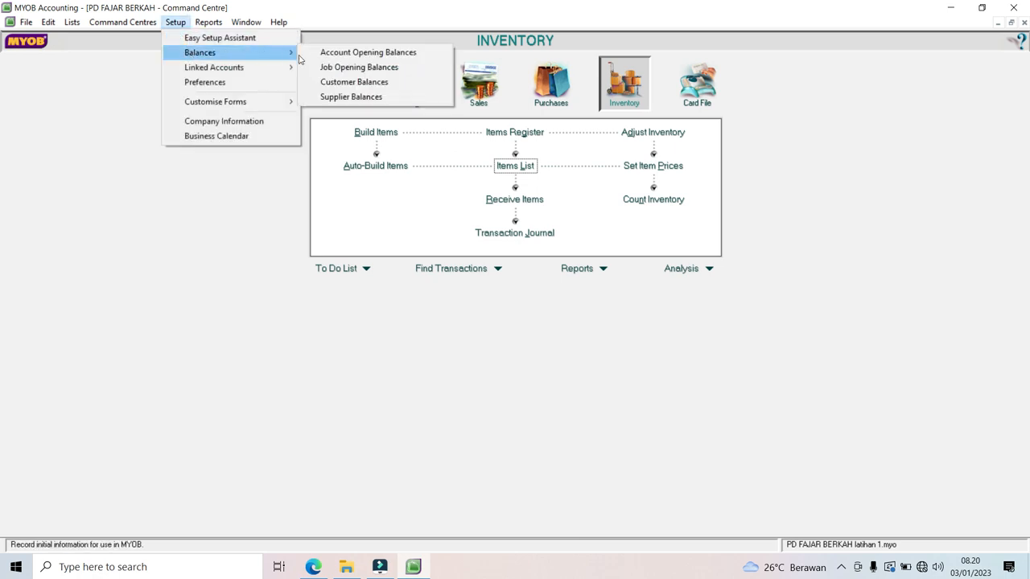
left_click(351, 97)
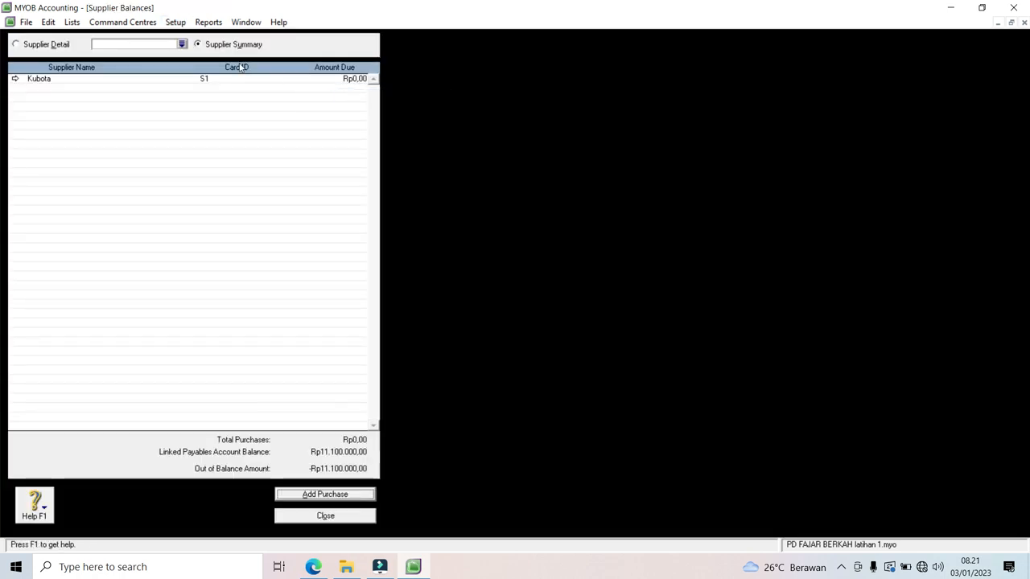
left_click(182, 46)
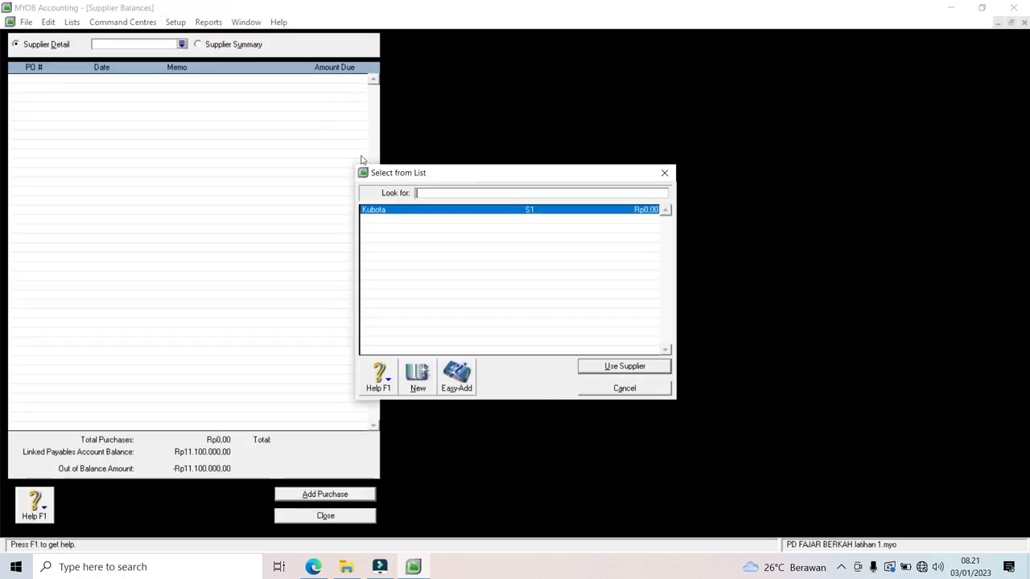
double_click(386, 210)
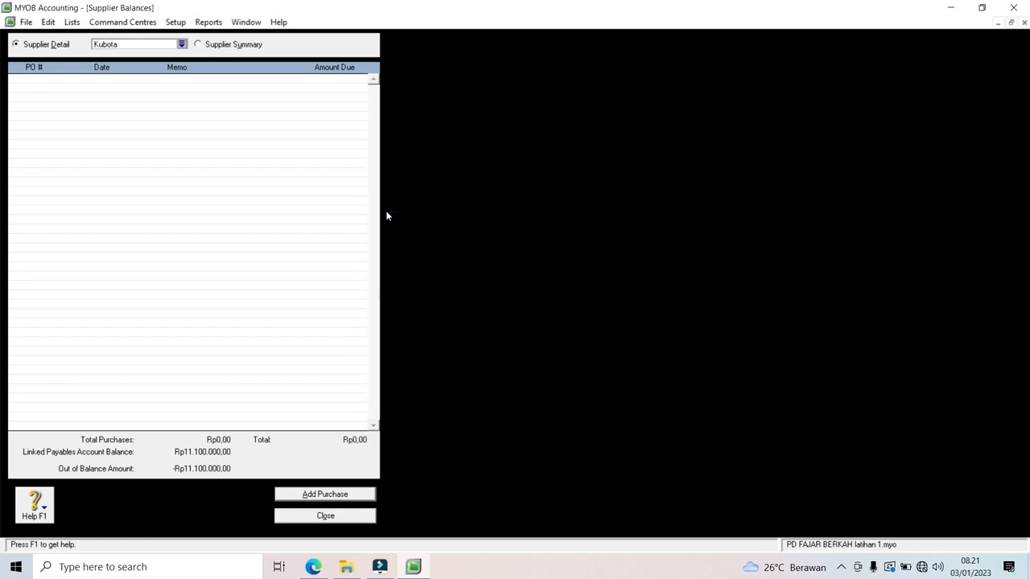
left_click(323, 497)
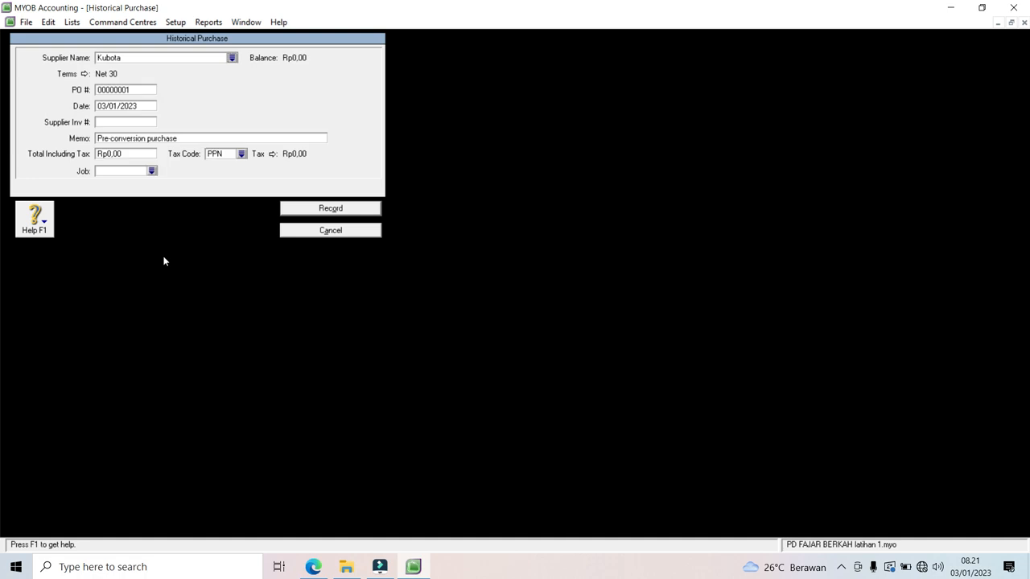
Step: Fill the purchase: PO KBT15, date 15.11.22, memo 'Saldo Awal Utang', total 11100000, tax code N-T
left_click(127, 89)
type("kb")
key("BackSpace")
key("BackSpace")
key("BackSpace")
type("KBT15")
key("Tab")
type("15.11")
type(".")
type("22")
left_click(124, 143)
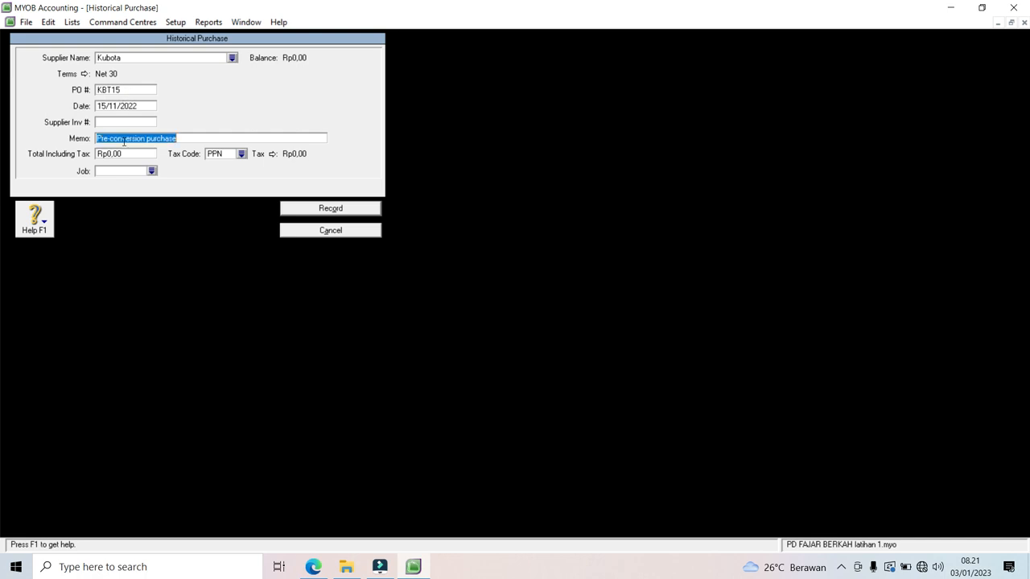
type("Saldo Awal")
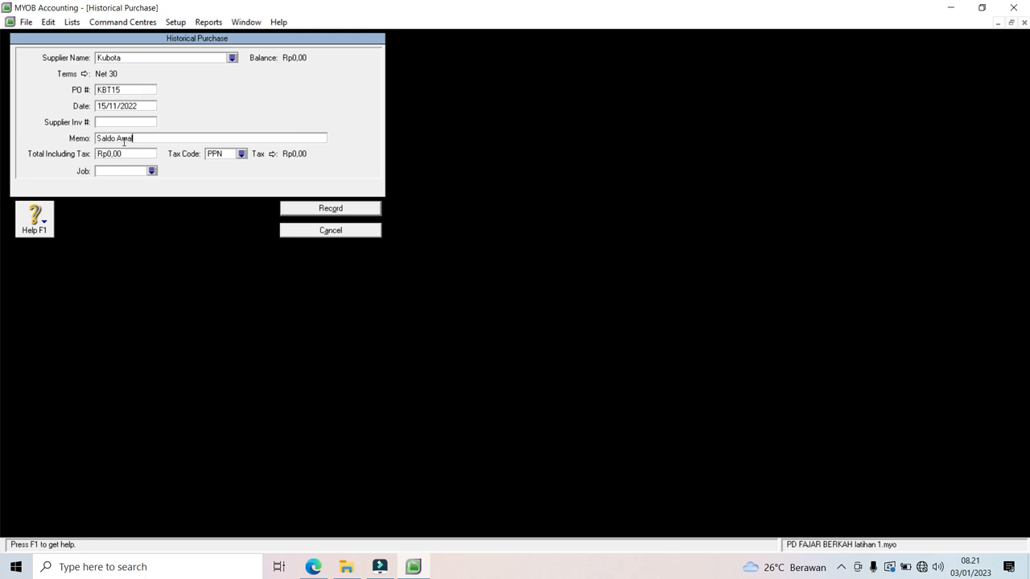
type(" Utang")
left_click(123, 154)
type("11100000")
left_click(241, 154)
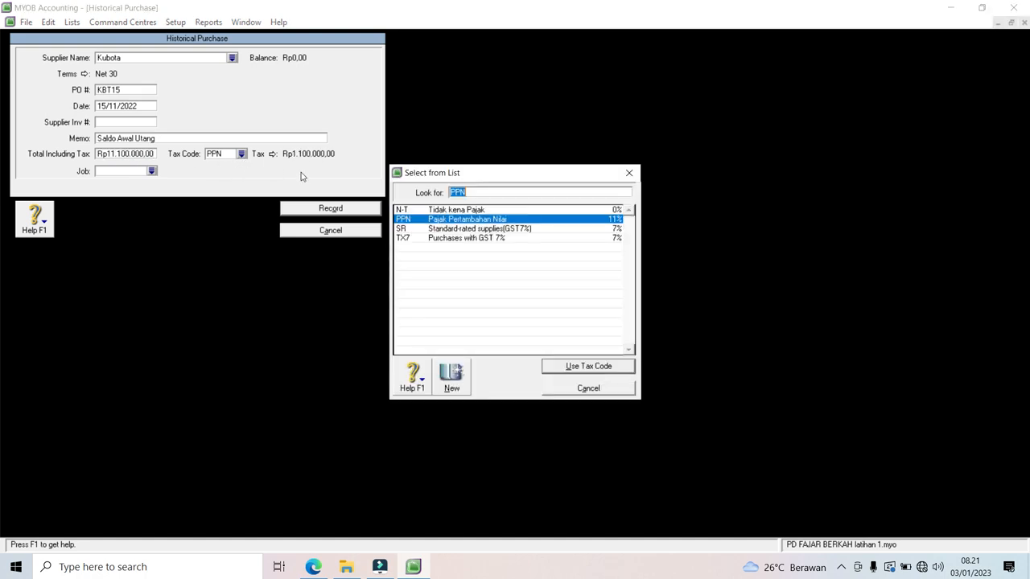
double_click(422, 208)
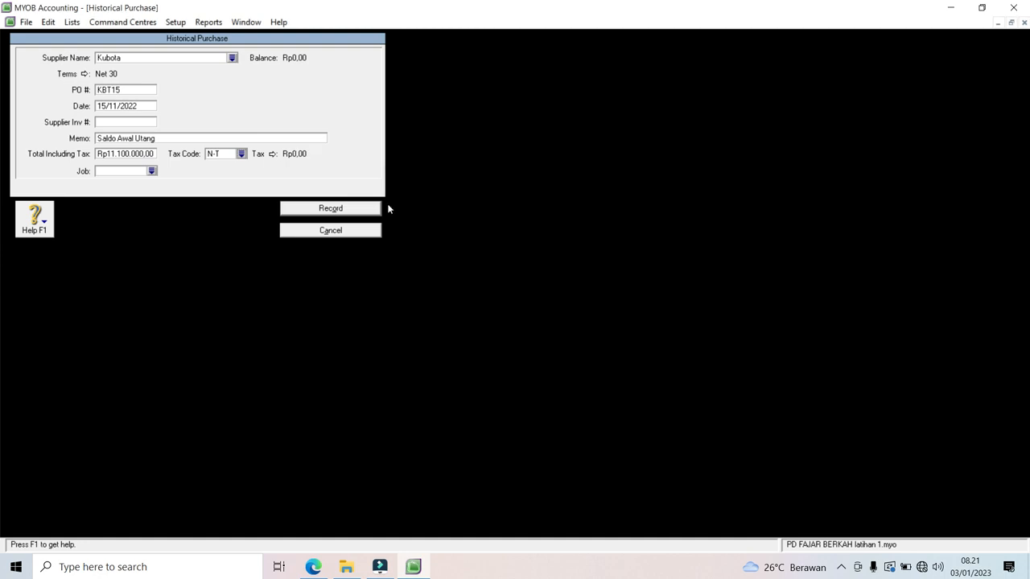
Step: Record the historical purchase, acknowledge the balanced-payables message and close Supplier Balances
left_click(361, 210)
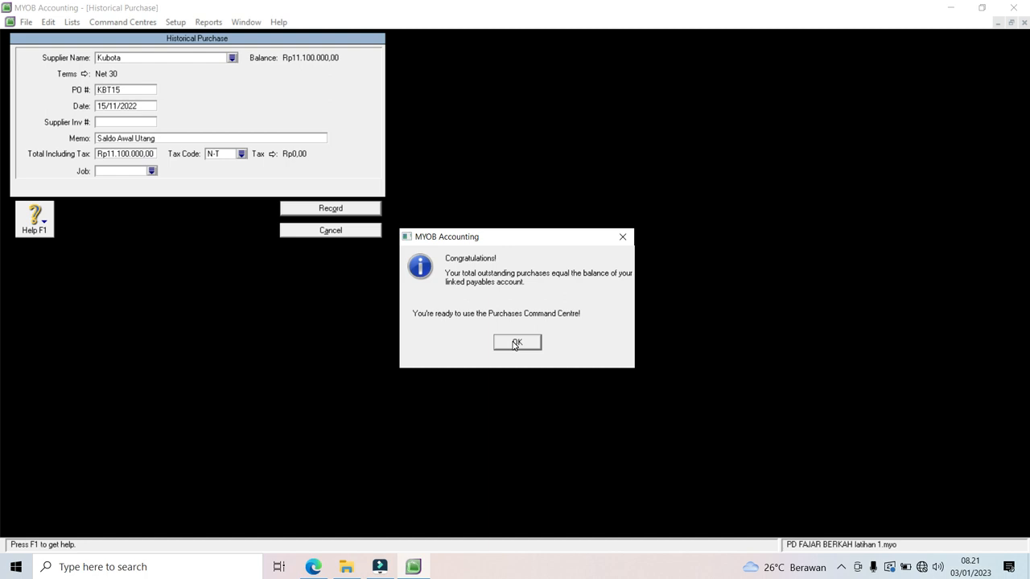
left_click(516, 343)
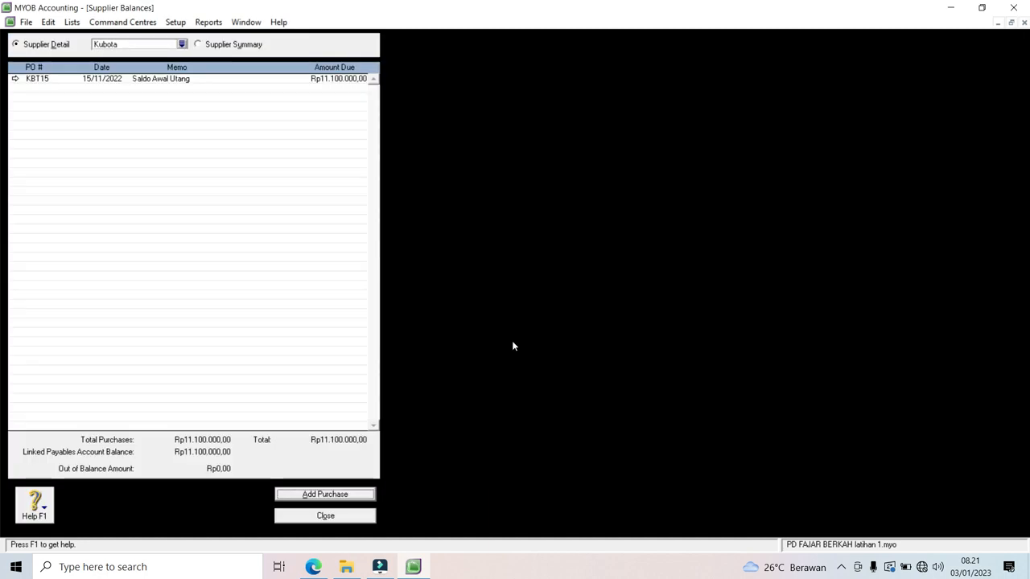
left_click(334, 521)
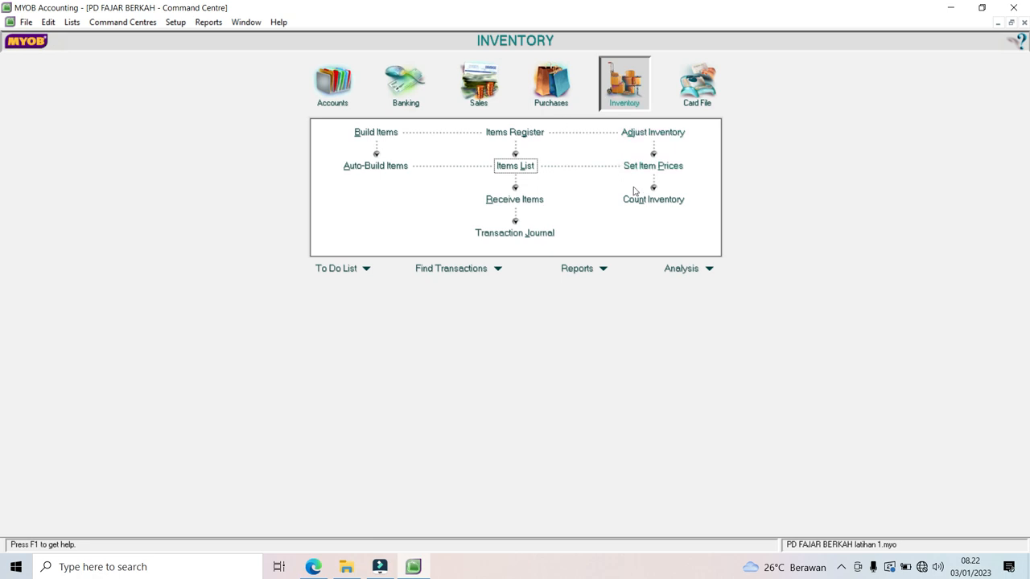
Step: In Count Inventory, enter a counted quantity of 3 Hand Tractors and adjust inventory
left_click(655, 202)
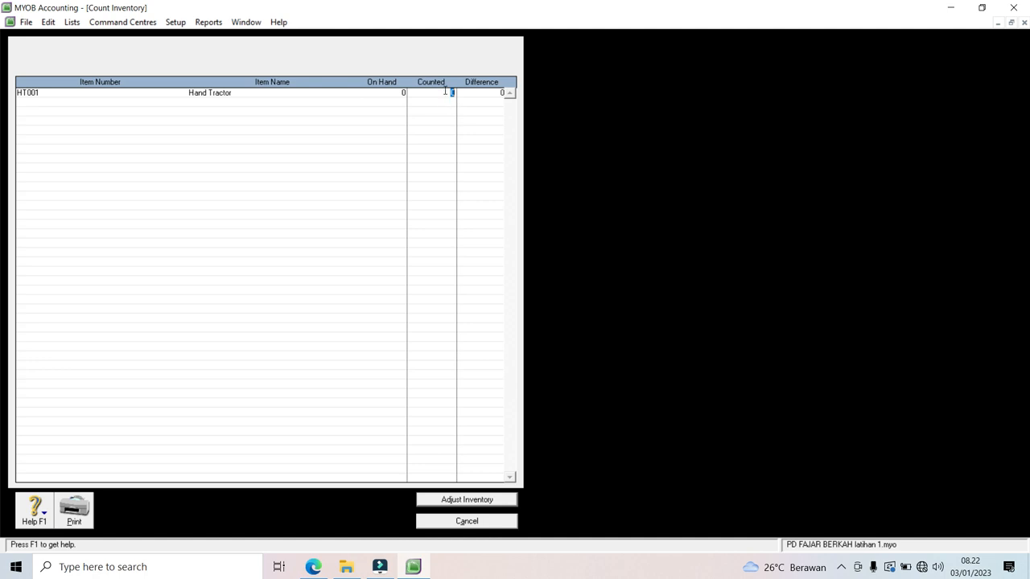
type("3")
left_click(465, 500)
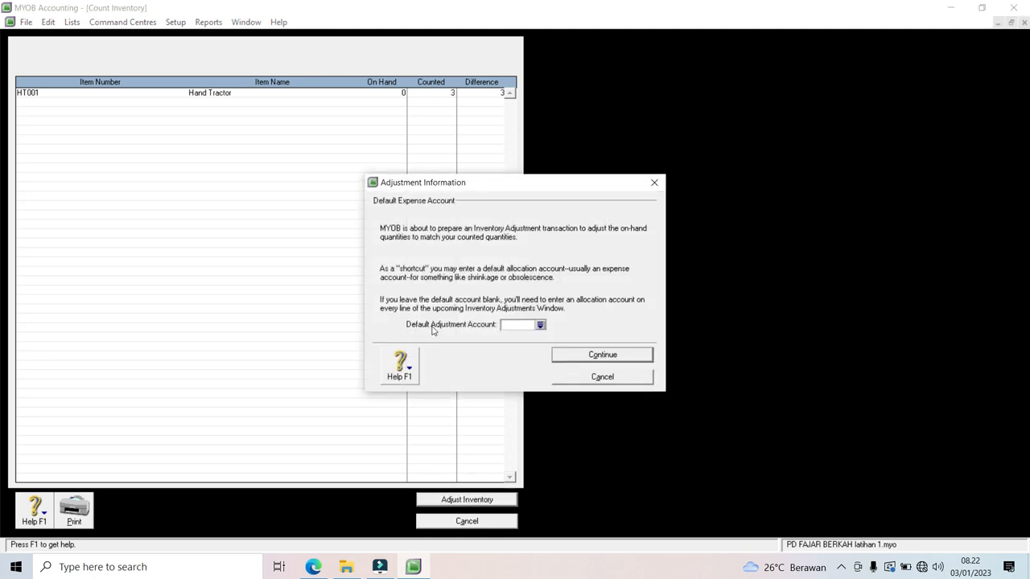
Step: Post the adjustment to account 1-1005 Persediaan Barang Dagang as opening balances
left_click(541, 325)
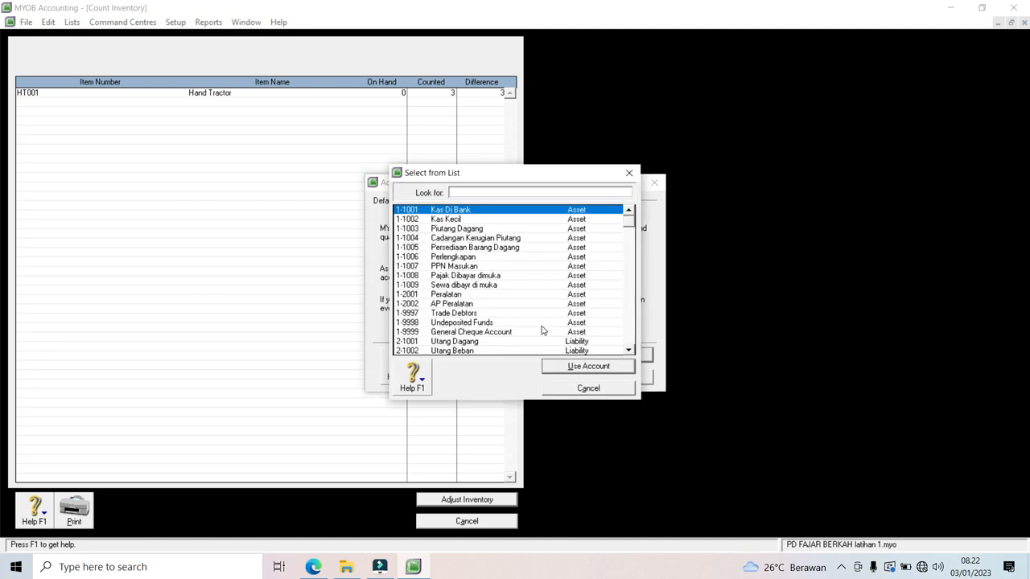
double_click(491, 249)
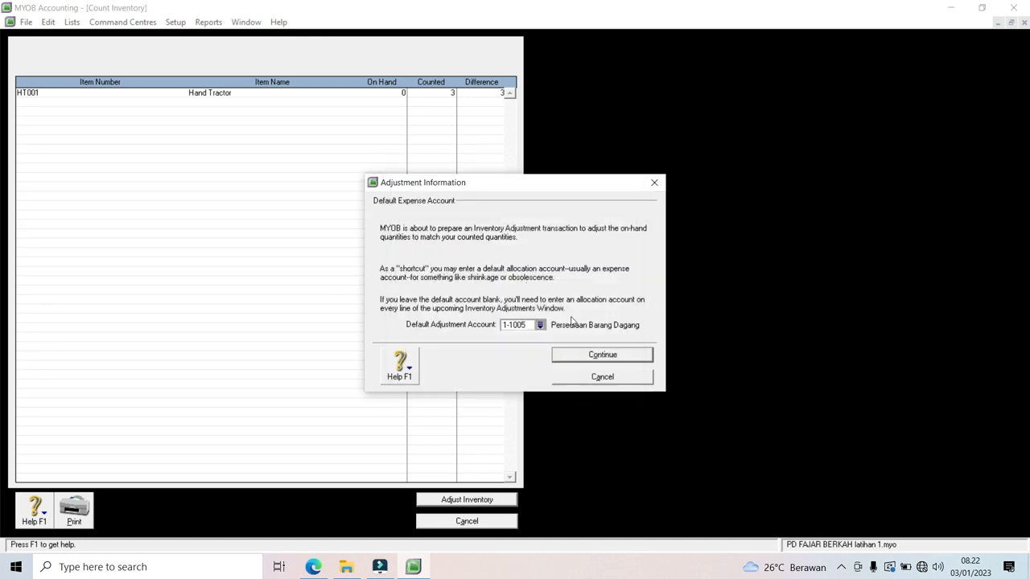
left_click(609, 359)
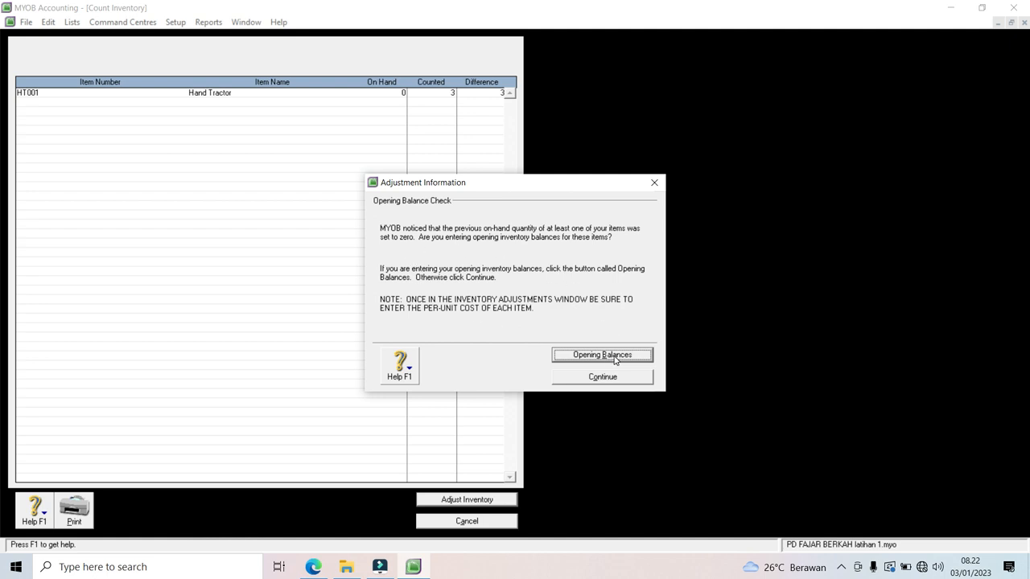
left_click(614, 355)
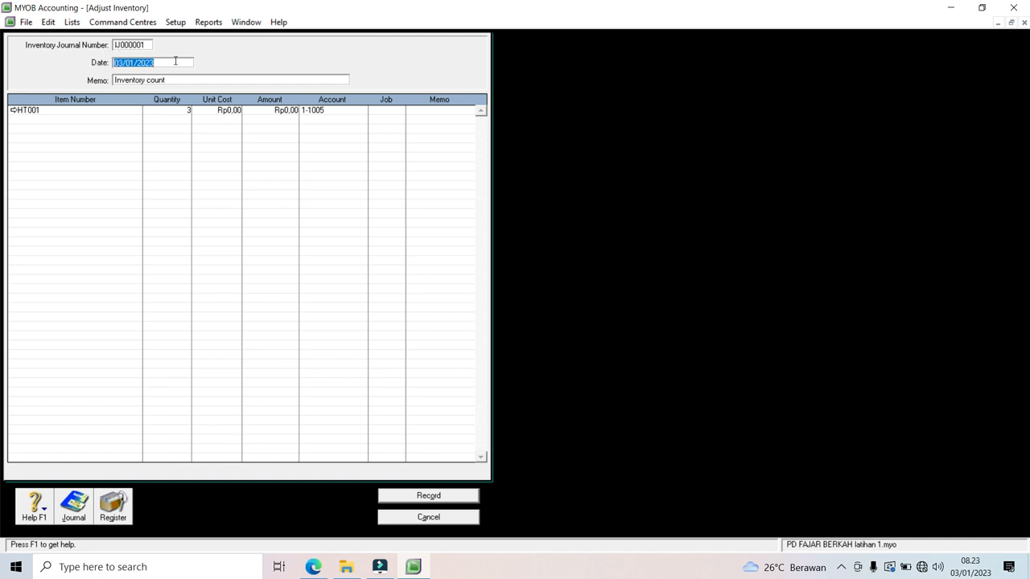
Step: Record the adjustment dated 30.11.22, memo 'Saldo awal persediaan', unit cost 10000000
type("30.11.22")
left_click(188, 79)
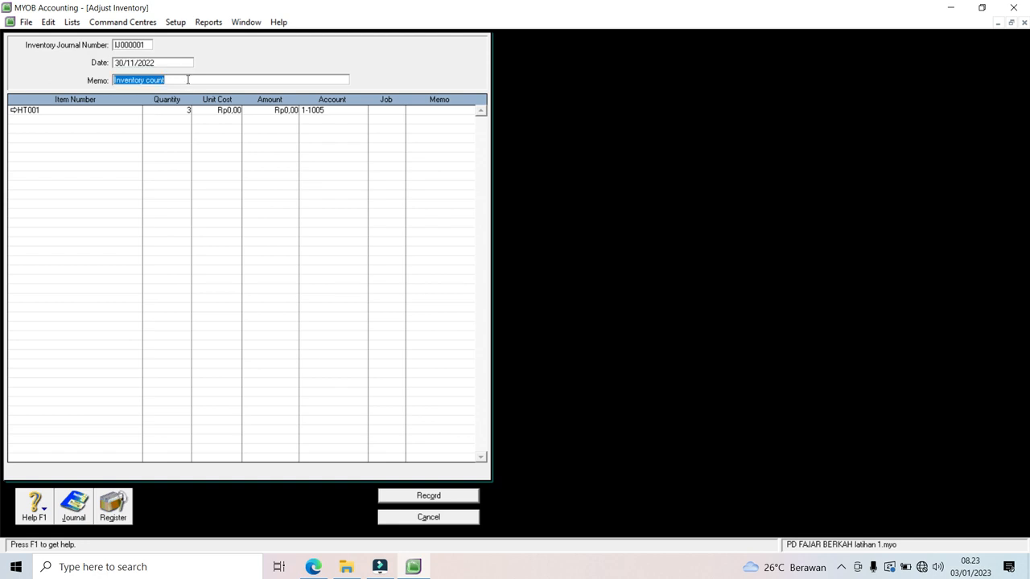
type("Saldo awal perse")
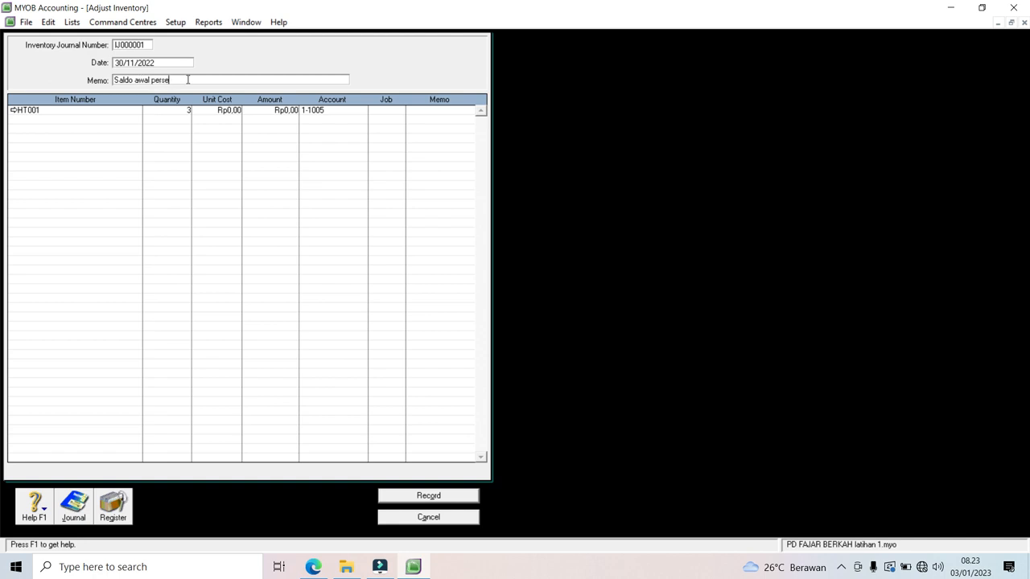
type("diaan")
left_click(224, 114)
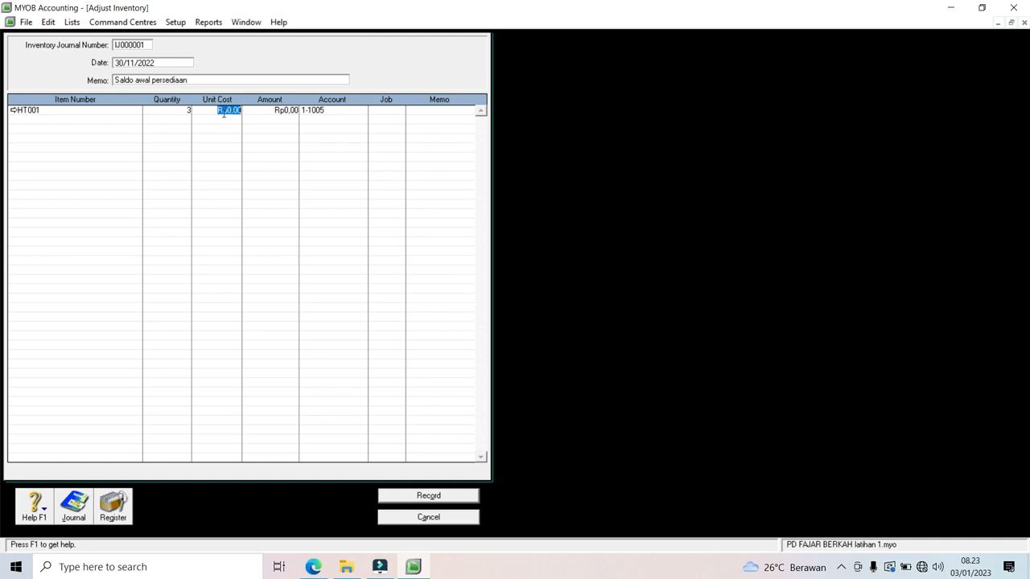
type("10000000")
key("Tab")
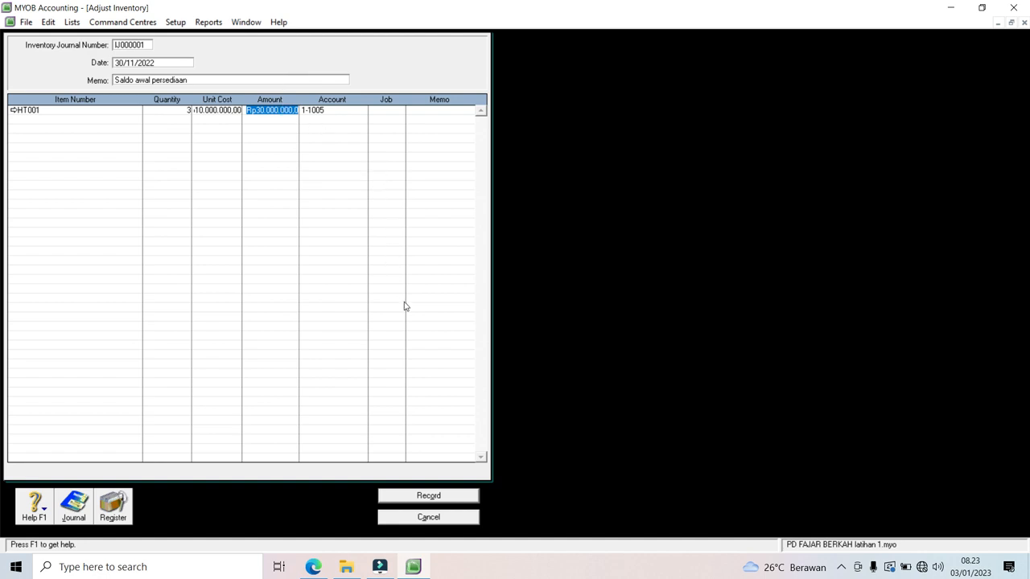
left_click(429, 496)
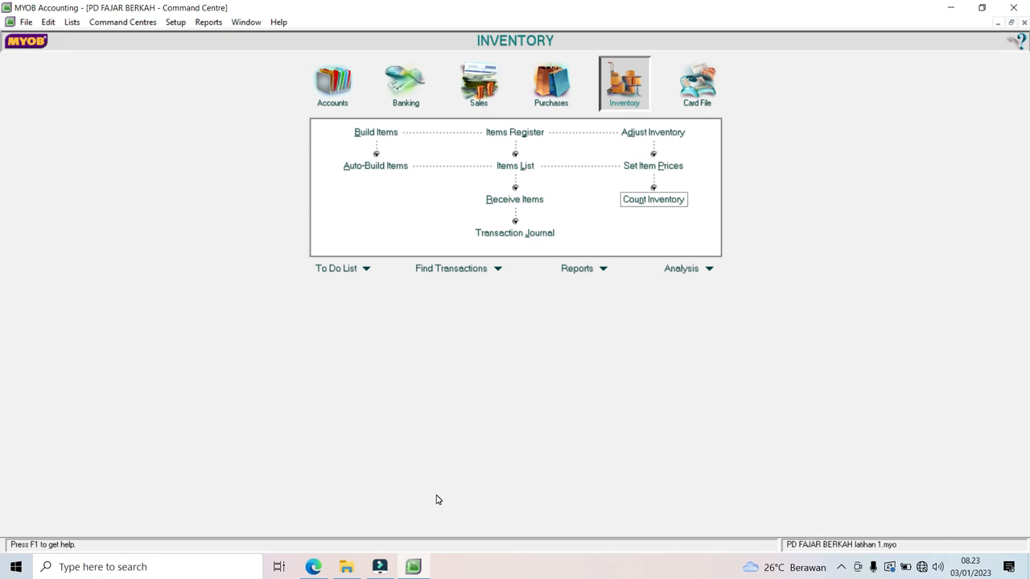
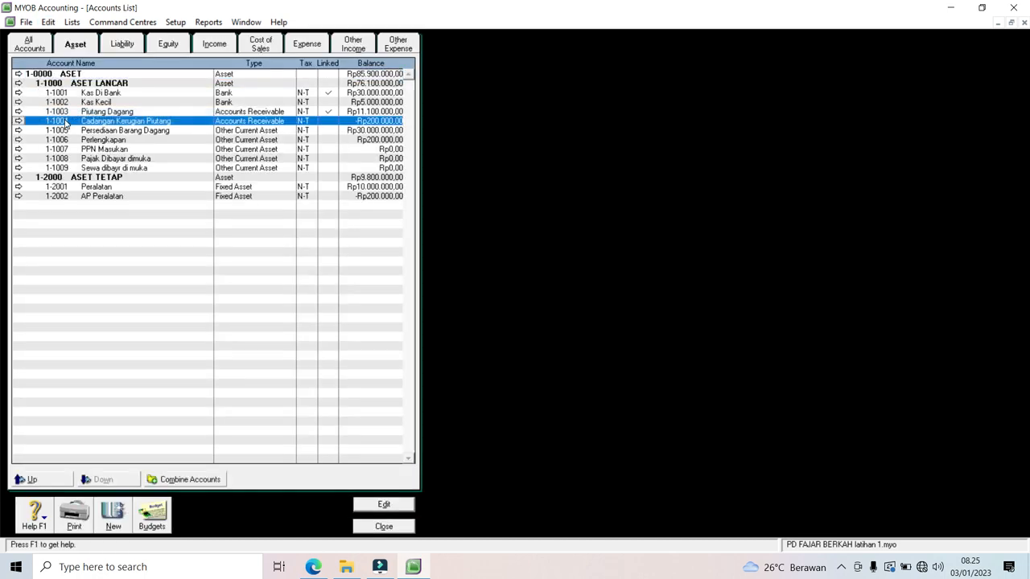
Step: Switch the Accounts List to show the liability accounts
left_click(130, 48)
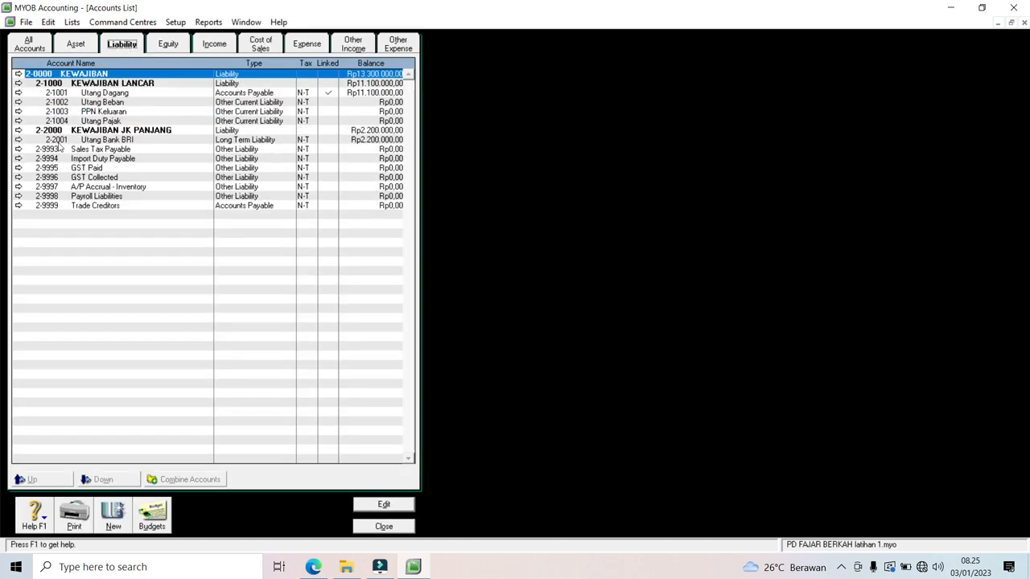
Step: Delete liability accounts 2-9993 Sales Tax Payable, 2-9994 Import Duty Payable, 2-9995 GST Paid and 2-9996 GST Collected
left_click(17, 149)
left_click(48, 23)
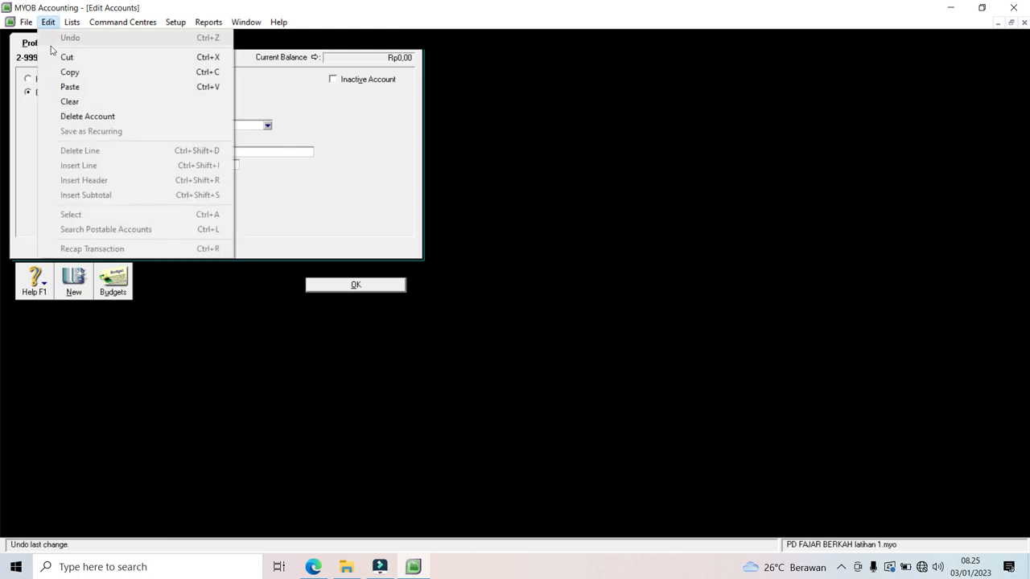
left_click(68, 118)
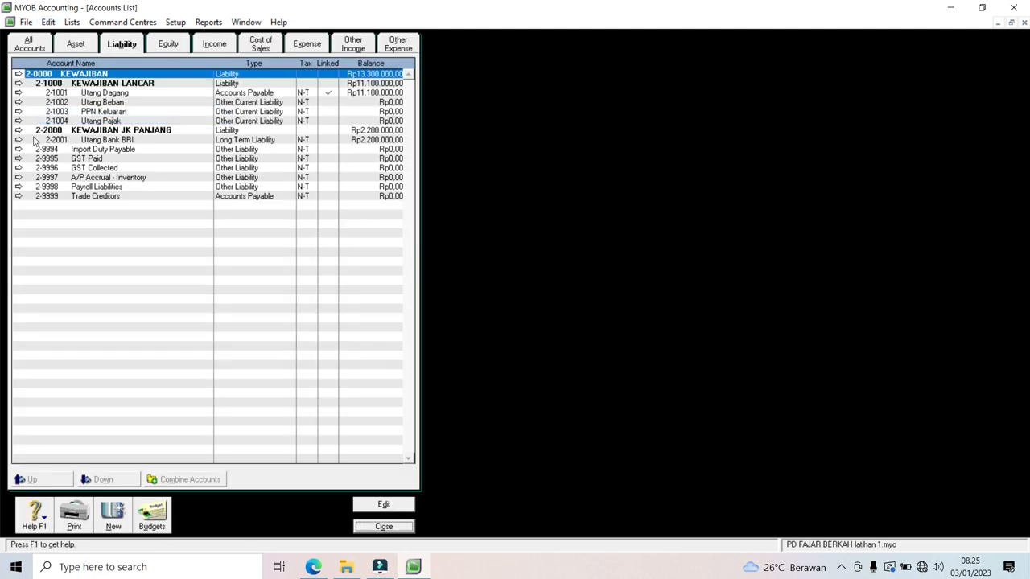
left_click(17, 152)
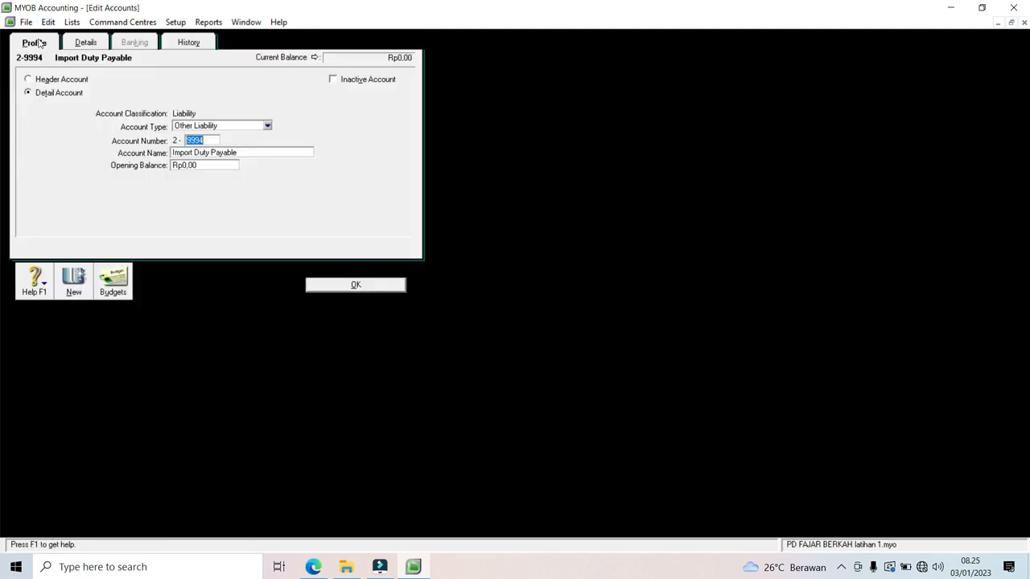
left_click(48, 22)
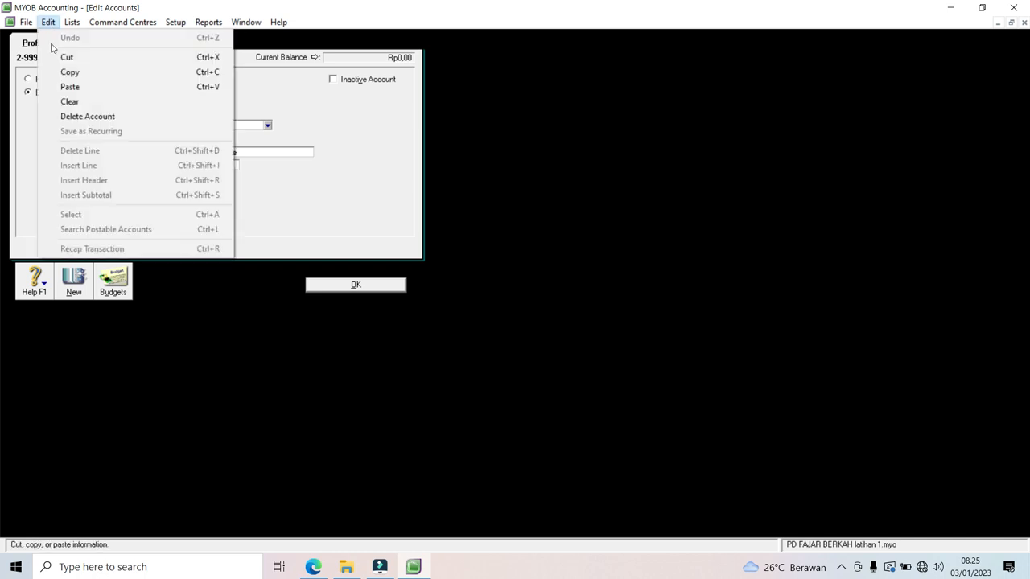
left_click(69, 117)
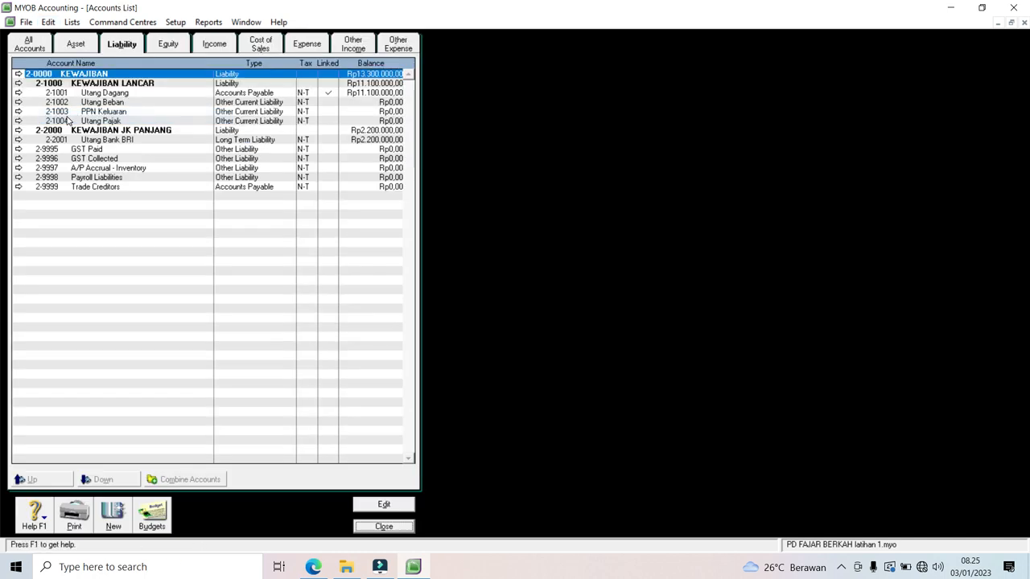
left_click(18, 151)
left_click(48, 23)
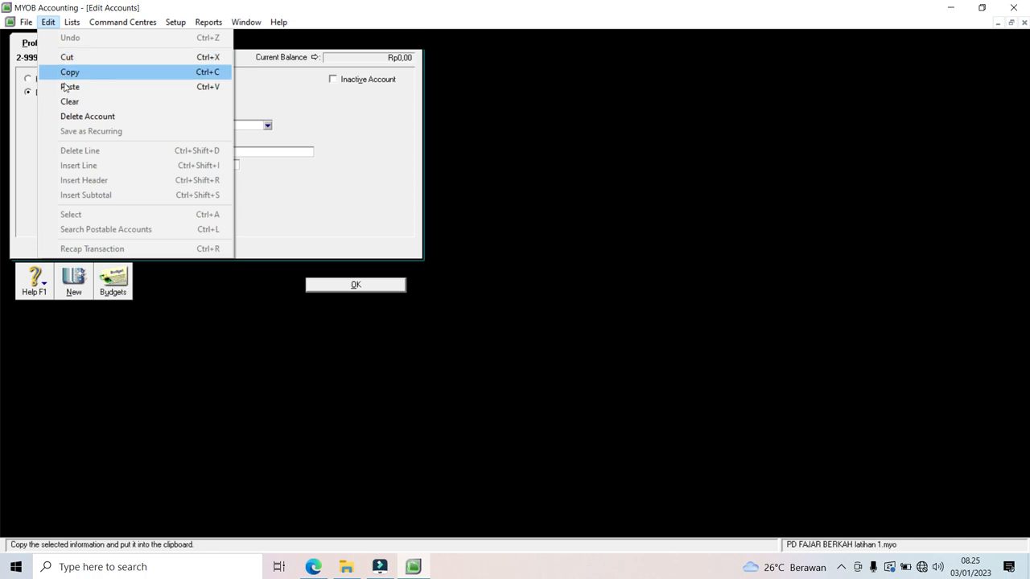
left_click(77, 118)
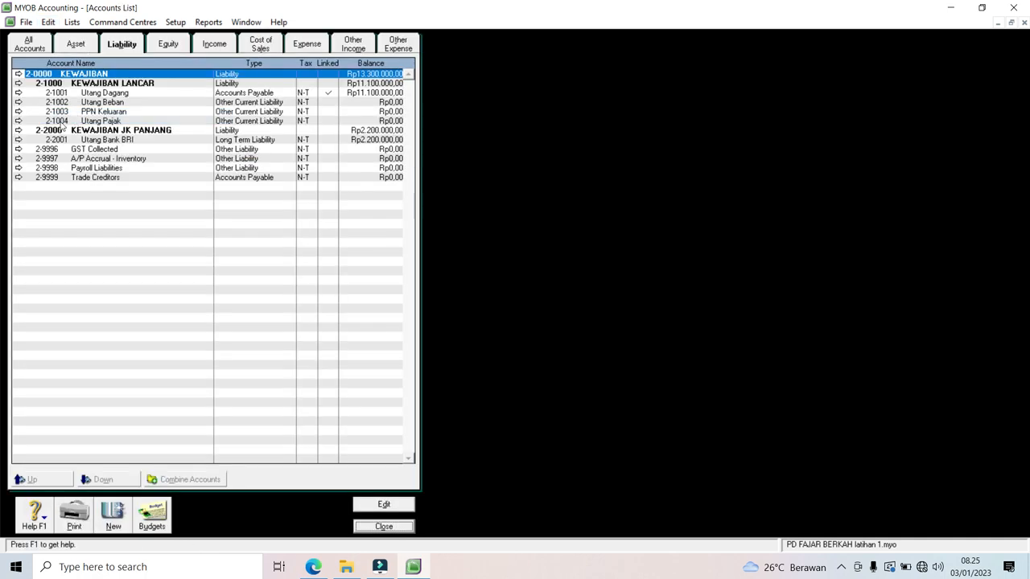
left_click(18, 152)
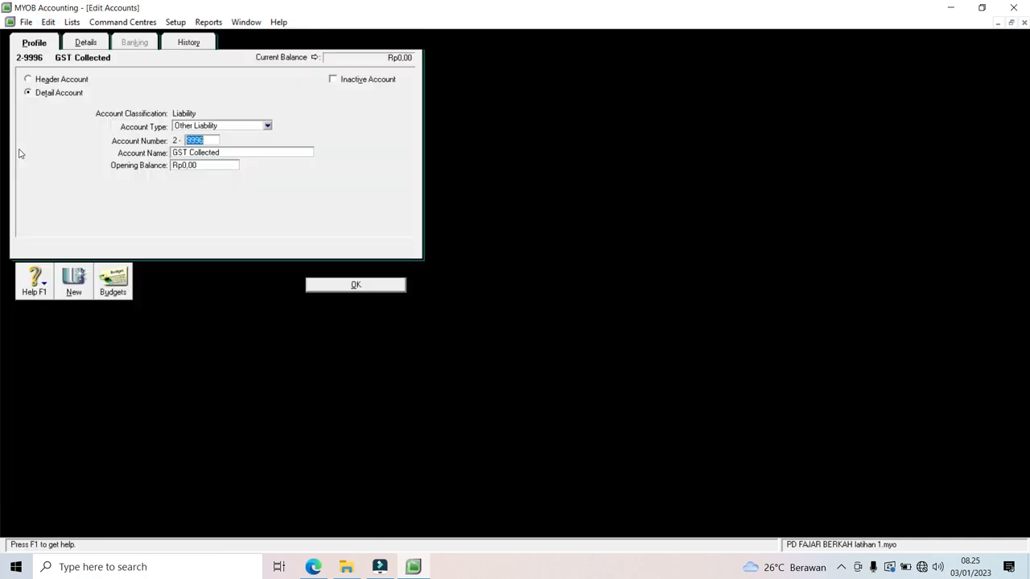
left_click(48, 23)
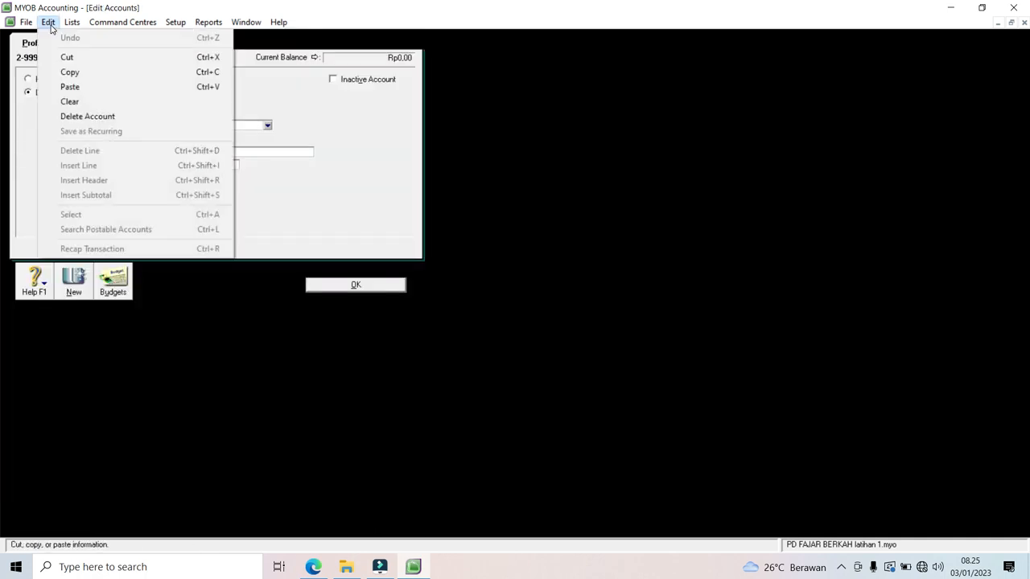
left_click(62, 118)
Step: Delete 2-9997 A/P Accrual - Inventory, 2-9998 Payroll Liabilities and 2-9999 Trade Creditors, then view equity
left_click(18, 151)
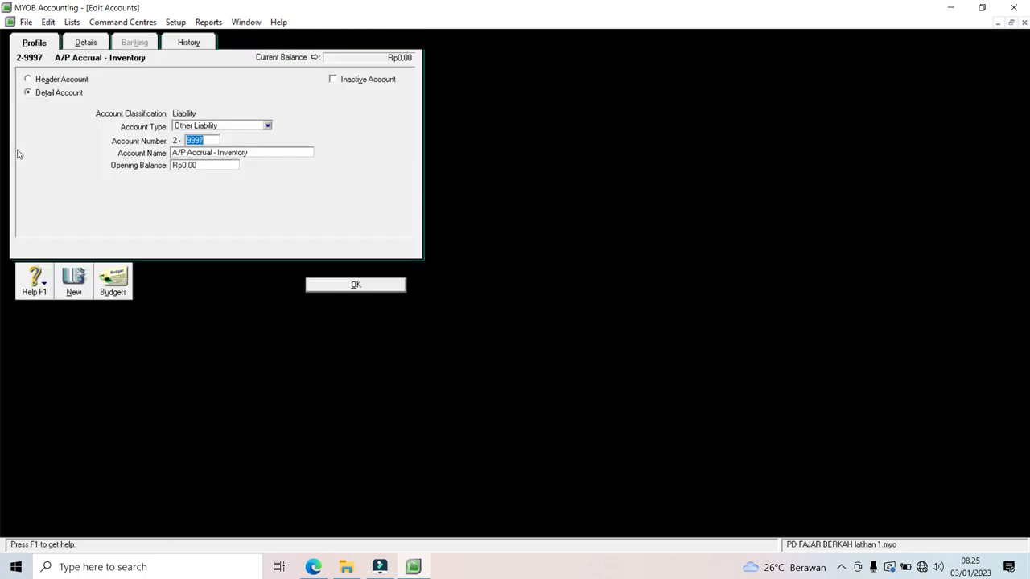
left_click(49, 23)
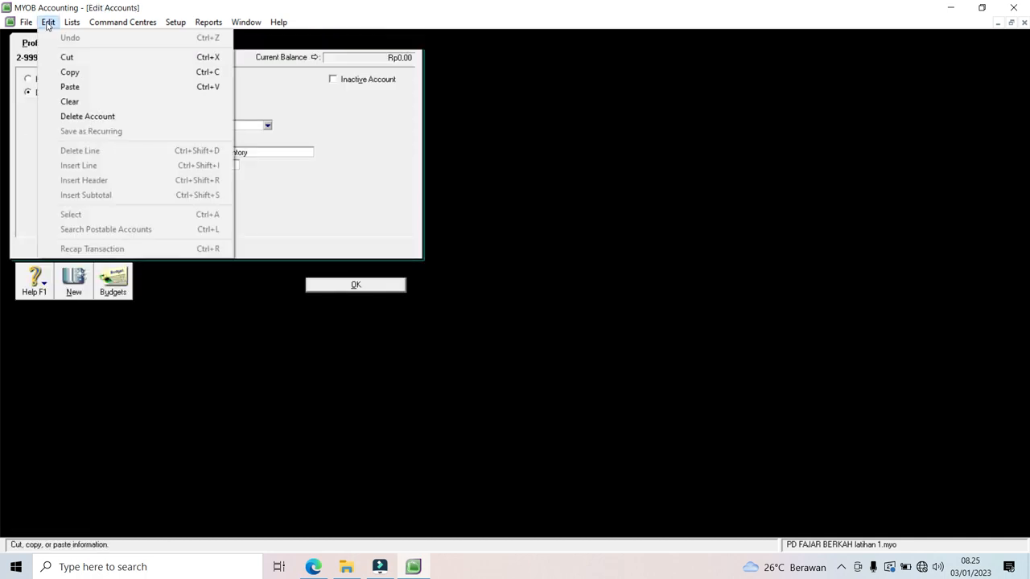
left_click(63, 118)
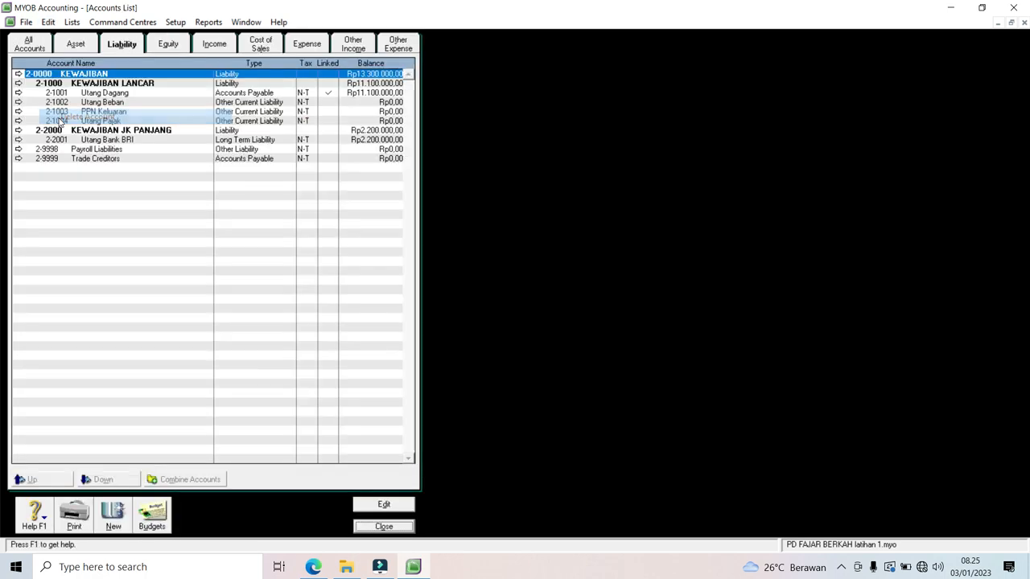
left_click(18, 149)
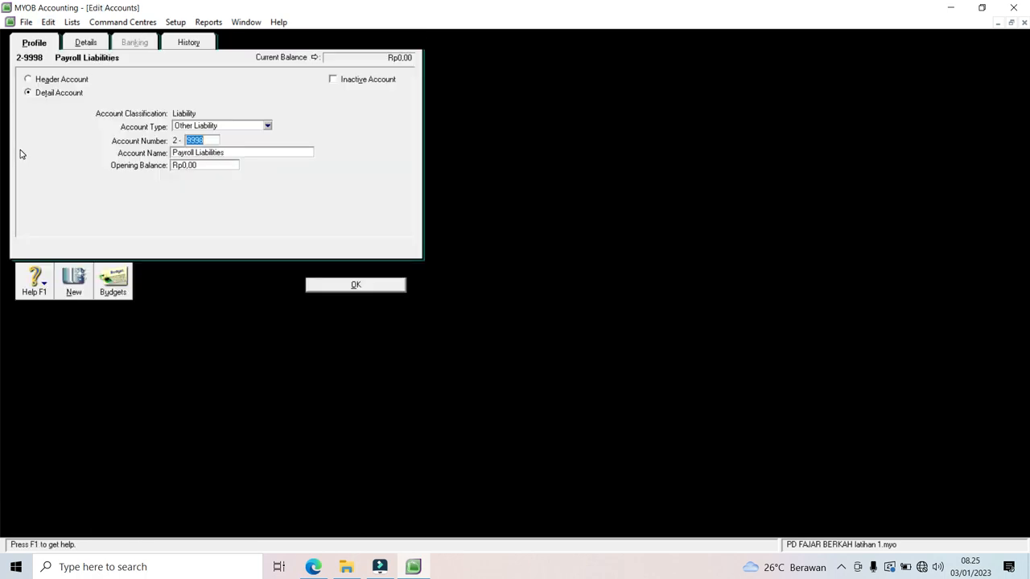
left_click(48, 23)
left_click(58, 117)
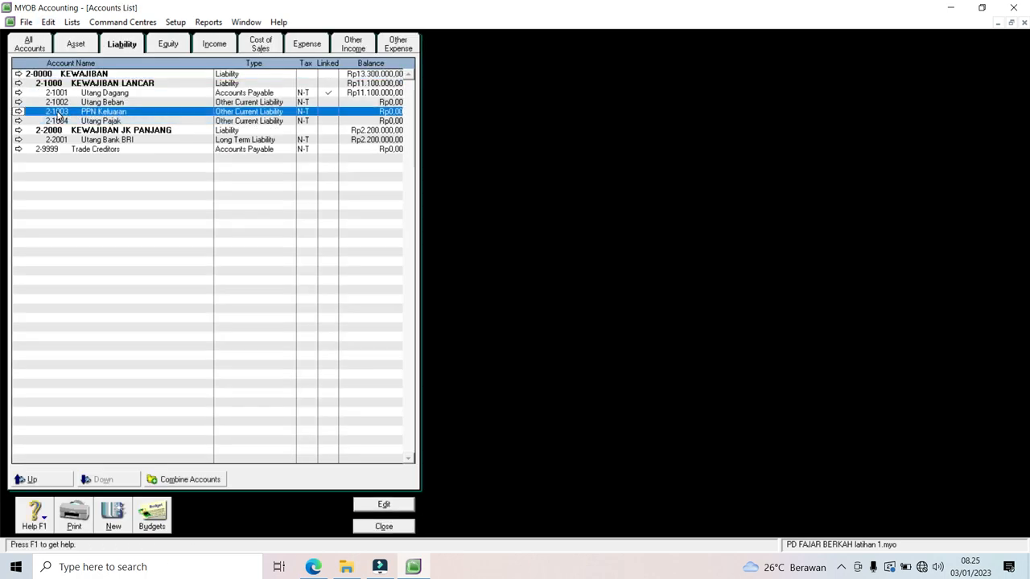
left_click(18, 149)
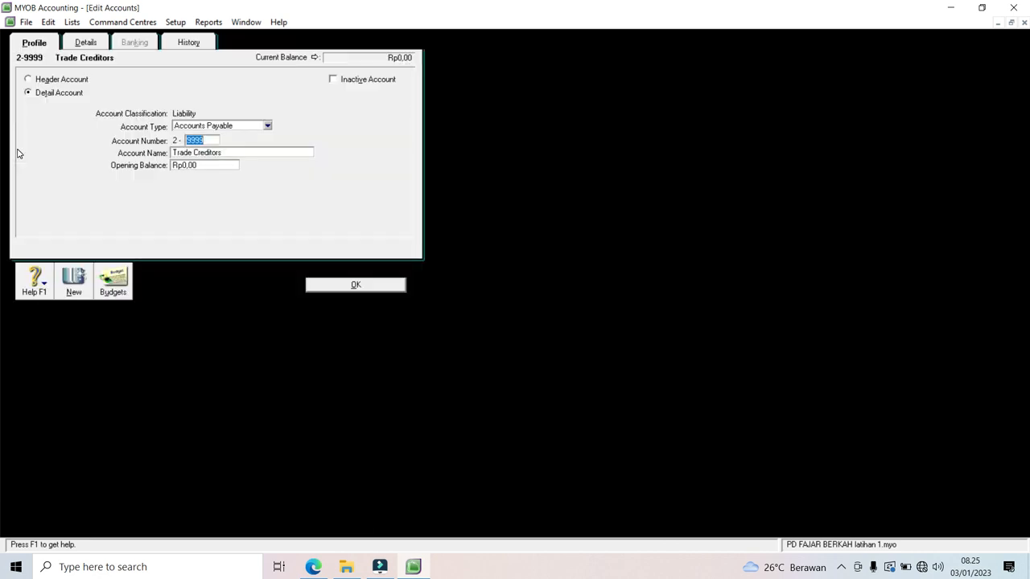
left_click(48, 22)
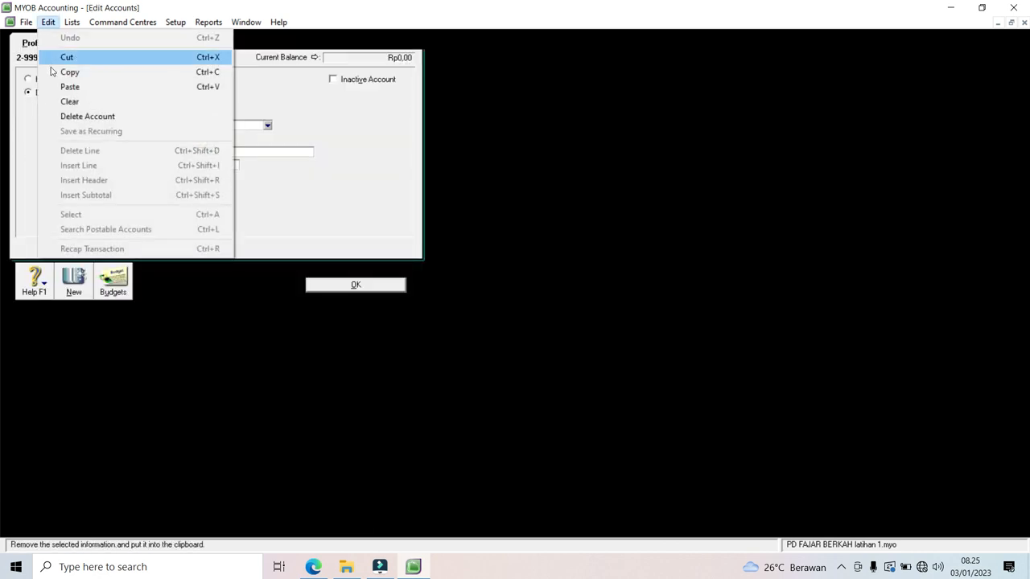
left_click(63, 117)
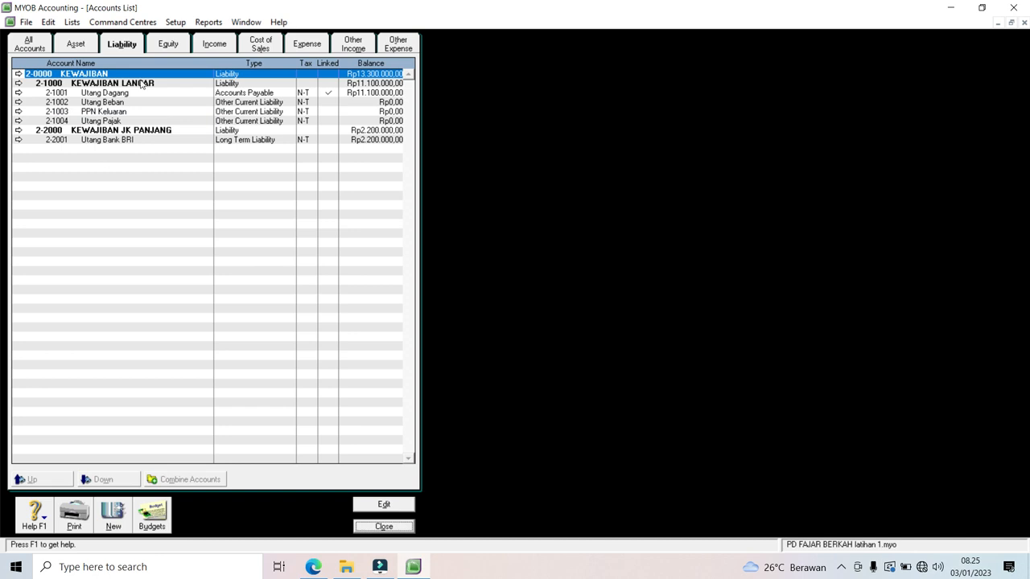
left_click(168, 47)
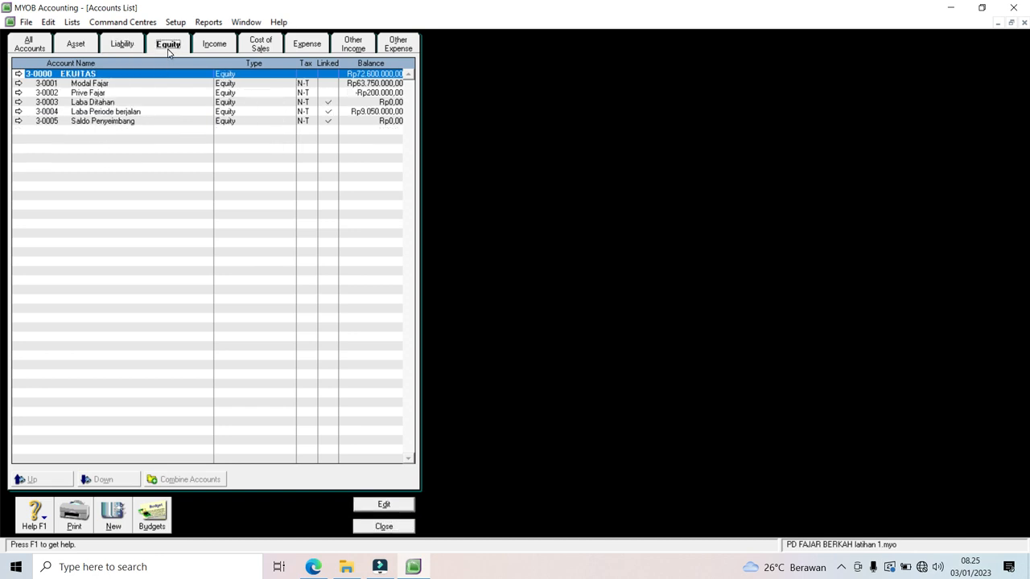
Step: Delete the unused income accounts 4-9998 Late Fees Collected and Freight Collected
left_click(214, 44)
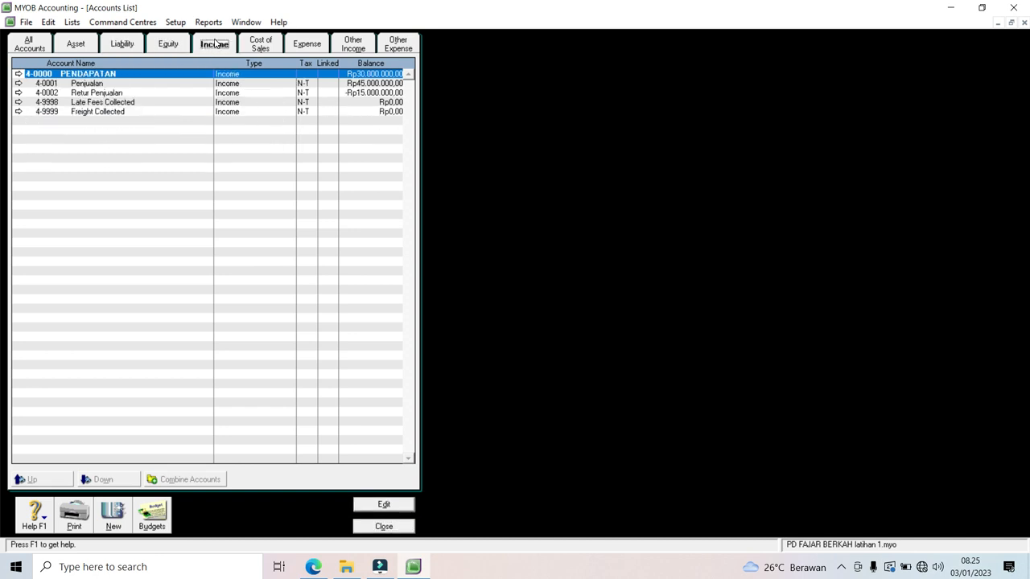
left_click(18, 102)
left_click(48, 22)
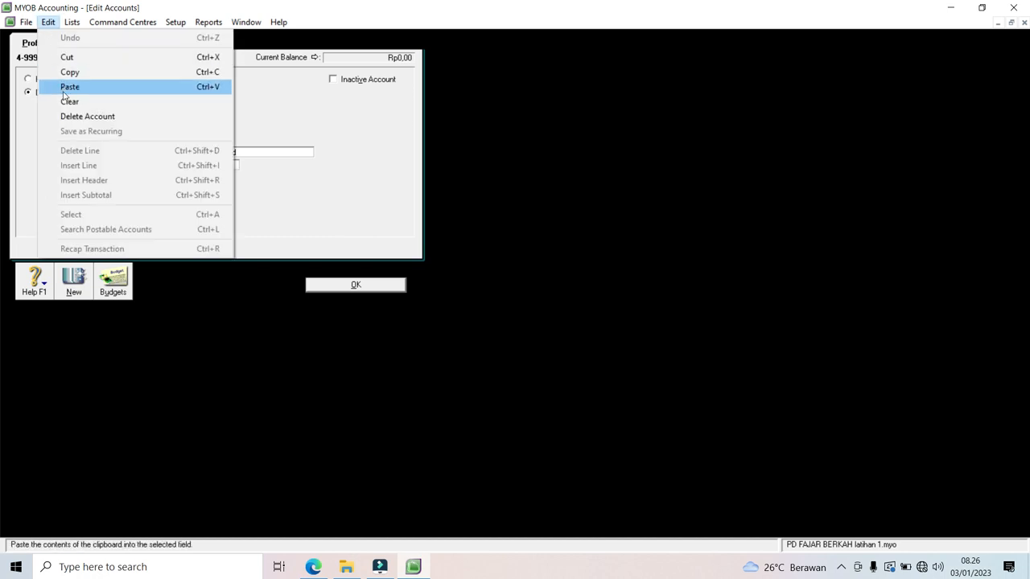
left_click(67, 116)
left_click(18, 102)
left_click(49, 22)
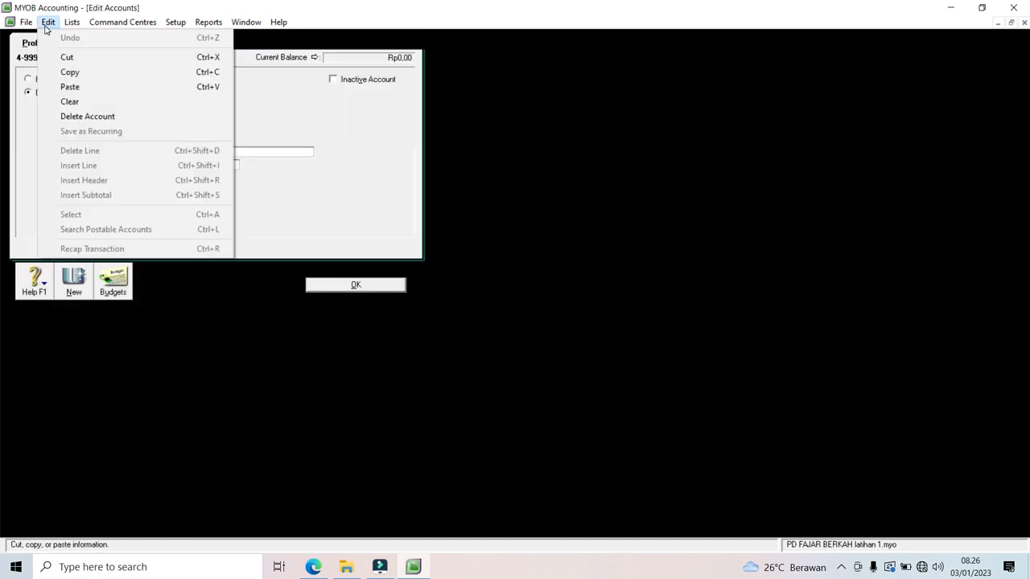
left_click(67, 117)
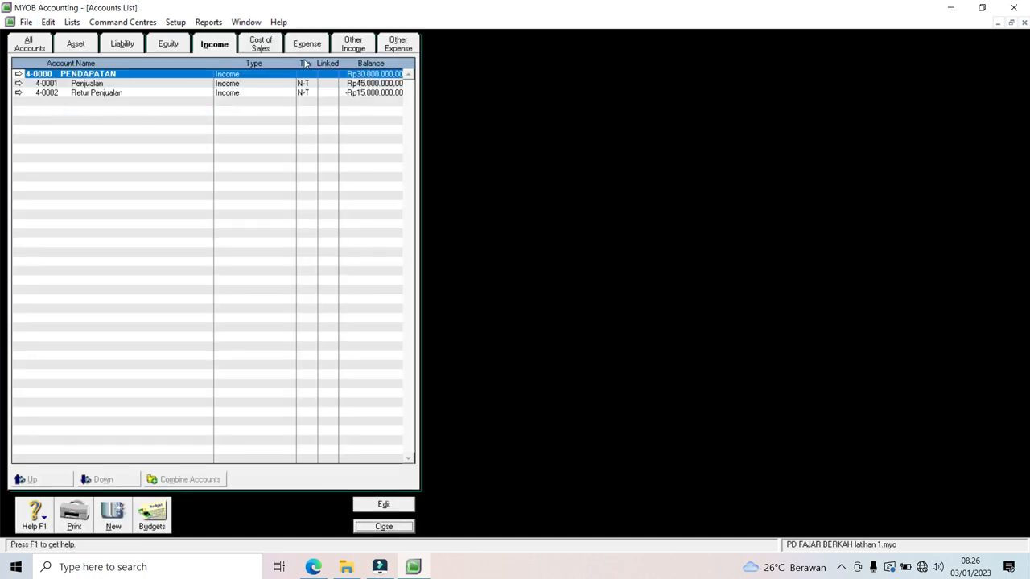
Step: Delete the Discounts Given cost-of-sales account, then move on to the expense accounts
left_click(261, 46)
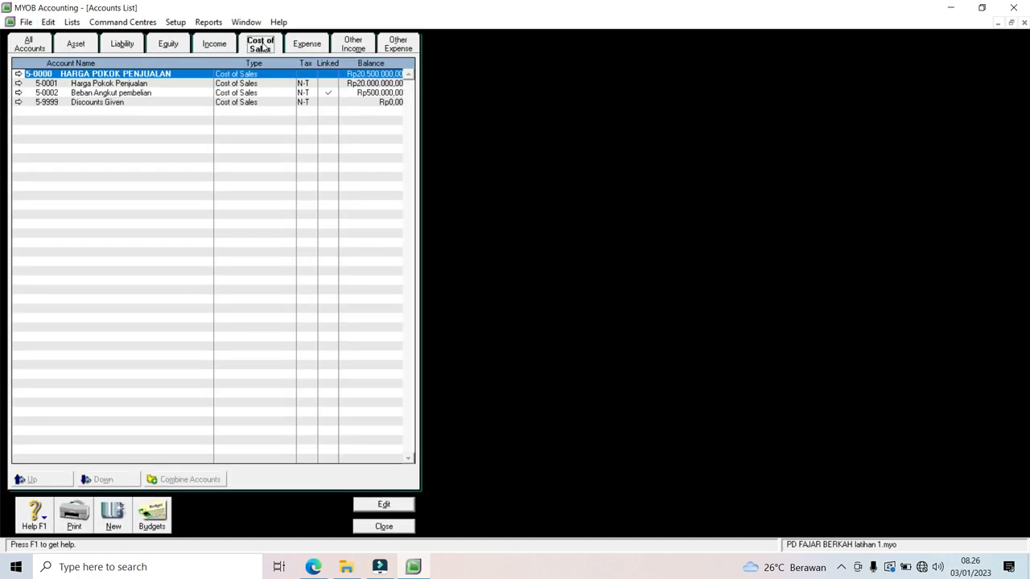
left_click(18, 102)
left_click(48, 22)
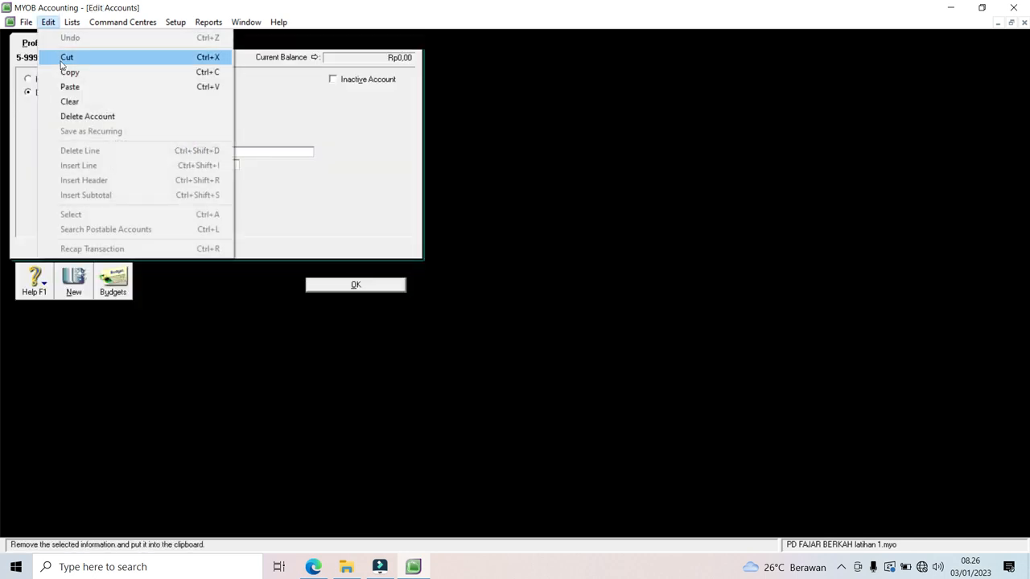
left_click(74, 117)
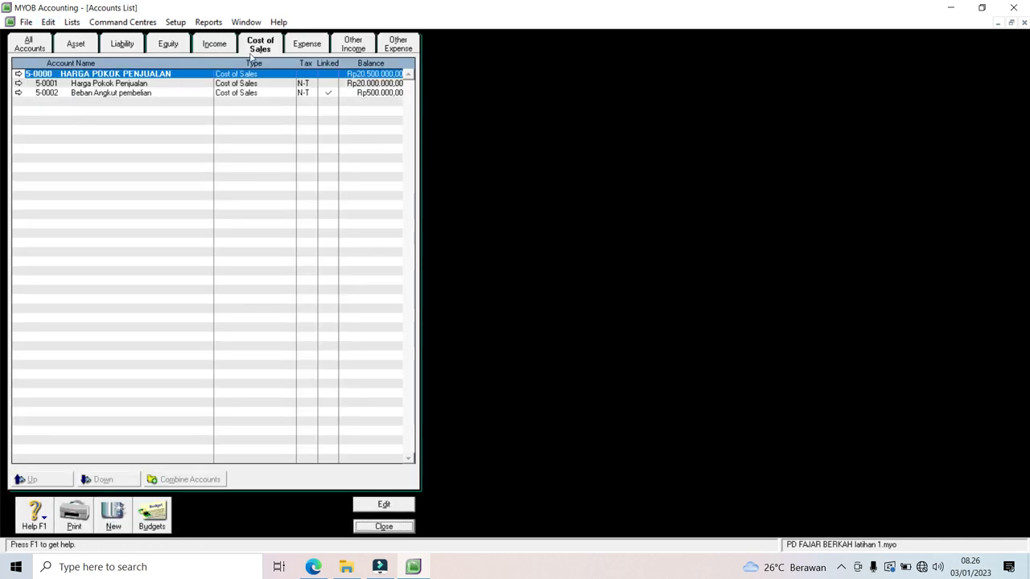
left_click(304, 50)
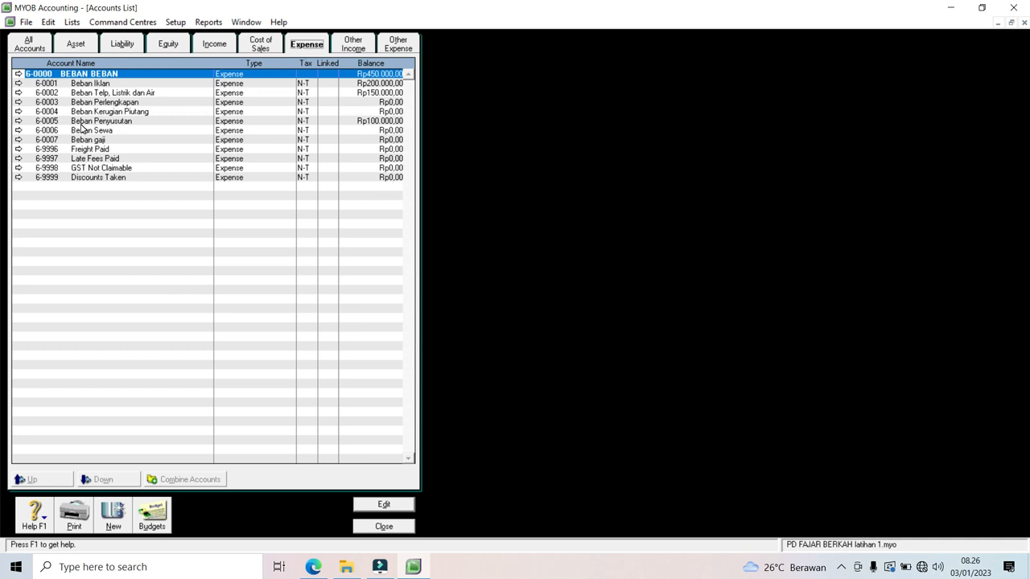
Step: Delete the Discounts Taken and Late Fees Paid expense accounts
left_click(19, 178)
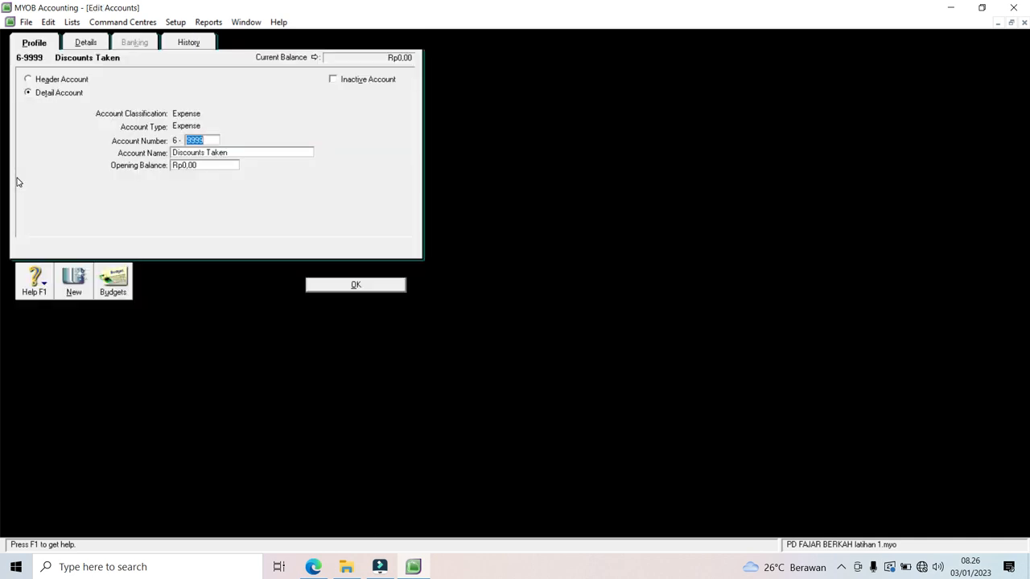
left_click(48, 22)
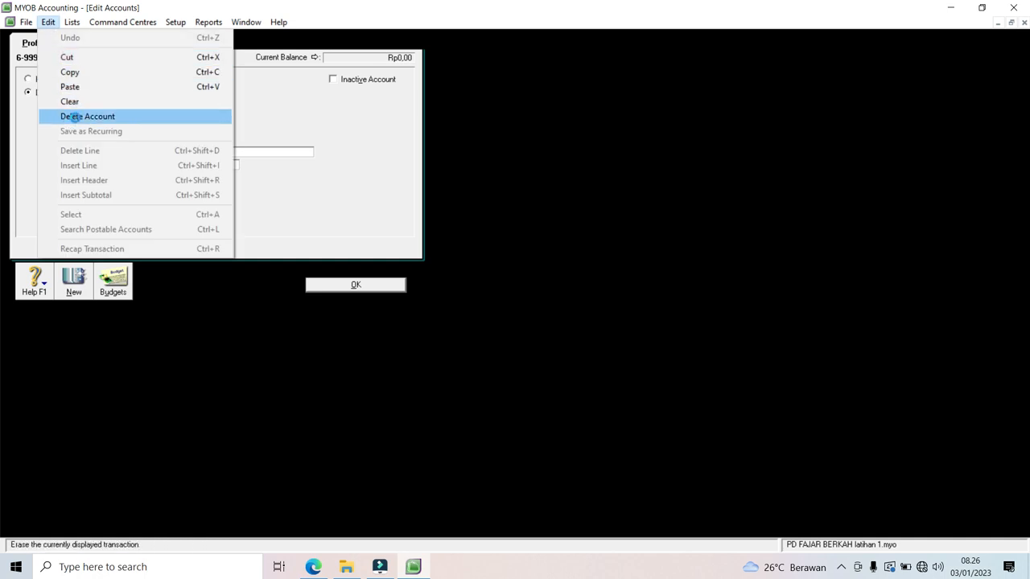
left_click(73, 117)
left_click(18, 158)
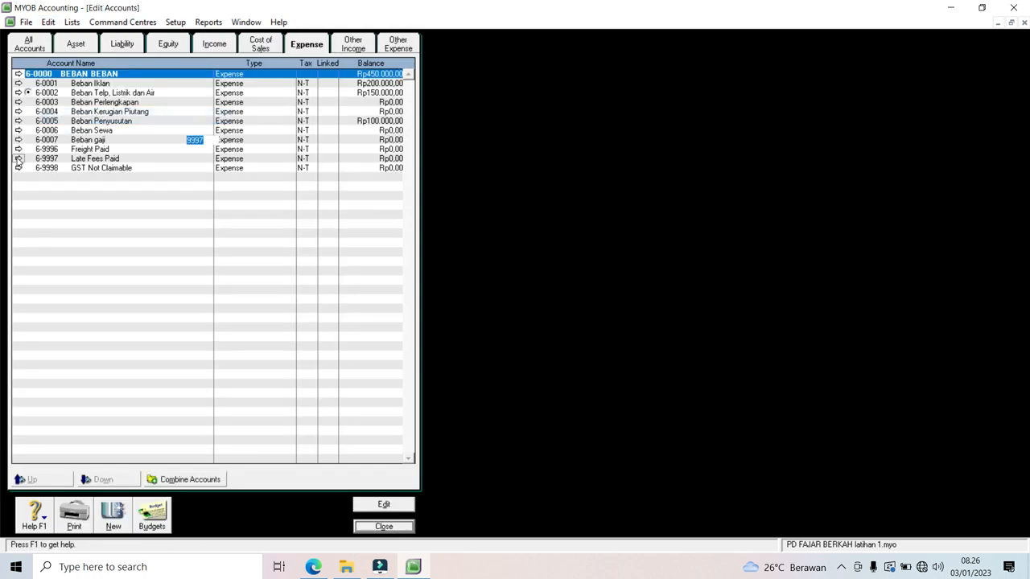
left_click(49, 22)
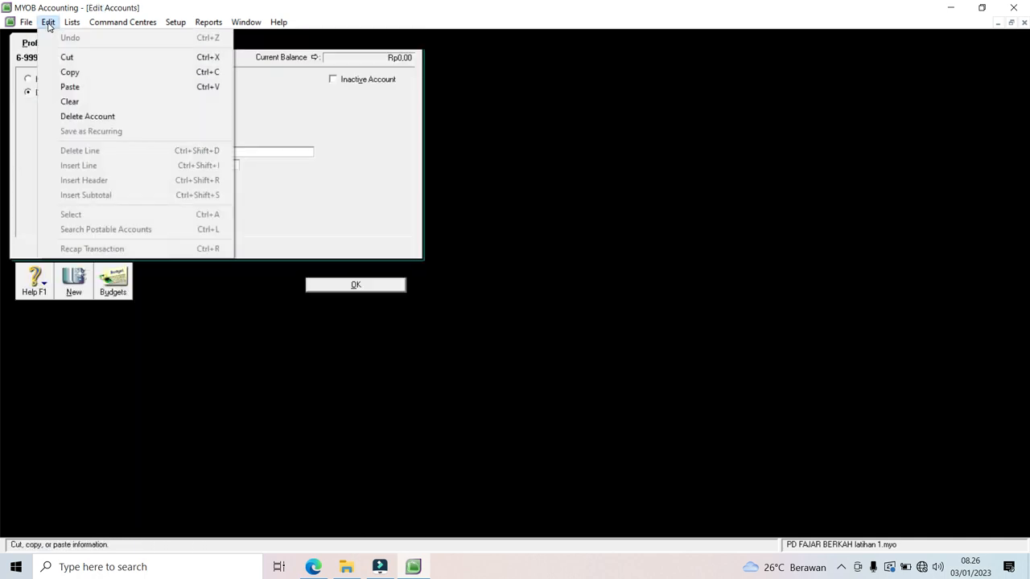
left_click(63, 117)
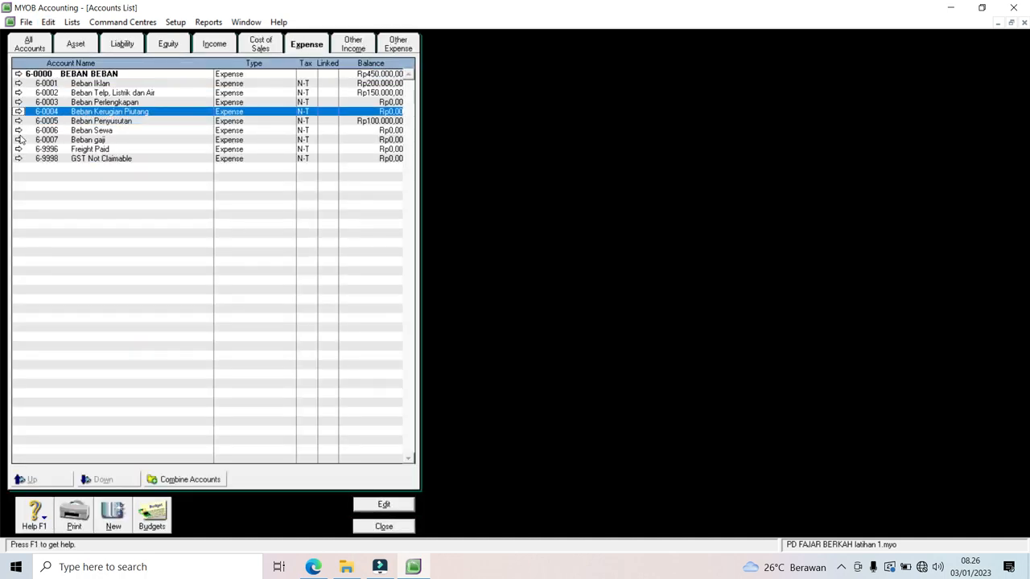
Step: Delete GST Not Claimable and Freight Paid, then view Other Income and Other Expense accounts
left_click(19, 158)
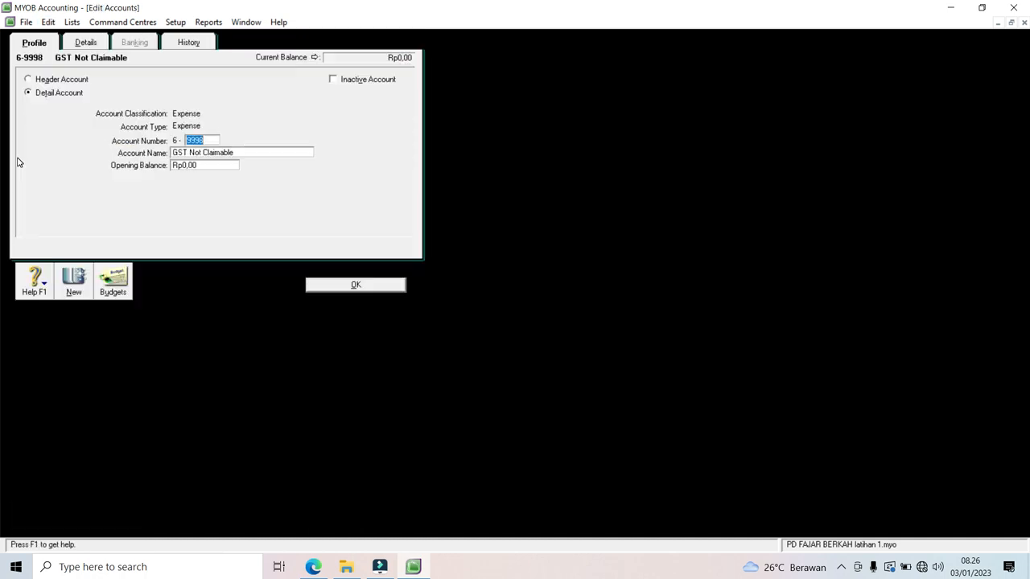
left_click(49, 21)
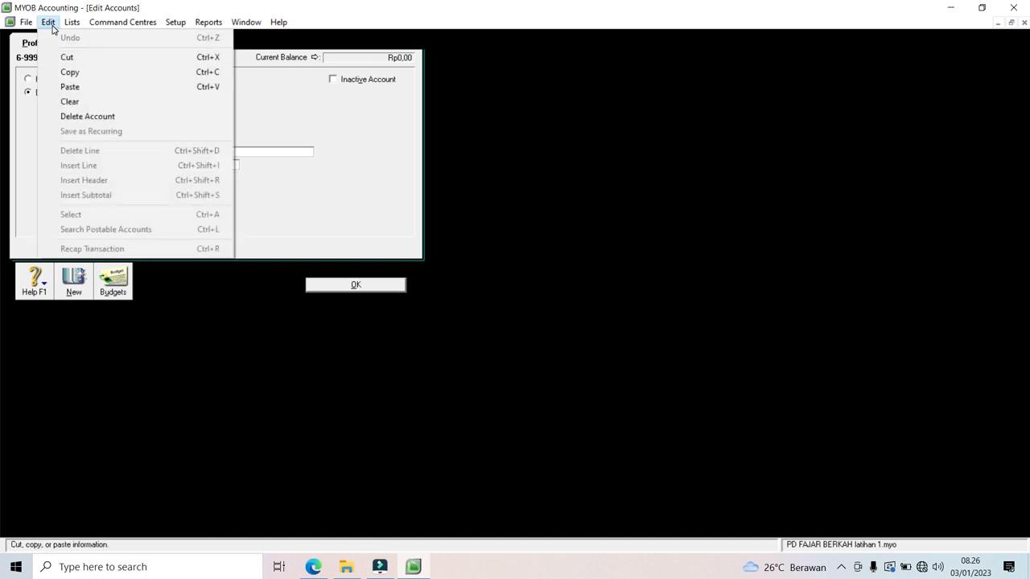
left_click(77, 118)
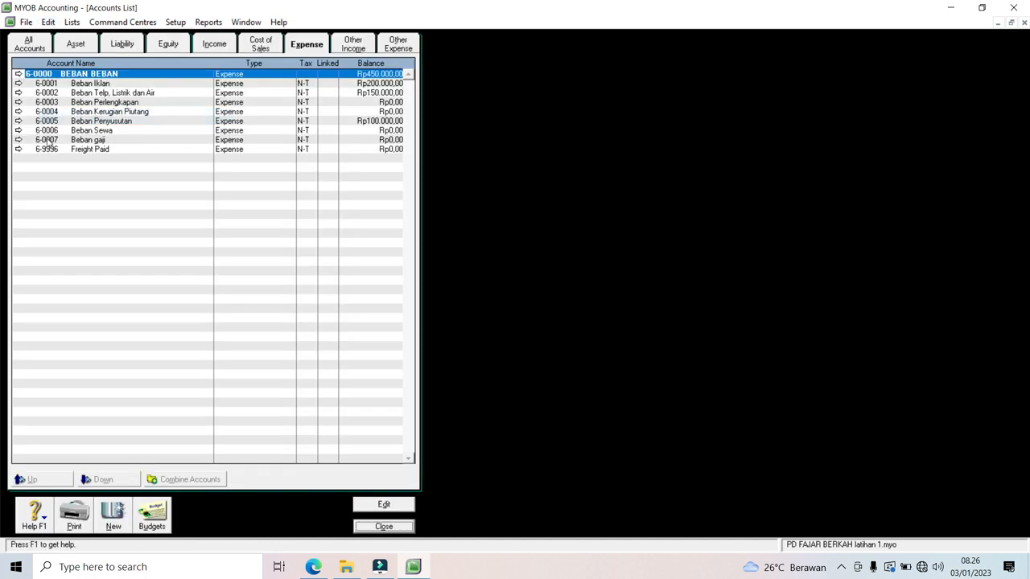
left_click(19, 149)
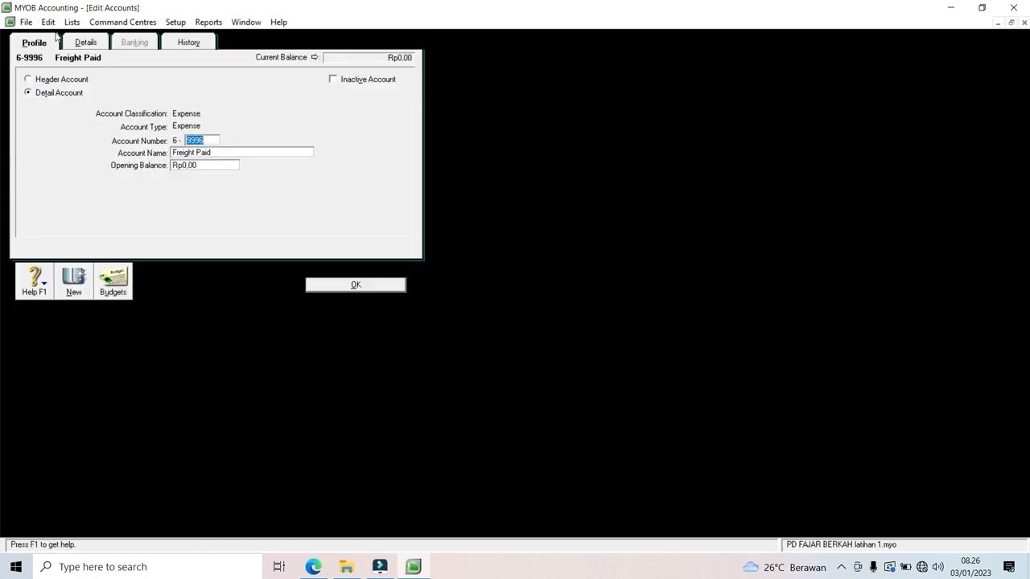
left_click(49, 23)
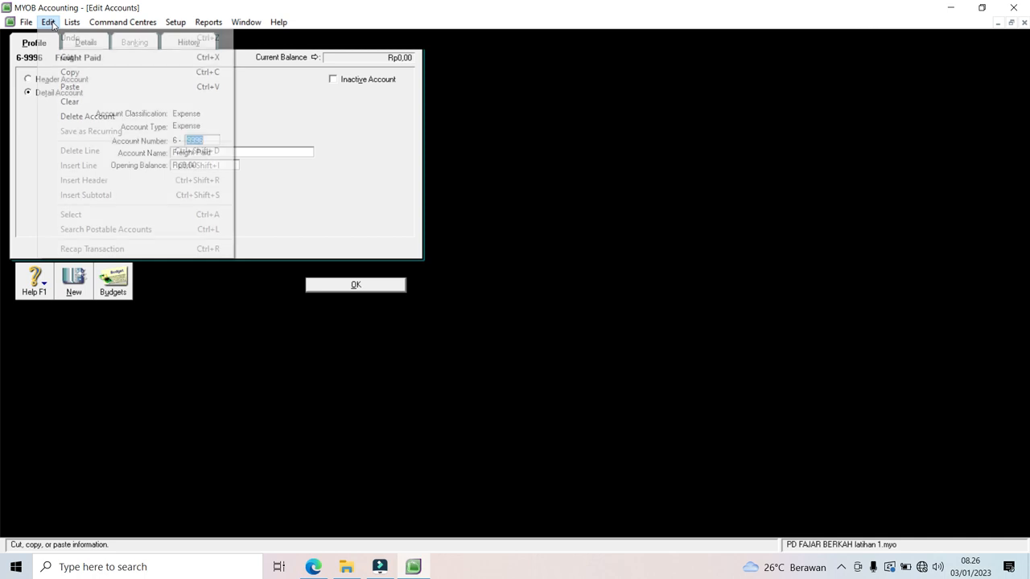
left_click(72, 117)
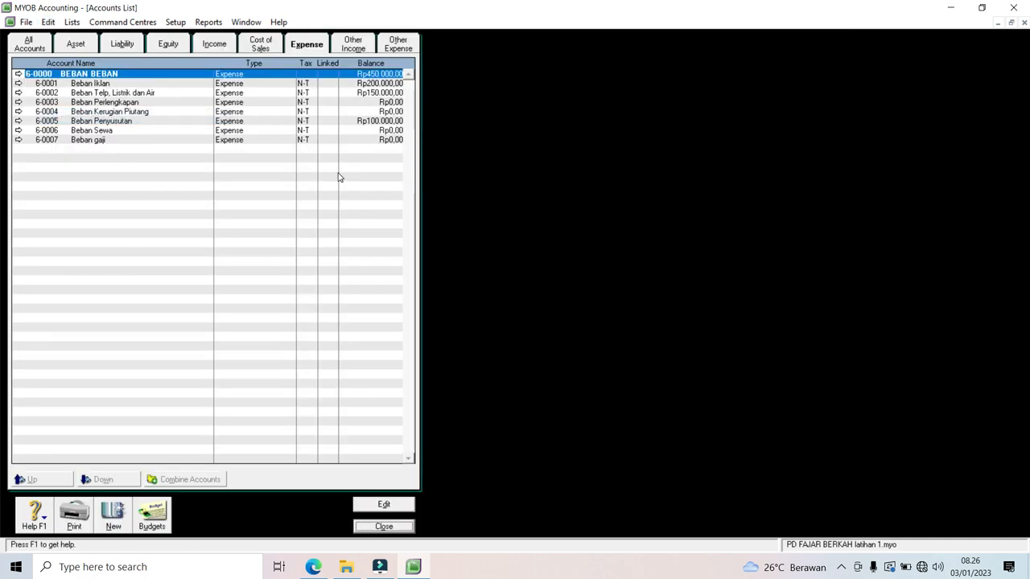
left_click(339, 53)
left_click(410, 49)
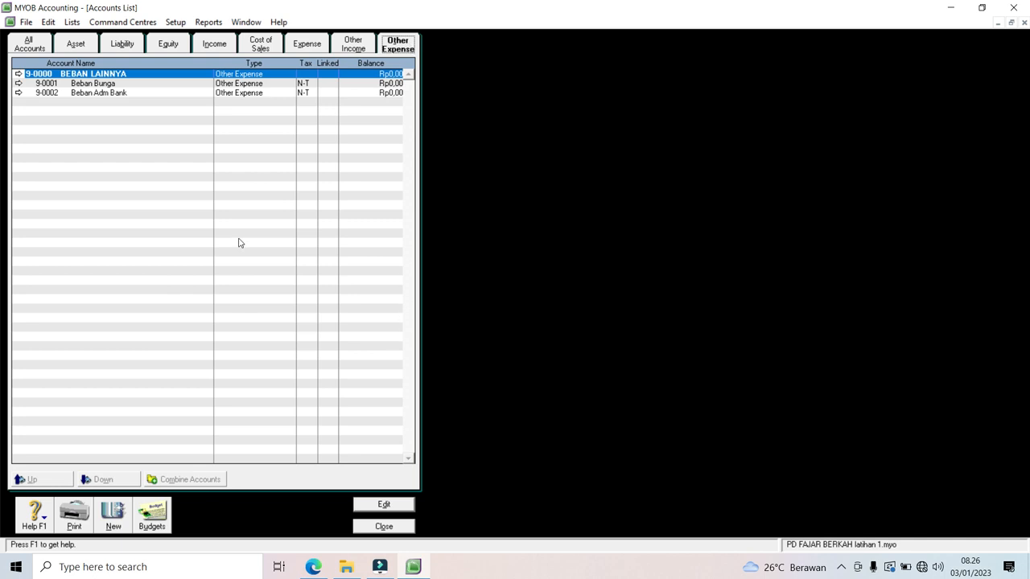
Step: Review the full remaining chart on the All Accounts tab, then close the Accounts List
left_click(33, 50)
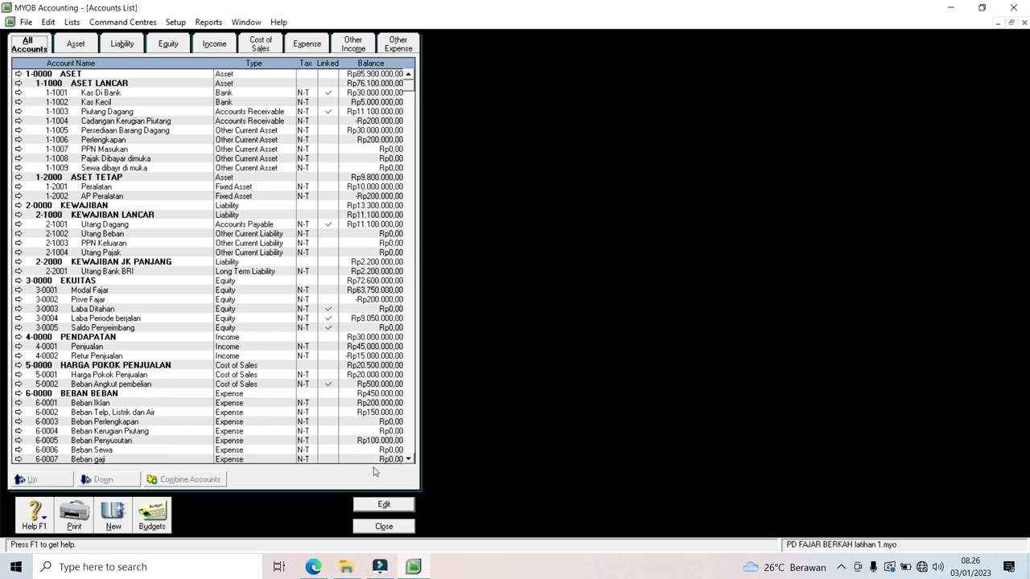
left_click(408, 460)
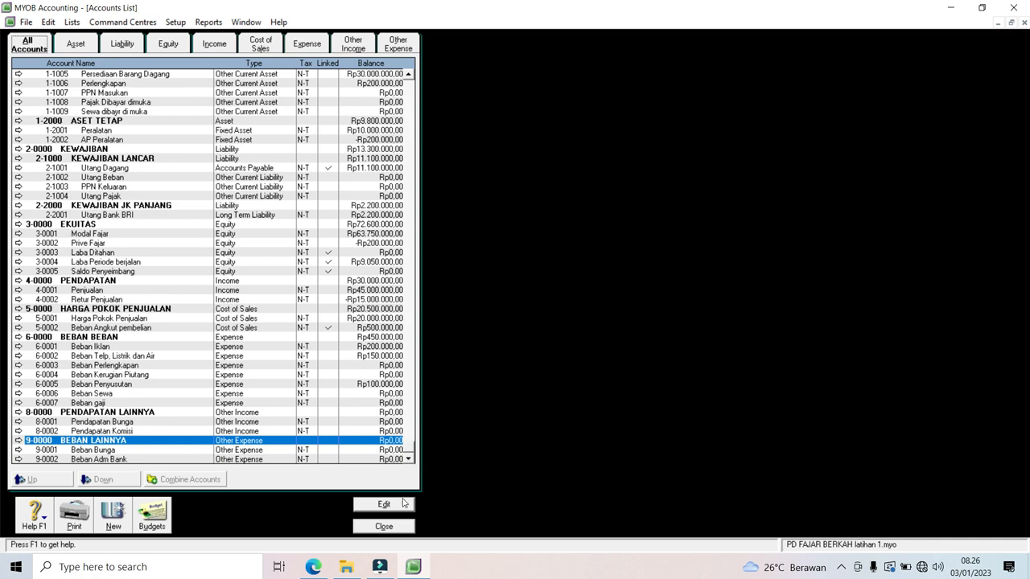
left_click(400, 529)
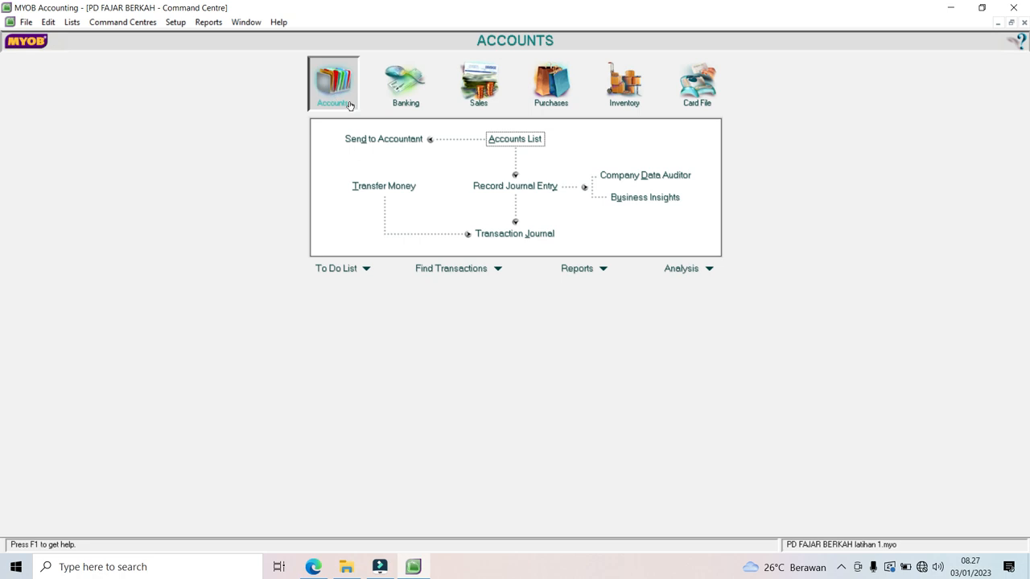
Step: Run the Company Data Auditor transaction review for 01.01.22 to 30.11.22, then close it
left_click(648, 177)
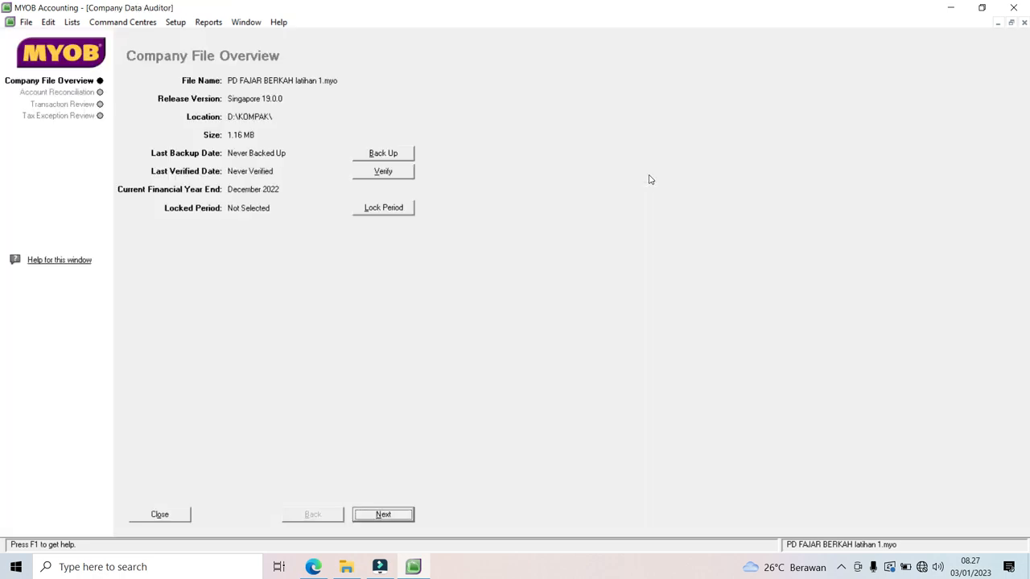
left_click(43, 105)
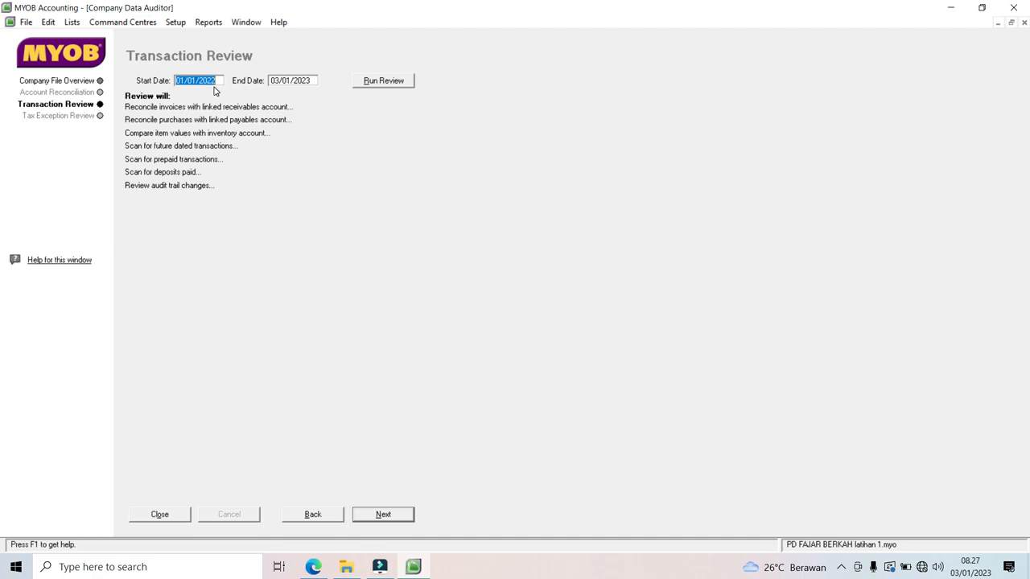
type("01.01.22")
left_click(291, 84)
type("30.11.22")
left_click(403, 81)
left_click(161, 515)
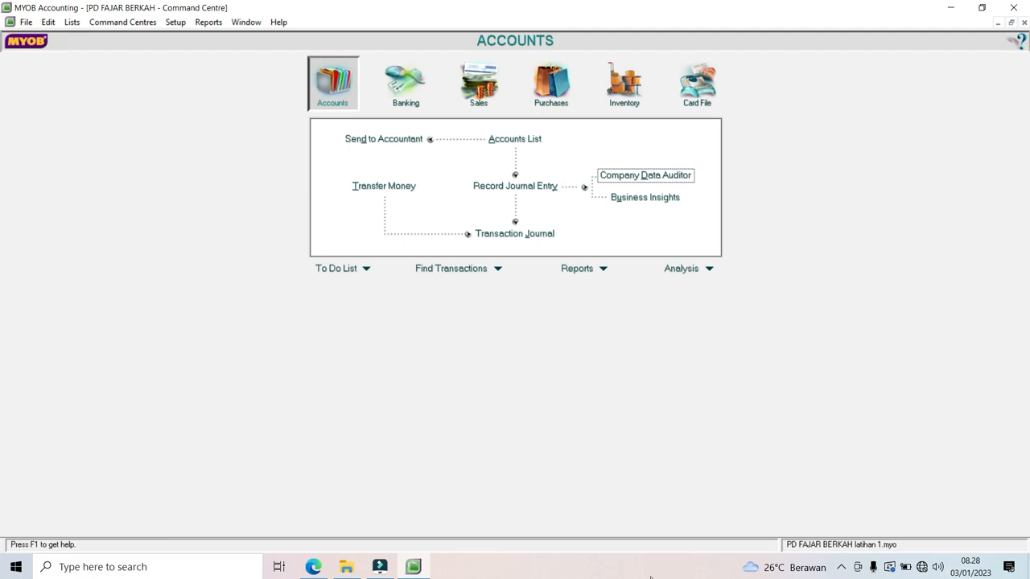
left_click(840, 567)
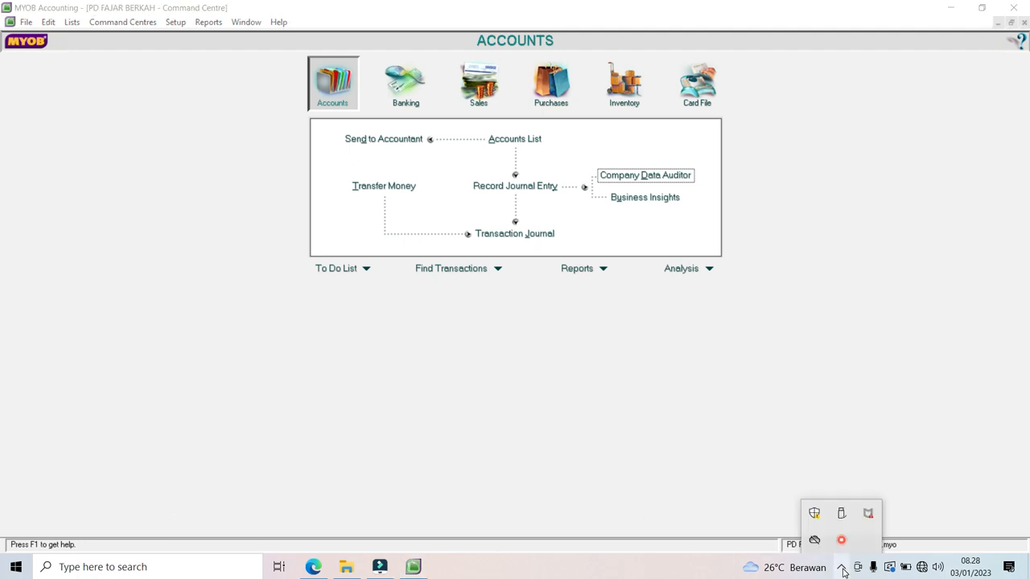
right_click(841, 541)
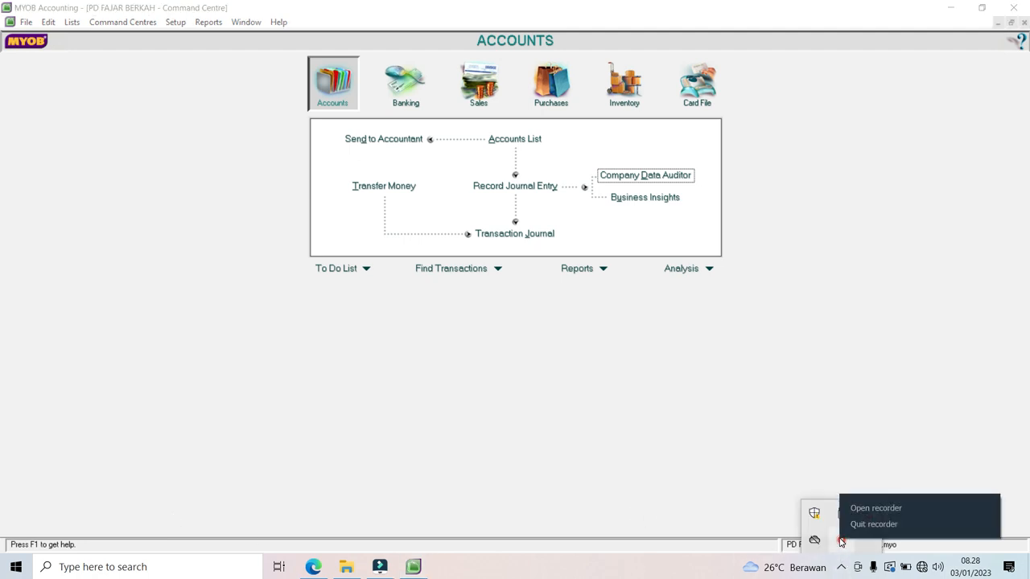